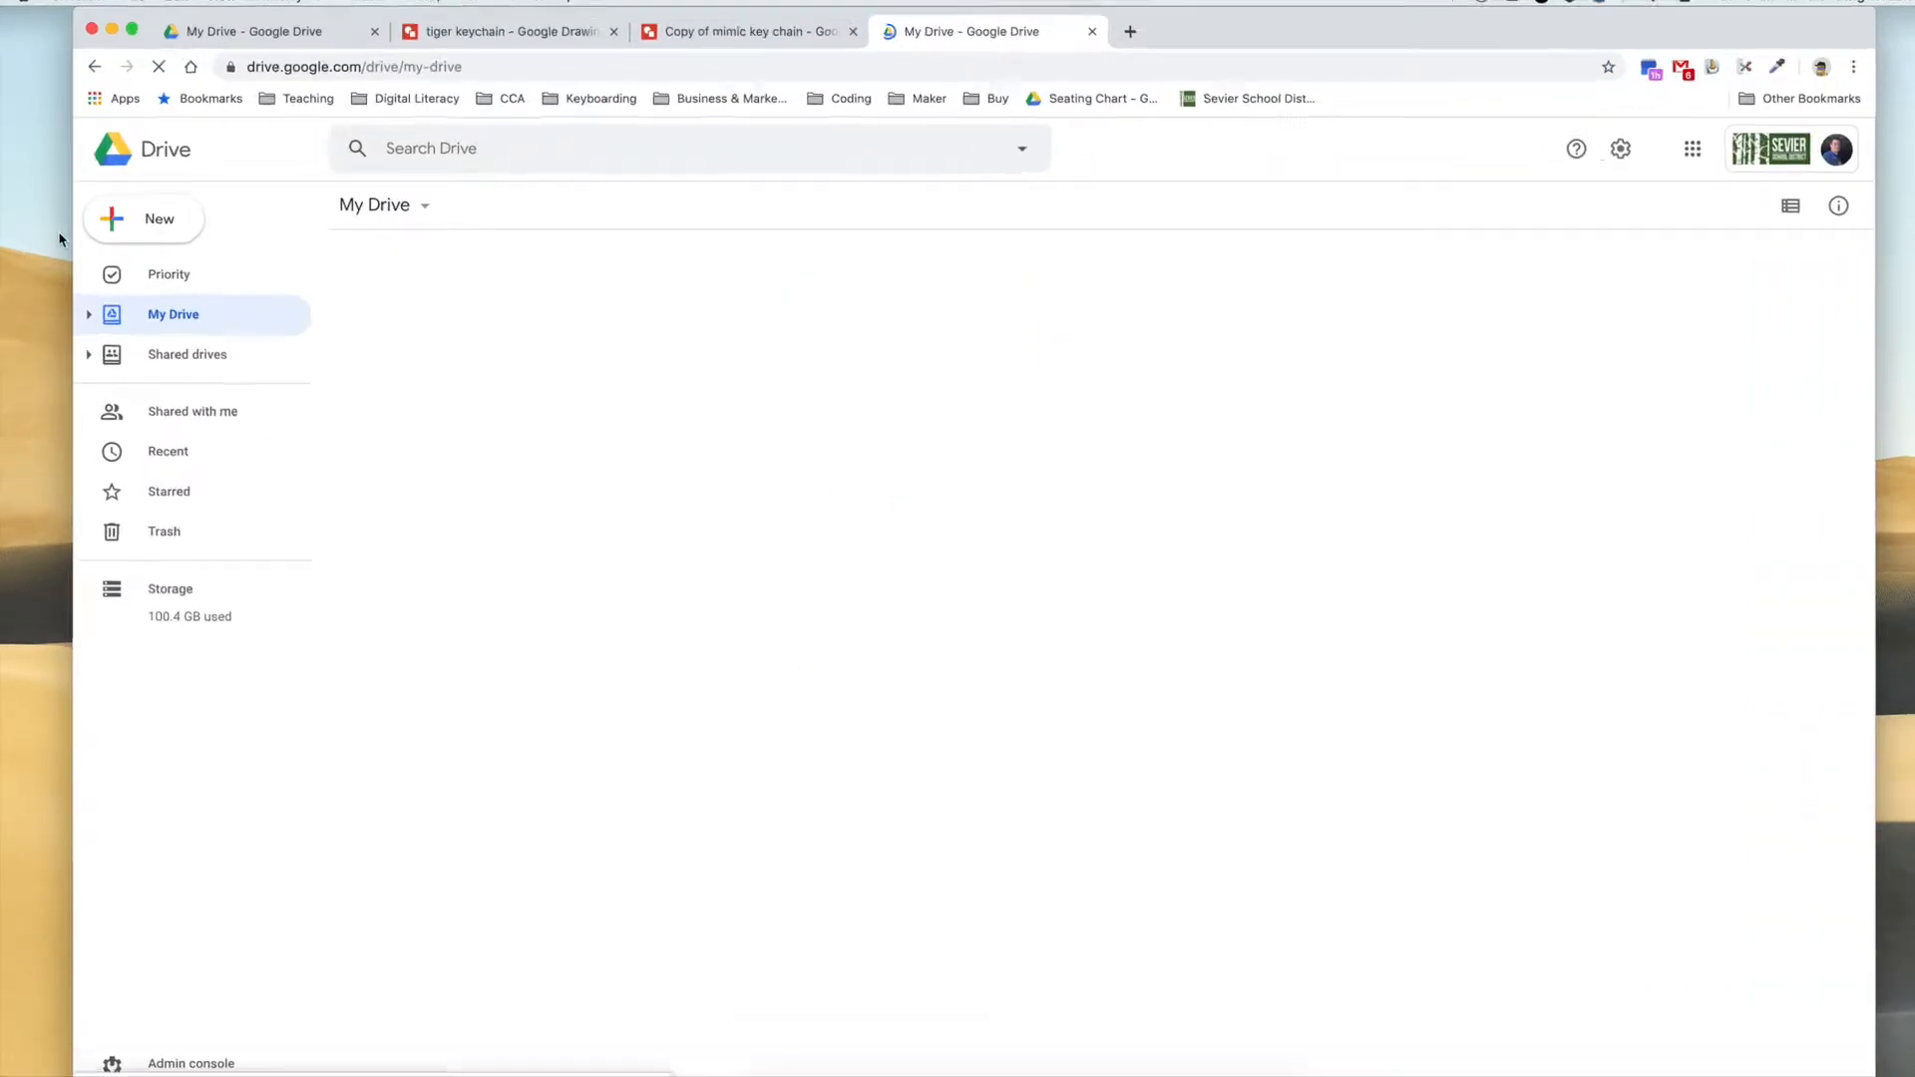
Create a new blank Google Drawings file from Drive.
{"action": "left_click", "coordinate": [121, 221]}
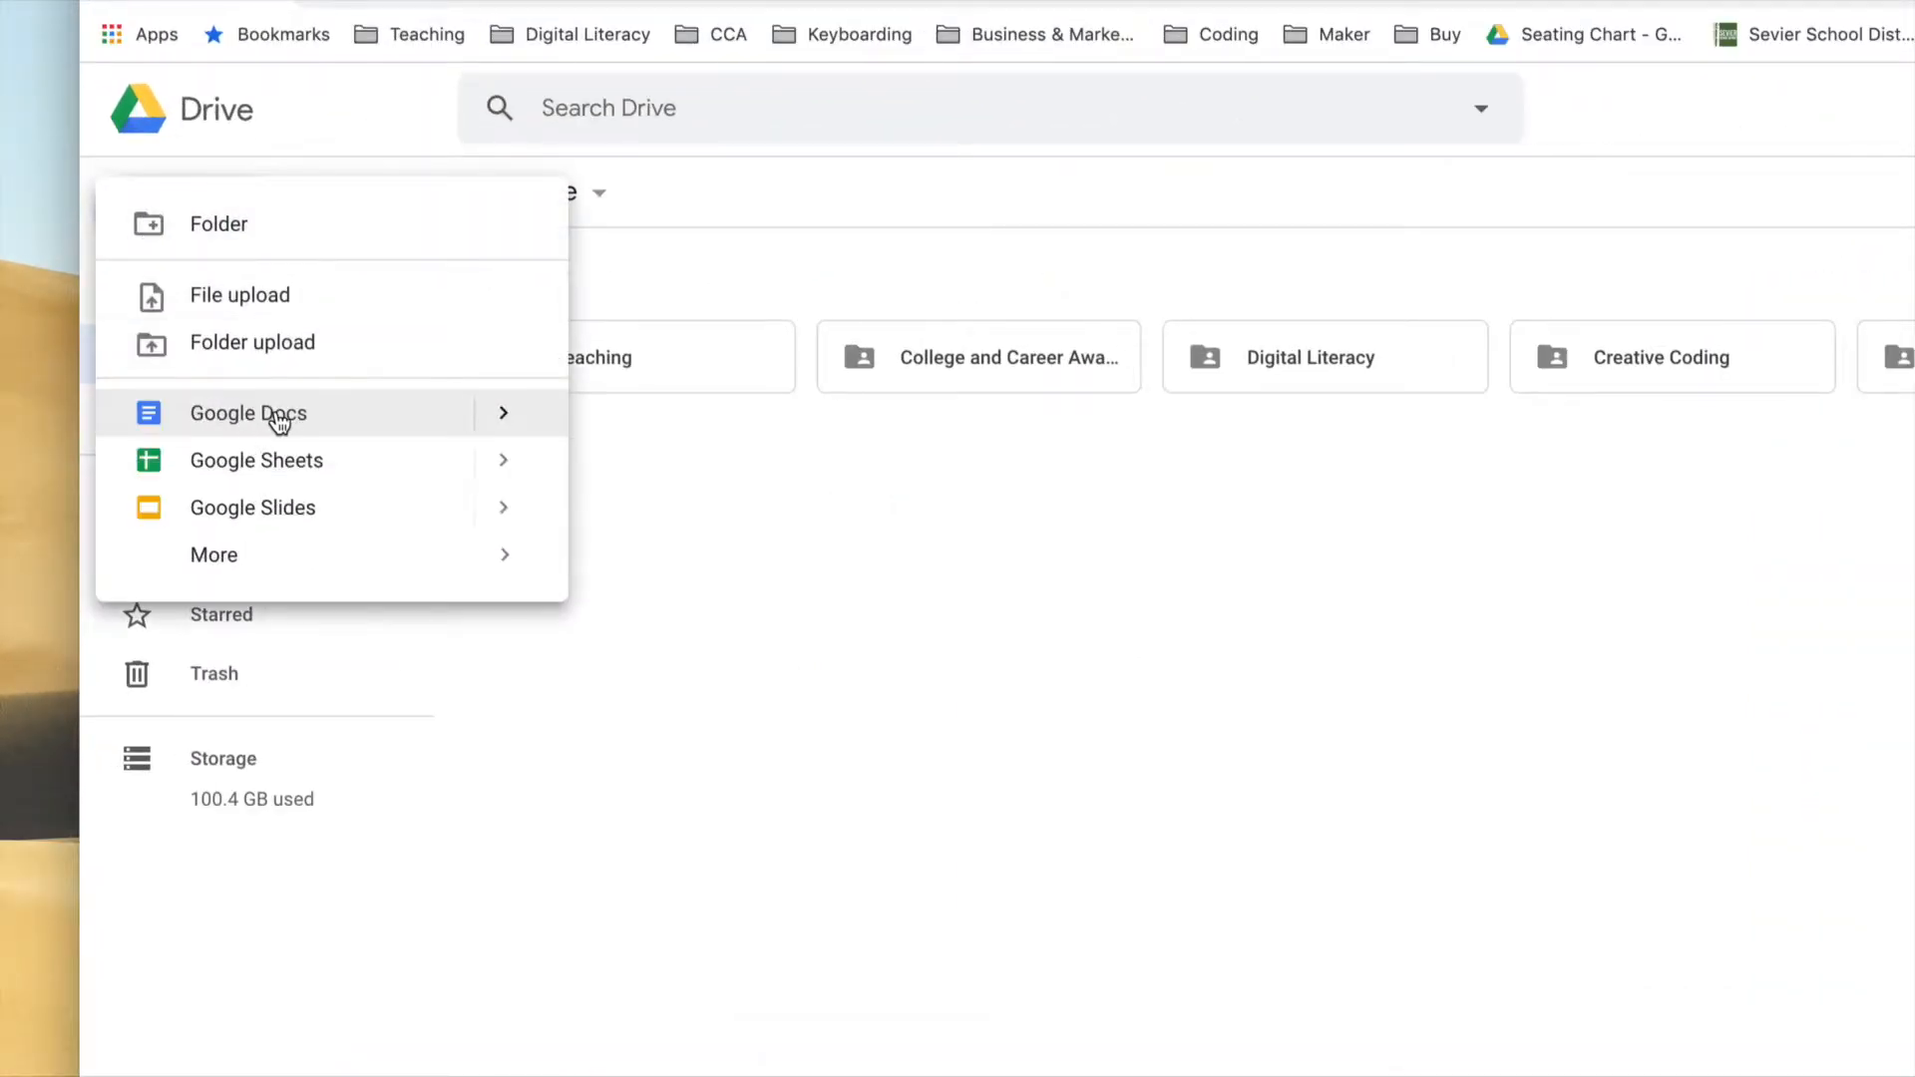
{"action": "mouse_move", "coordinate": [235, 557]}
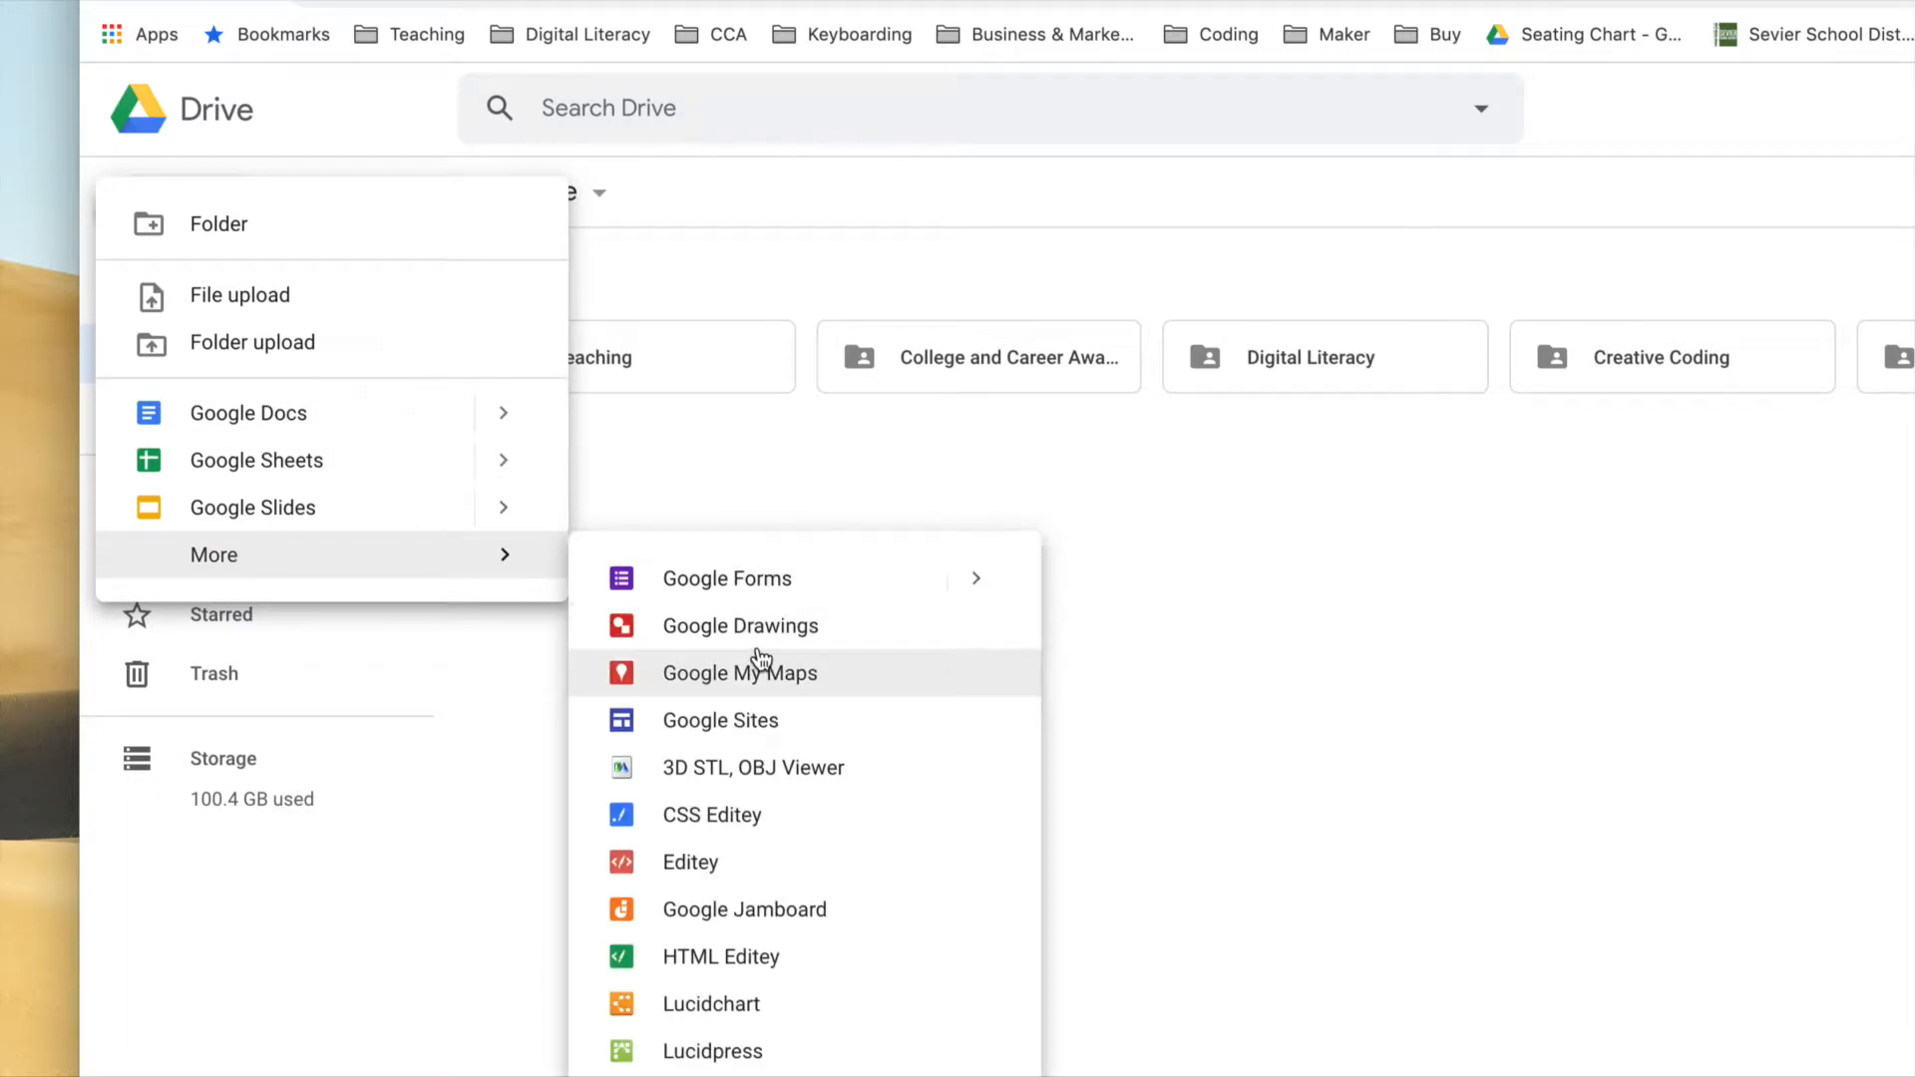
{"action": "left_click", "coordinate": [697, 638]}
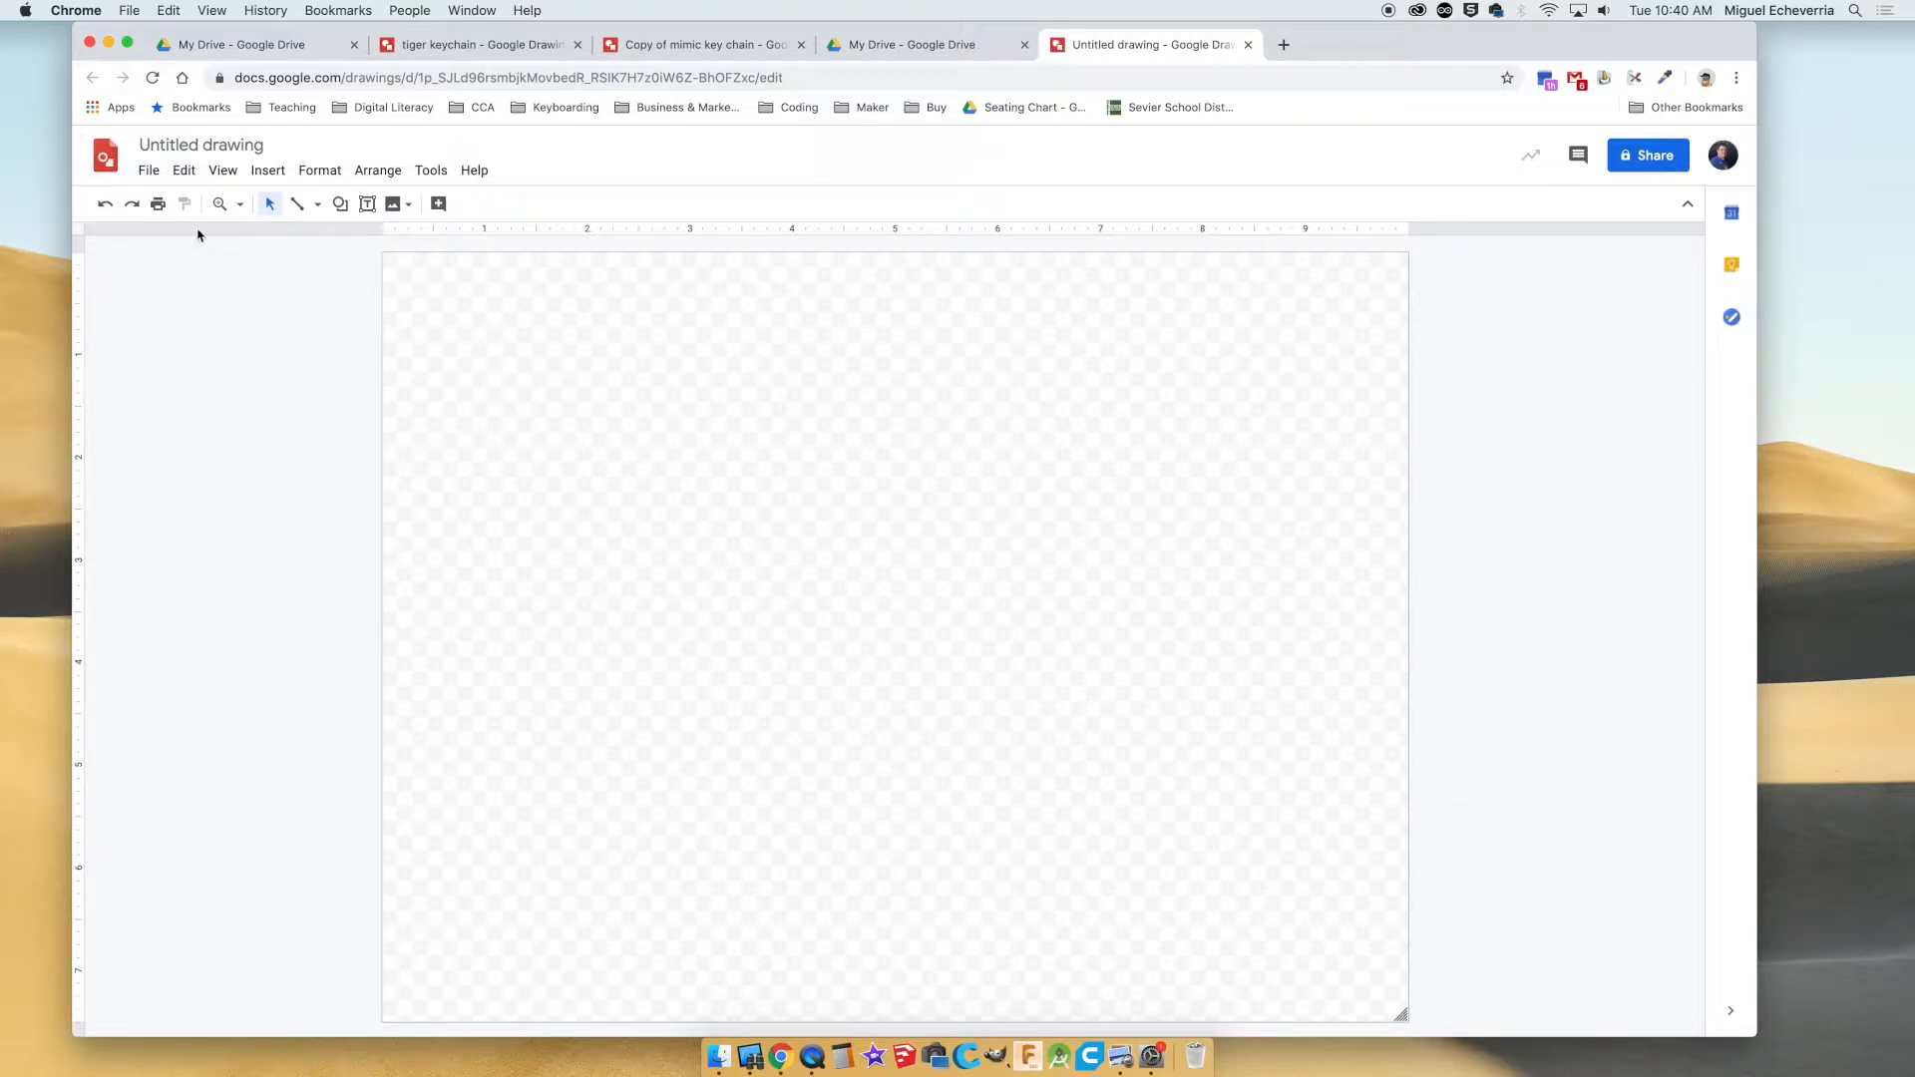
Set the drawing's page size to a custom 2 × 2 inches.
{"action": "left_click", "coordinate": [151, 173]}
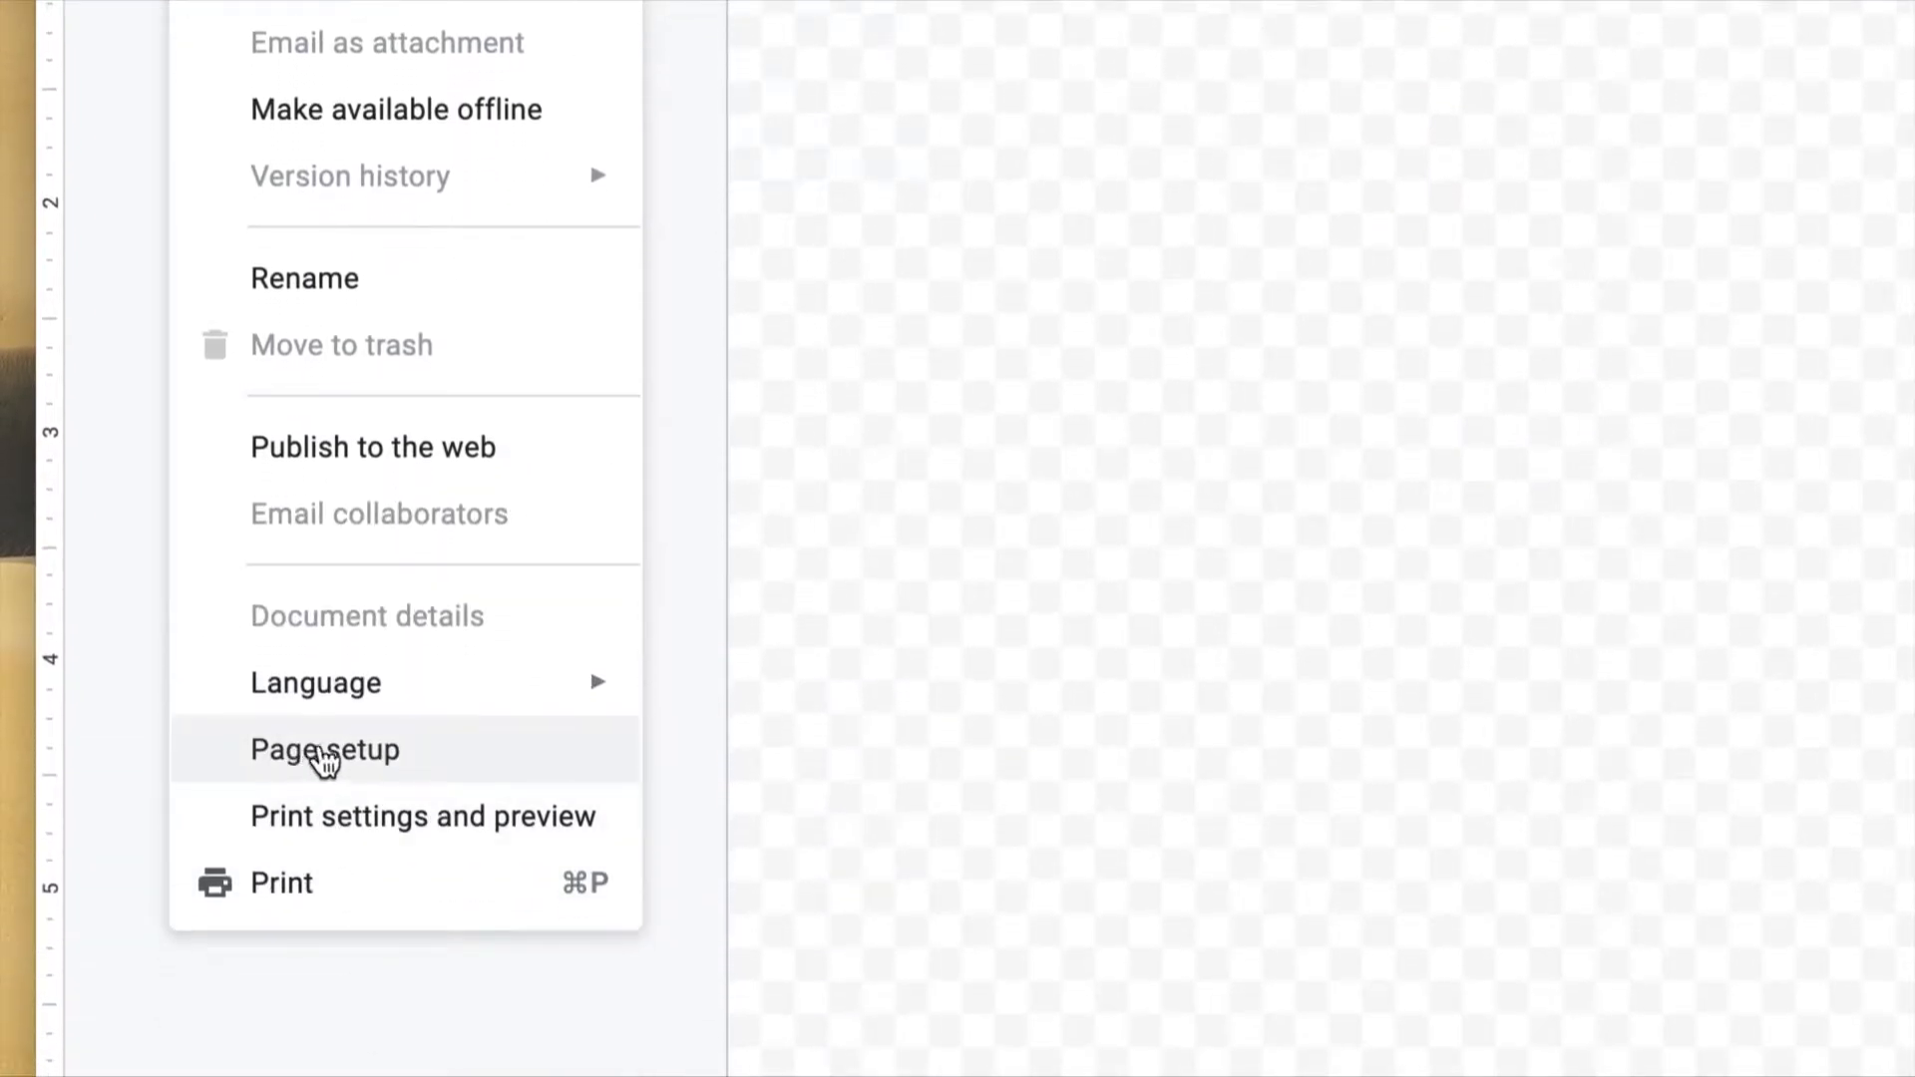
{"action": "left_click", "coordinate": [301, 752]}
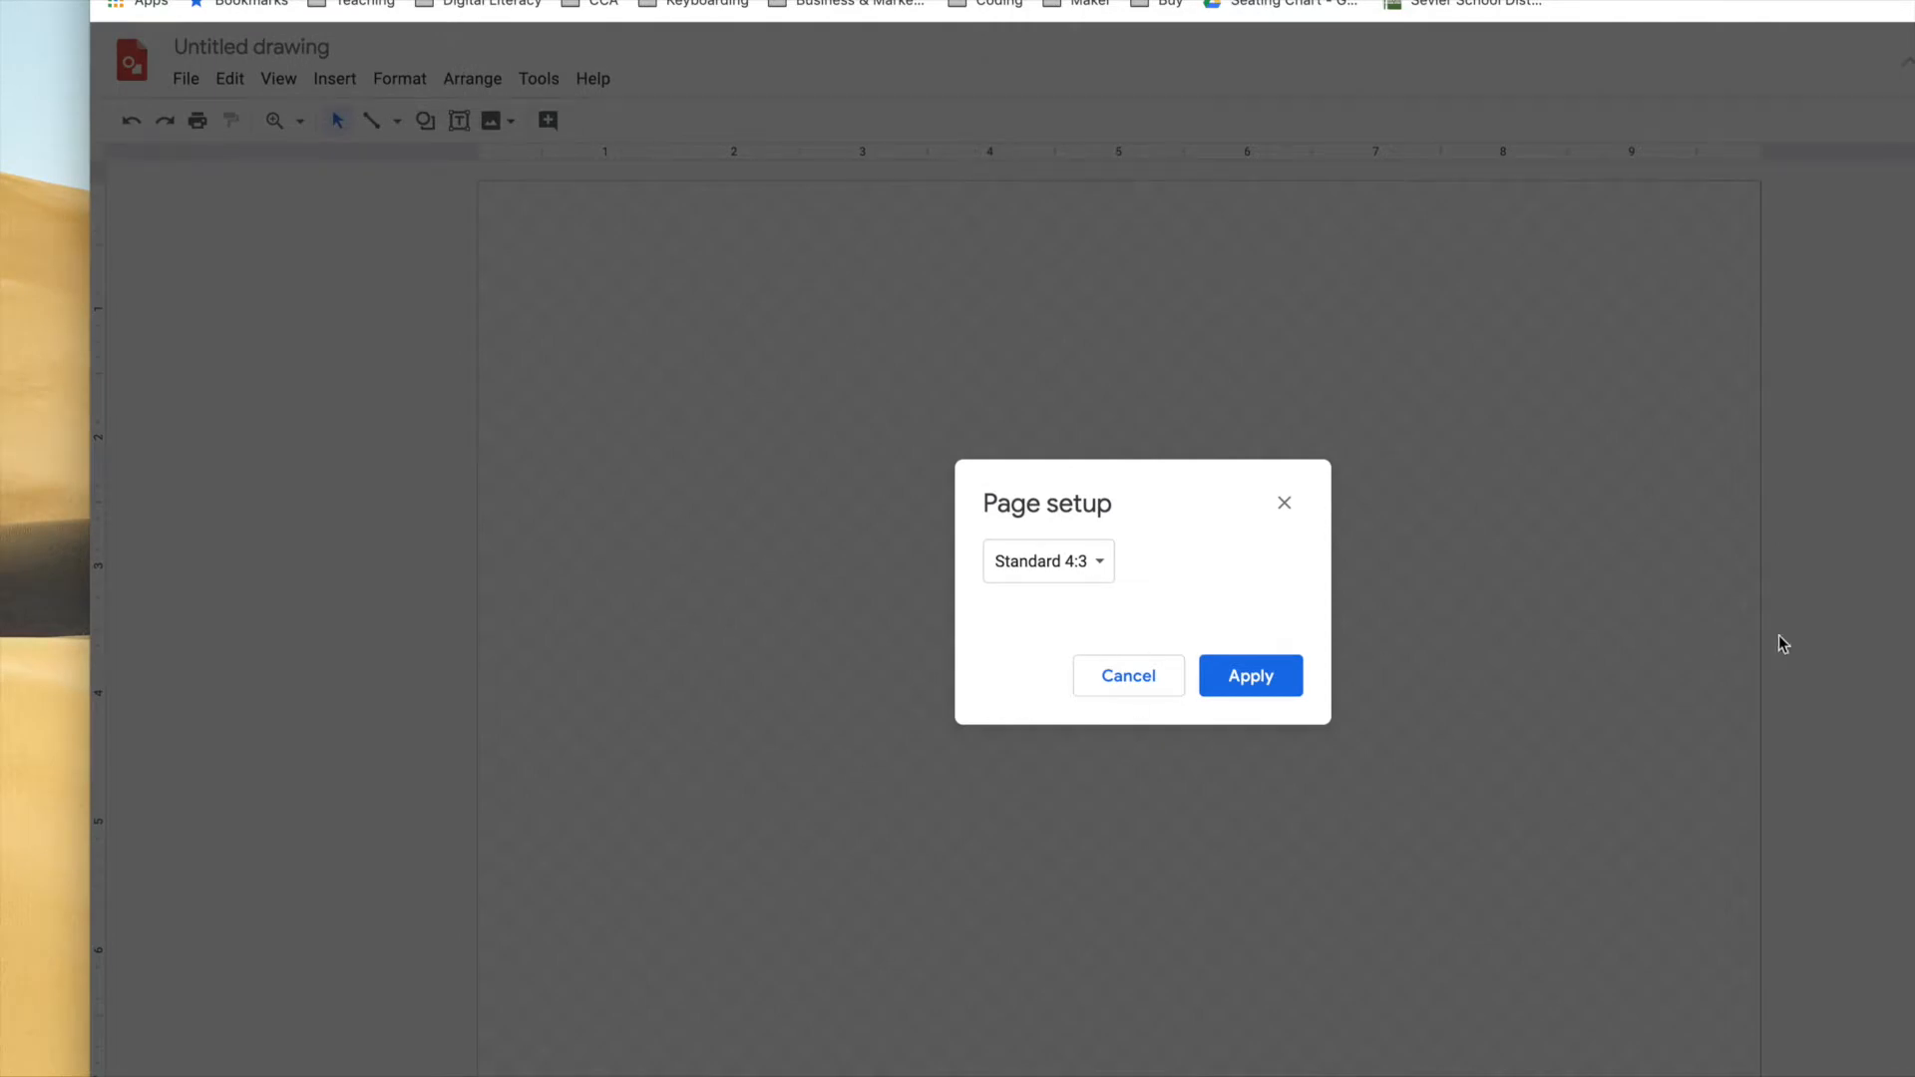
{"action": "left_click", "coordinate": [1043, 565]}
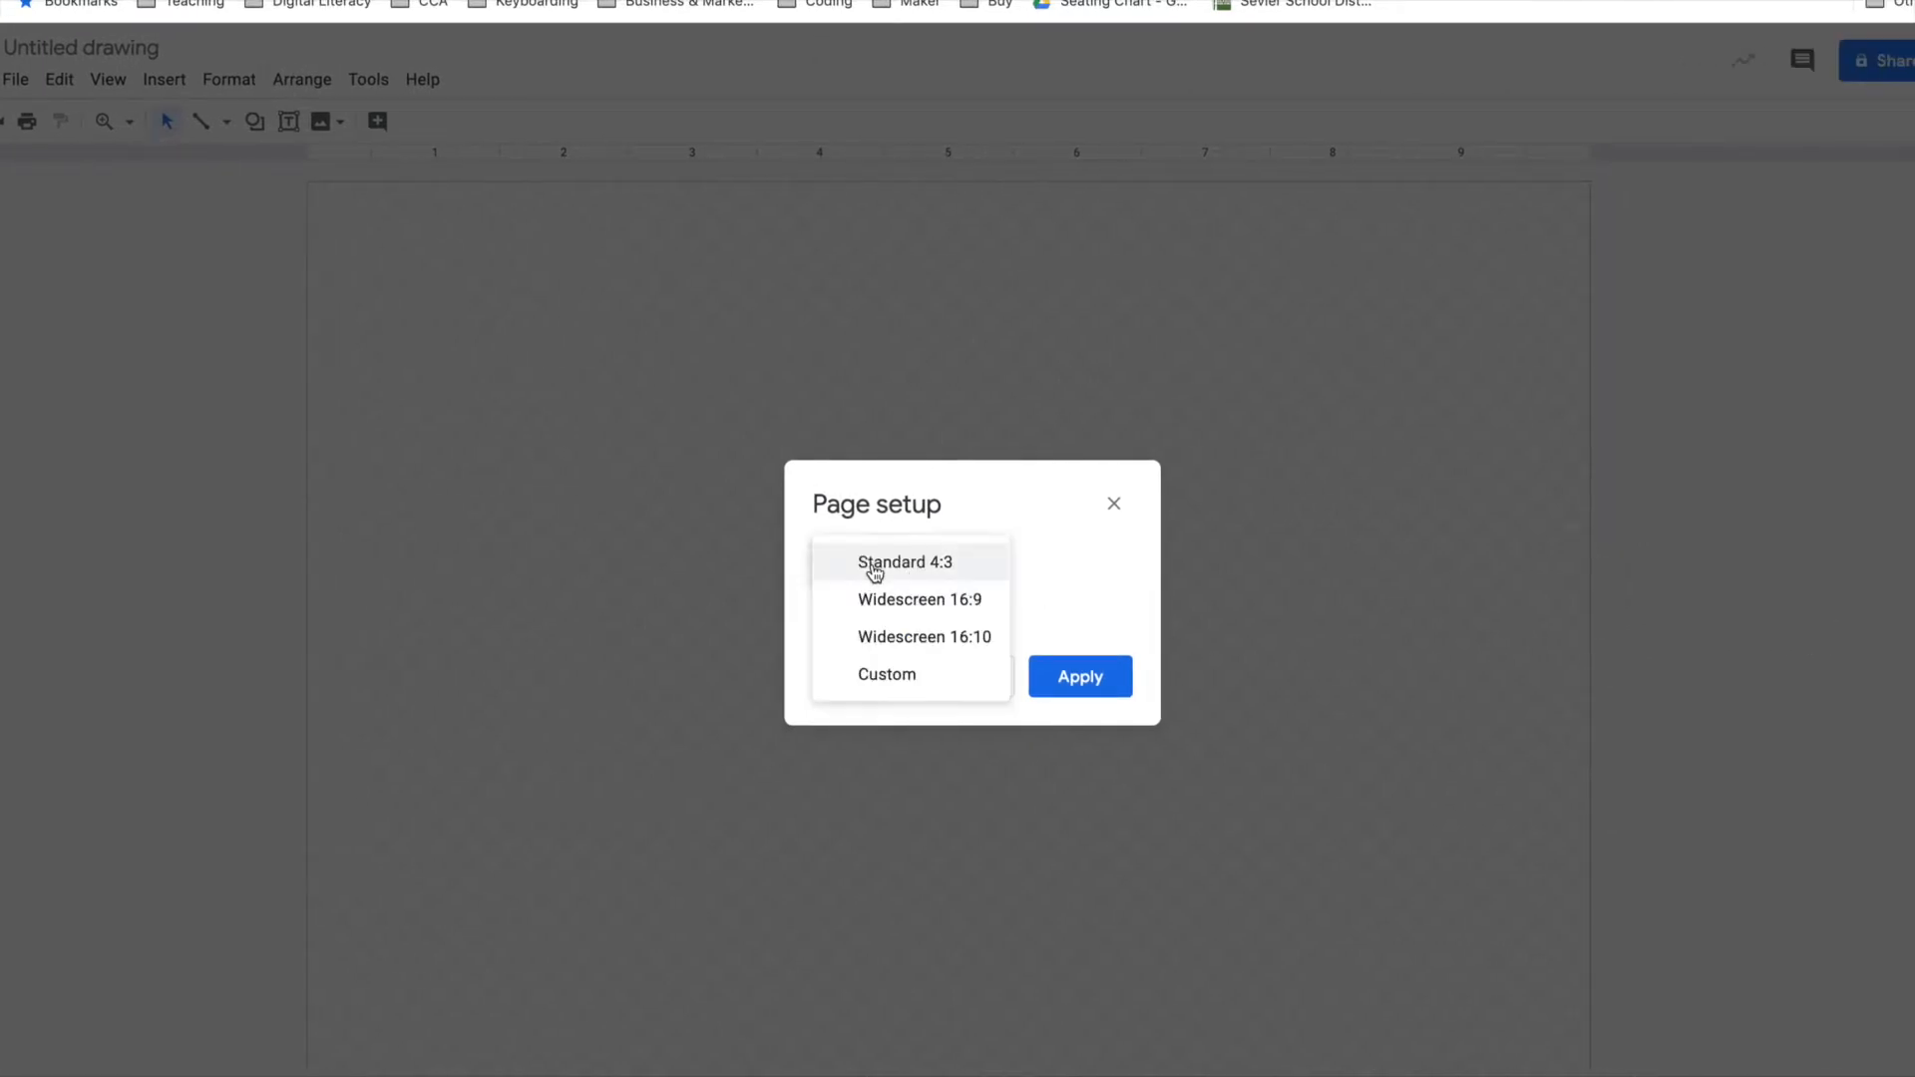
{"action": "left_click", "coordinate": [903, 676]}
{"action": "left_click", "coordinate": [820, 624]}
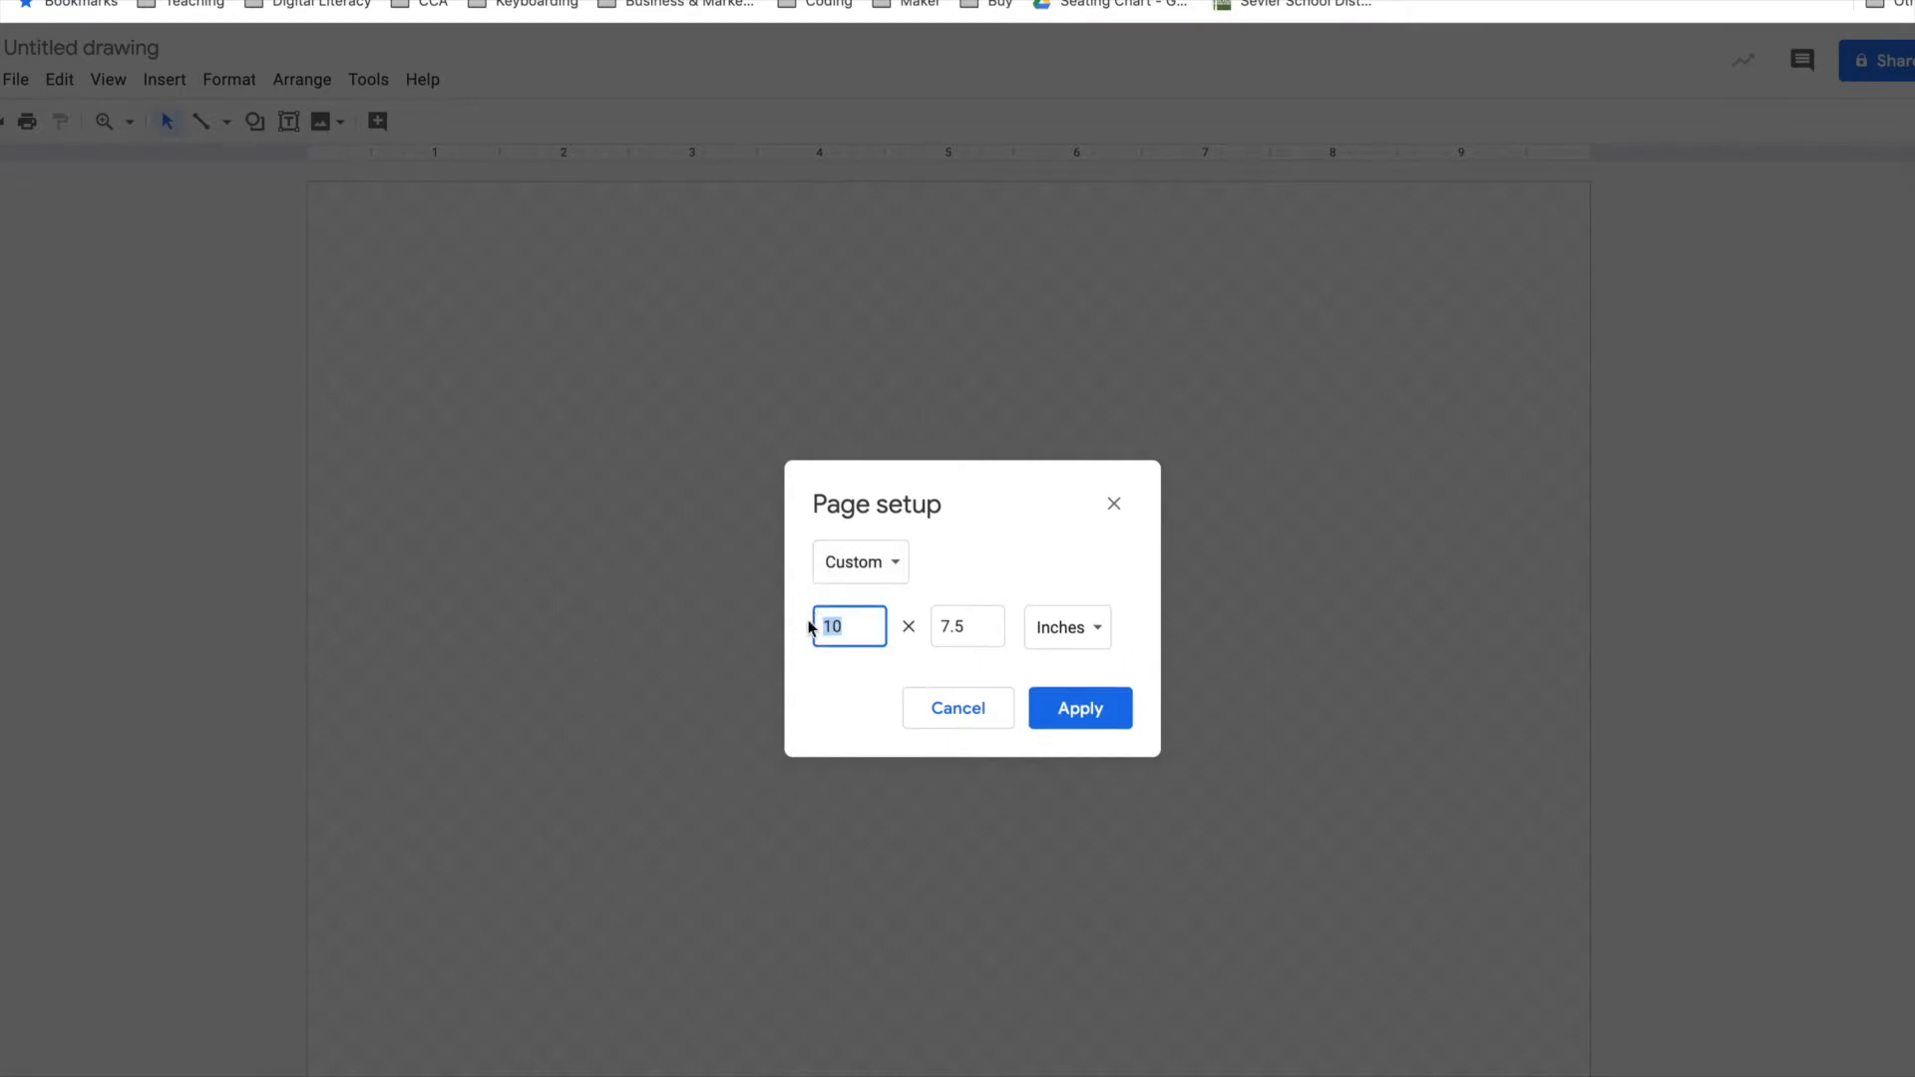
{"action": "type", "text": "2"}
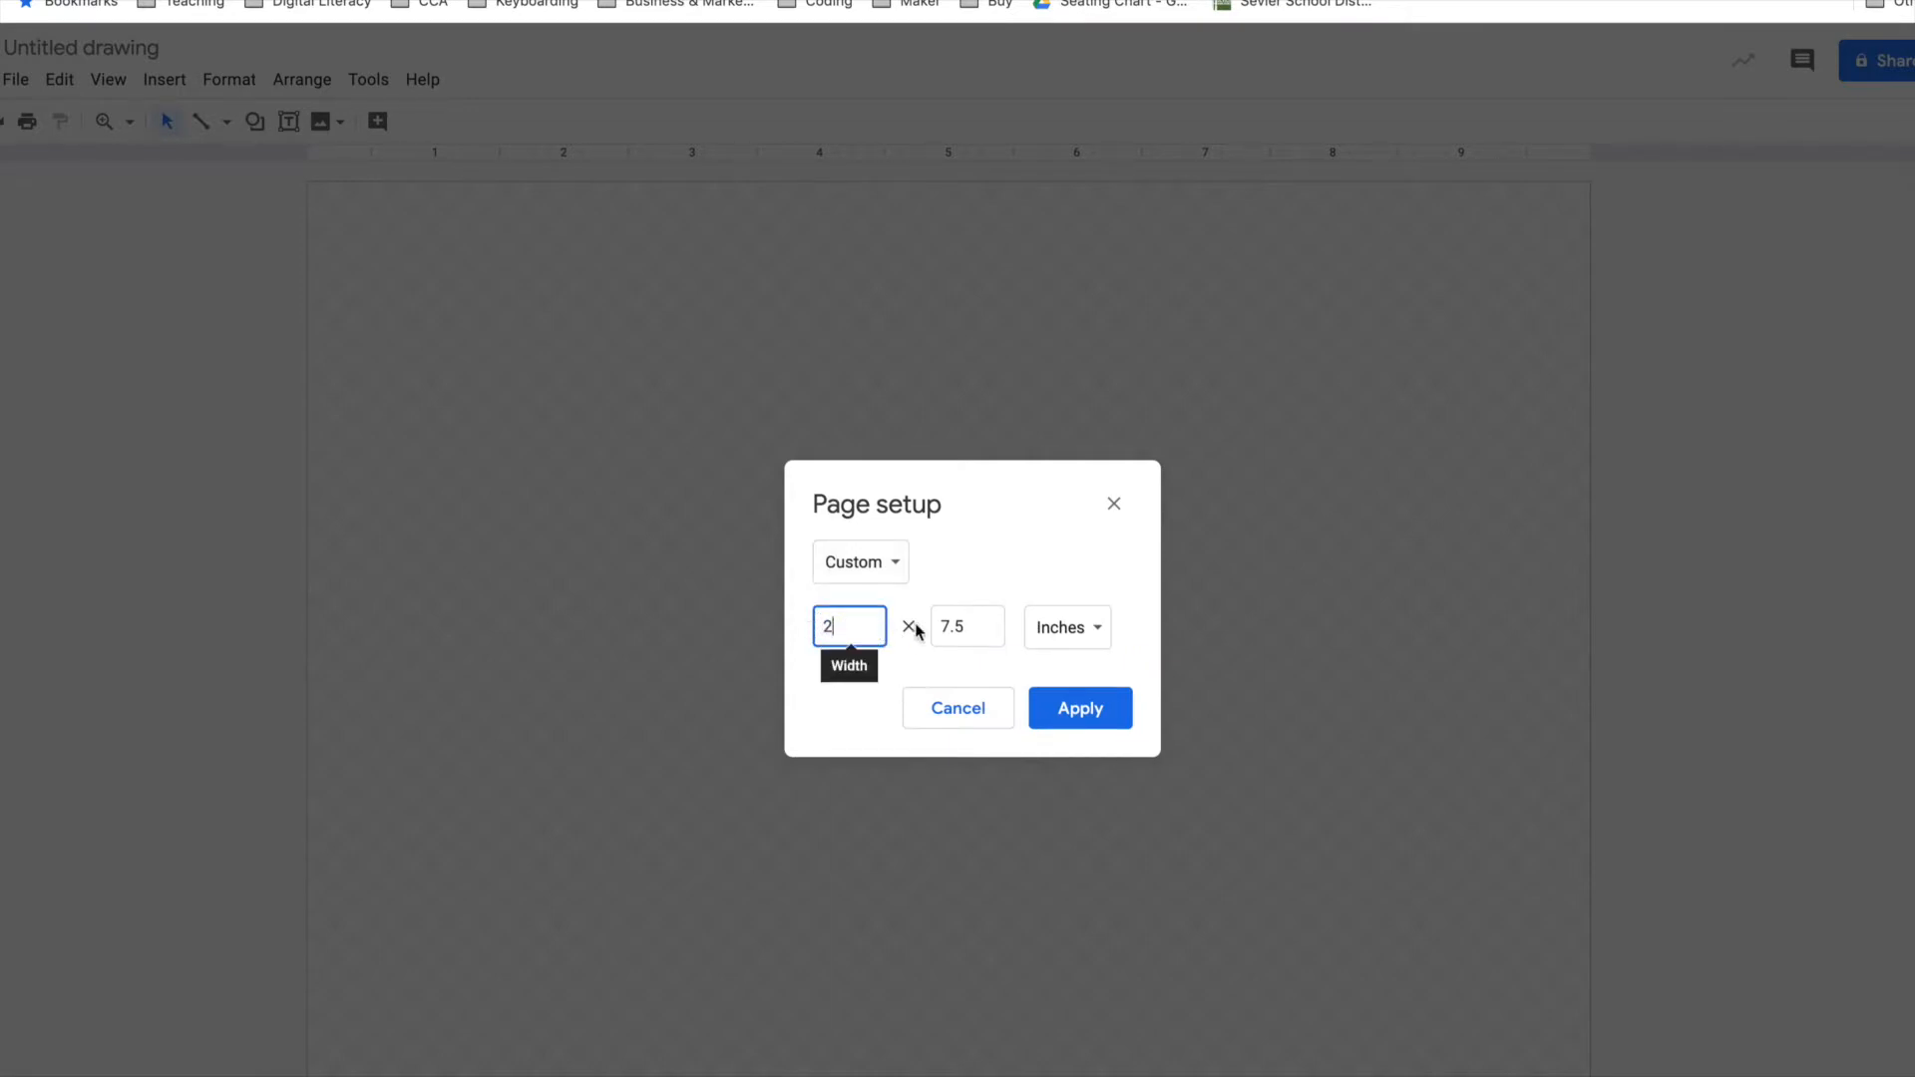
{"action": "left_click", "coordinate": [983, 624]}
{"action": "type", "text": "2"}
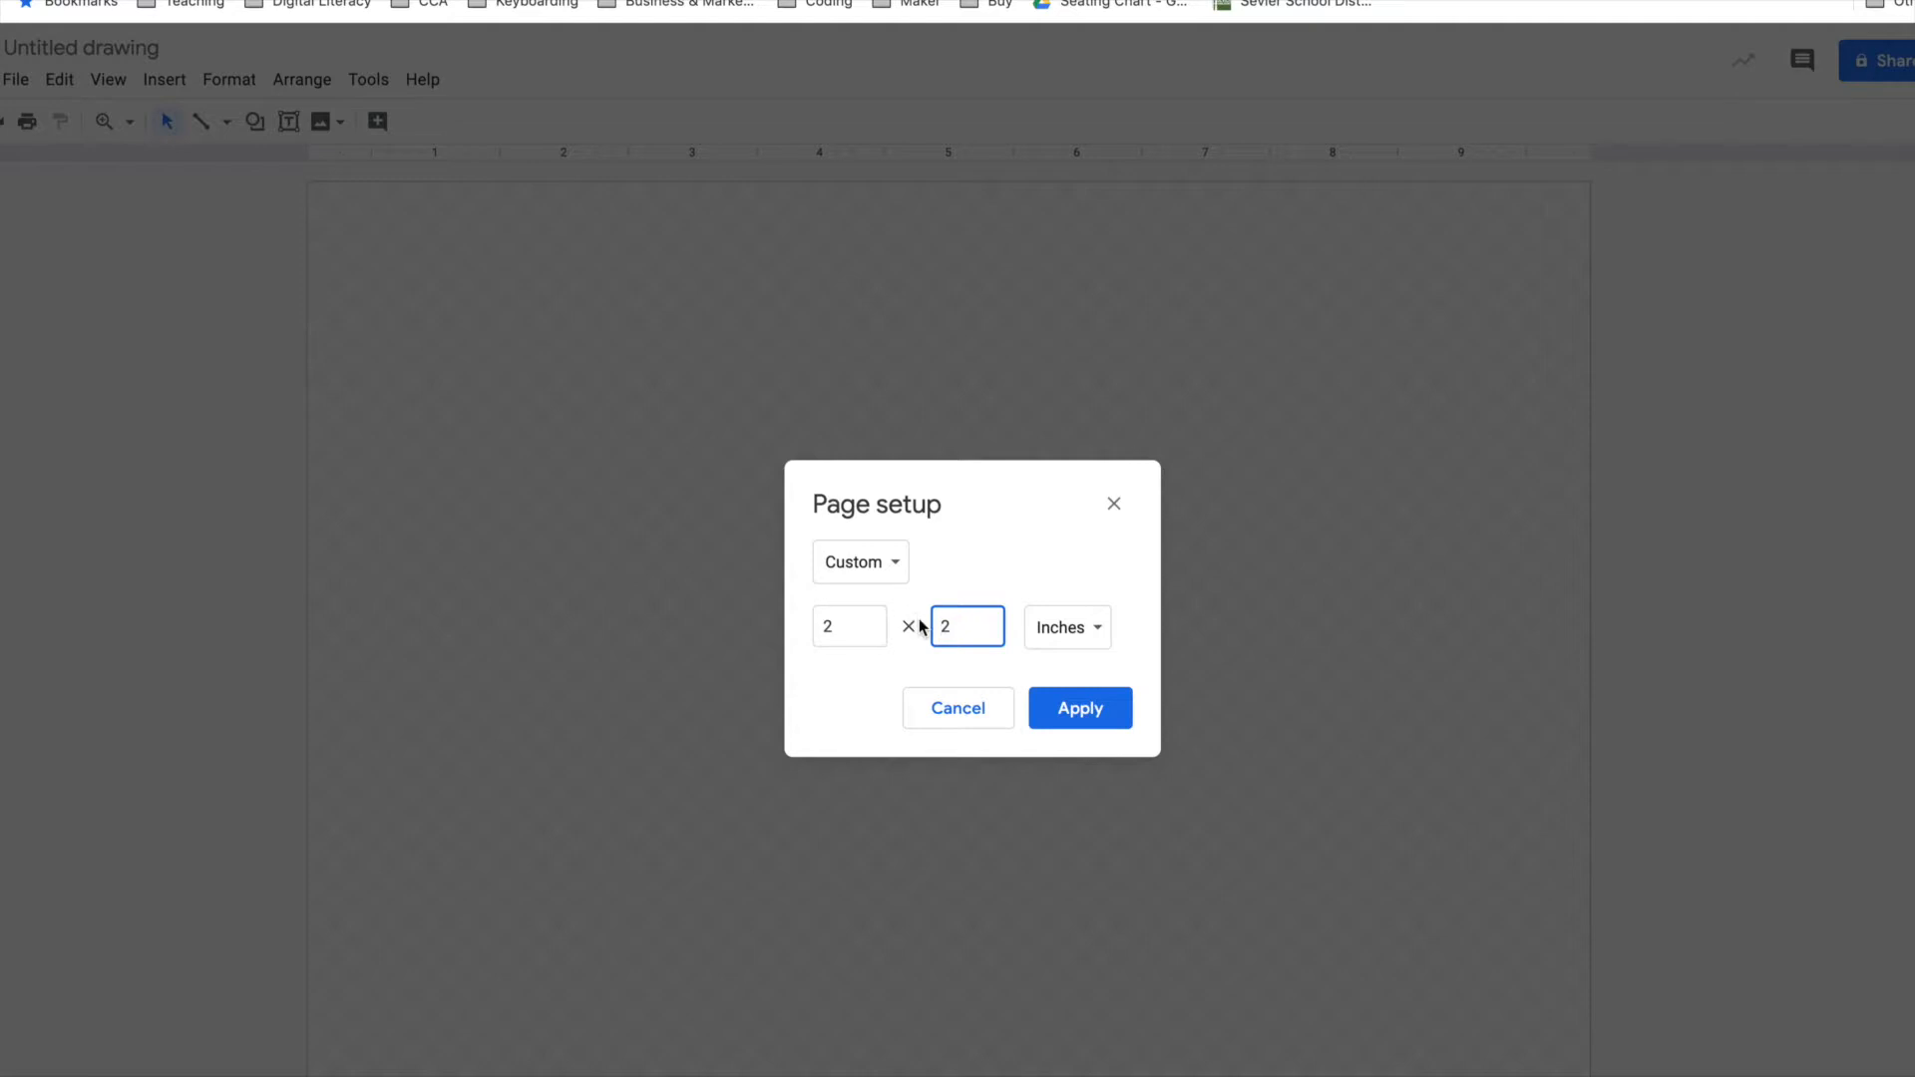
{"action": "left_click", "coordinate": [1101, 725]}
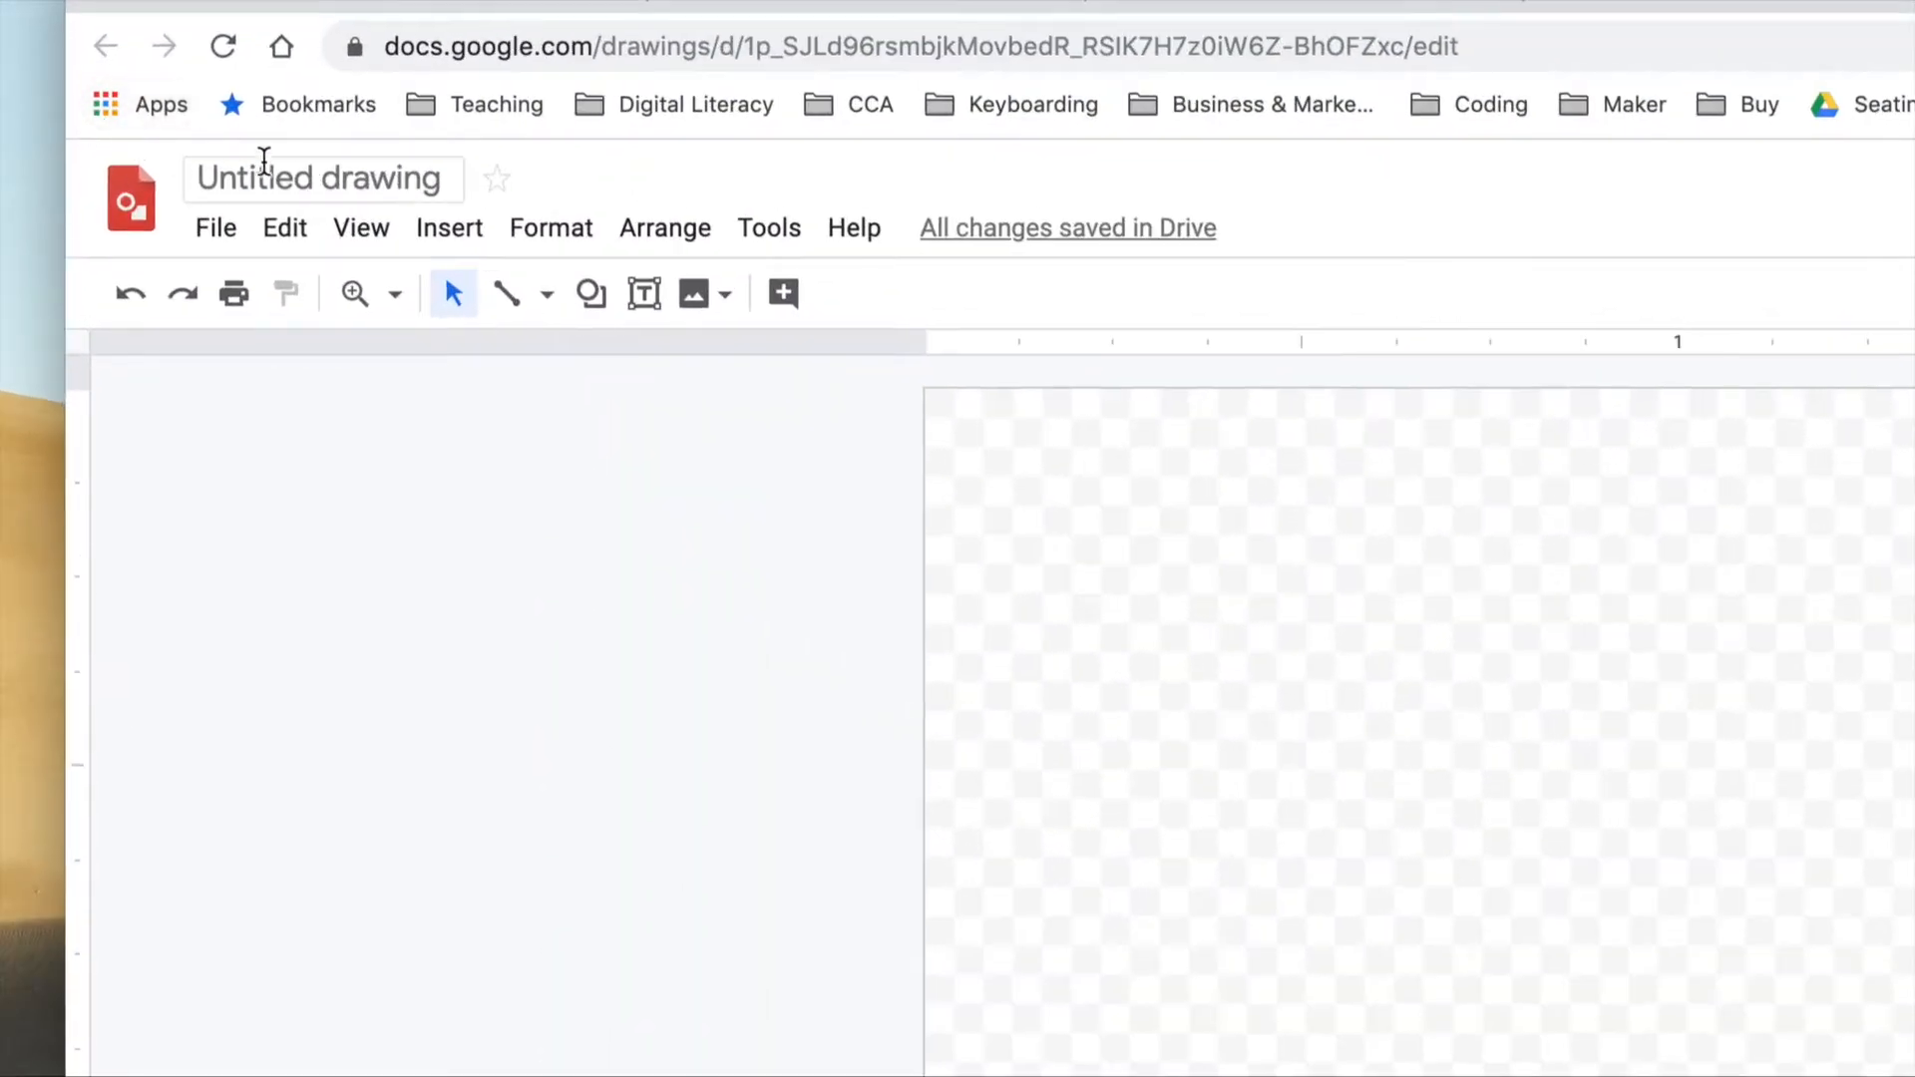
Rename the drawing to "Keychain - " followed by the author's last name.
{"action": "left_click", "coordinate": [270, 189]}
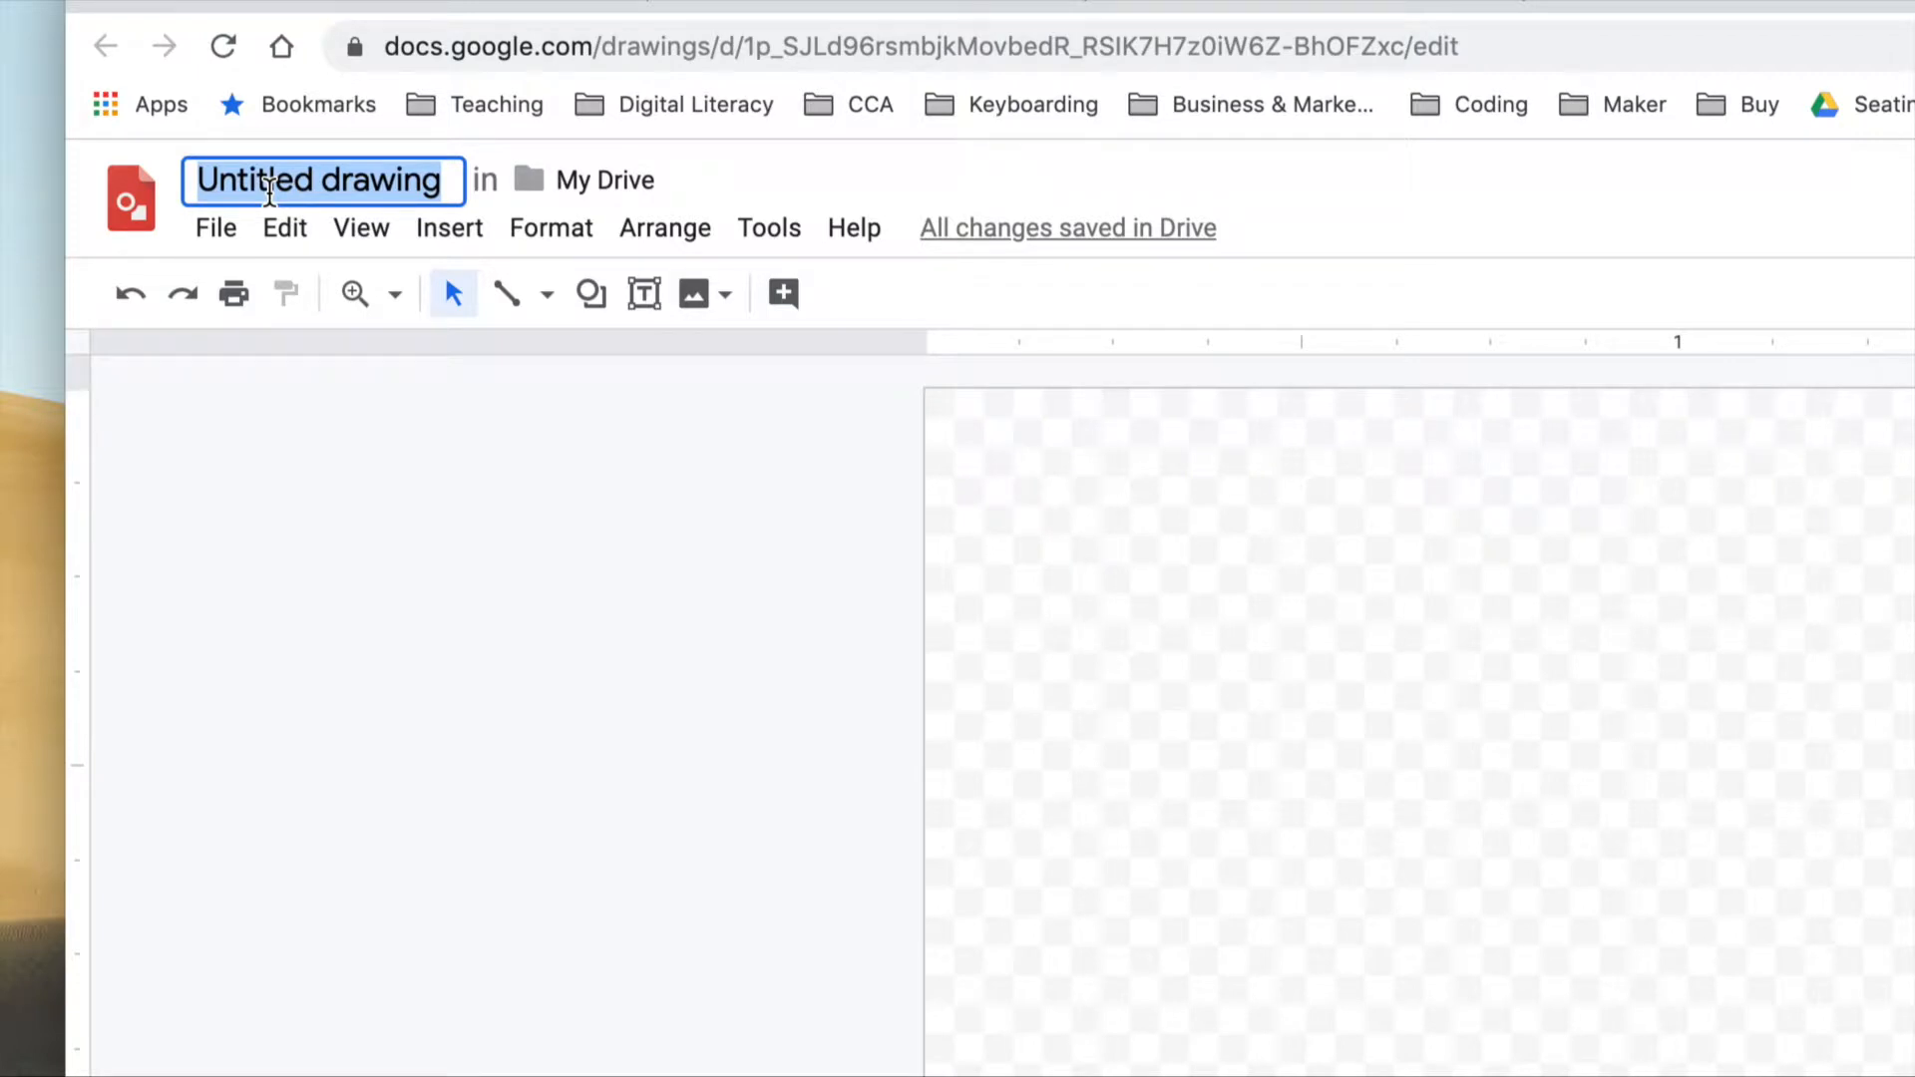
{"action": "type", "text": "Keychain"}
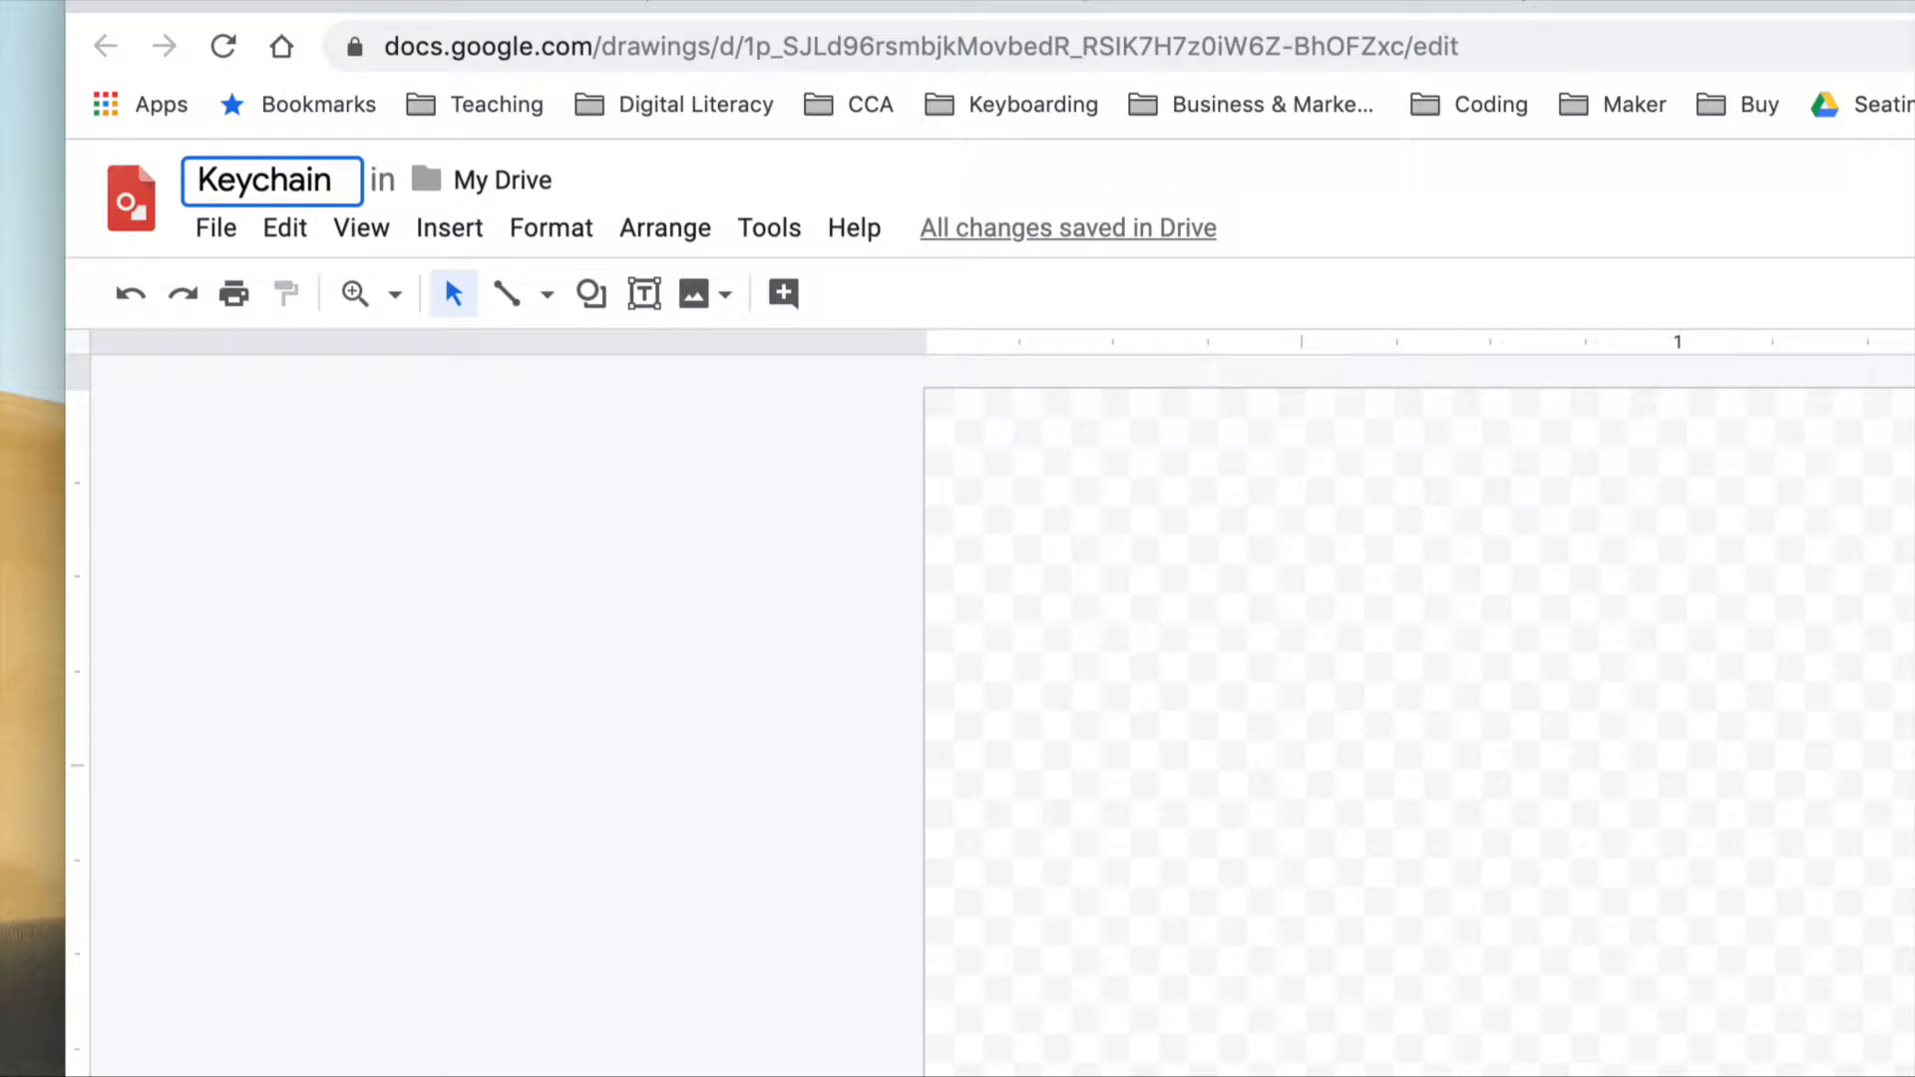
{"action": "type", "text": "-"}
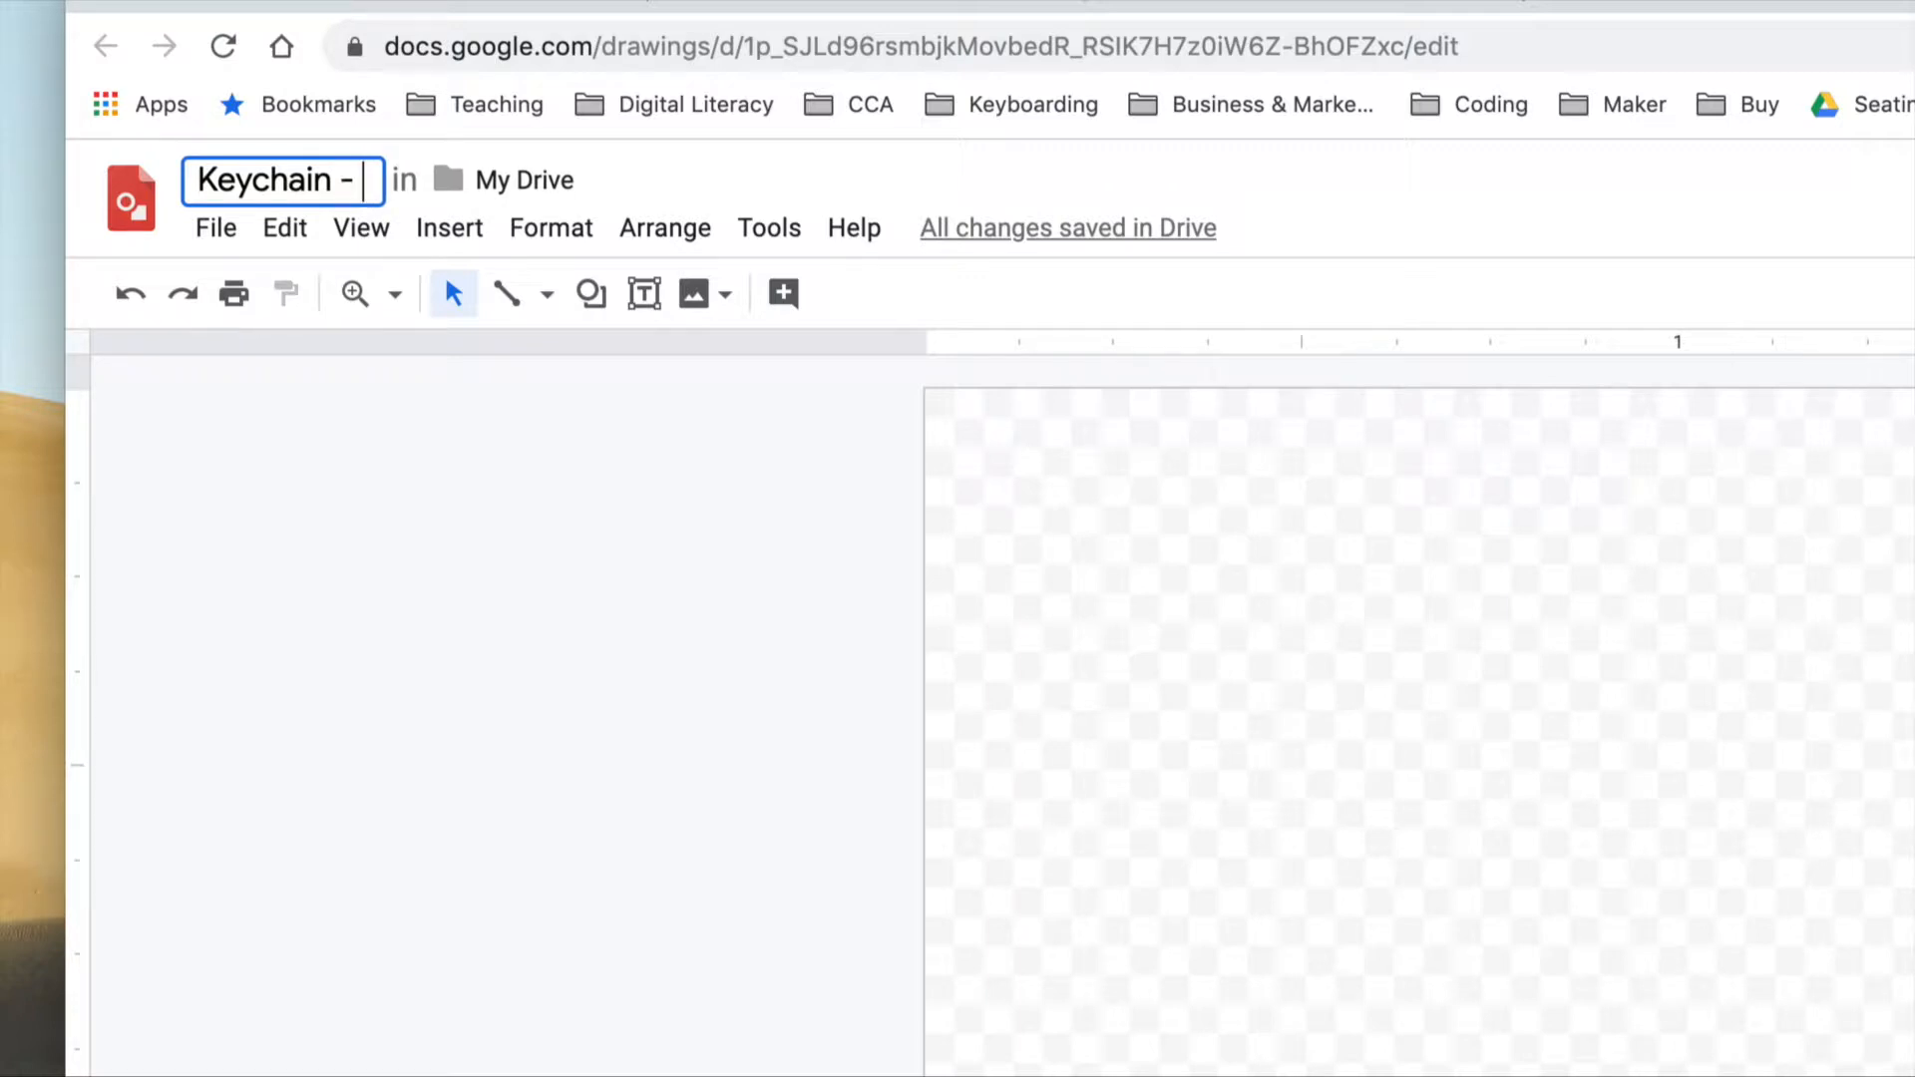
{"action": "type", "text": " Echeverria"}
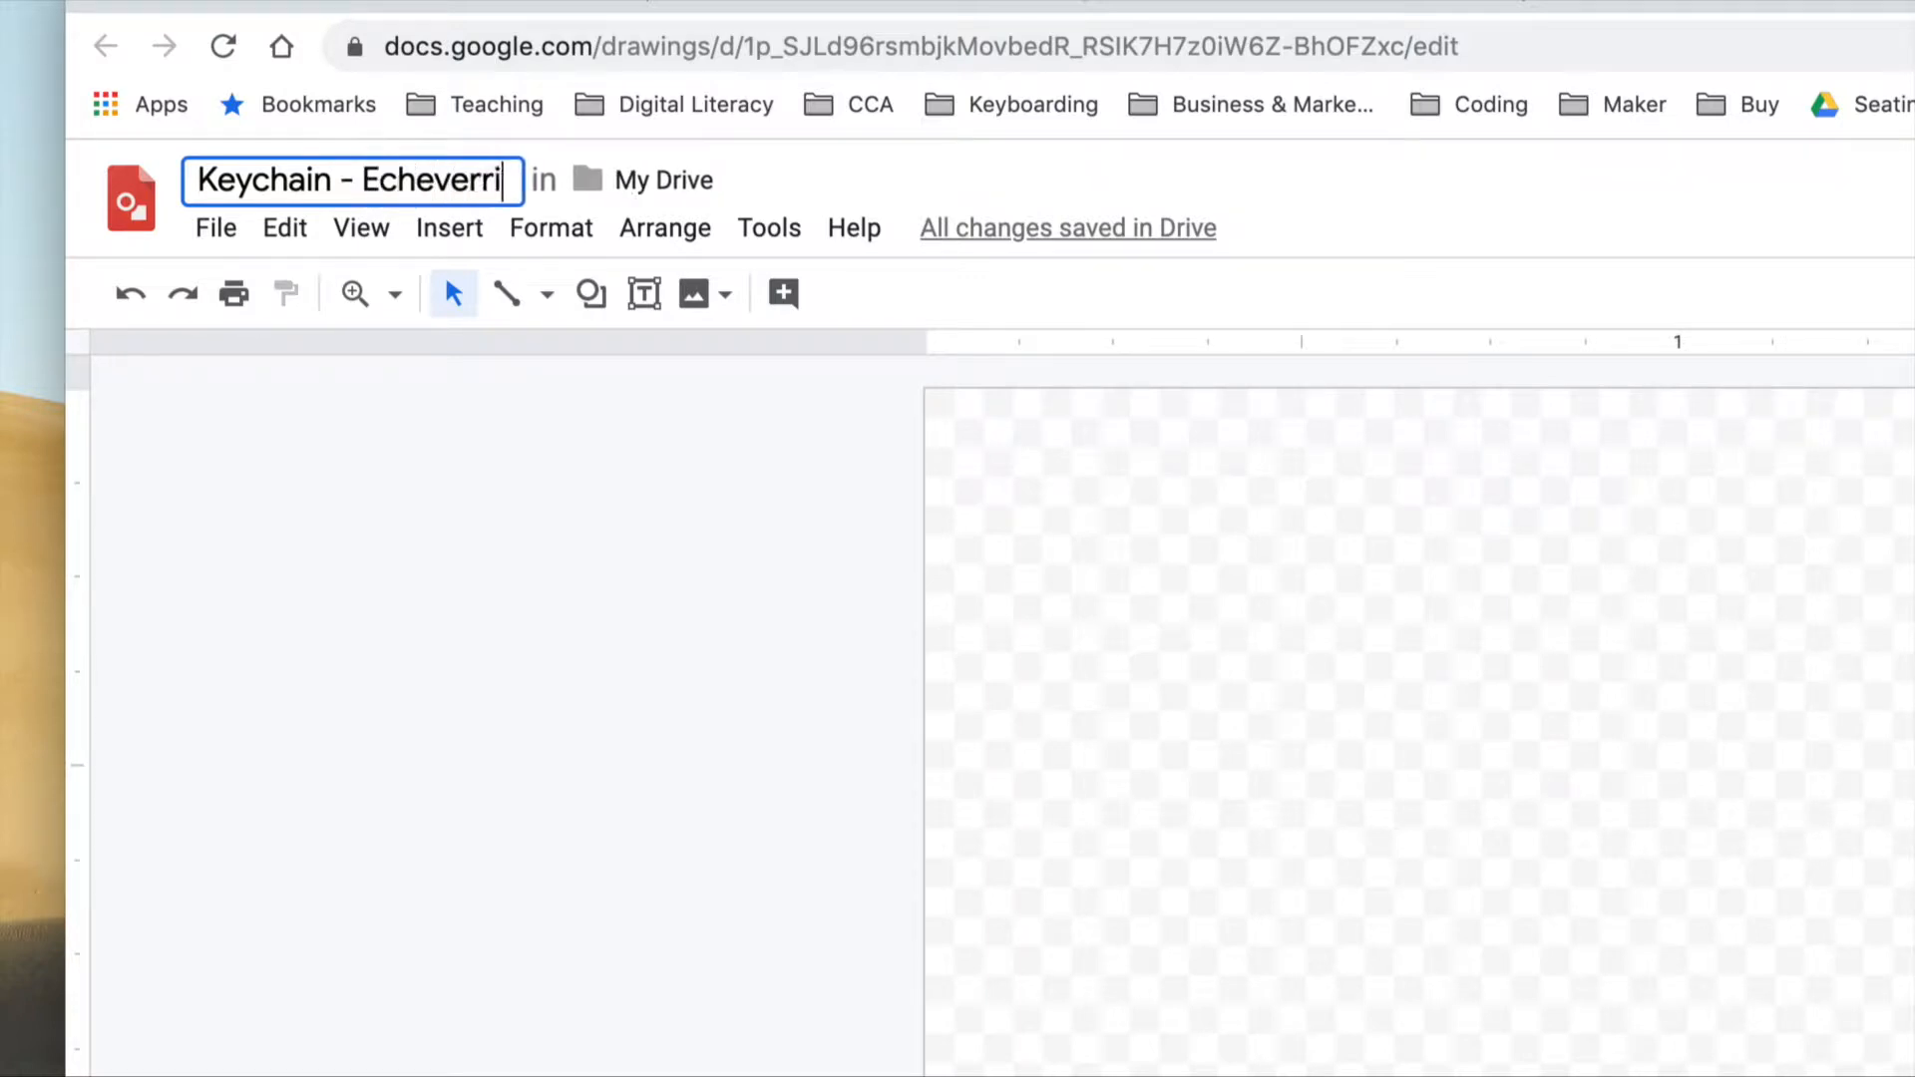
{"action": "left_click", "coordinate": [376, 659]}
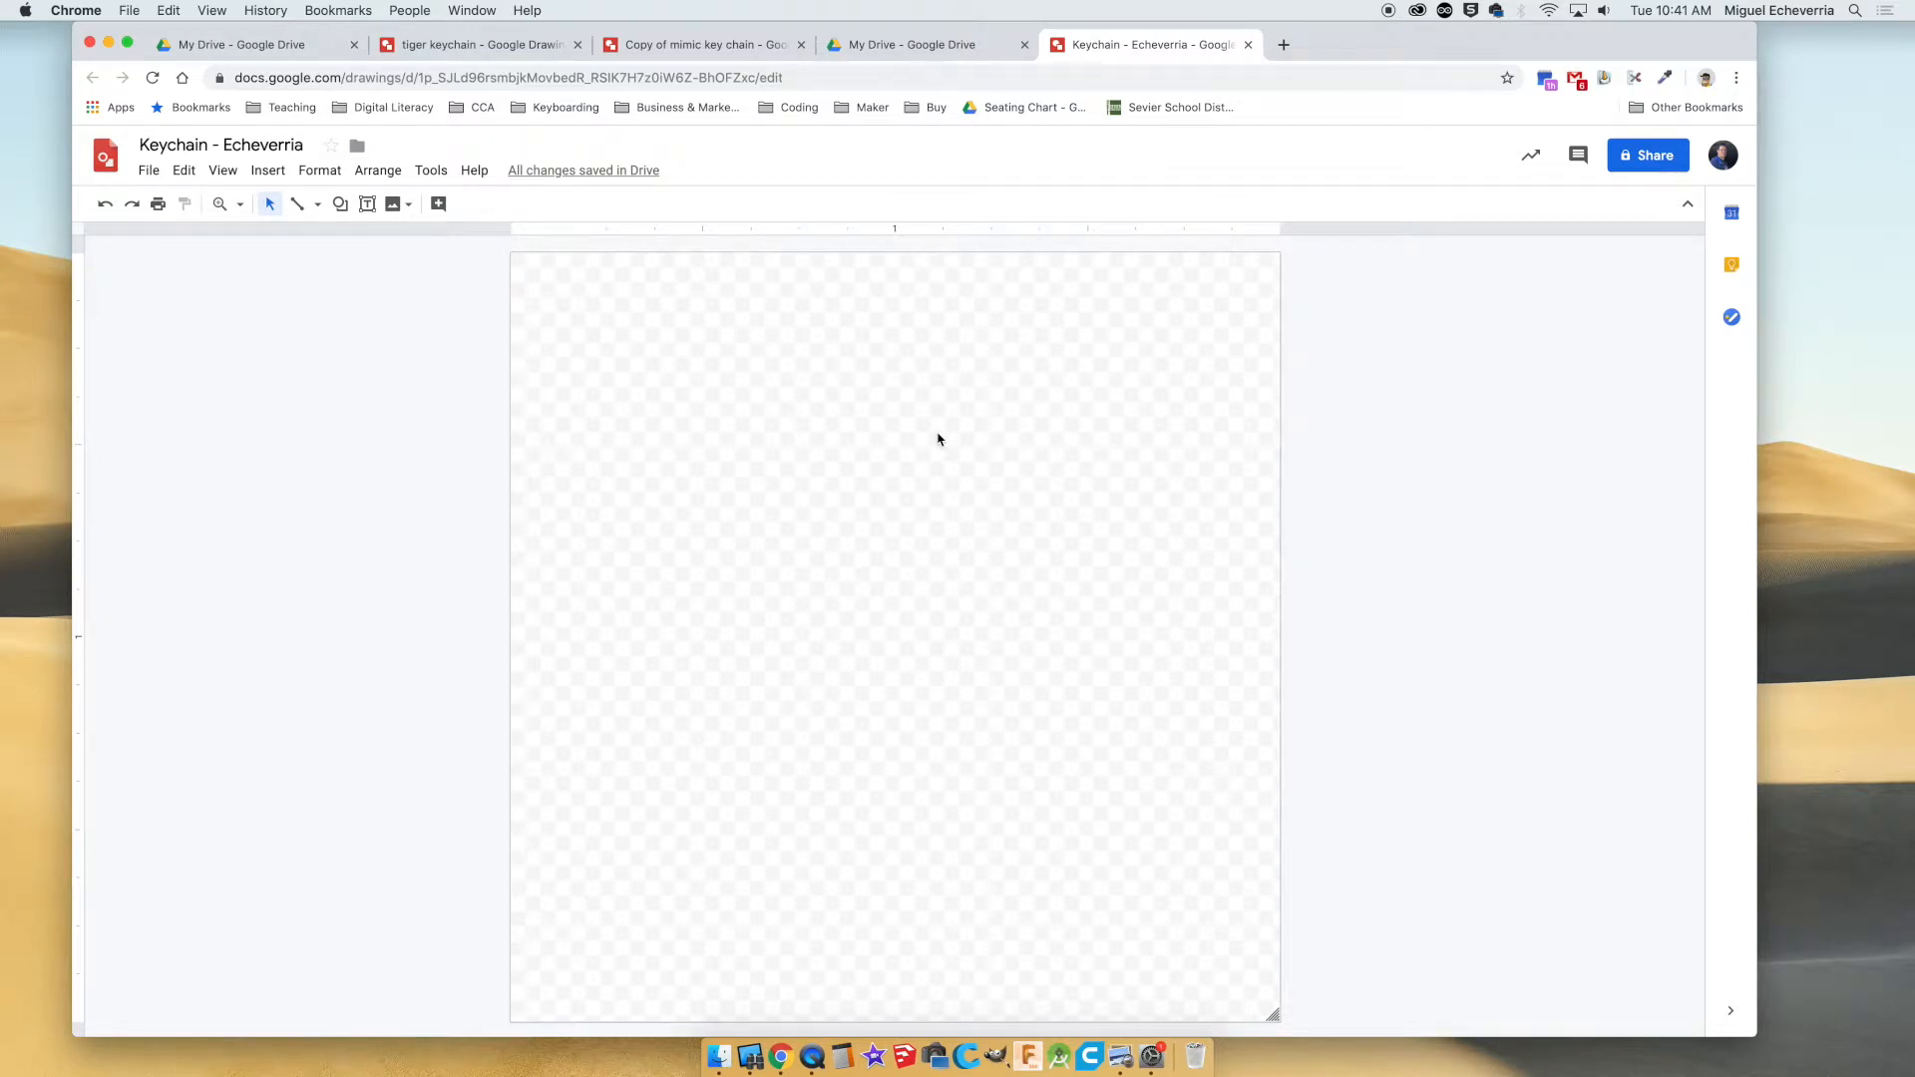
Search Google Images for "shark side view" in a new browser tab.
{"action": "left_click", "coordinate": [1282, 45]}
{"action": "type", "text": "shar"}
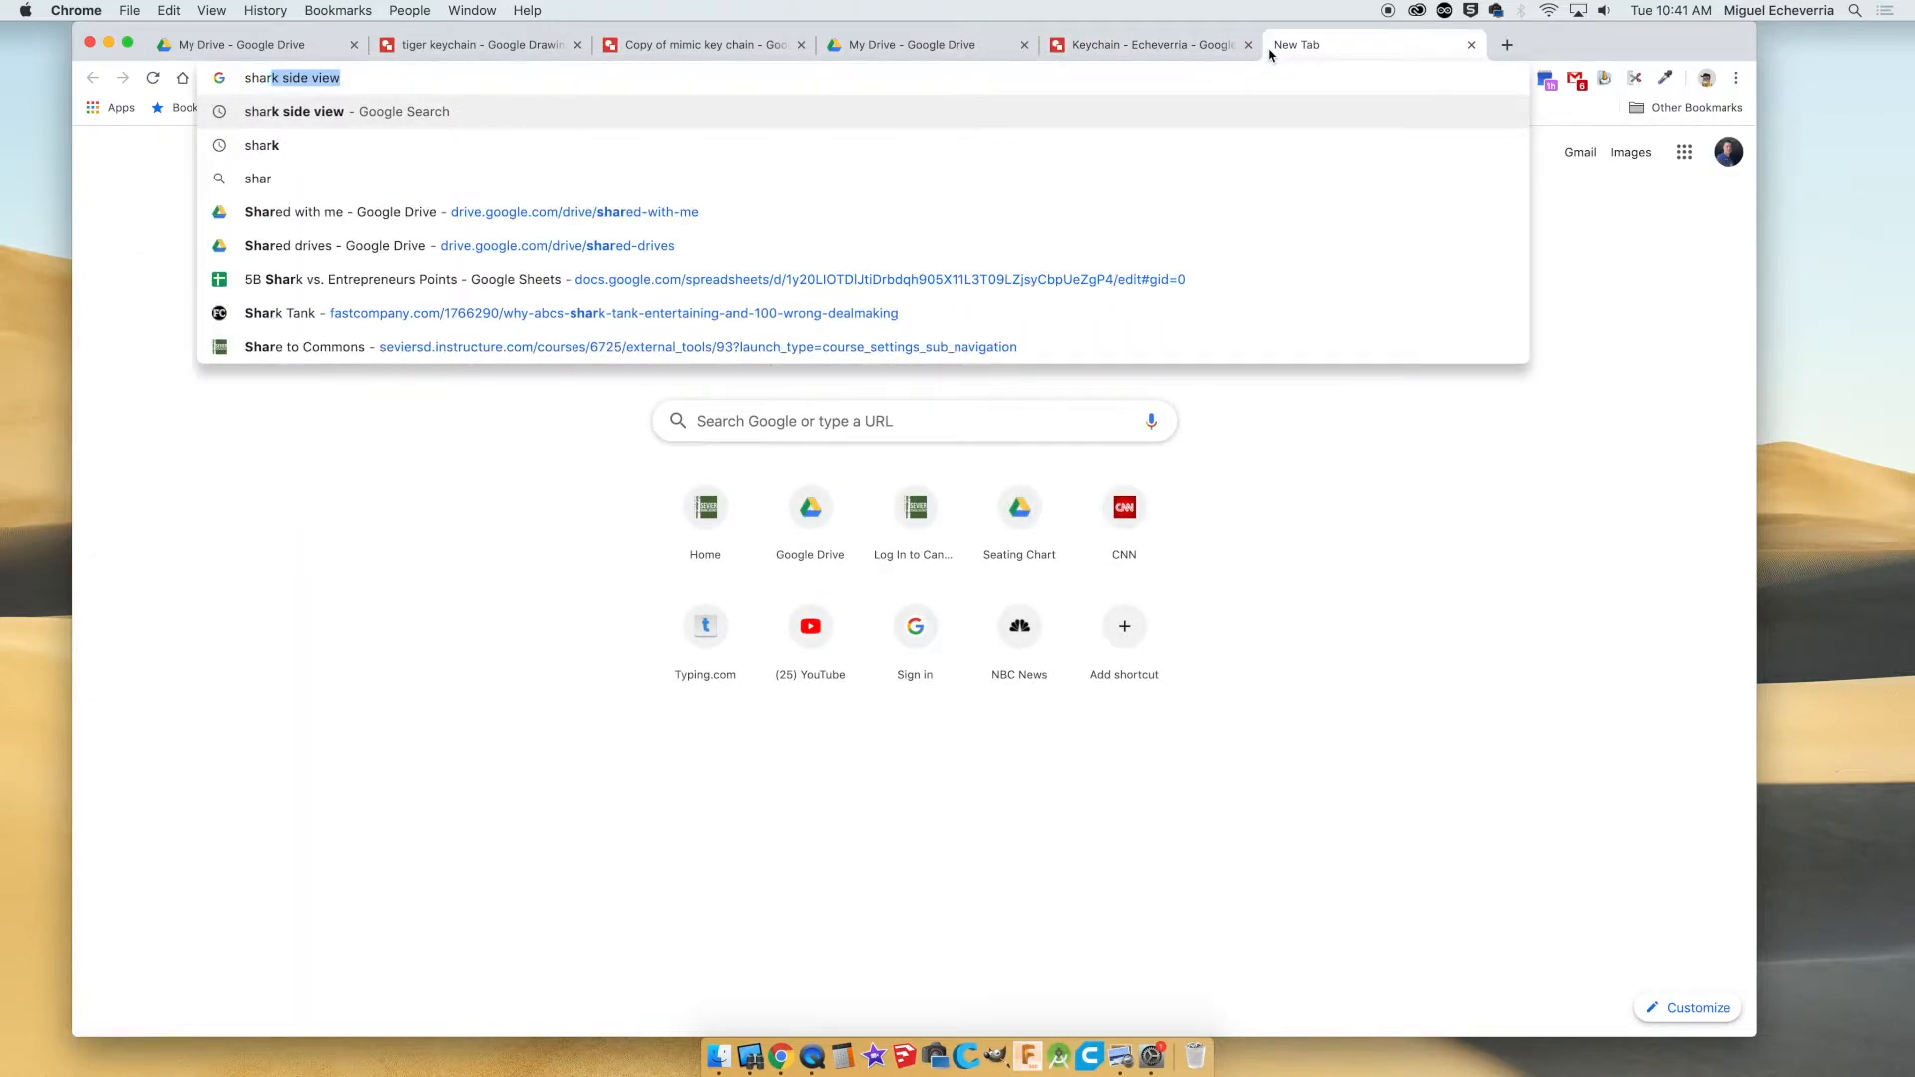
{"action": "type", "text": "k skid"}
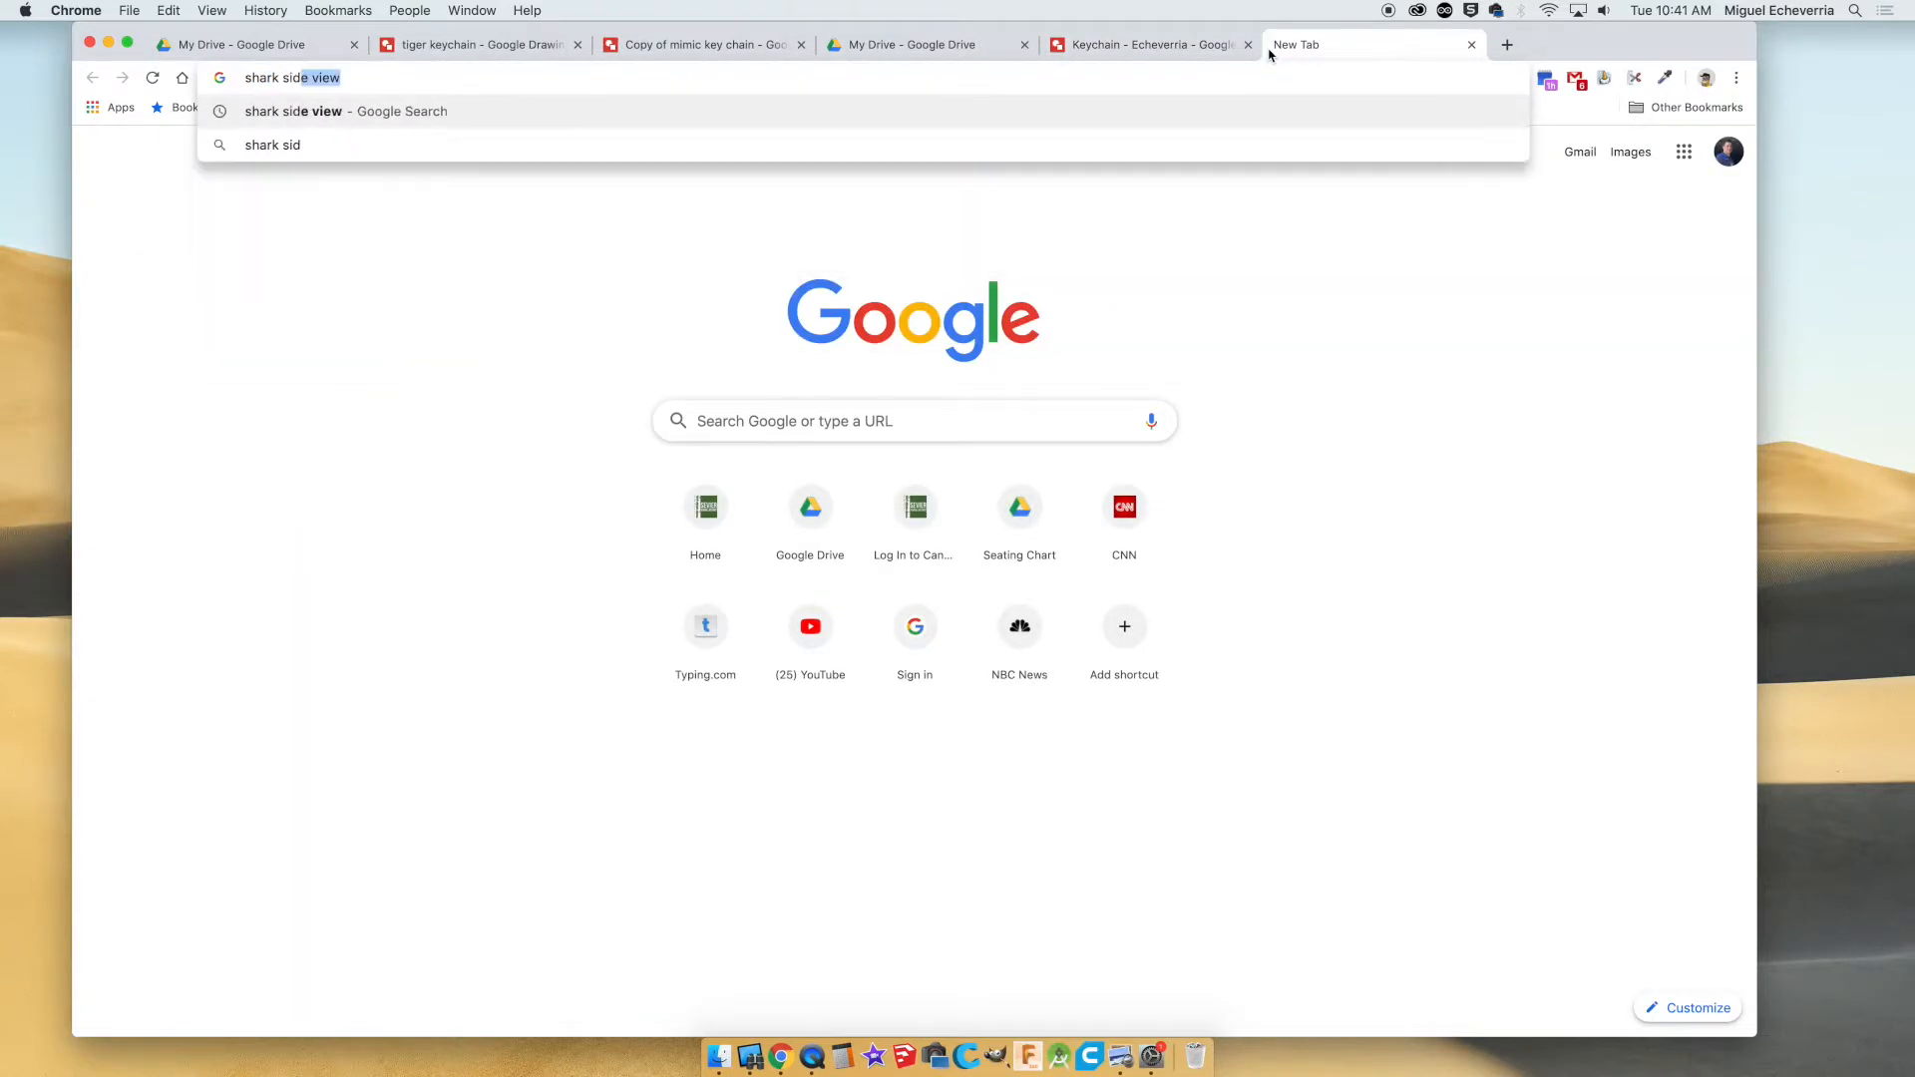
{"action": "key", "text": "Return"}
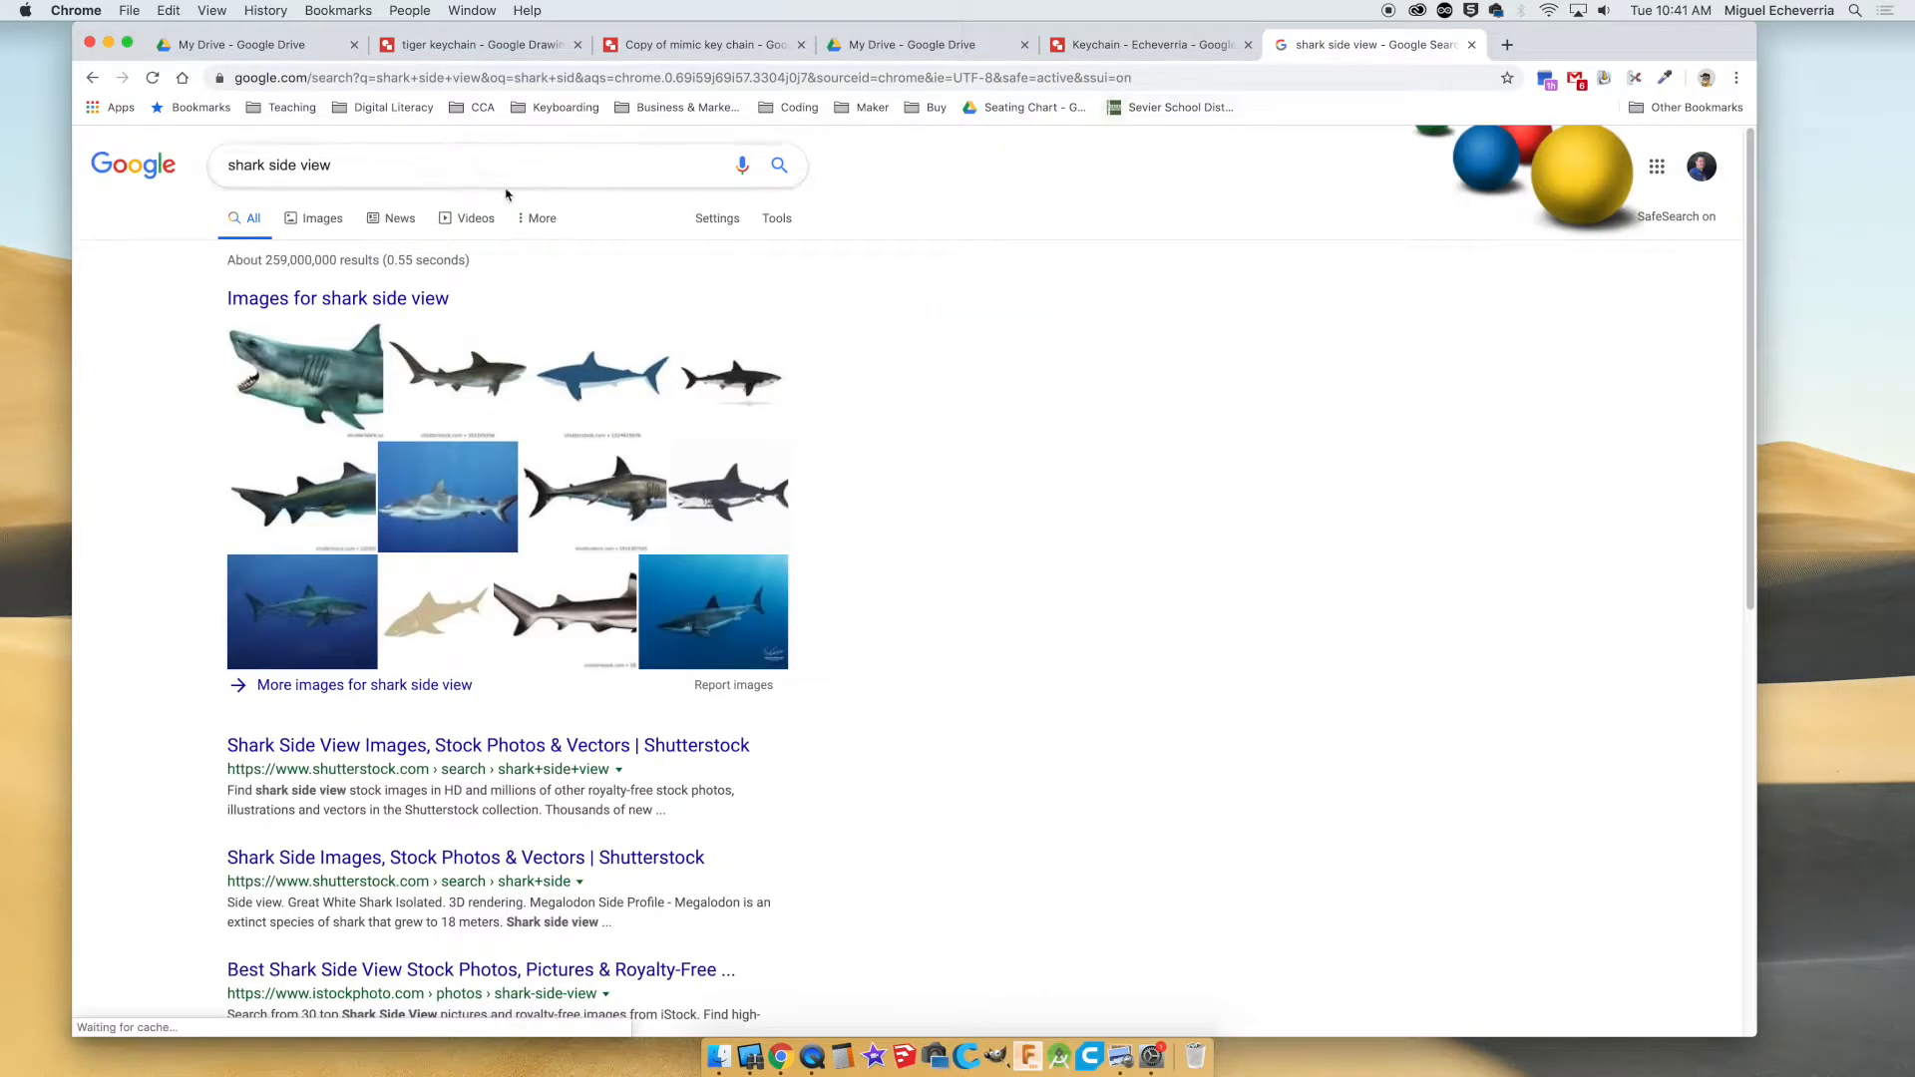
{"action": "left_click", "coordinate": [316, 222]}
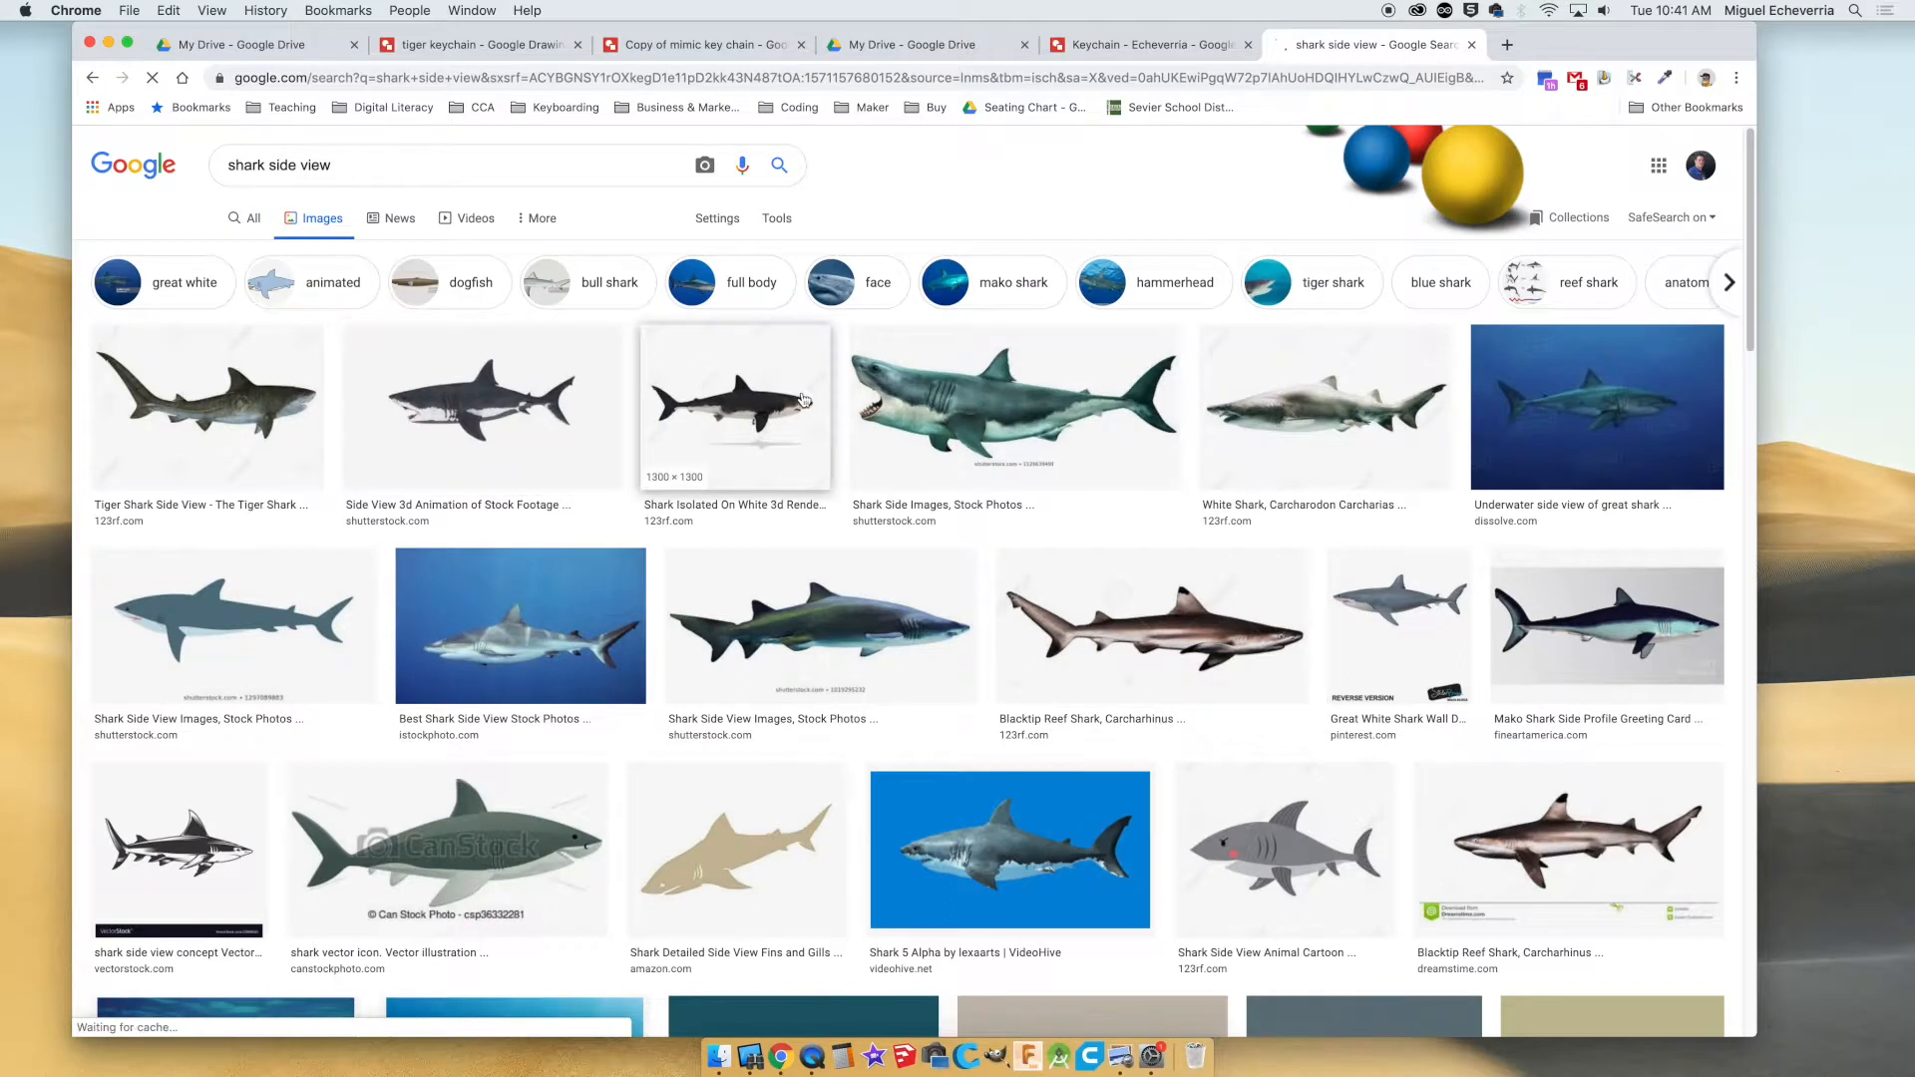
Bring the green open-mouthed shark picture into the keychain drawing and fit it just inside the canvas width.
{"action": "left_click", "coordinate": [1053, 424]}
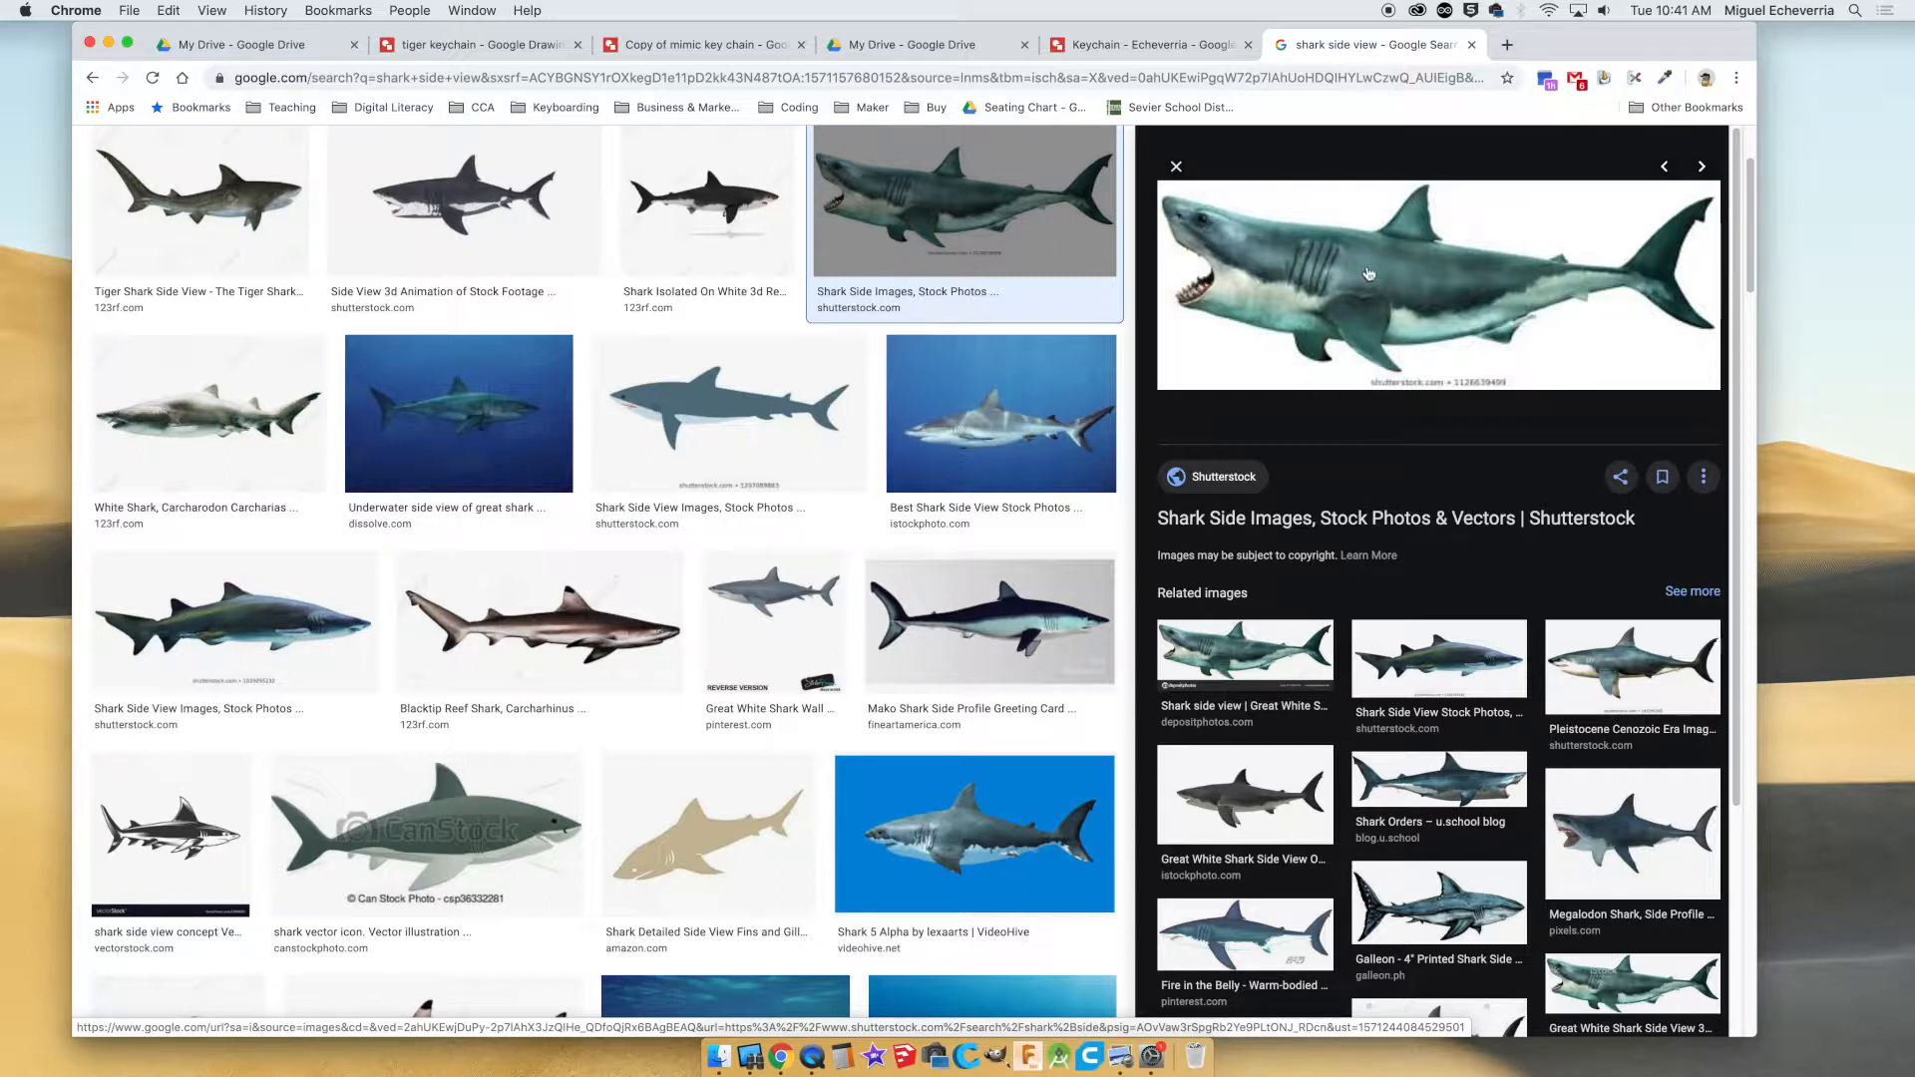
{"action": "mouse_move", "coordinate": [1370, 273]}
{"action": "left_mouse_down"}
{"action": "mouse_move", "coordinate": [1237, 239]}
{"action": "mouse_move", "coordinate": [1127, 160]}
{"action": "mouse_move", "coordinate": [1175, 64]}
{"action": "mouse_move", "coordinate": [891, 529]}
{"action": "left_mouse_up"}
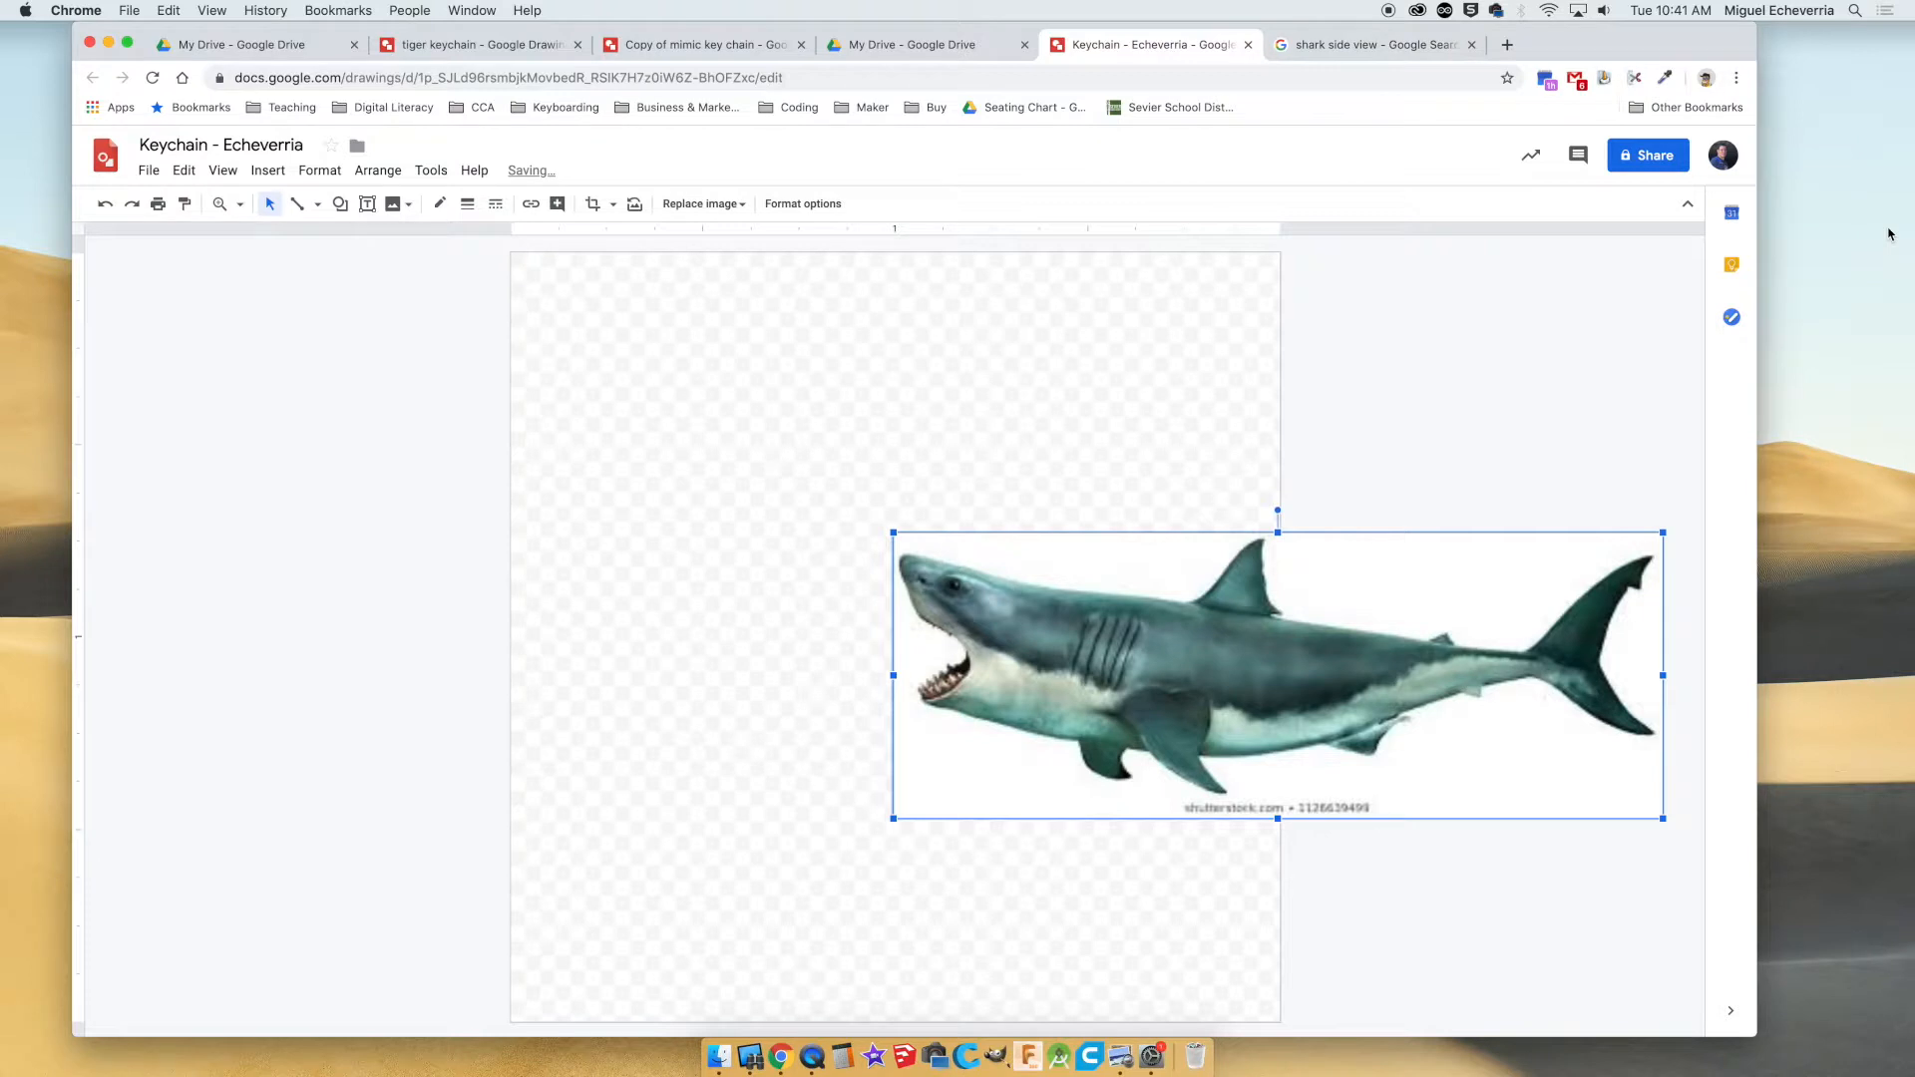
{"action": "left_click_drag", "start_coordinate": [1137, 617], "coordinate": [755, 567]}
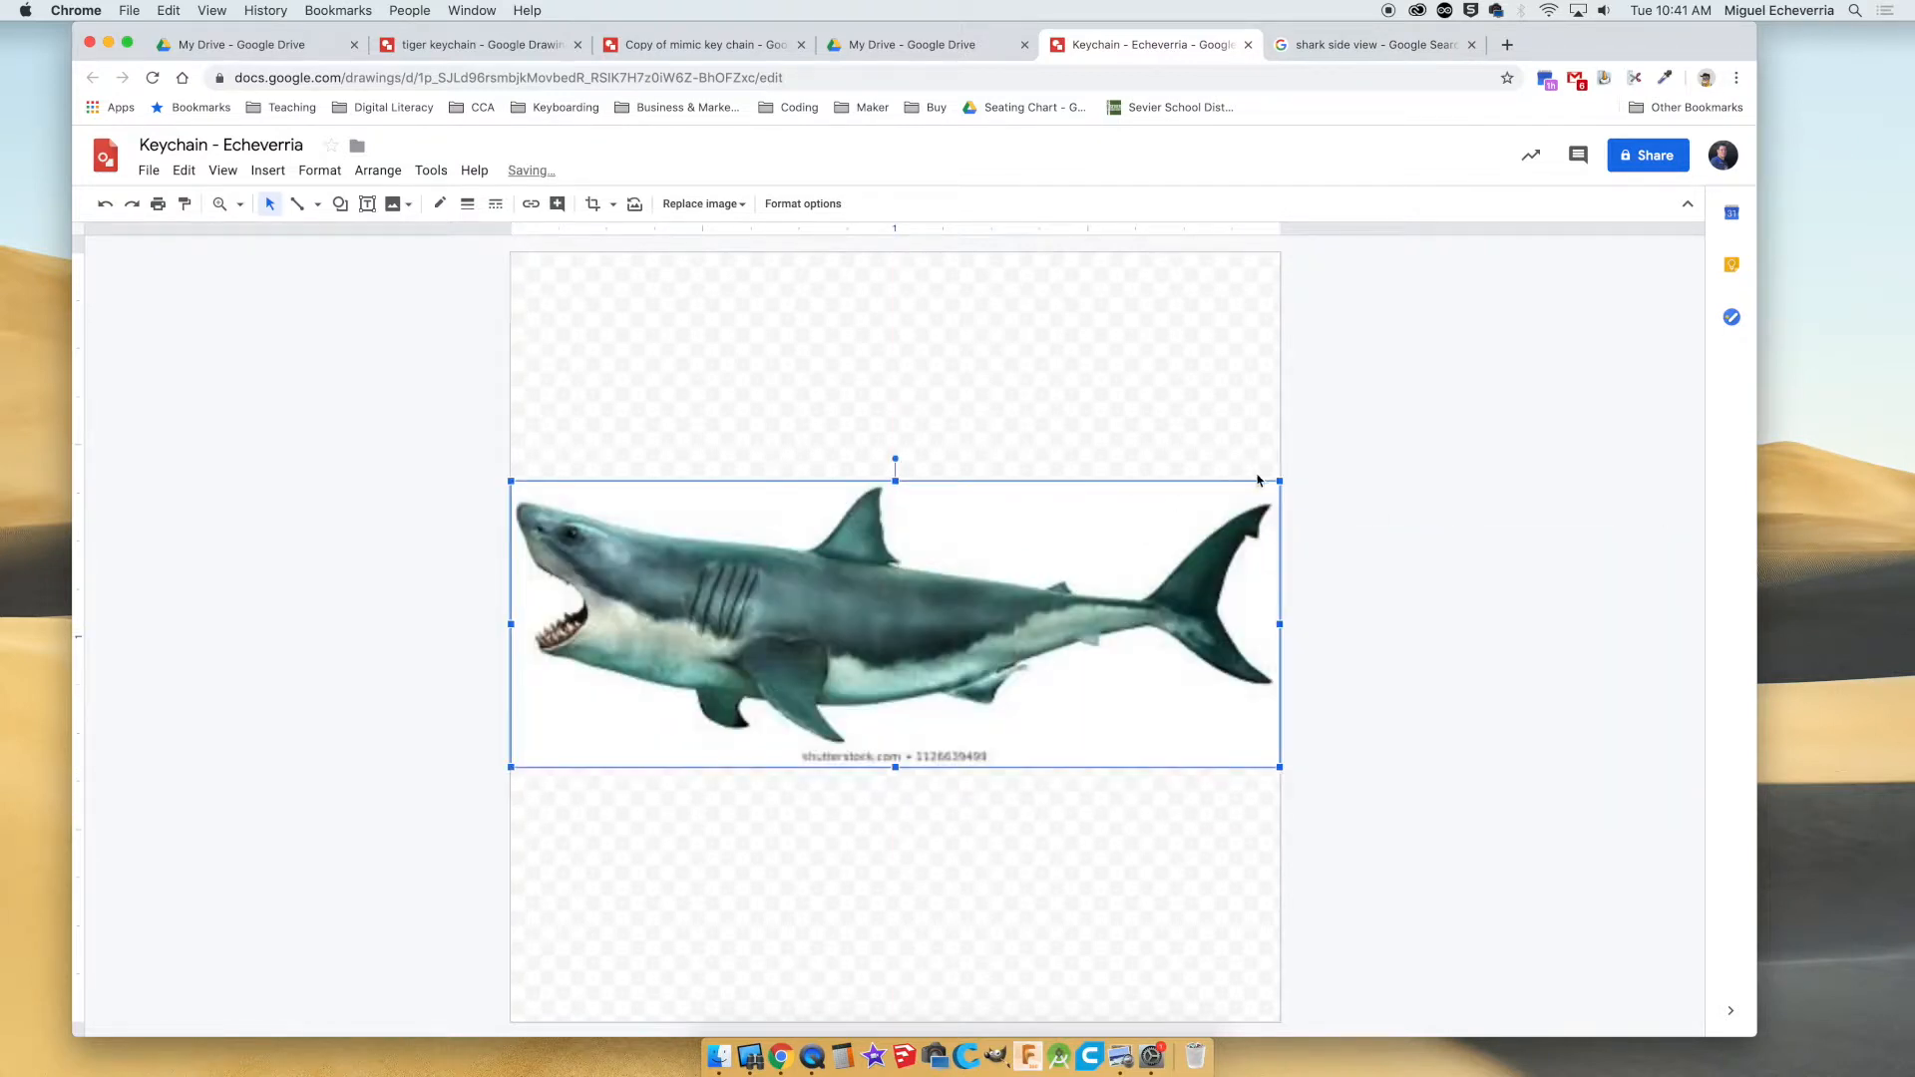
{"action": "left_click_drag", "start_coordinate": [1280, 483], "coordinate": [1268, 487]}
{"action": "left_click_drag", "start_coordinate": [1214, 545], "coordinate": [1223, 540]}
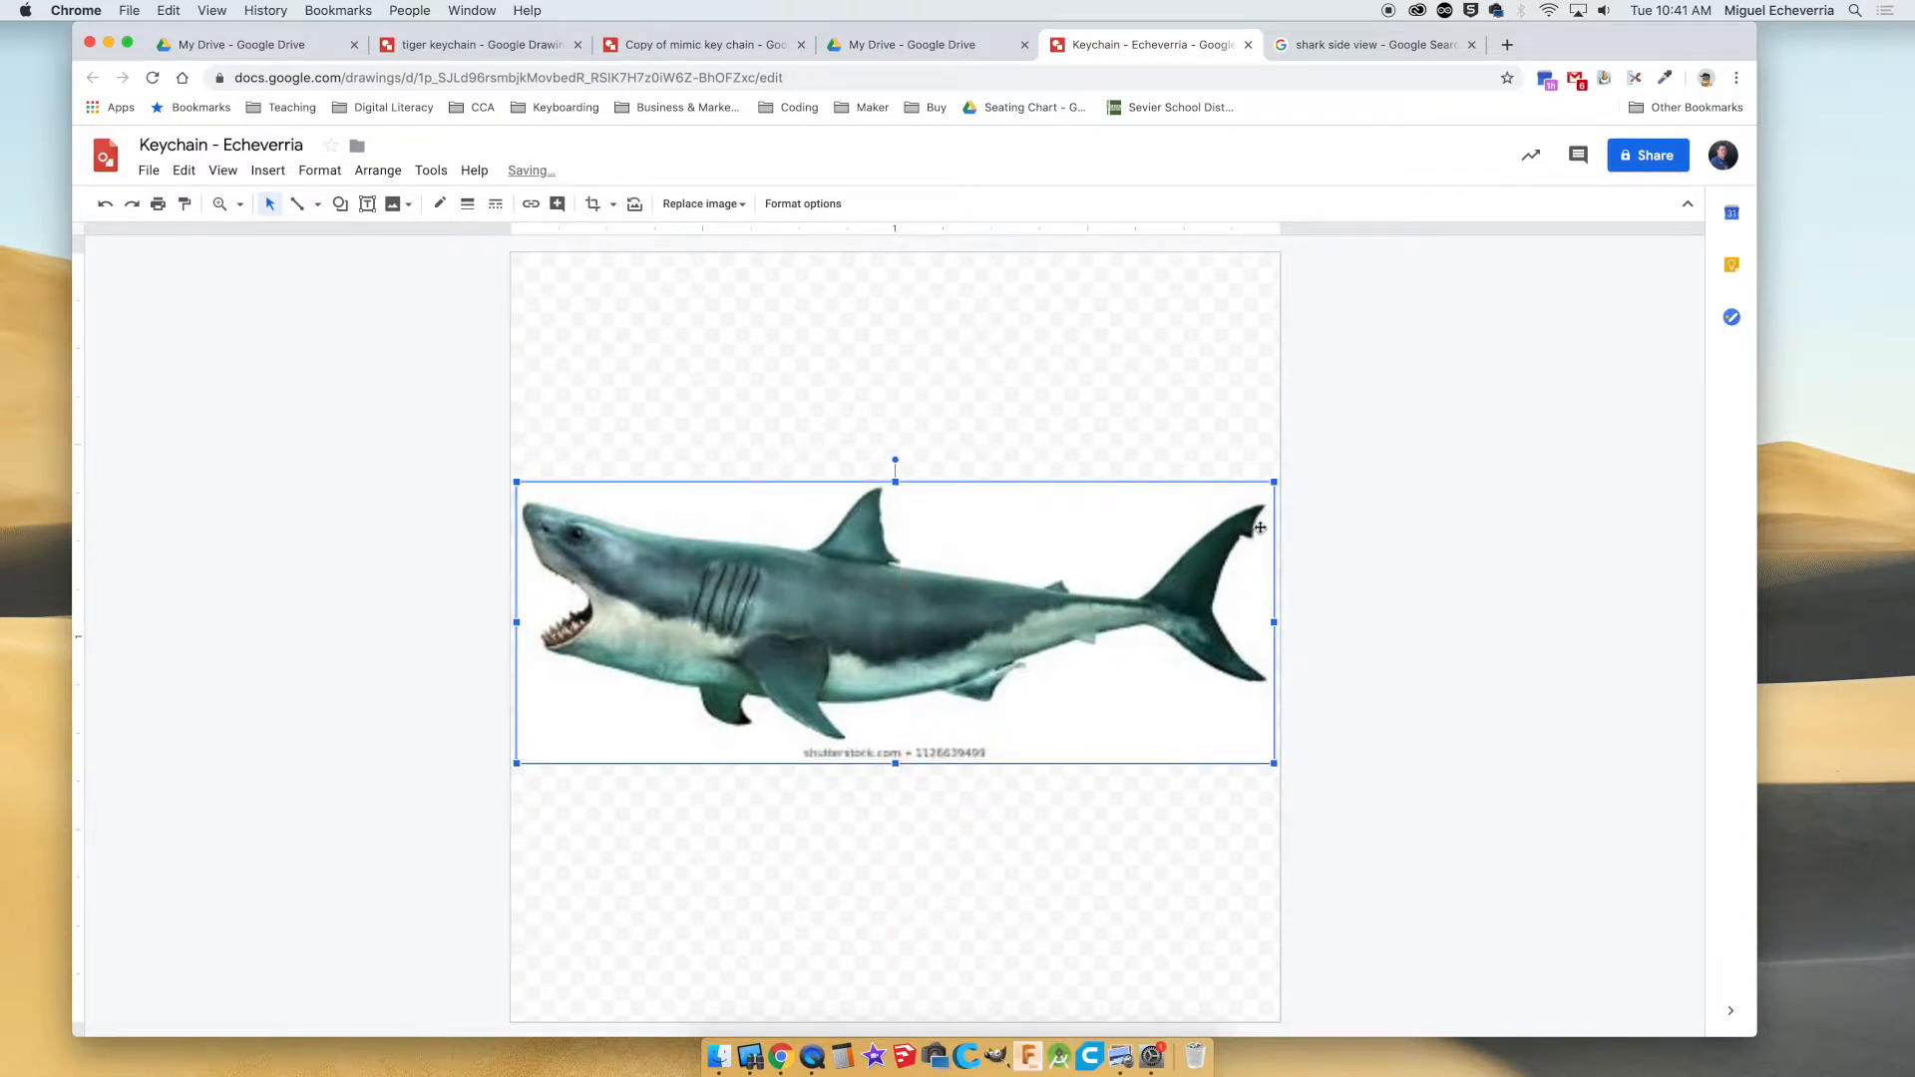
{"action": "left_click", "coordinate": [1130, 882]}
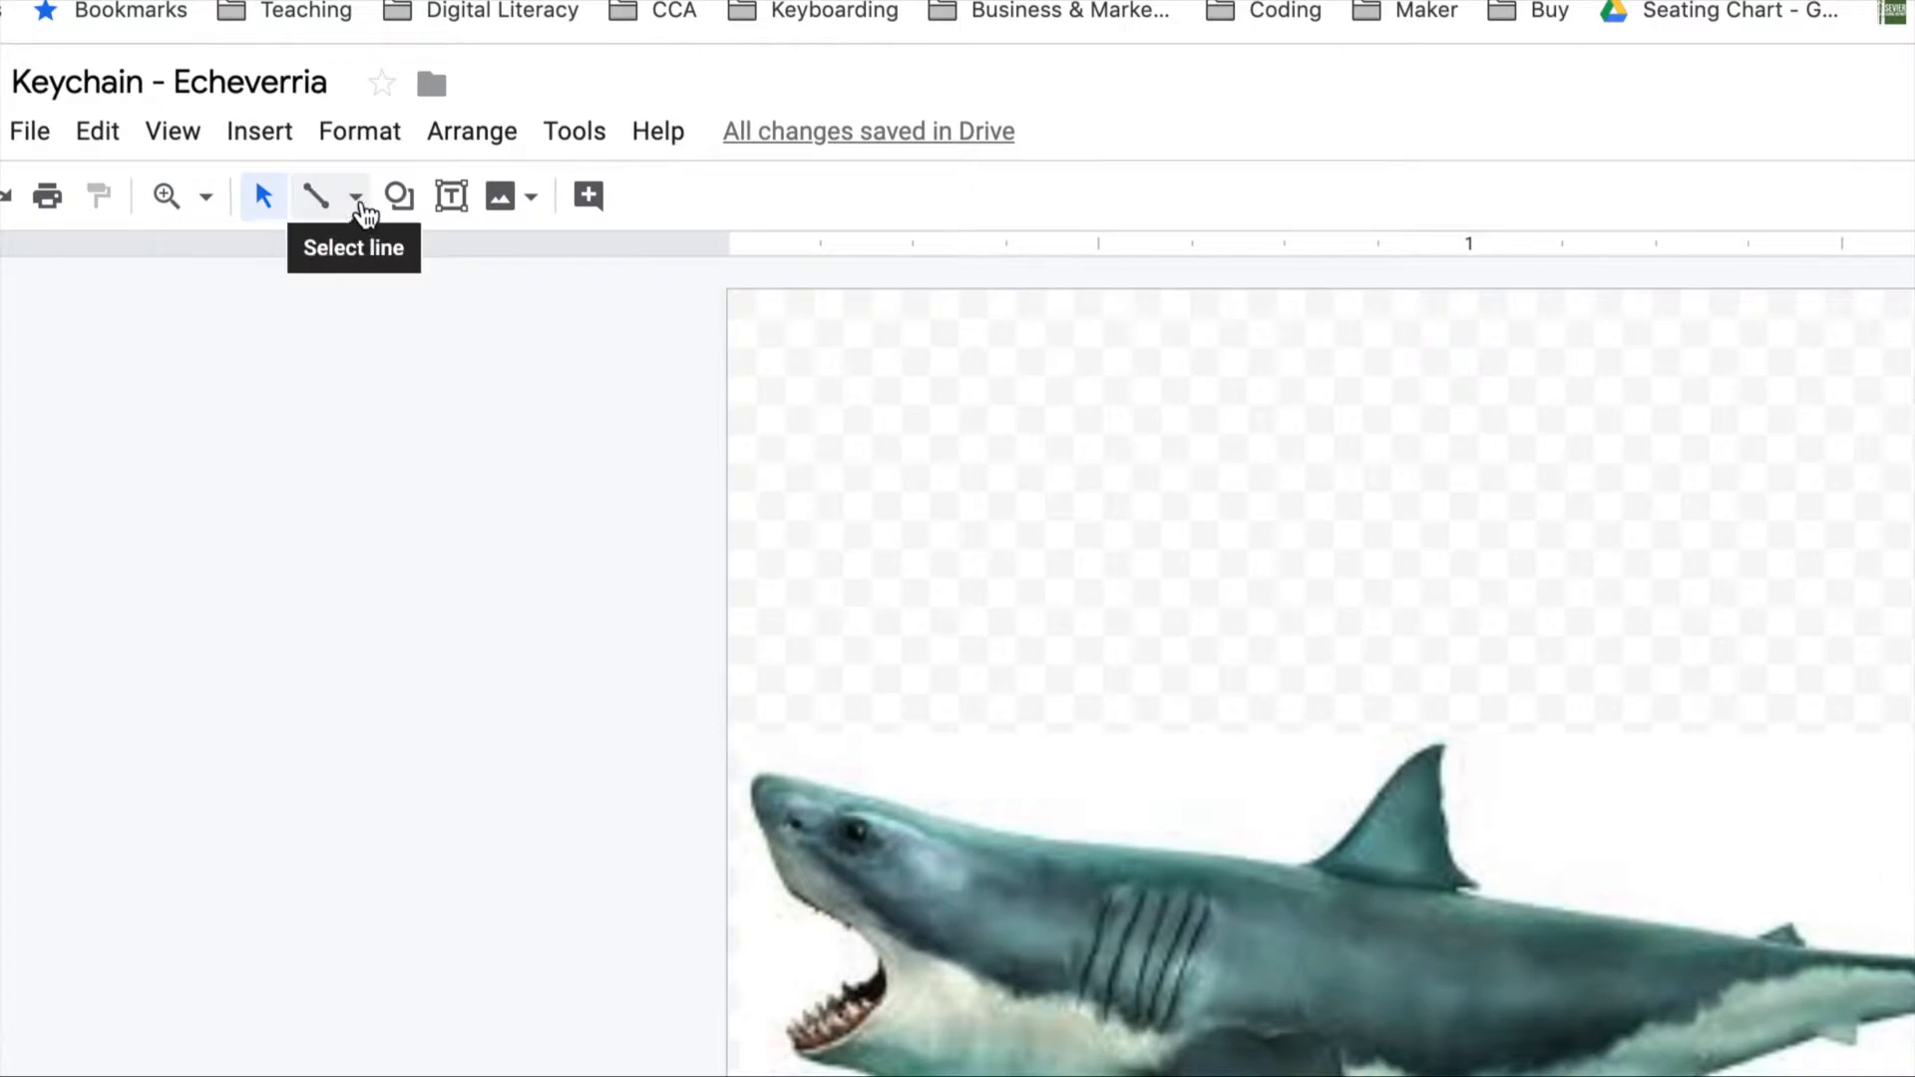
Try a short Polyline segment along the shark's back in front of the dorsal fin, and delete it.
{"action": "left_click", "coordinate": [317, 206]}
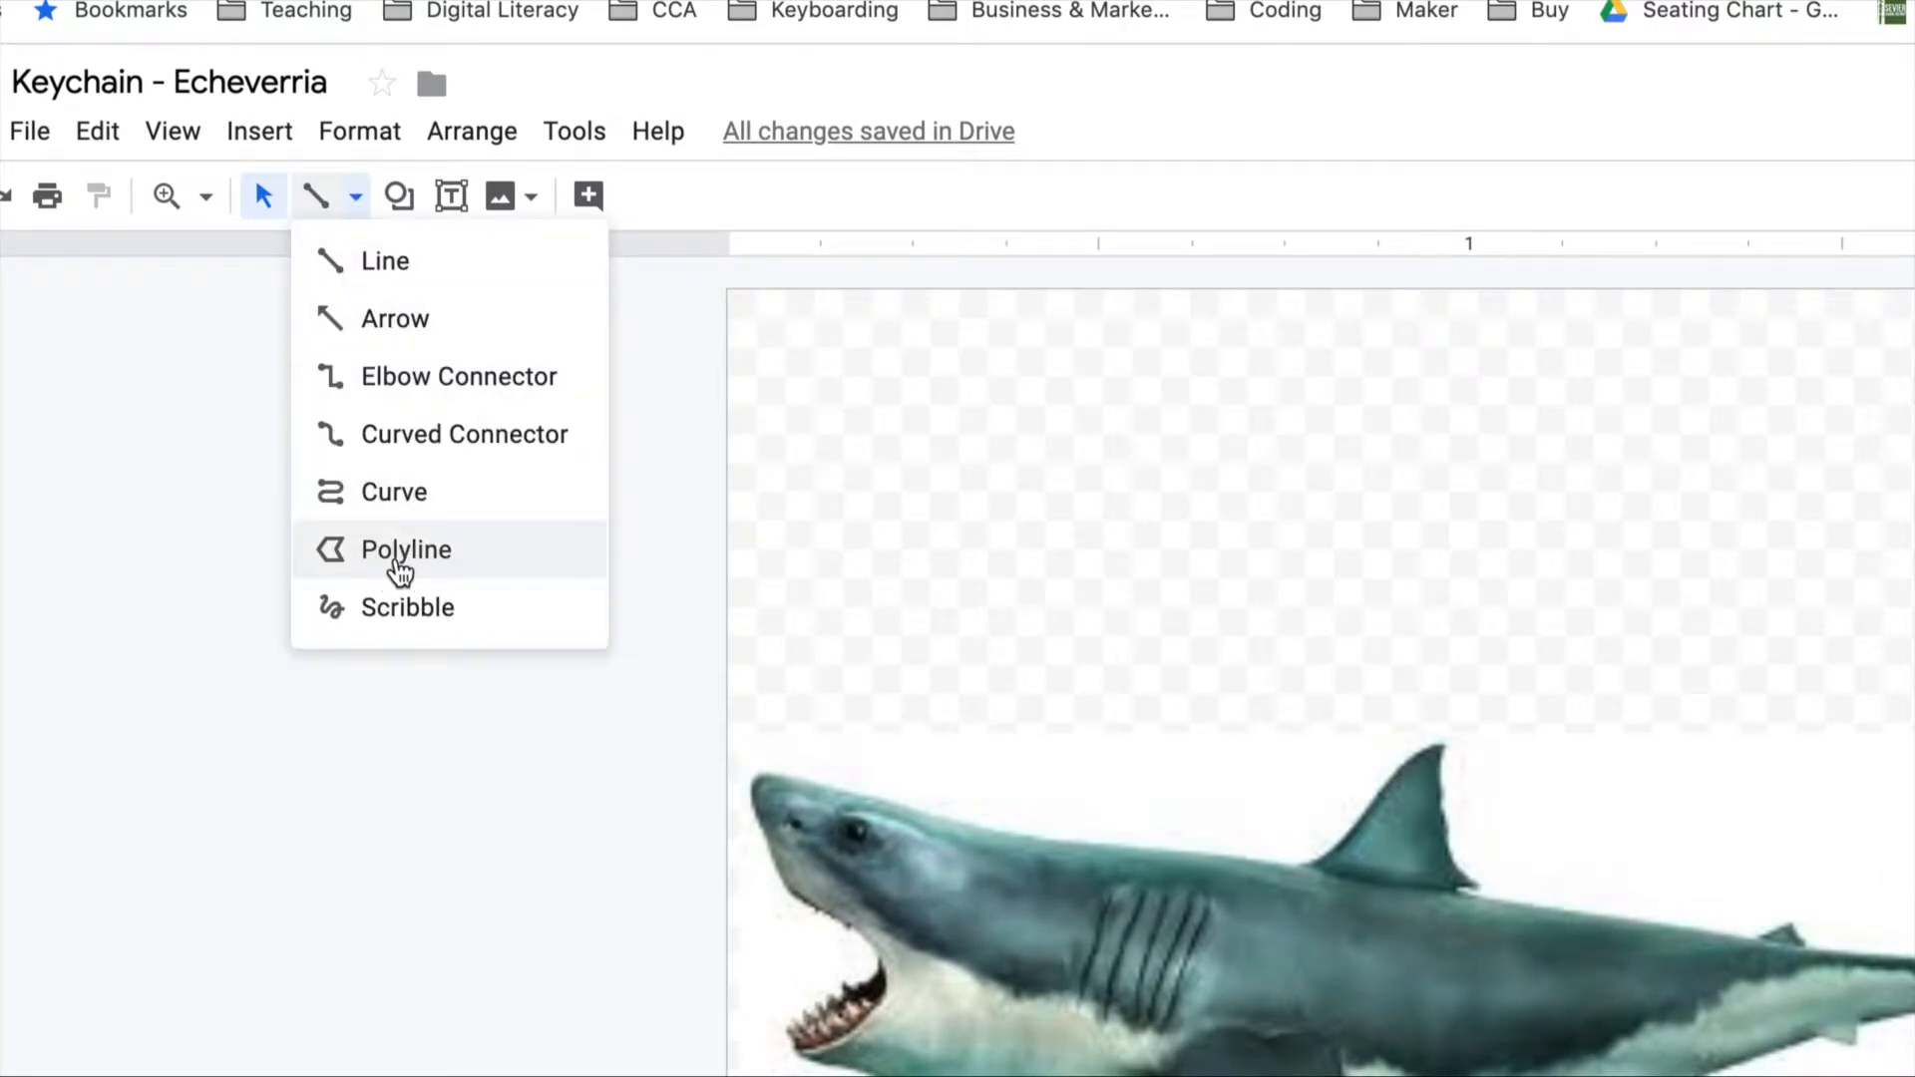
{"action": "left_click", "coordinate": [395, 562]}
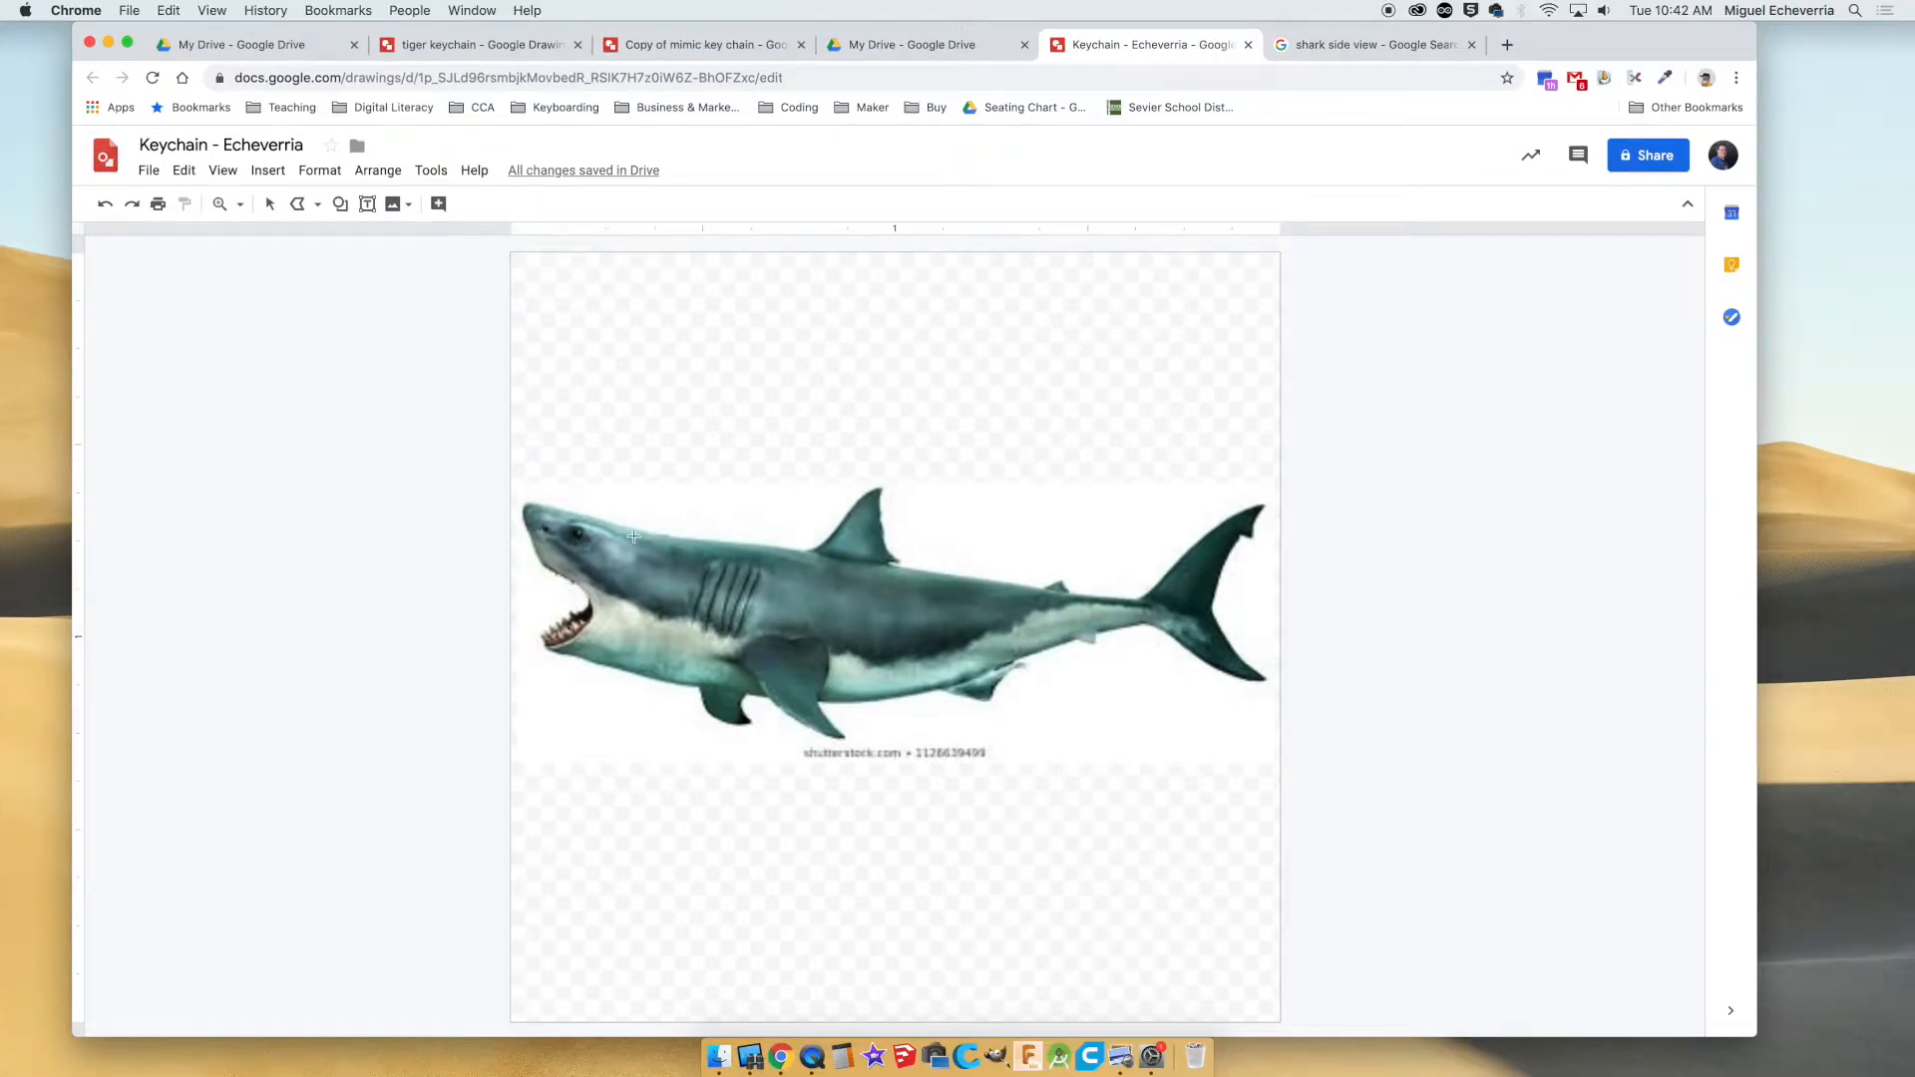
{"action": "left_click", "coordinate": [638, 530]}
{"action": "double_click", "coordinate": [766, 548]}
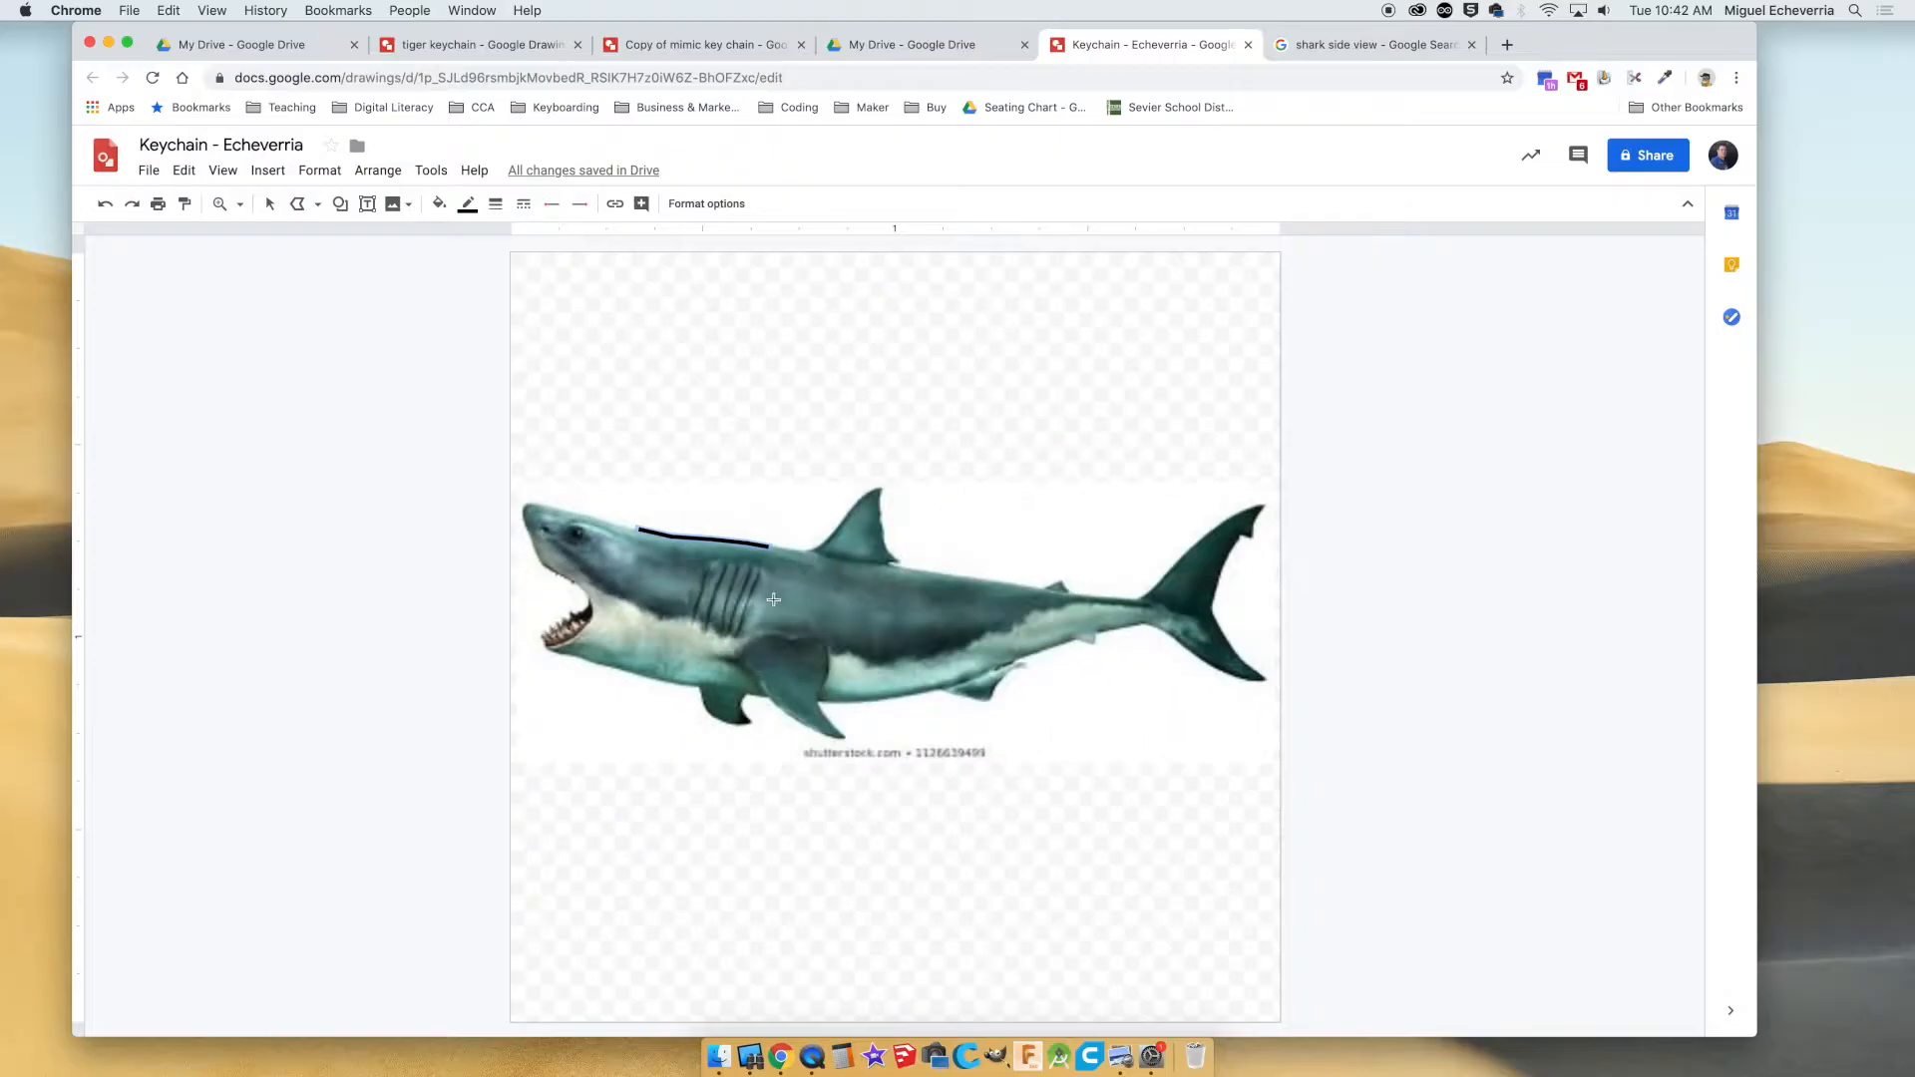
{"action": "key", "text": "Escape"}
{"action": "key", "text": "Delete"}
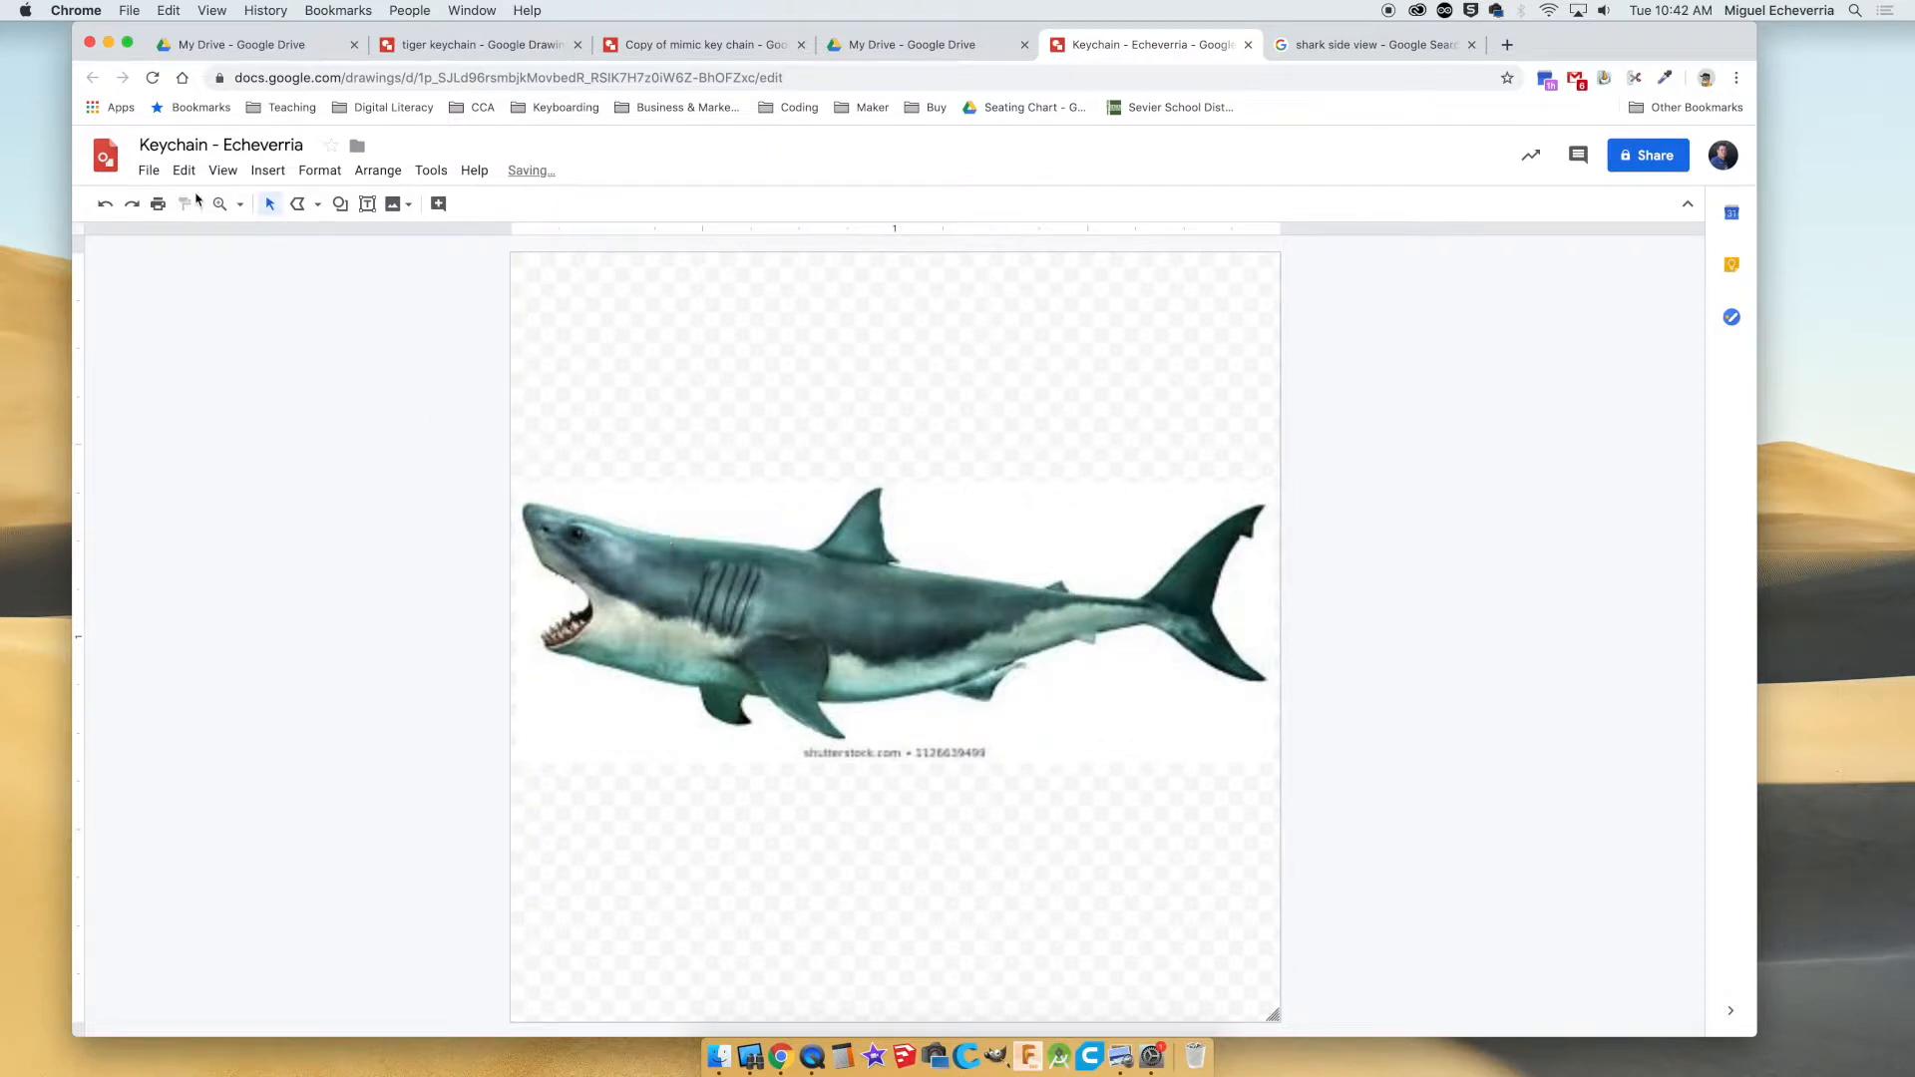
Set the drawing zoom to 200%, enlarge it further and look over the shark from its snout to the dorsal fin.
{"action": "left_click", "coordinate": [240, 205]}
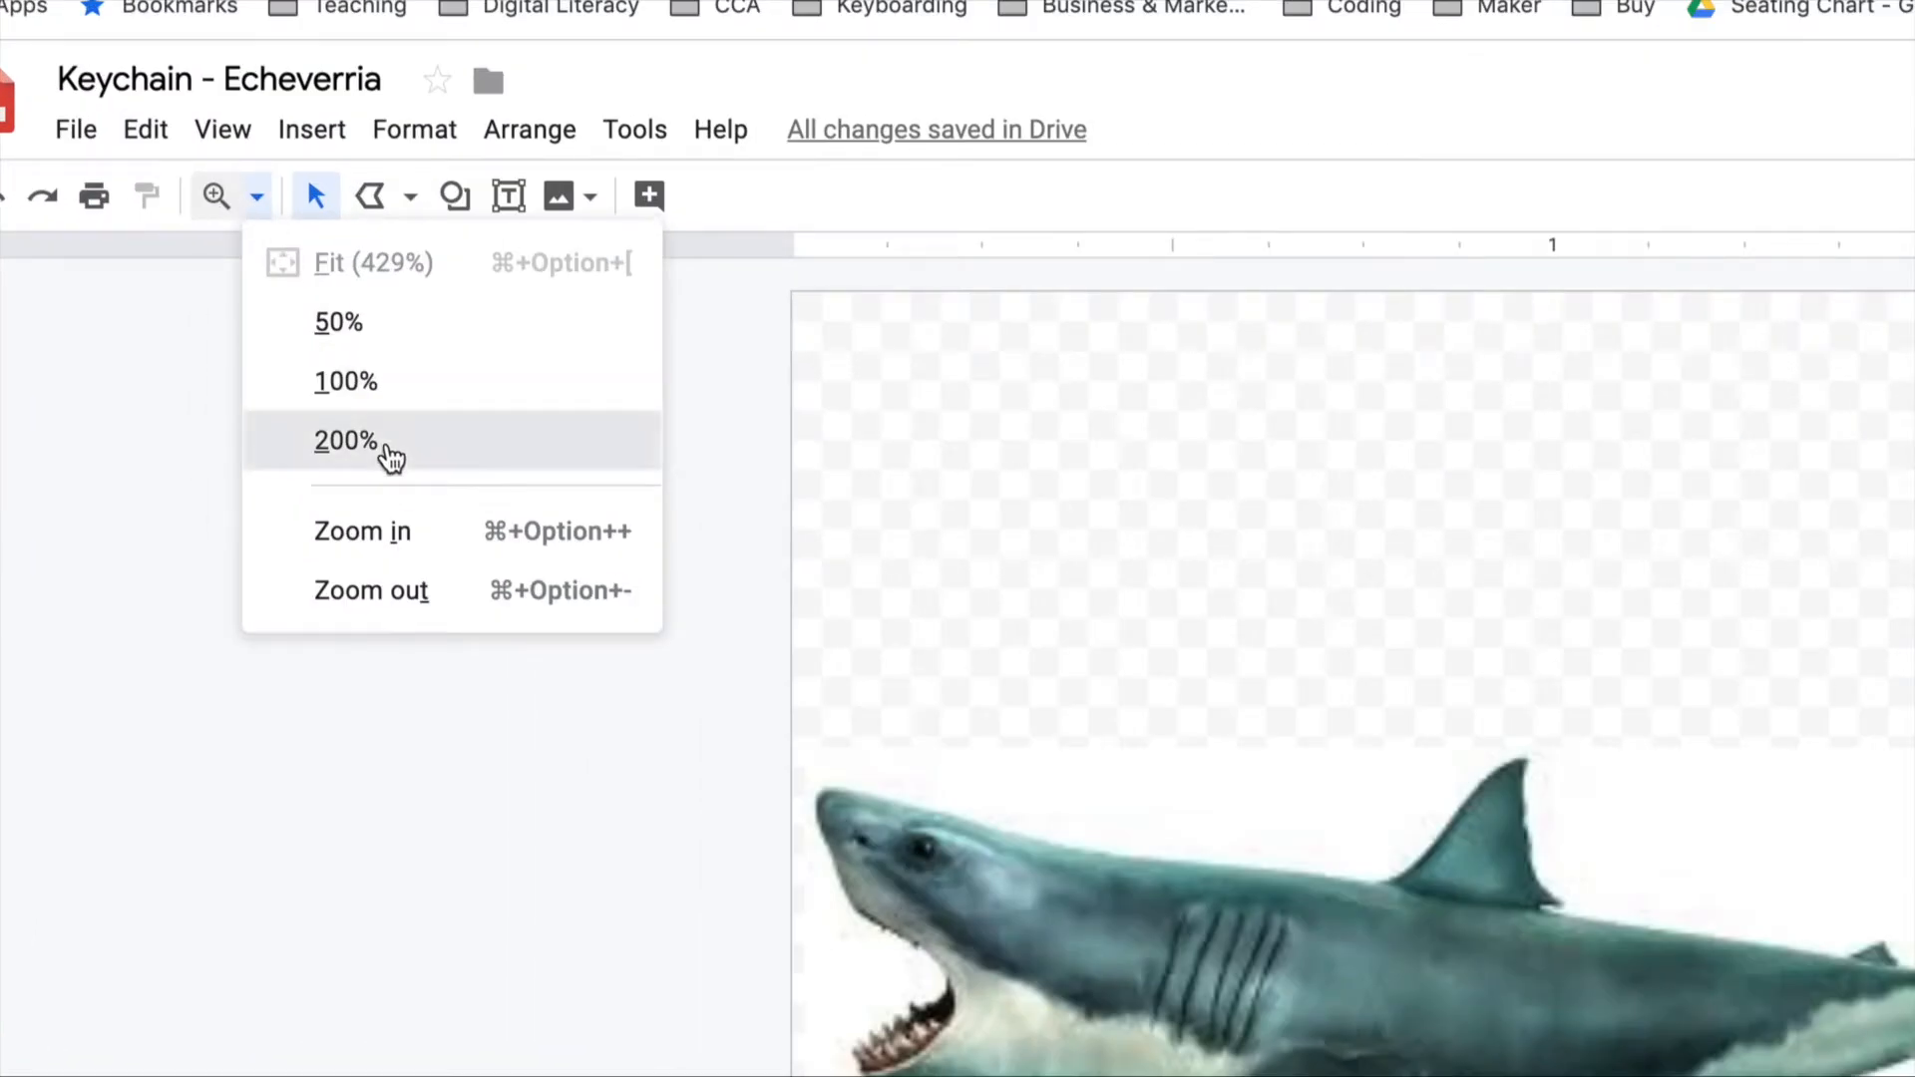
{"action": "left_click", "coordinate": [391, 459]}
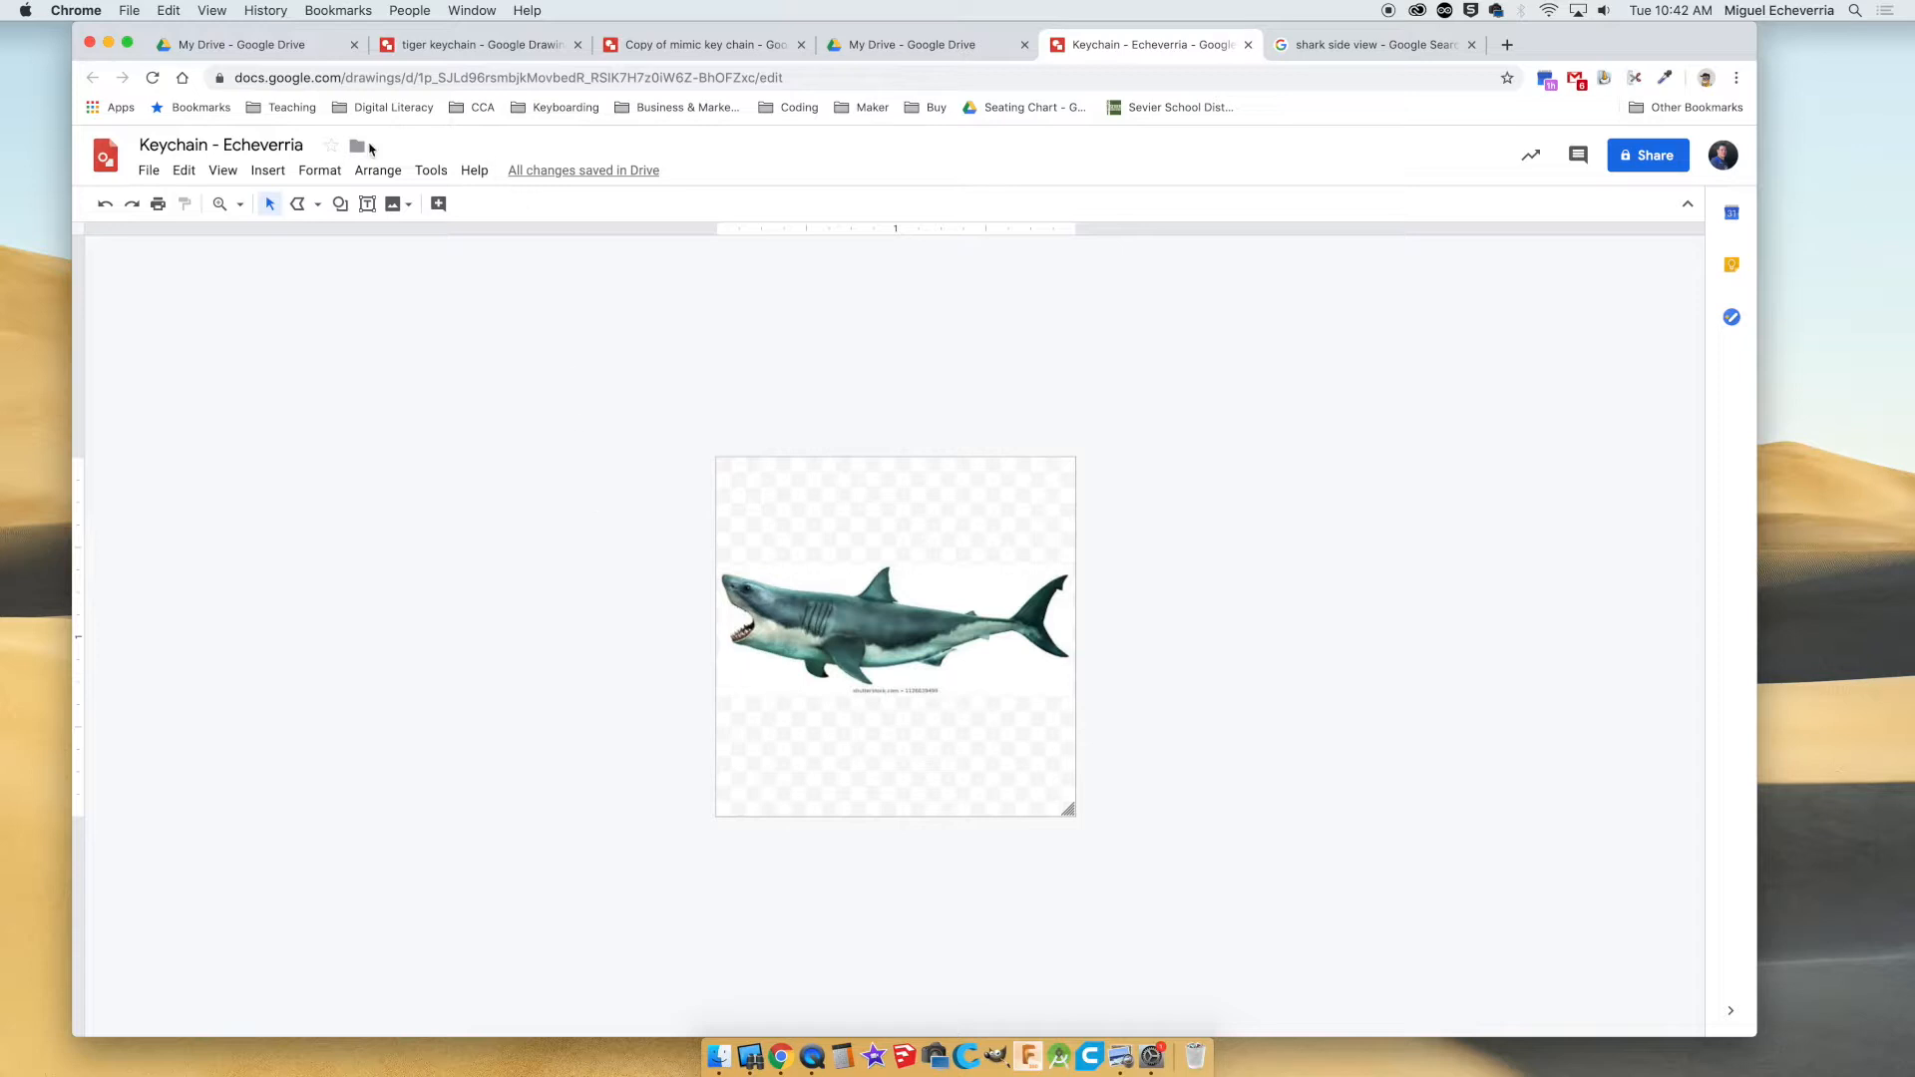
{"action": "left_click", "coordinate": [239, 204]}
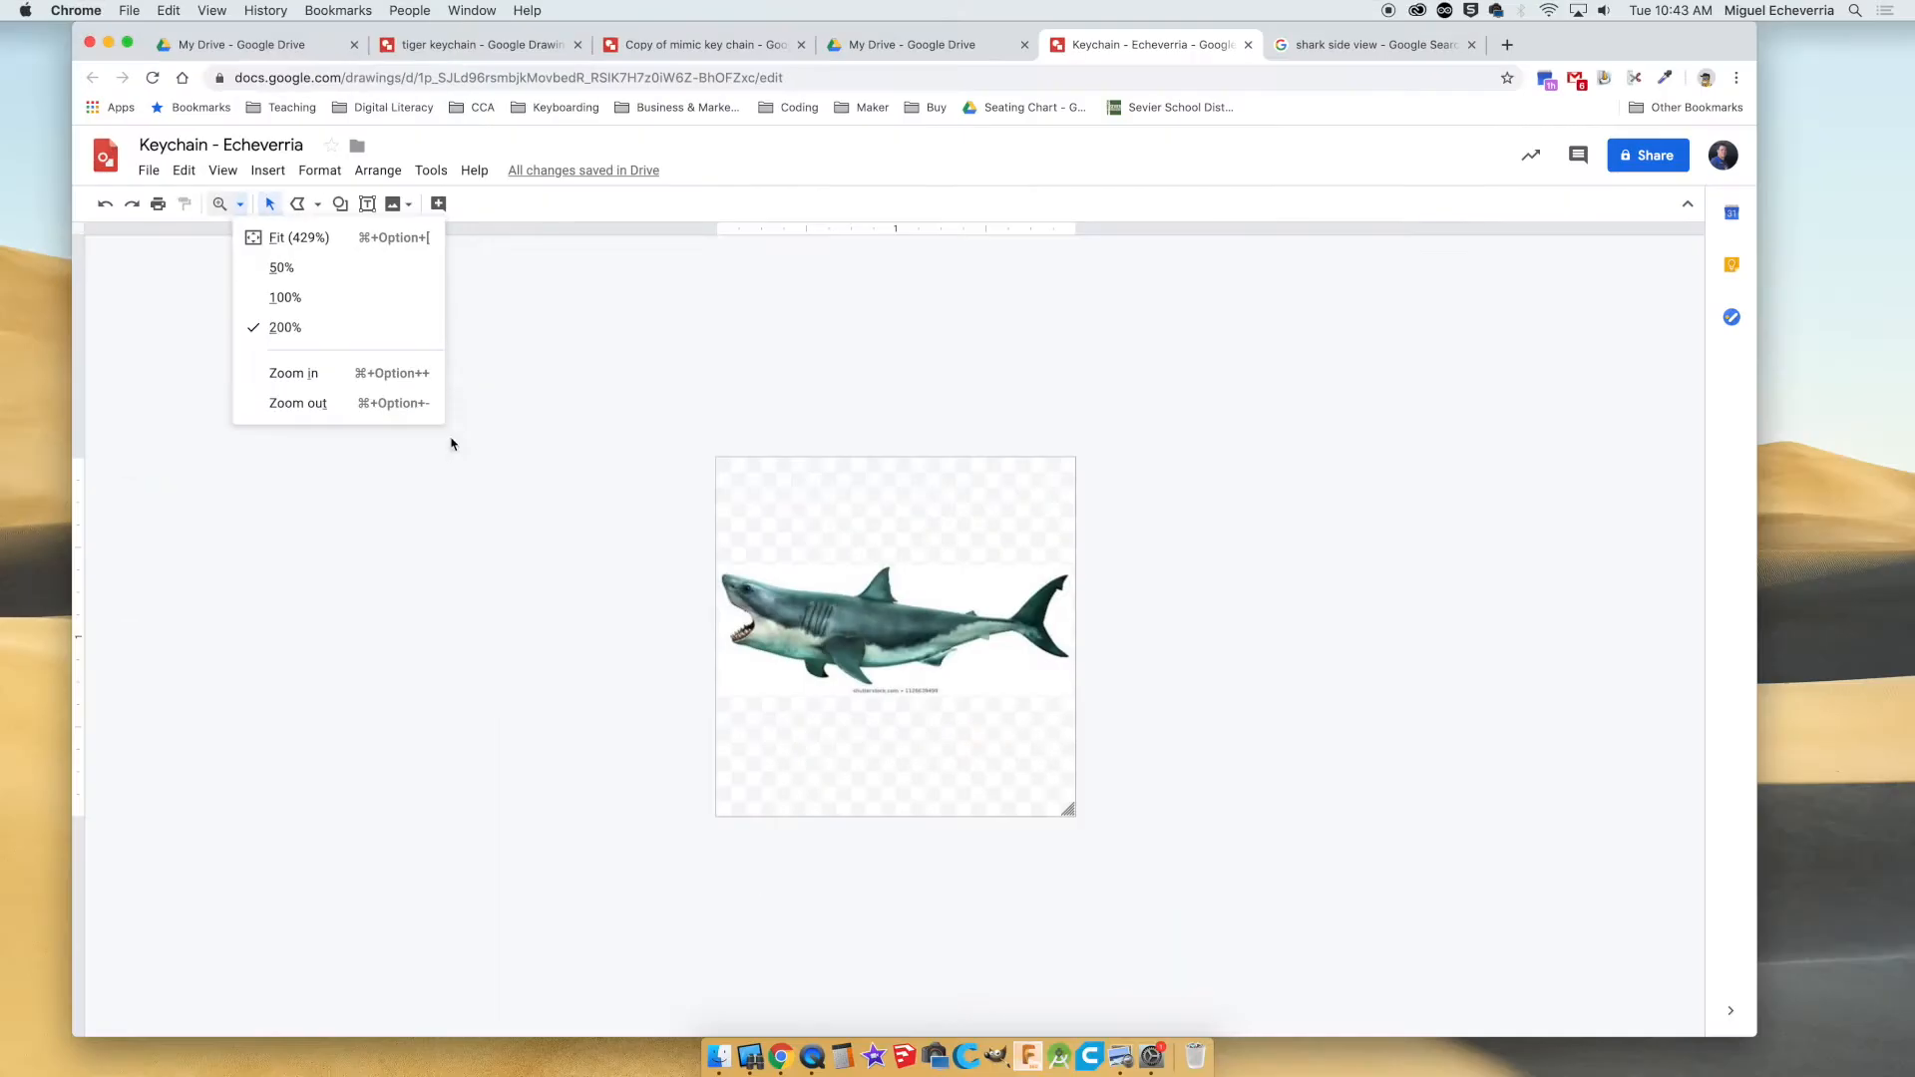
{"action": "left_click", "coordinate": [733, 662]}
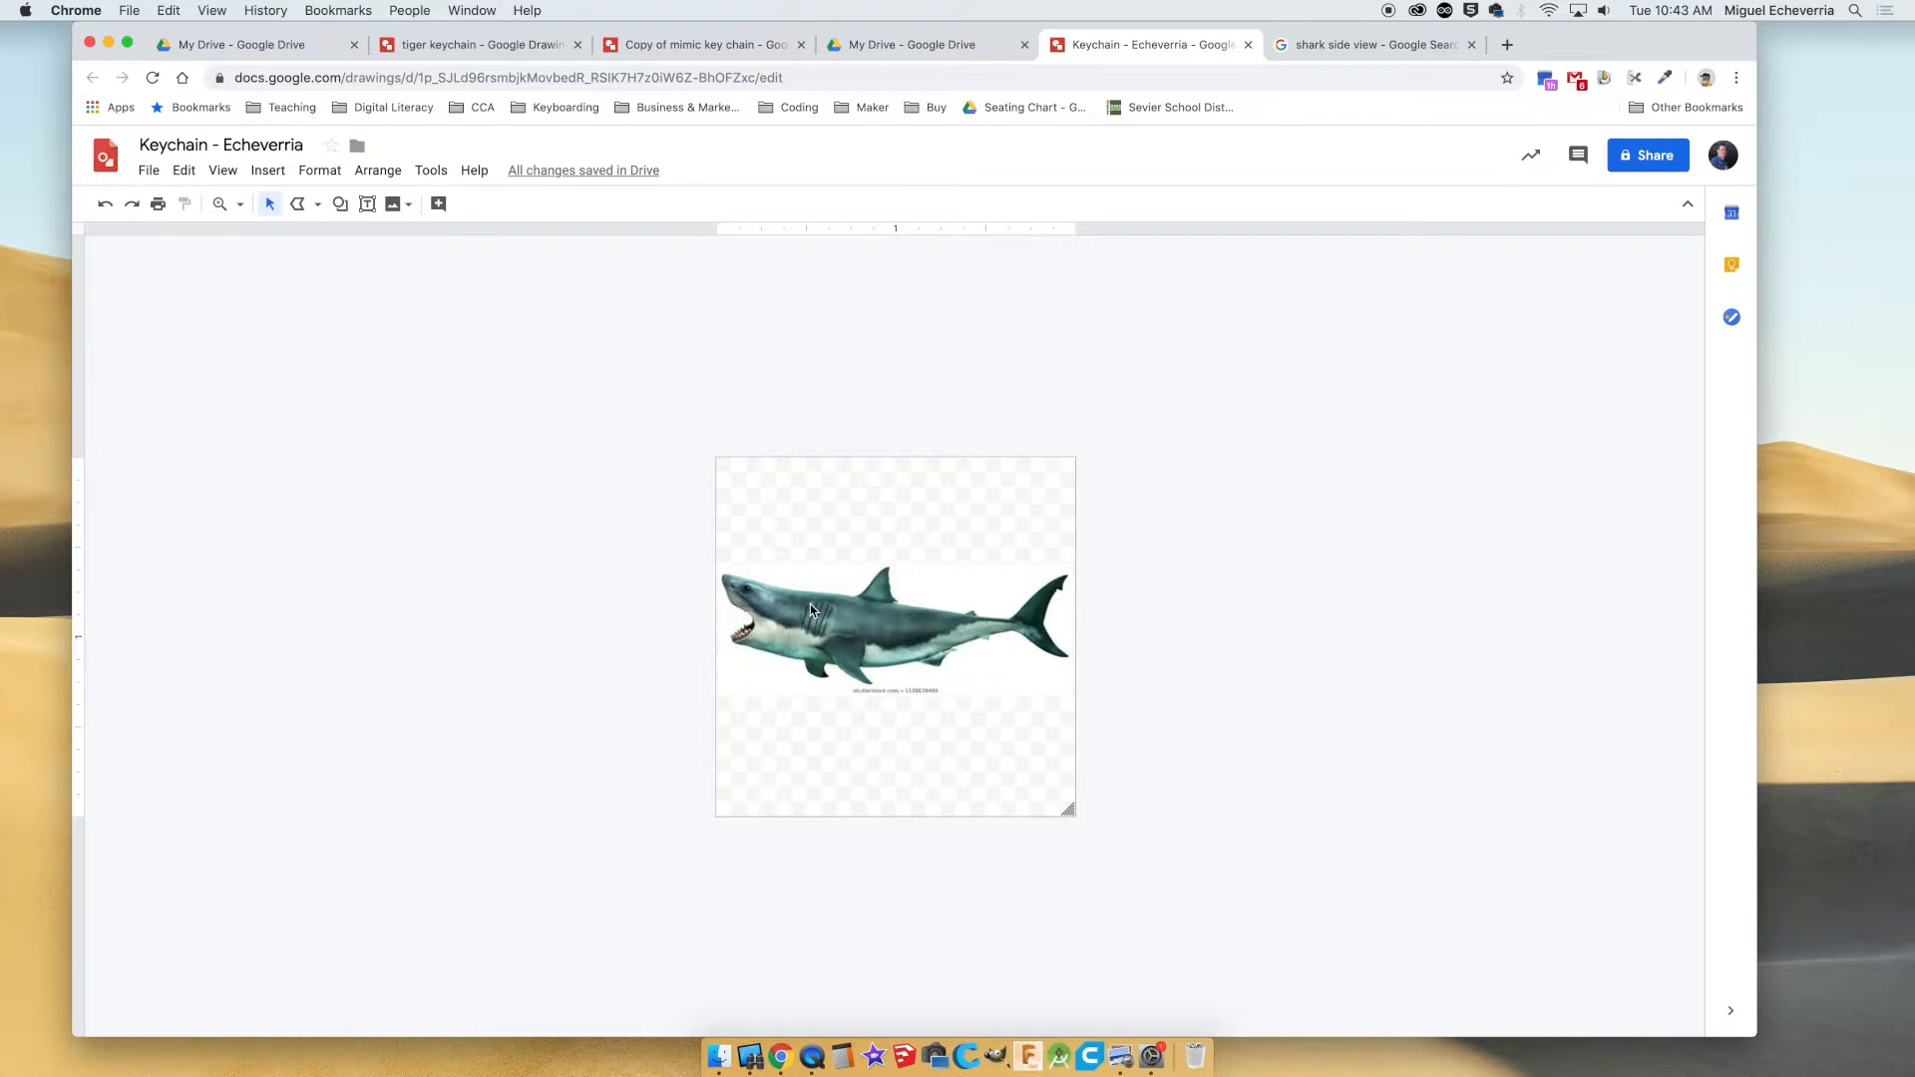
{"action": "key", "text": "super+alt+plus"}
{"action": "key", "text": "super+alt+plus"}
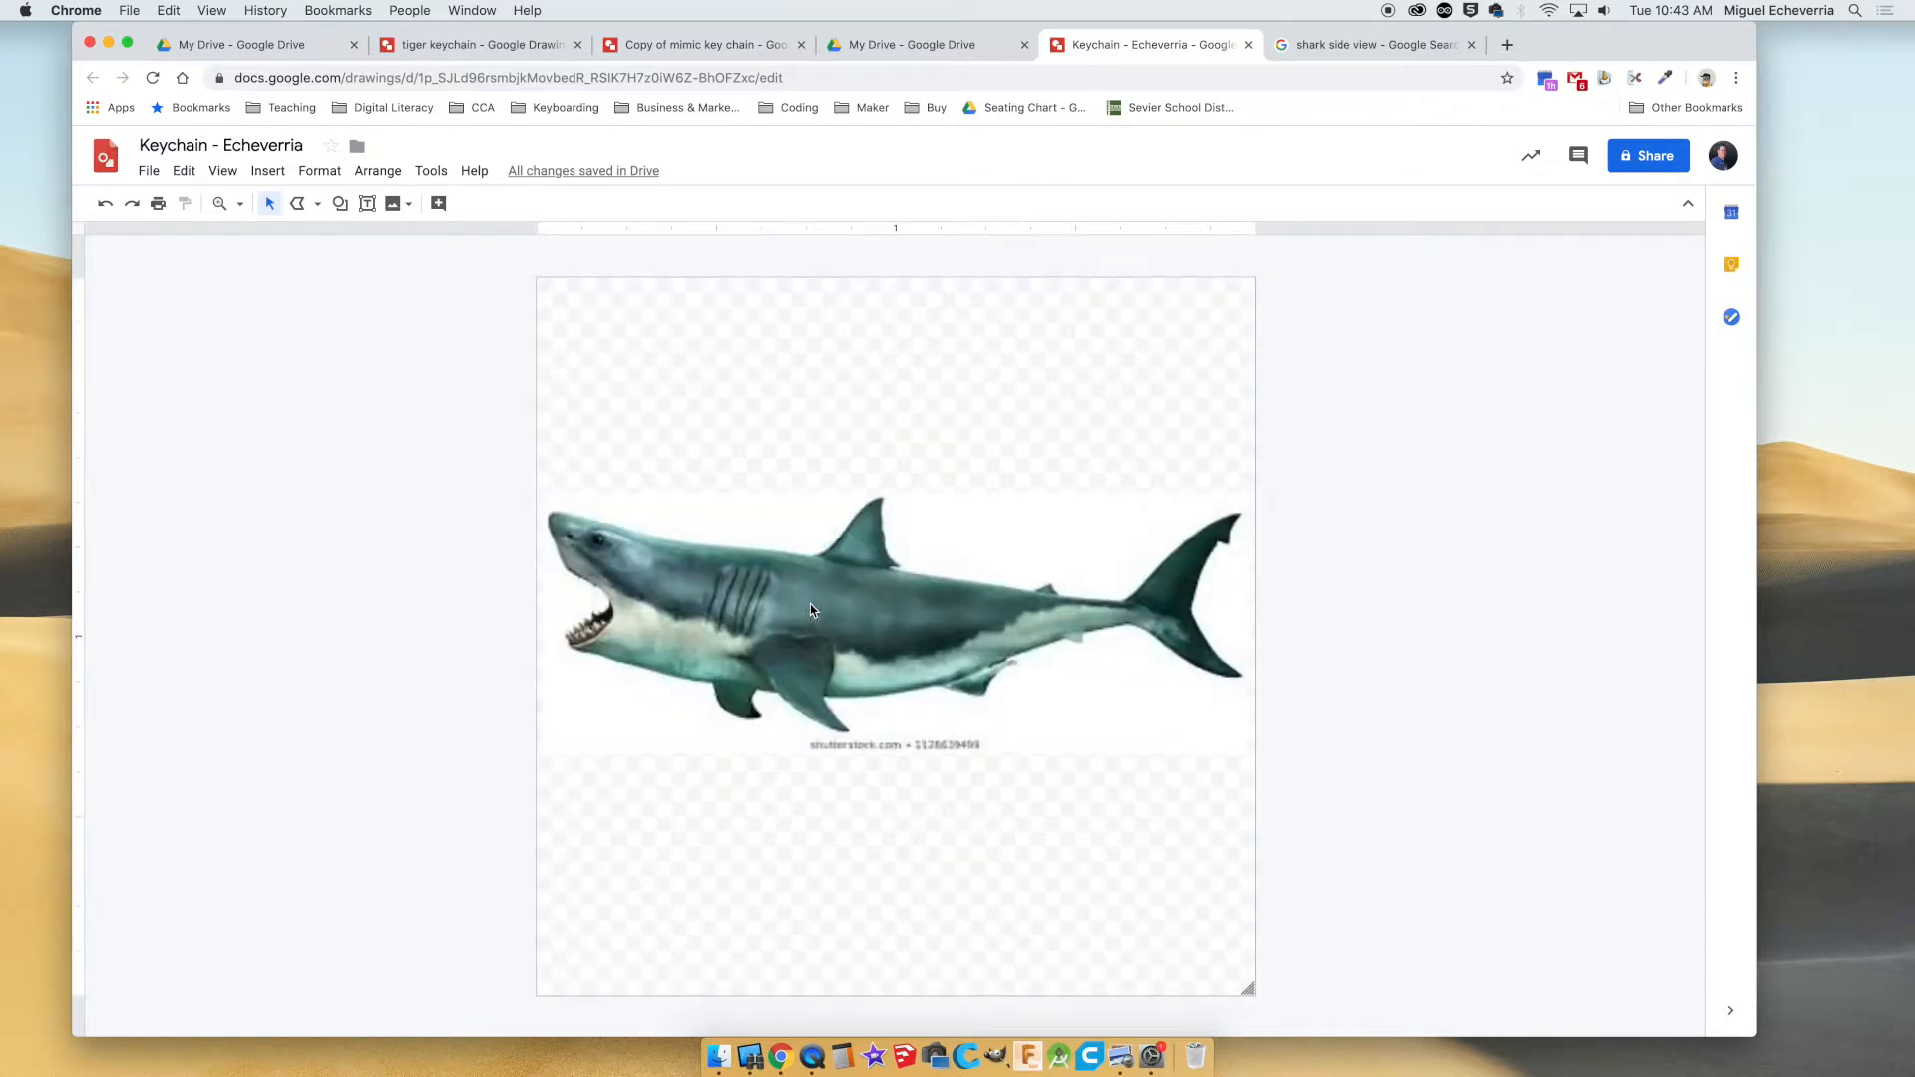
{"action": "key", "text": "super+alt+plus"}
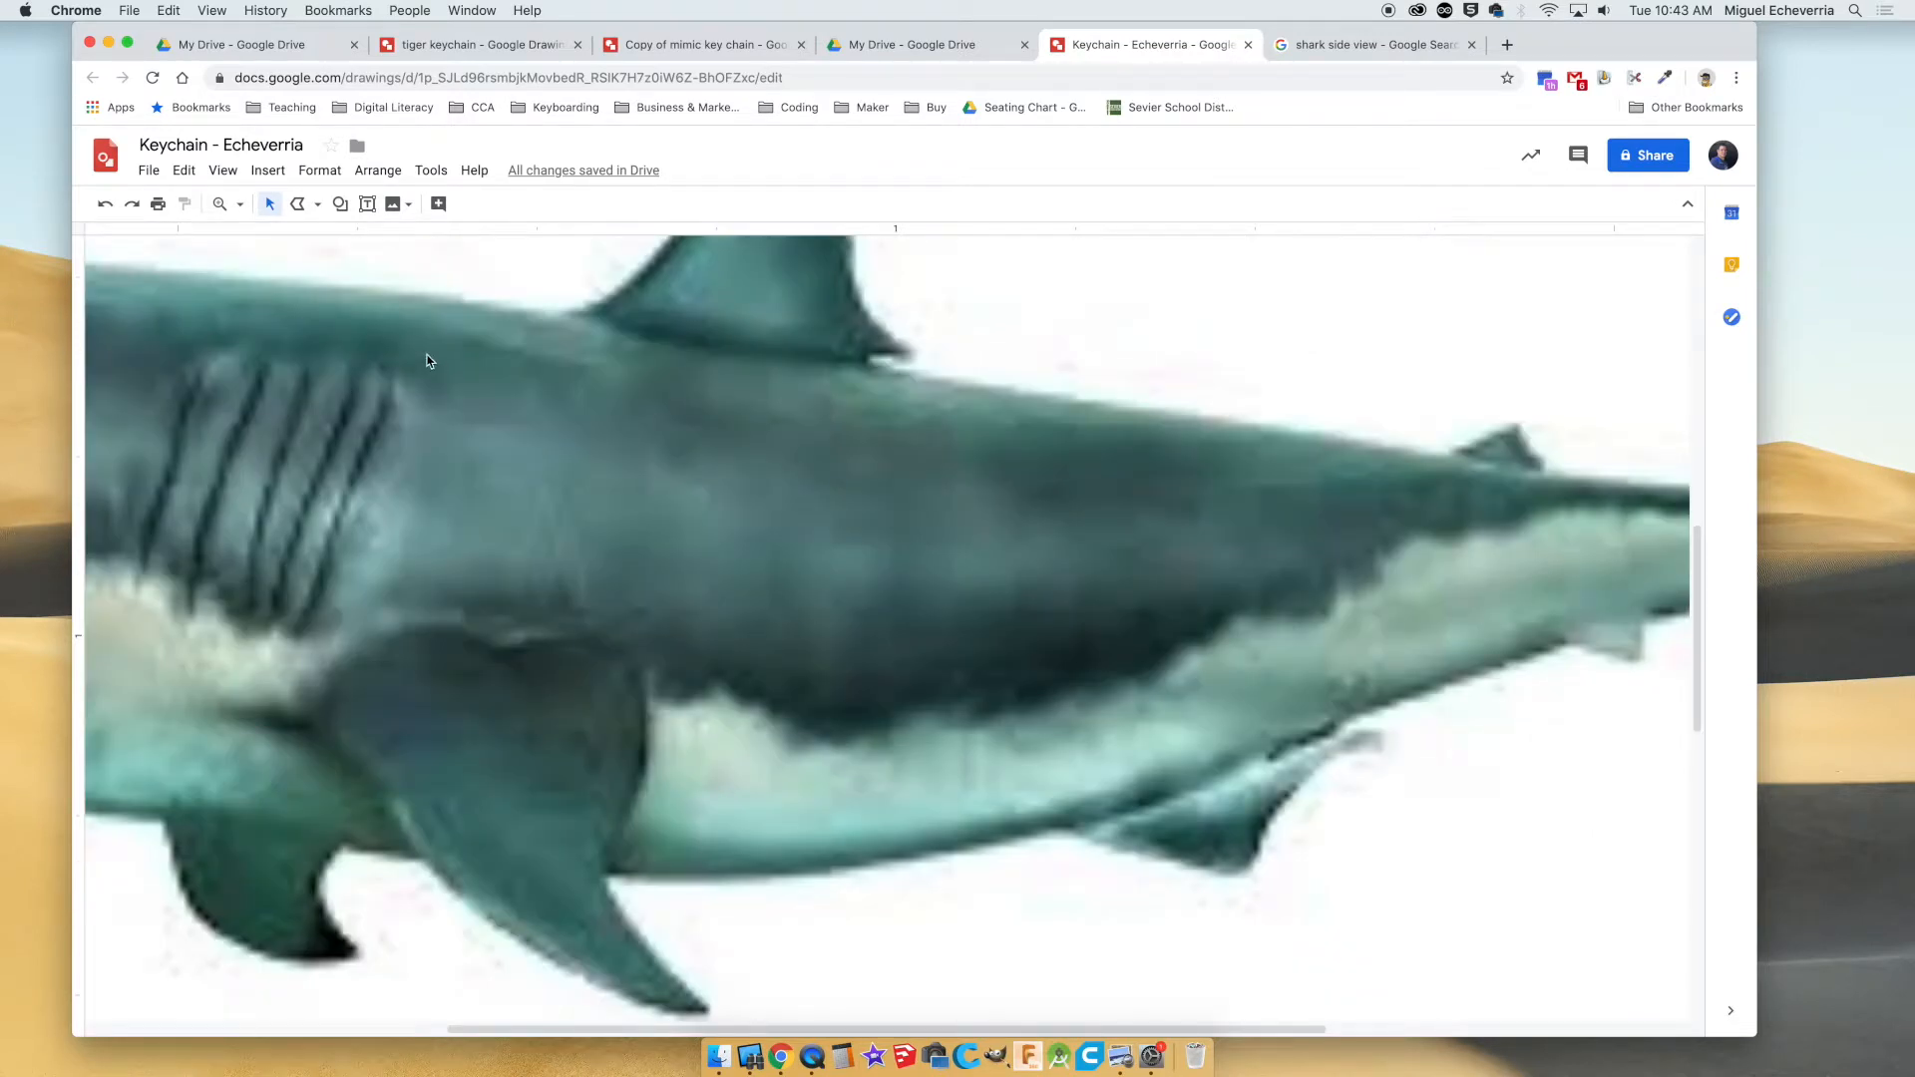
{"action": "scroll", "coordinate": [378, 347], "scroll_direction": "left", "scroll_amount": 5}
{"action": "scroll", "coordinate": [322, 337], "scroll_direction": "up", "scroll_amount": 3}
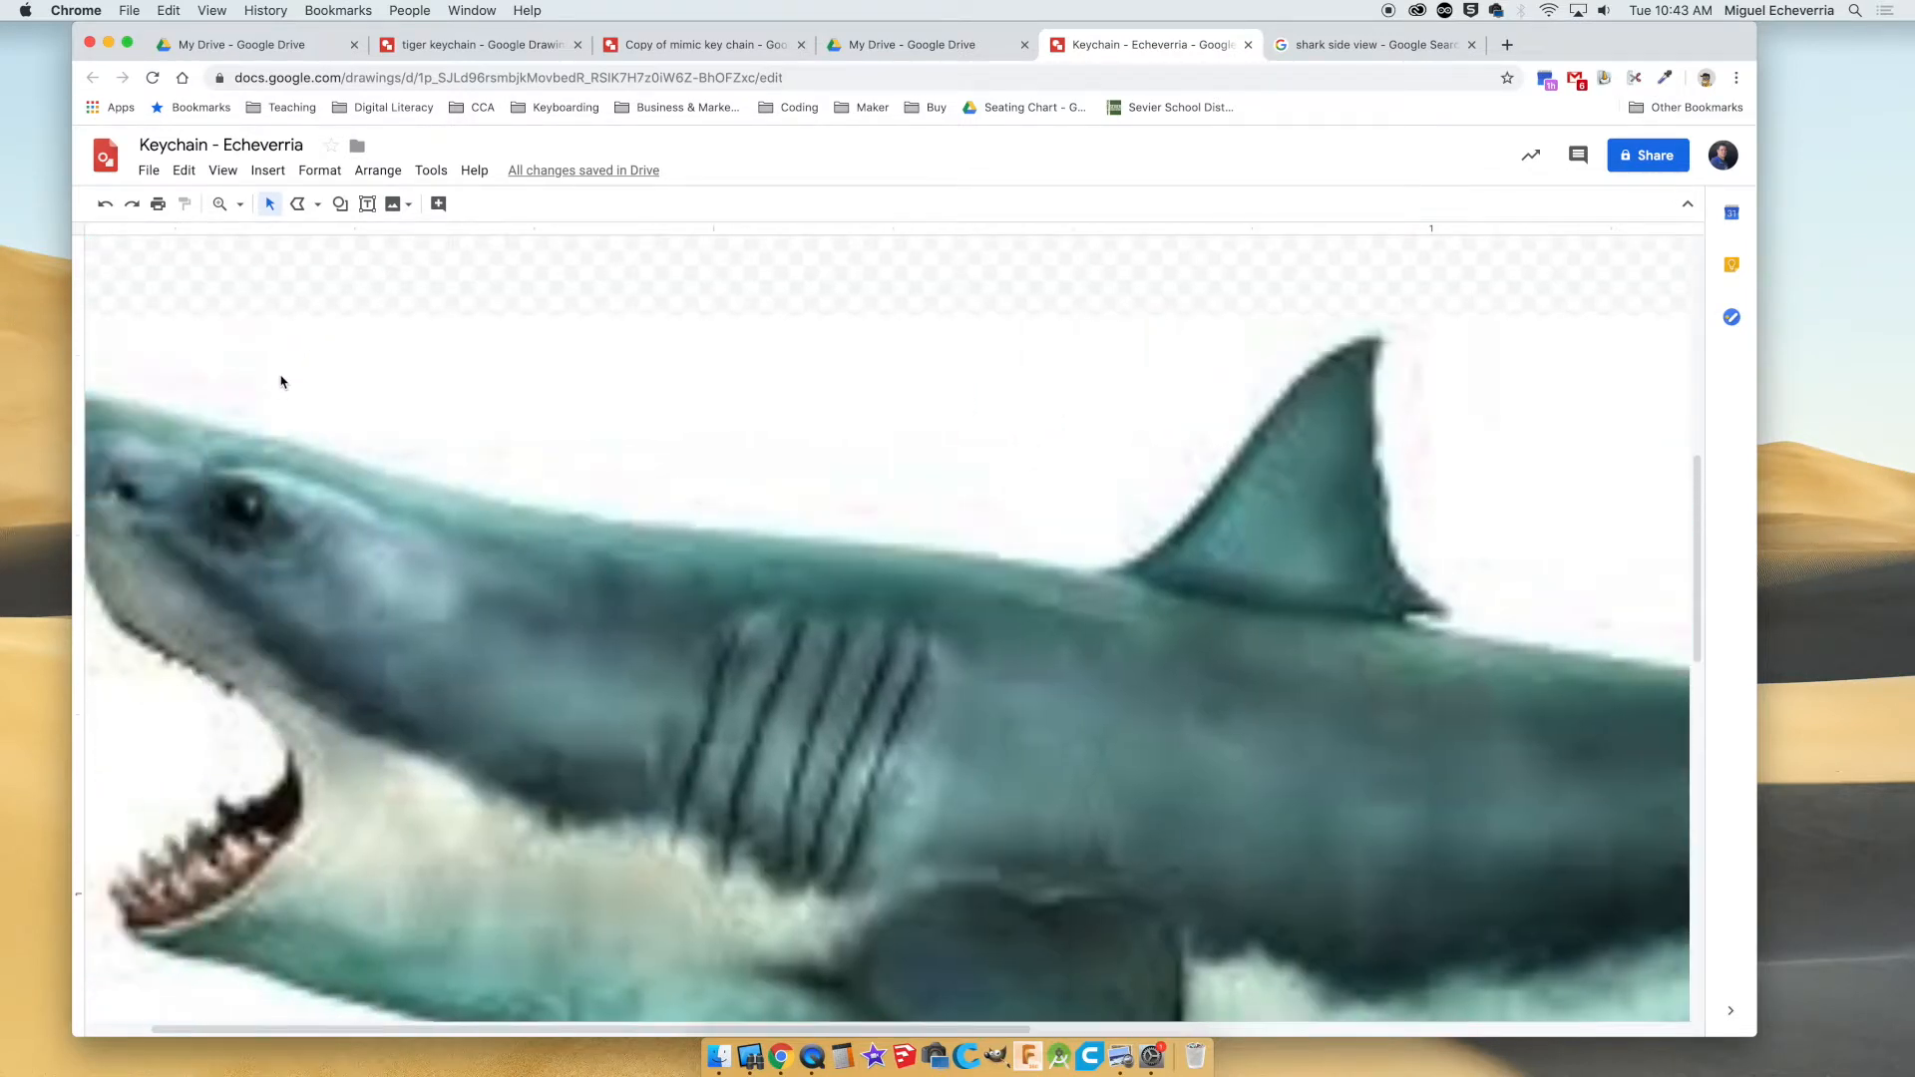
{"action": "scroll", "coordinate": [281, 381], "scroll_direction": "left", "scroll_amount": 2}
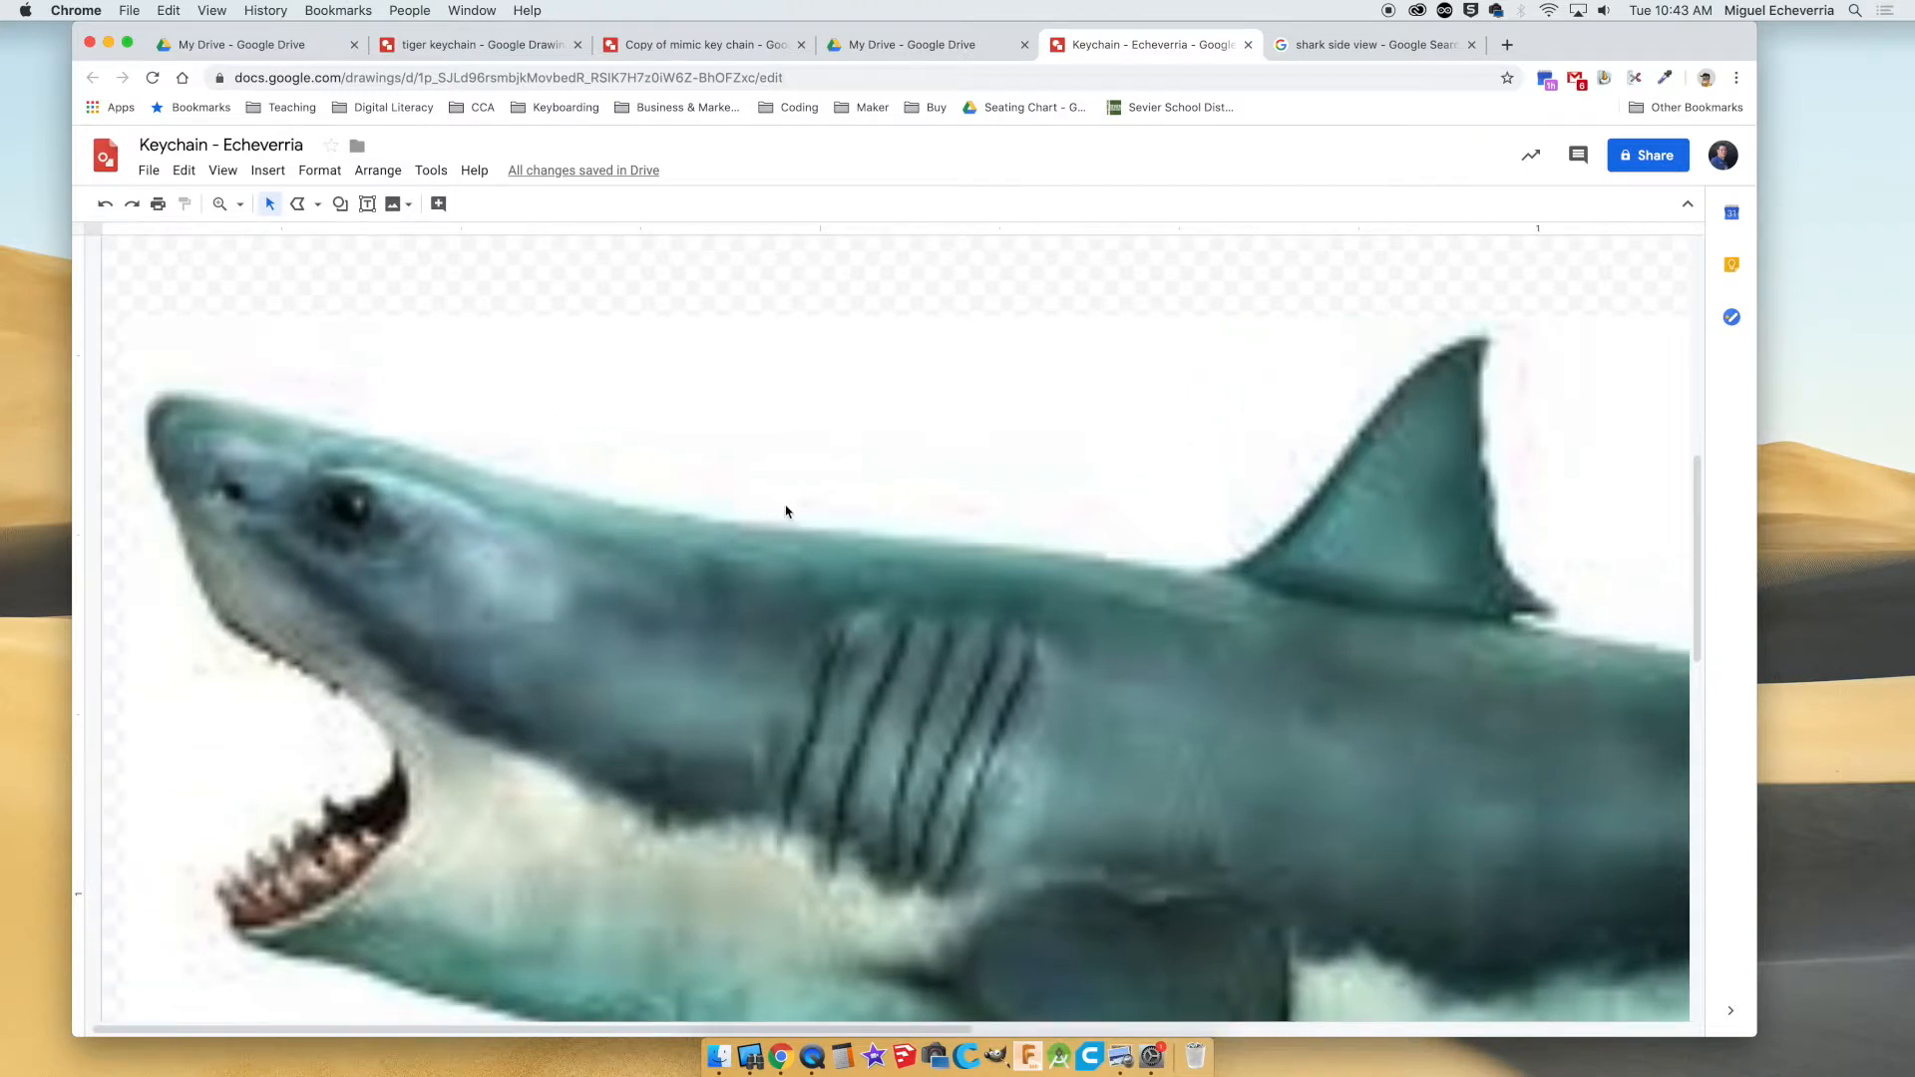
{"action": "scroll", "coordinate": [1084, 798], "scroll_direction": "right", "scroll_amount": 5}
{"action": "scroll", "coordinate": [1093, 797], "scroll_direction": "left", "scroll_amount": 5}
{"action": "mouse_move", "coordinate": [932, 1024]}
{"action": "left_mouse_down"}
{"action": "mouse_move", "coordinate": [1267, 1035]}
{"action": "mouse_move", "coordinate": [1112, 1033]}
{"action": "left_mouse_up"}
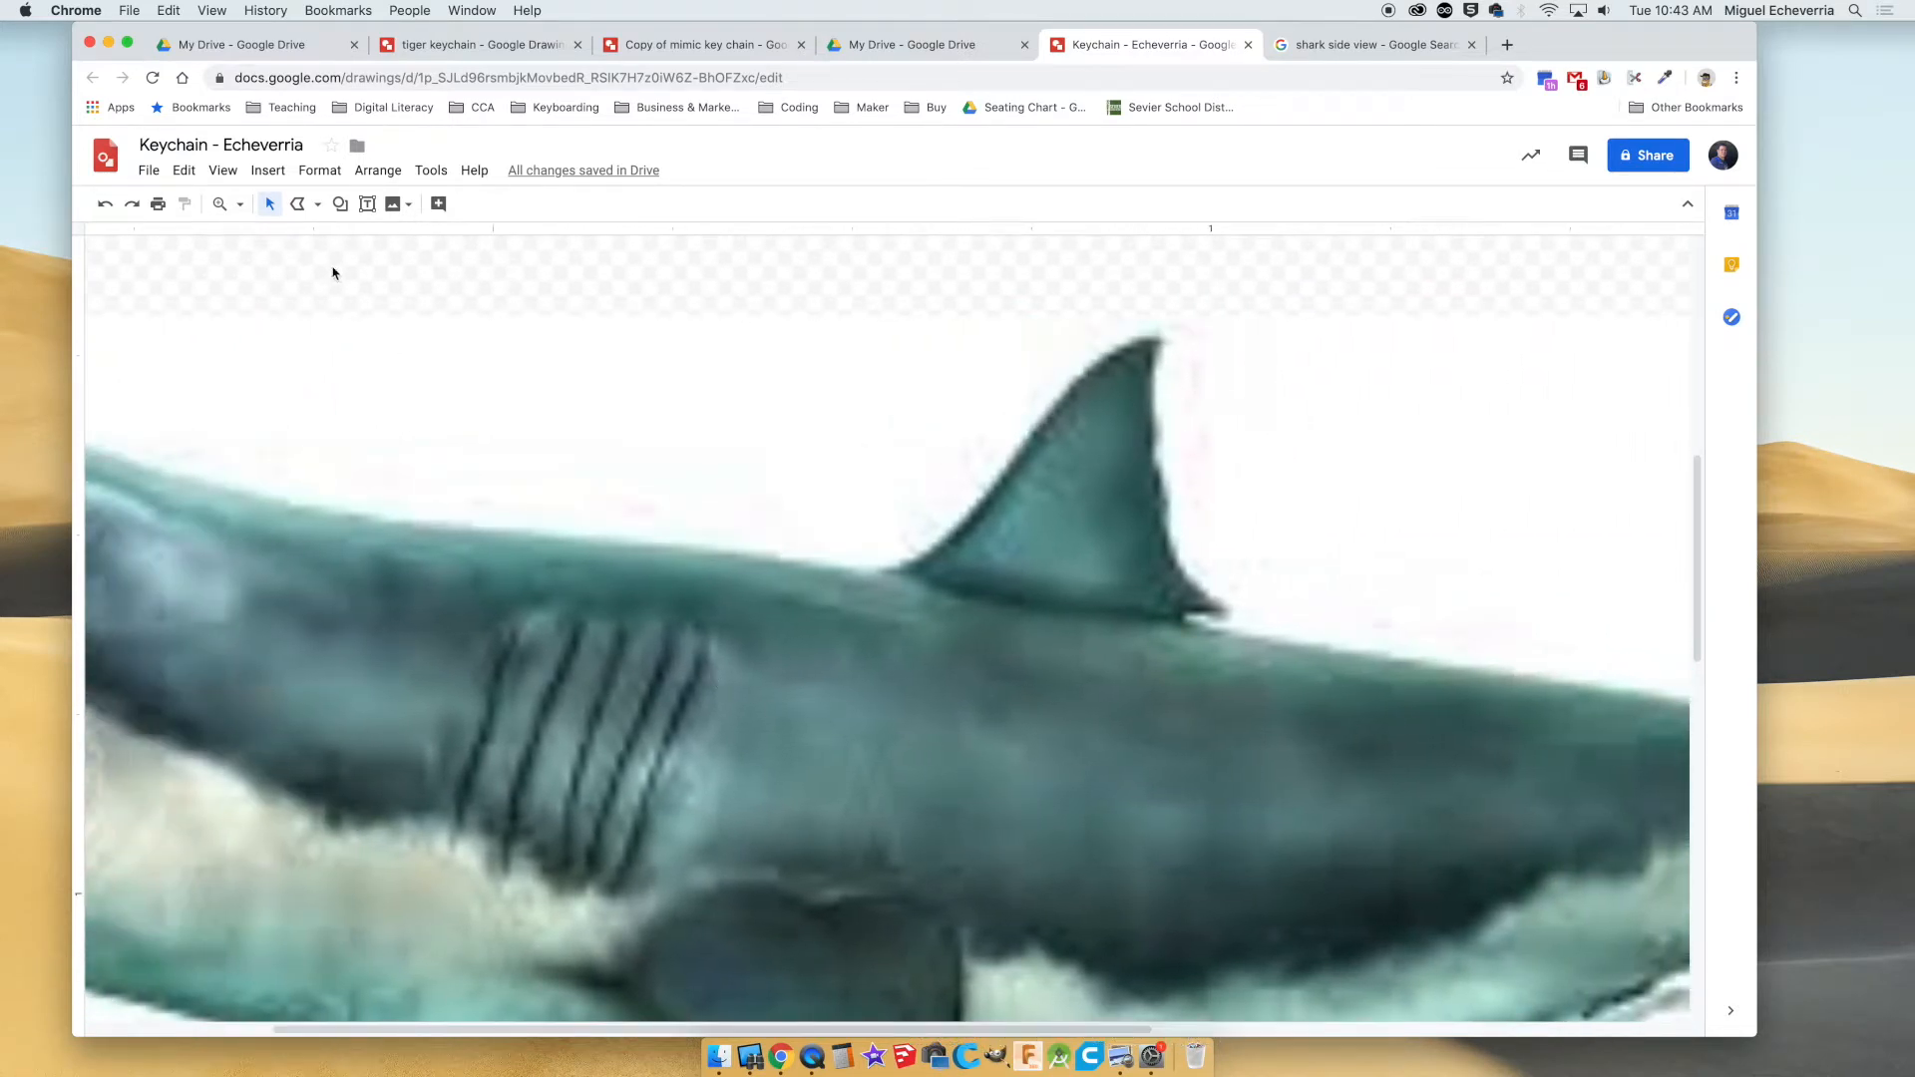
Start a Polyline on the shark's back behind the head and trace it over the dorsal fin to just behind it.
{"action": "left_click", "coordinate": [317, 205]}
{"action": "left_click", "coordinate": [344, 387]}
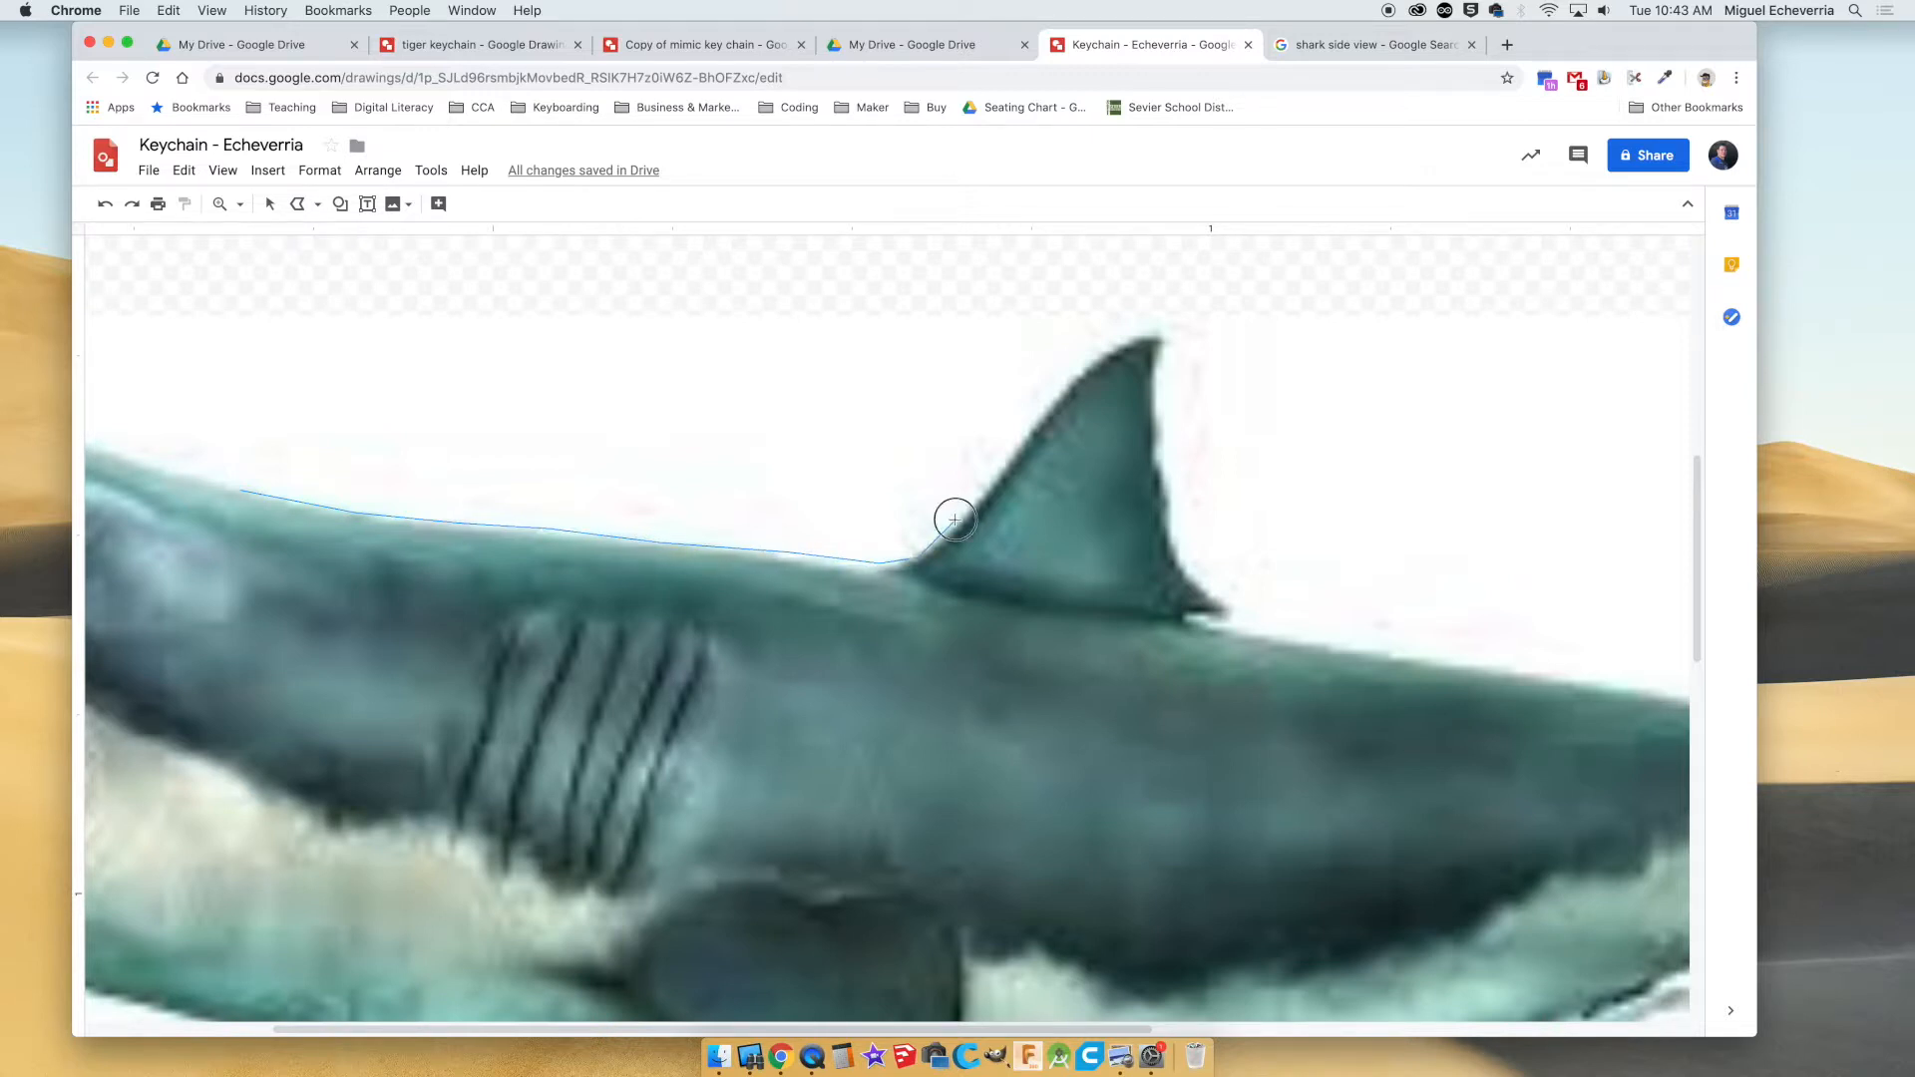
{"action": "left_click", "coordinate": [993, 472]}
{"action": "left_click", "coordinate": [1094, 367]}
{"action": "left_click", "coordinate": [1433, 648]}
Continue the Polyline along the rear of the back, around the small second dorsal fin.
{"action": "scroll", "coordinate": [1432, 648], "scroll_direction": "right", "scroll_amount": 5}
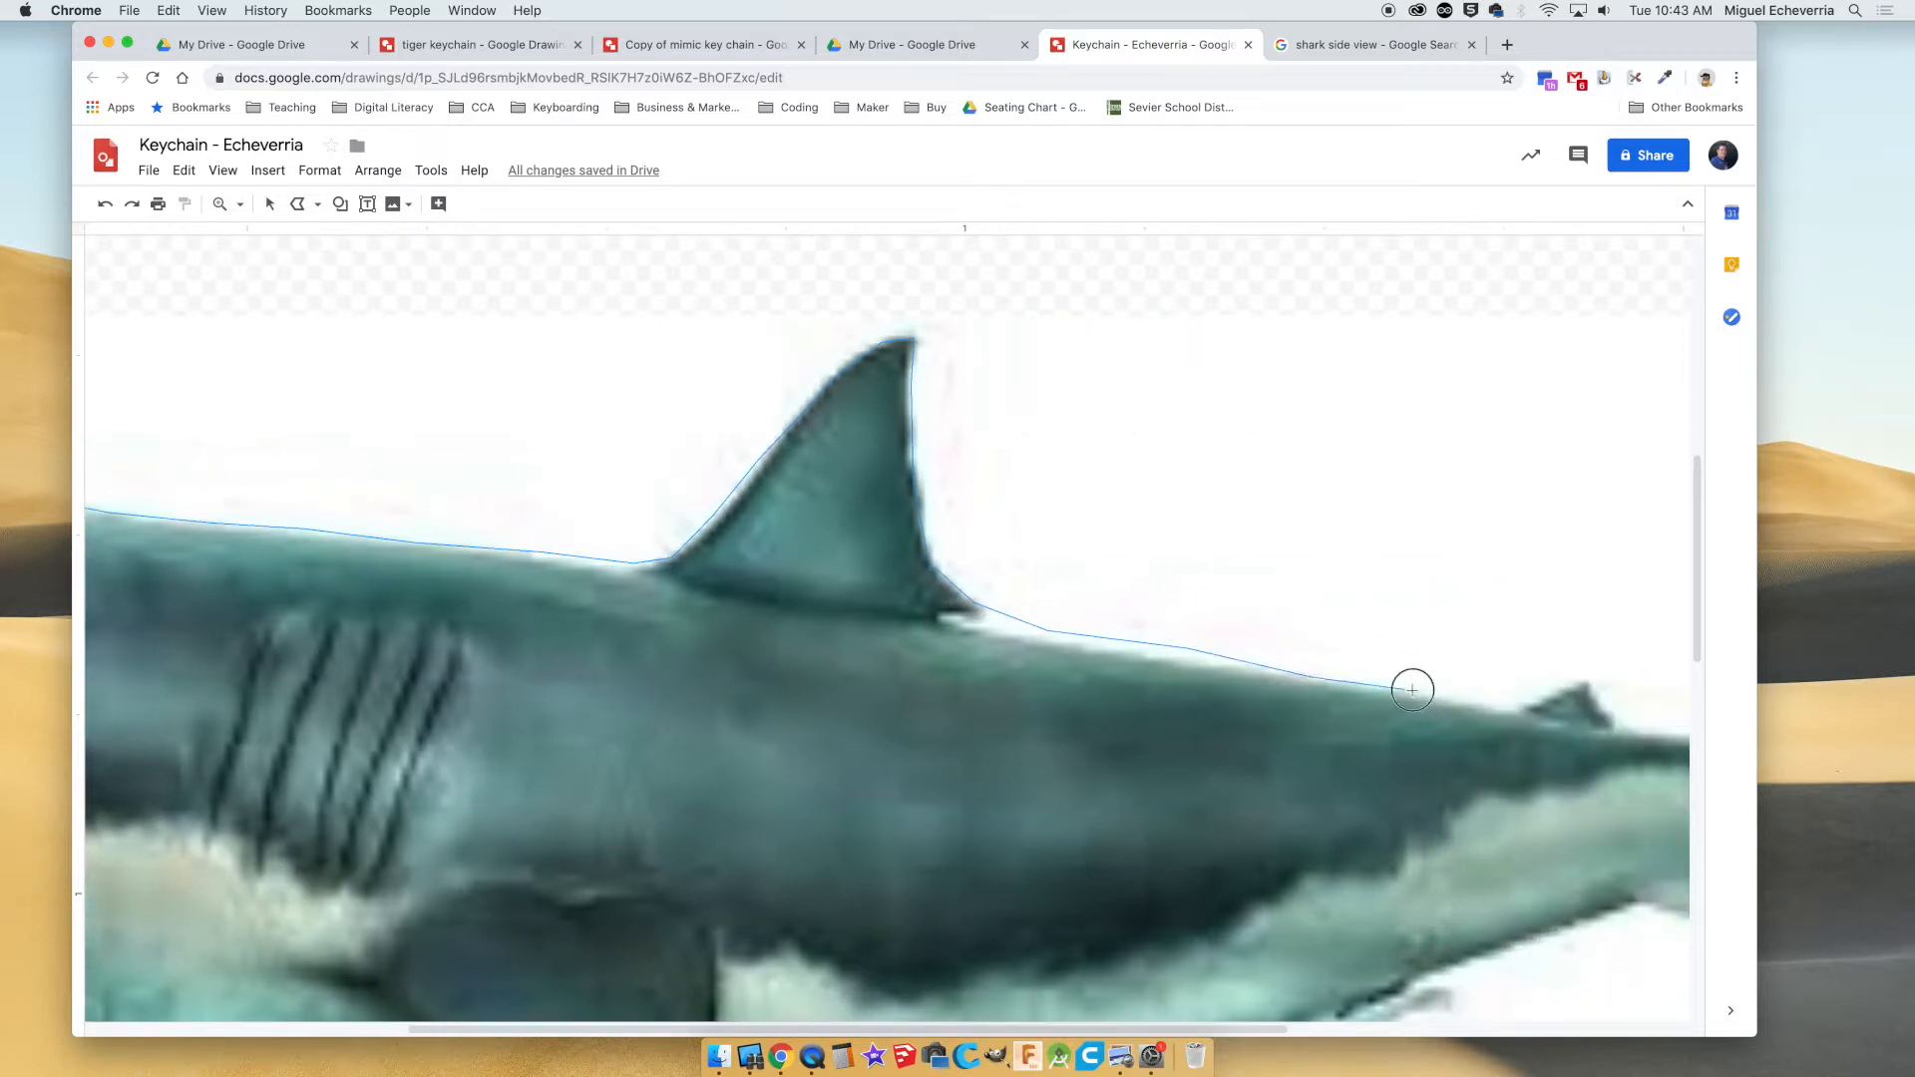
{"action": "left_click", "coordinate": [1600, 715]}
{"action": "scroll", "coordinate": [1604, 718], "scroll_direction": "right", "scroll_amount": 6}
{"action": "left_click", "coordinate": [1415, 735]}
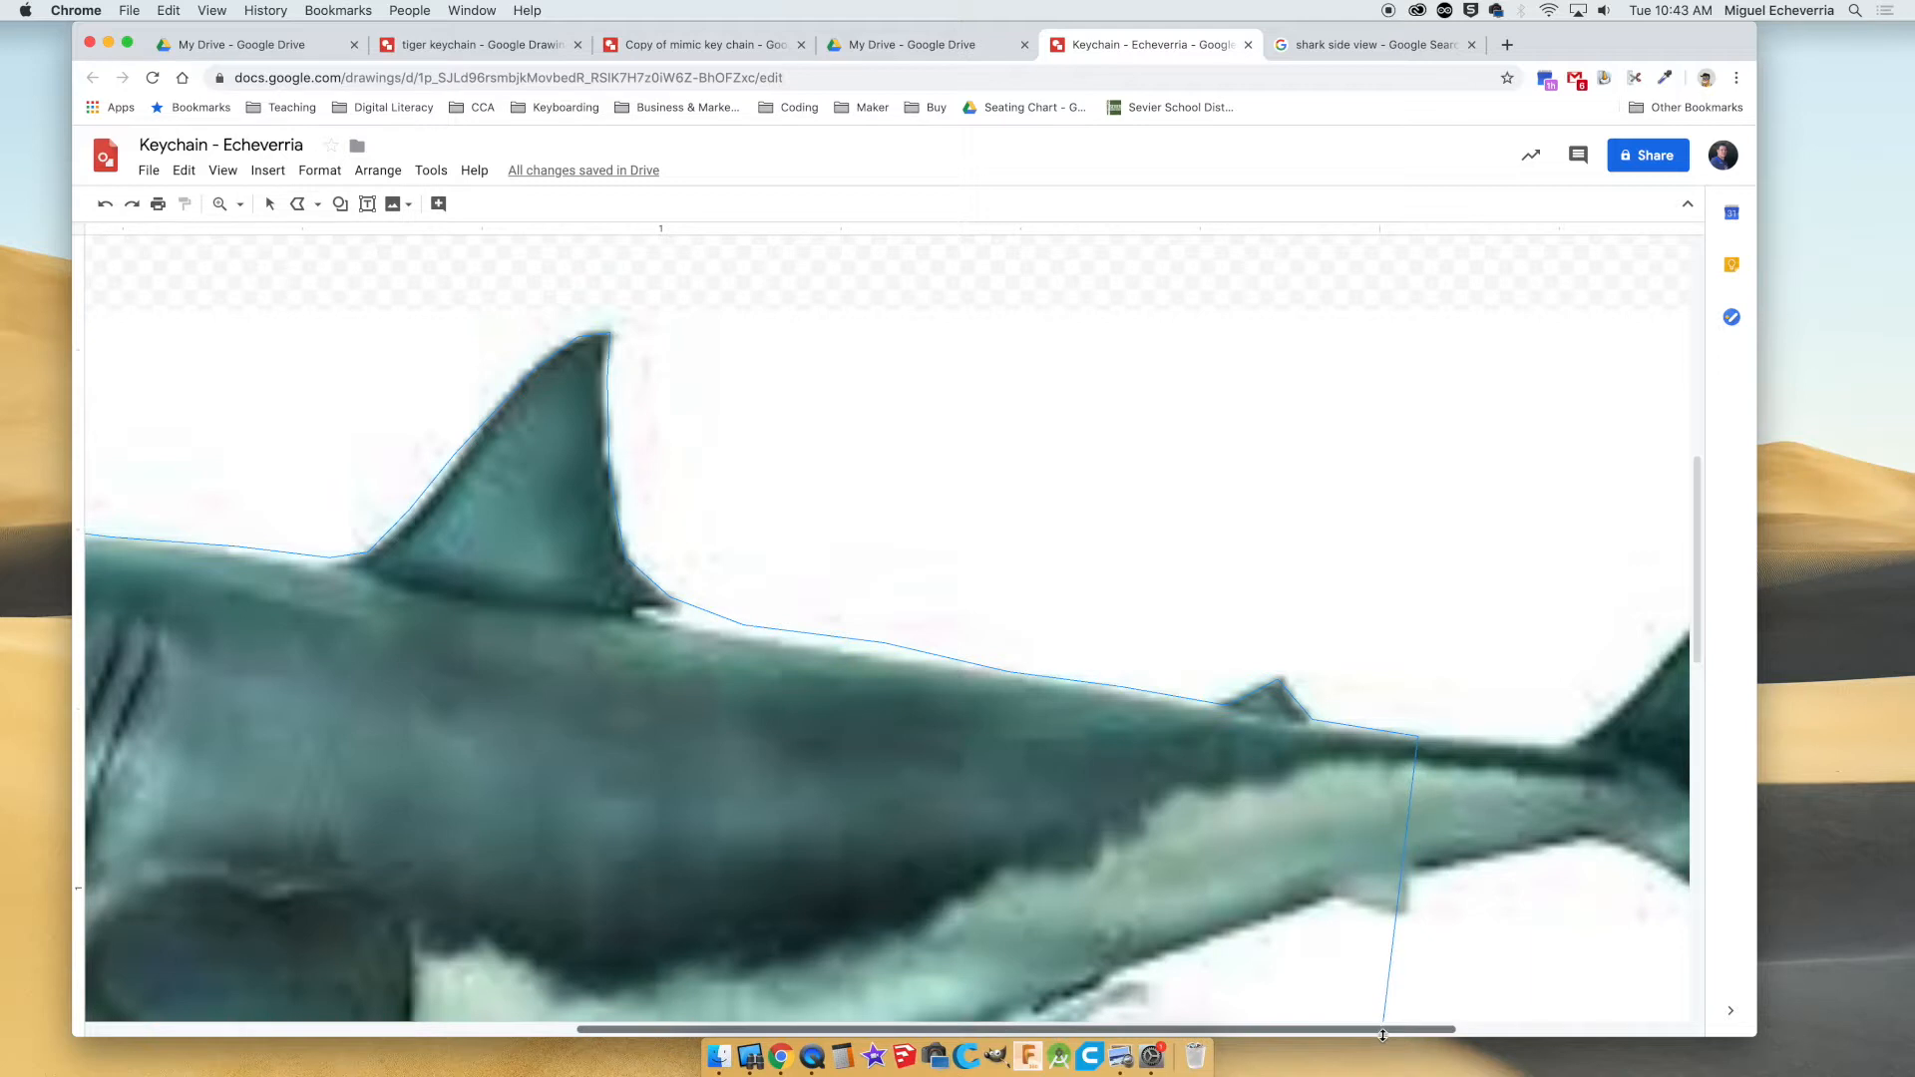
Trace the tail's upper lobe from its base, around the notched tip and down to the tail fork.
{"action": "left_click_drag", "start_coordinate": [1384, 1037], "coordinate": [1575, 1033]}
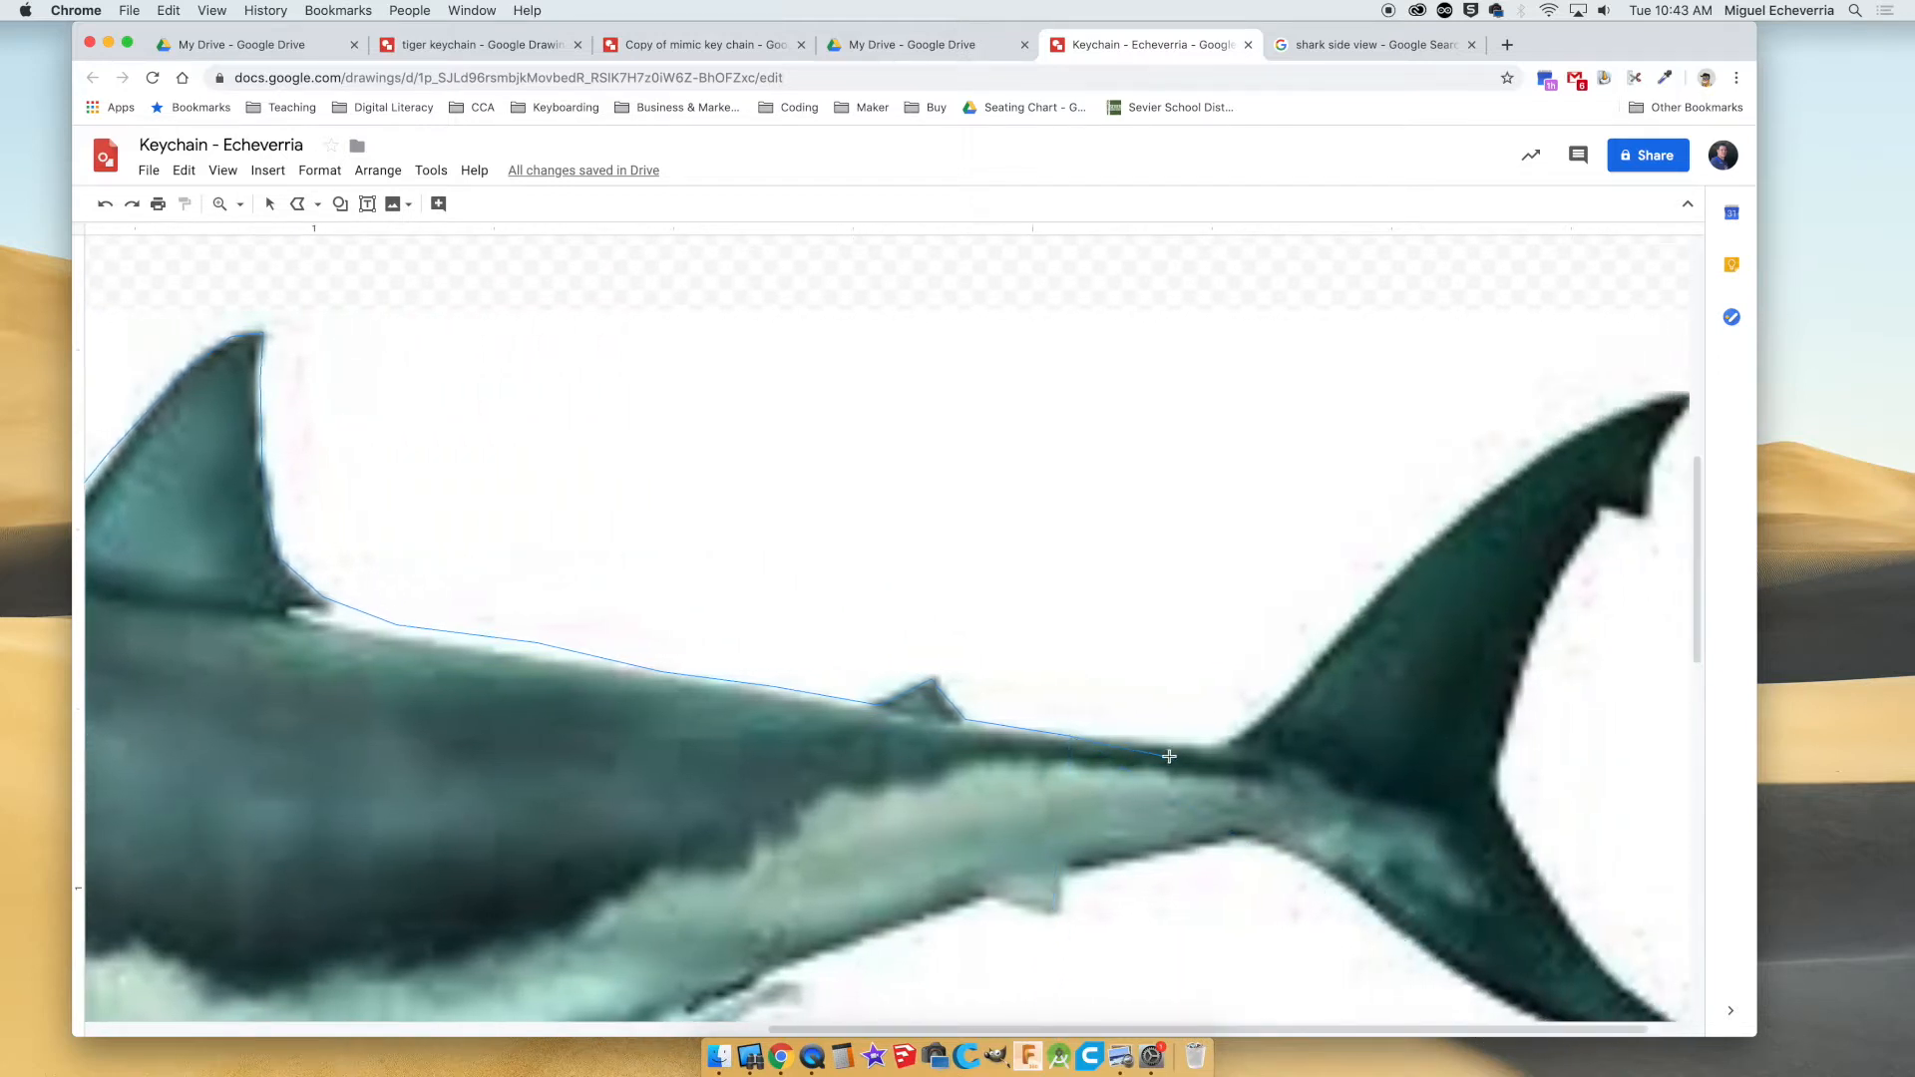
{"action": "left_click", "coordinate": [1233, 742]}
{"action": "left_click", "coordinate": [1480, 498]}
{"action": "scroll", "coordinate": [1618, 417], "scroll_direction": "right", "scroll_amount": 2}
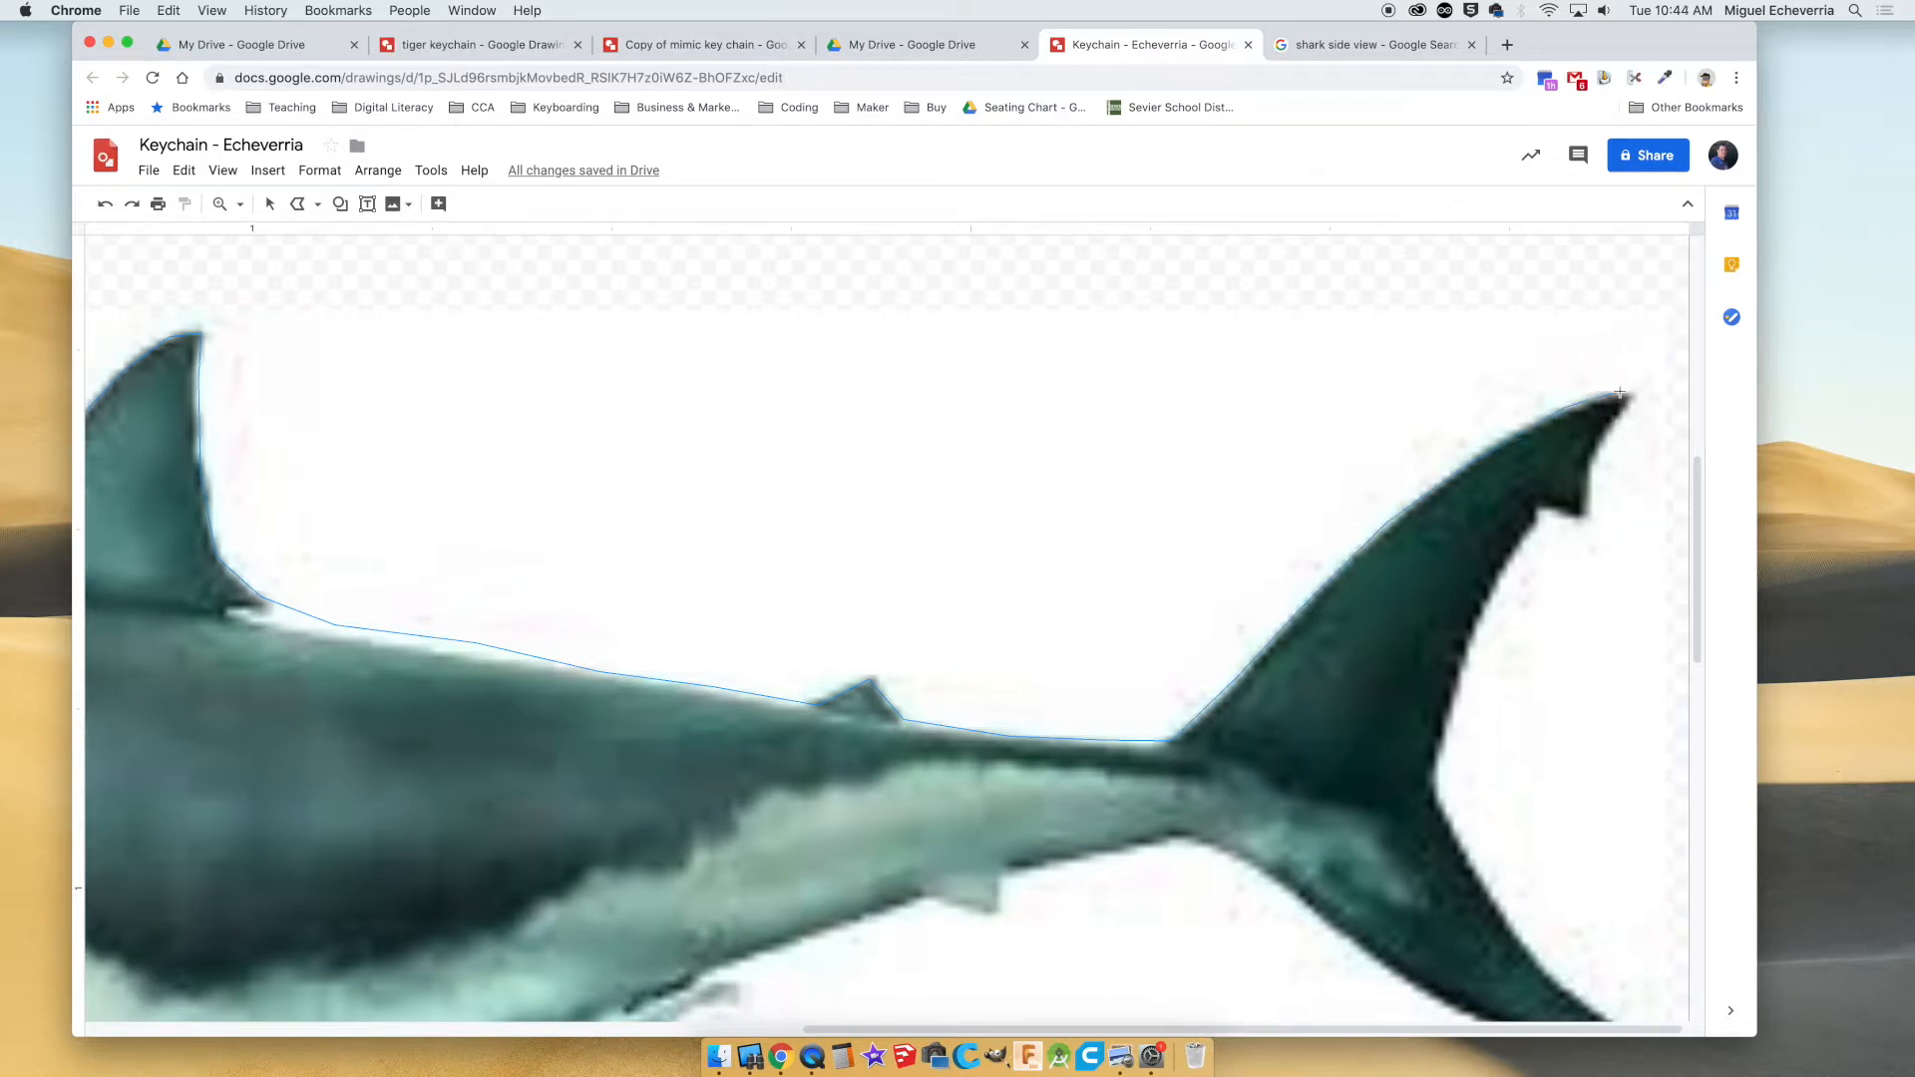
{"action": "left_click", "coordinate": [1636, 401]}
{"action": "left_click", "coordinate": [1541, 513]}
{"action": "left_click", "coordinate": [1436, 785]}
Continue the Polyline around the tail's lower lobe and back to the underside of the tail base.
{"action": "scroll", "coordinate": [1449, 848], "scroll_direction": "down", "scroll_amount": 8}
{"action": "scroll", "coordinate": [1439, 544], "scroll_direction": "up", "scroll_amount": 5}
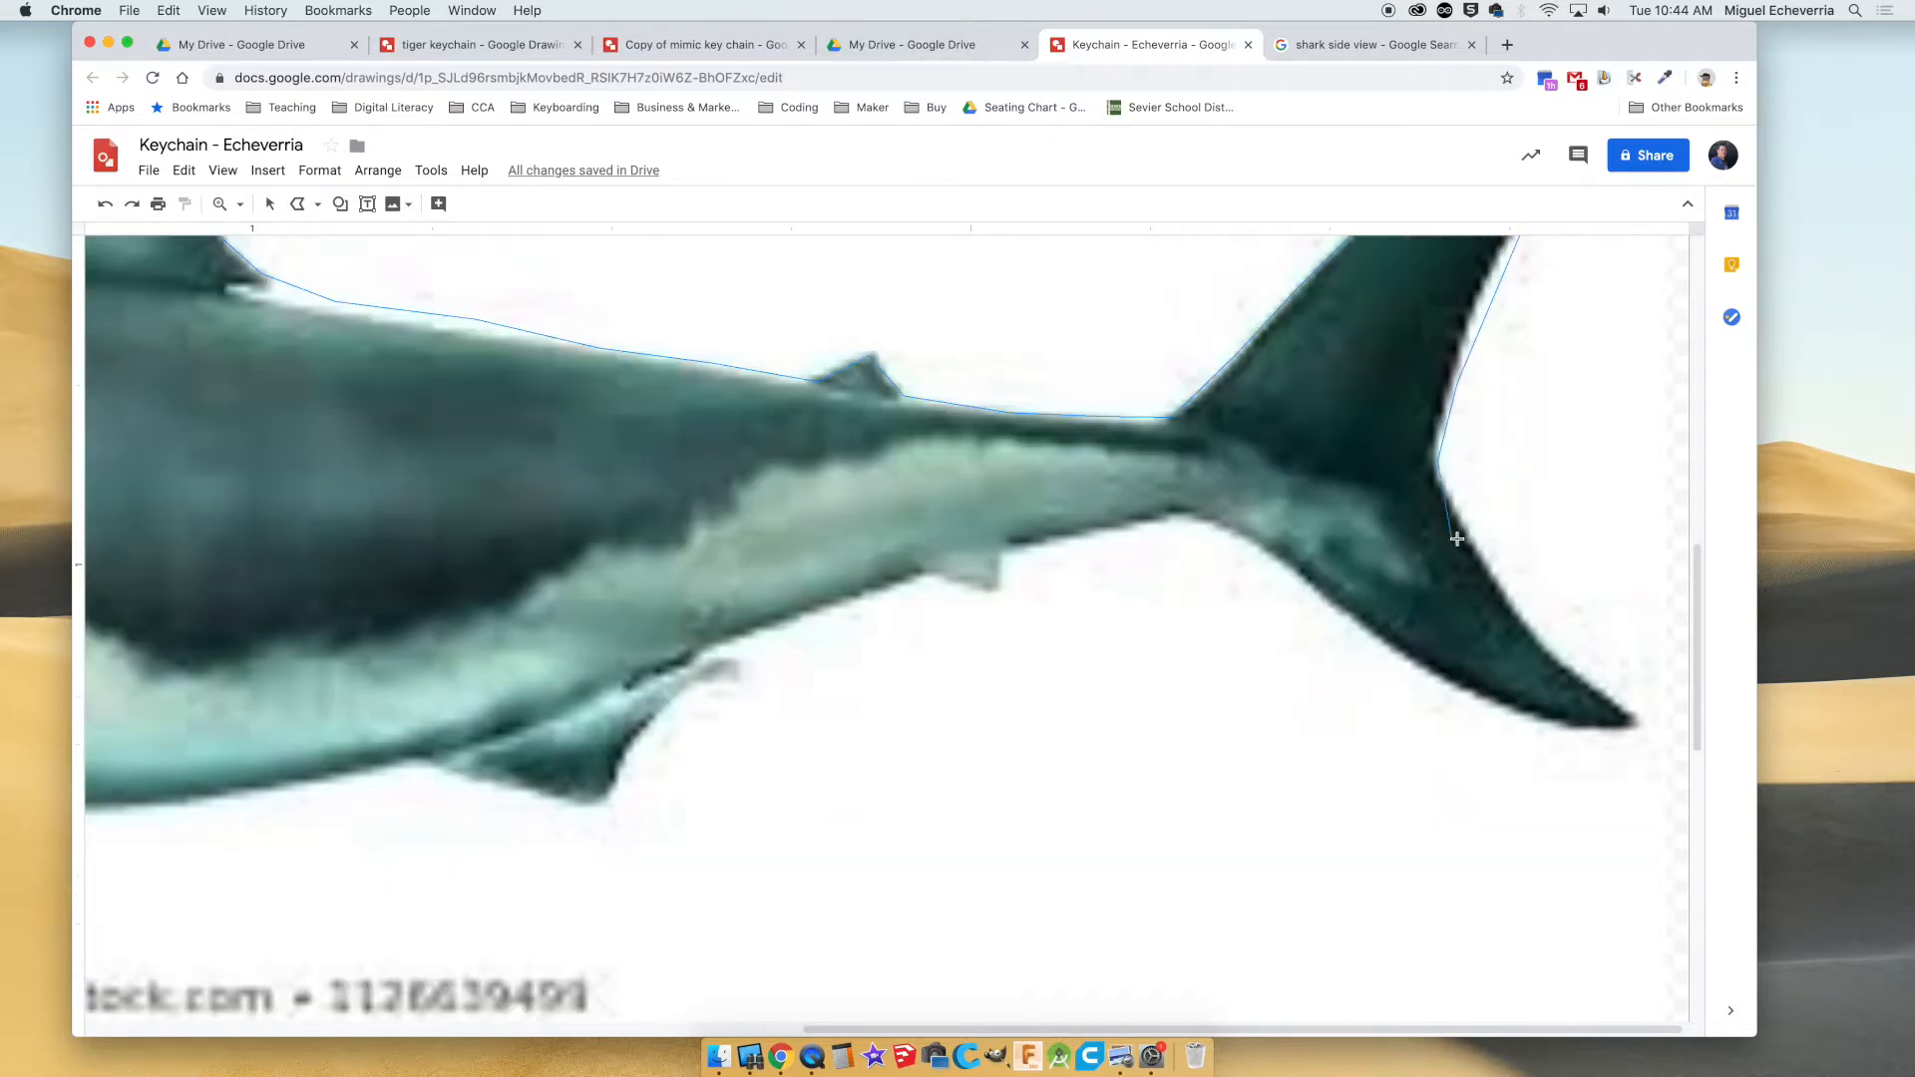
{"action": "left_click", "coordinate": [1624, 703]}
{"action": "left_click", "coordinate": [1197, 515]}
Trace the underside forward around the small anal fin and the pelvic fin to the rear belly.
{"action": "left_click", "coordinate": [997, 551]}
{"action": "left_click", "coordinate": [1000, 593]}
{"action": "left_click", "coordinate": [923, 575]}
{"action": "left_click", "coordinate": [613, 804]}
{"action": "left_click", "coordinate": [552, 801]}
{"action": "left_click", "coordinate": [422, 770]}
Continue the Polyline along the belly and around the large near-side pectoral fin.
{"action": "scroll", "coordinate": [367, 816], "scroll_direction": "left", "scroll_amount": 5}
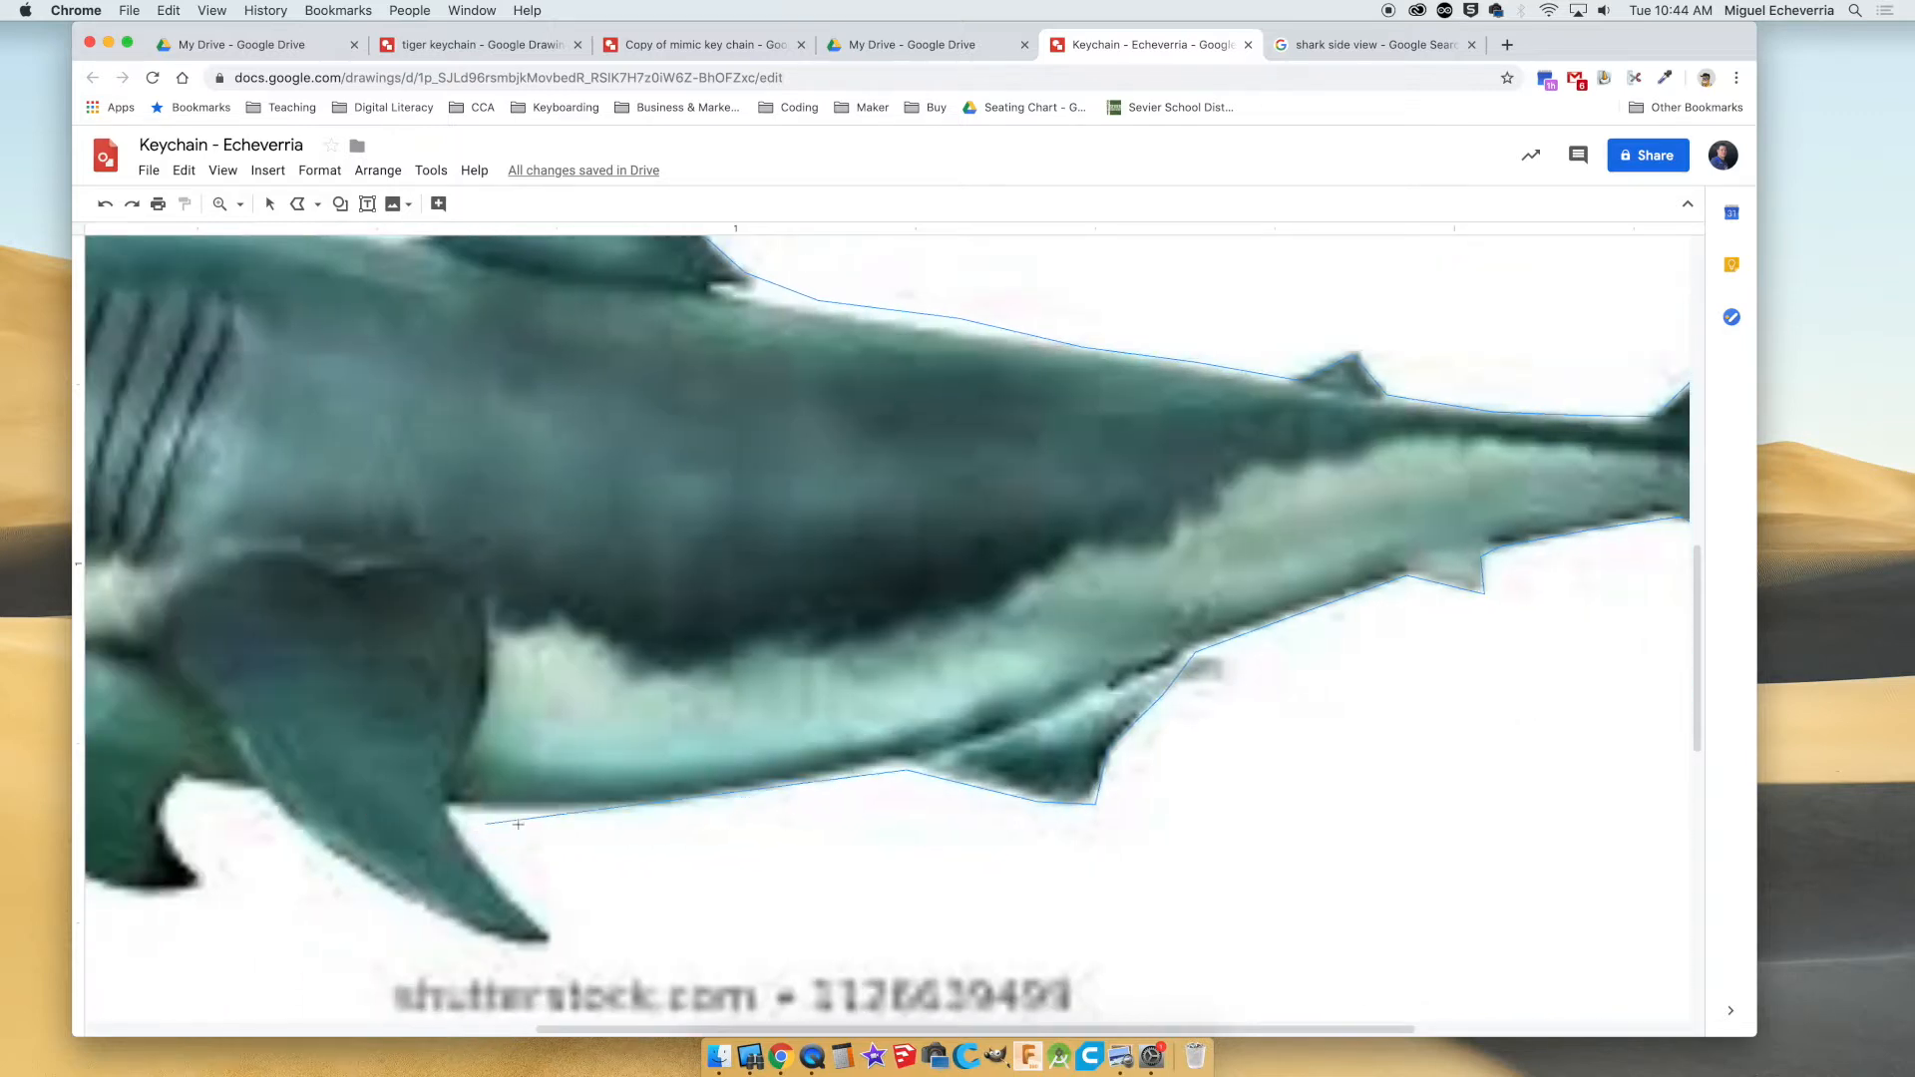
{"action": "left_click", "coordinate": [456, 808]}
{"action": "left_click", "coordinate": [554, 943]}
{"action": "left_click", "coordinate": [483, 943]}
{"action": "left_click", "coordinate": [258, 788]}
Trace around the smaller far-side pectoral fin, from the gap between the fins to its front edge at the belly.
{"action": "left_click", "coordinate": [185, 787]}
{"action": "left_click", "coordinate": [163, 806]}
{"action": "left_click", "coordinate": [205, 883]}
{"action": "scroll", "coordinate": [215, 886], "scroll_direction": "left", "scroll_amount": 5}
{"action": "left_click", "coordinate": [604, 889]}
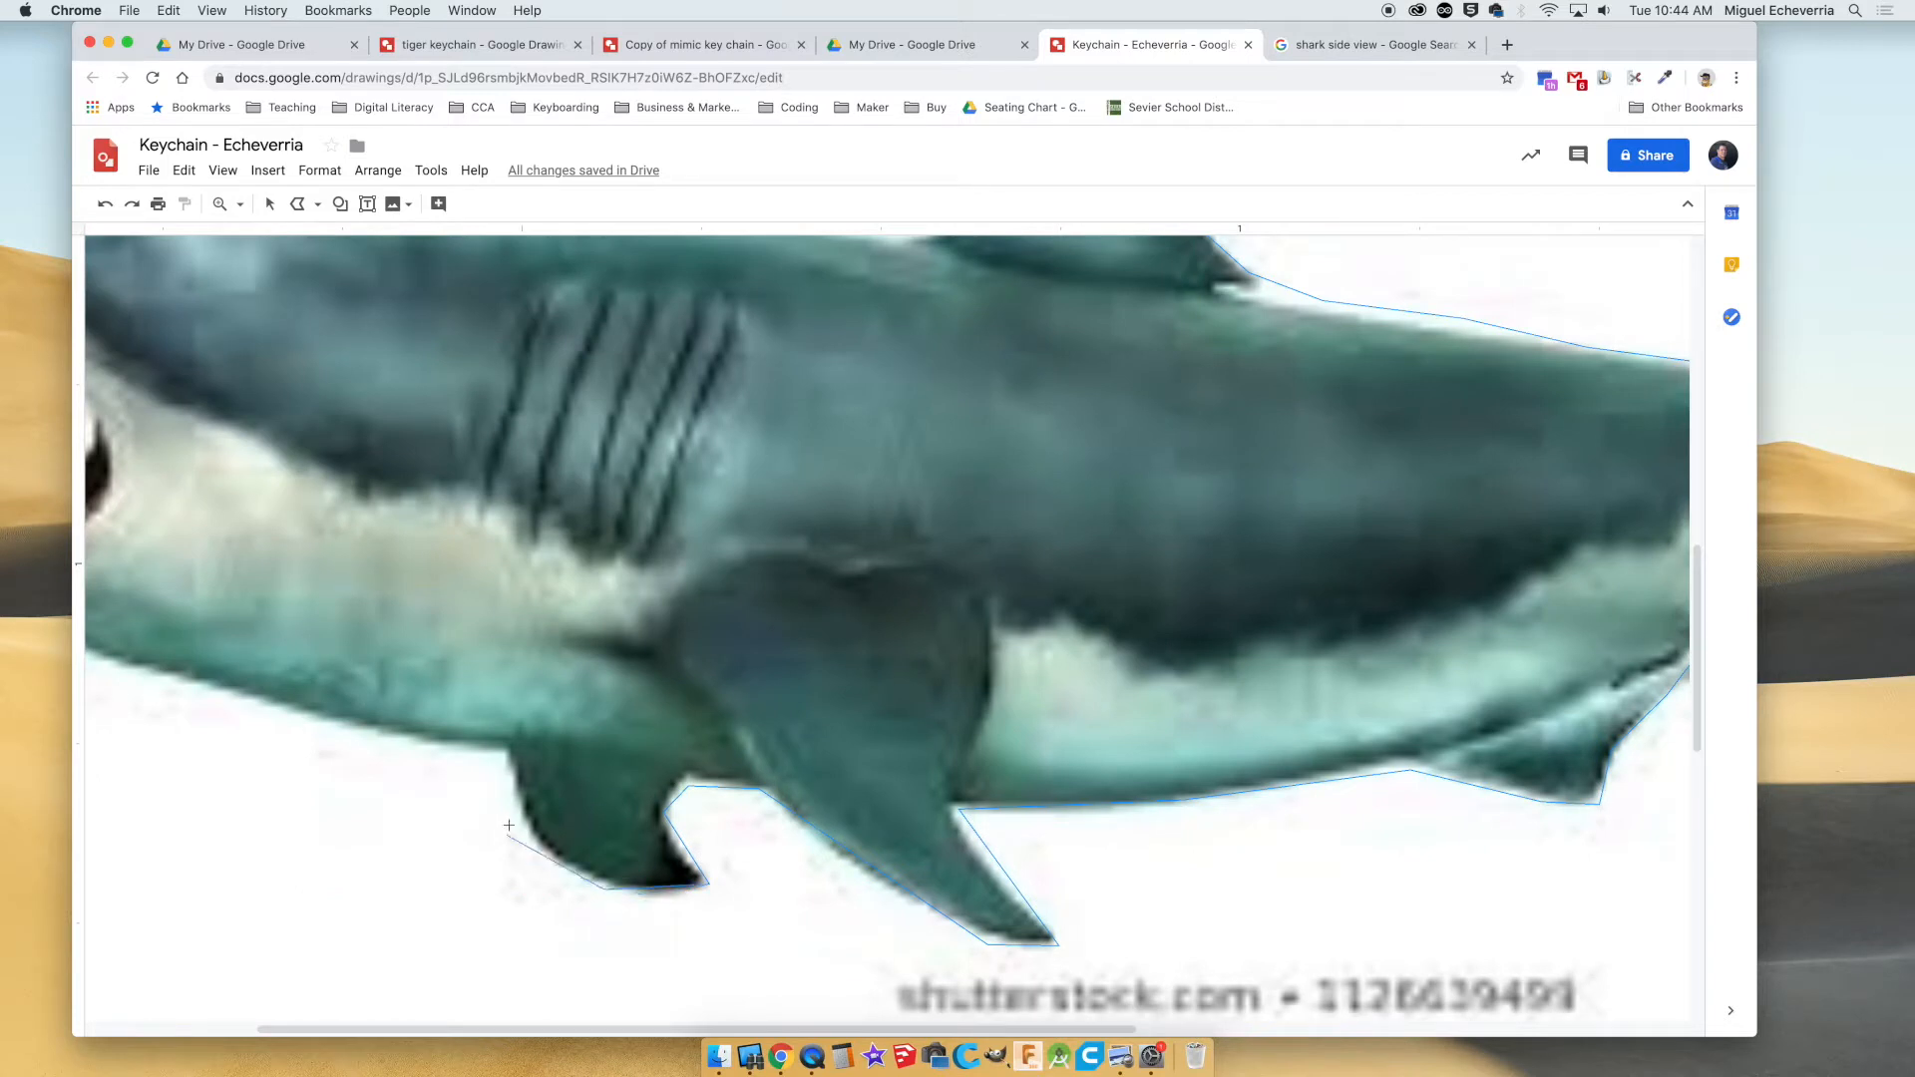
{"action": "left_click", "coordinate": [513, 813]}
{"action": "left_click", "coordinate": [503, 749]}
Continue the Polyline along the throat and the underside of the lower jaw to the jaw tip.
{"action": "left_click", "coordinate": [252, 705]}
{"action": "scroll", "coordinate": [252, 705], "scroll_direction": "left", "scroll_amount": 2}
{"action": "left_click", "coordinate": [193, 633]}
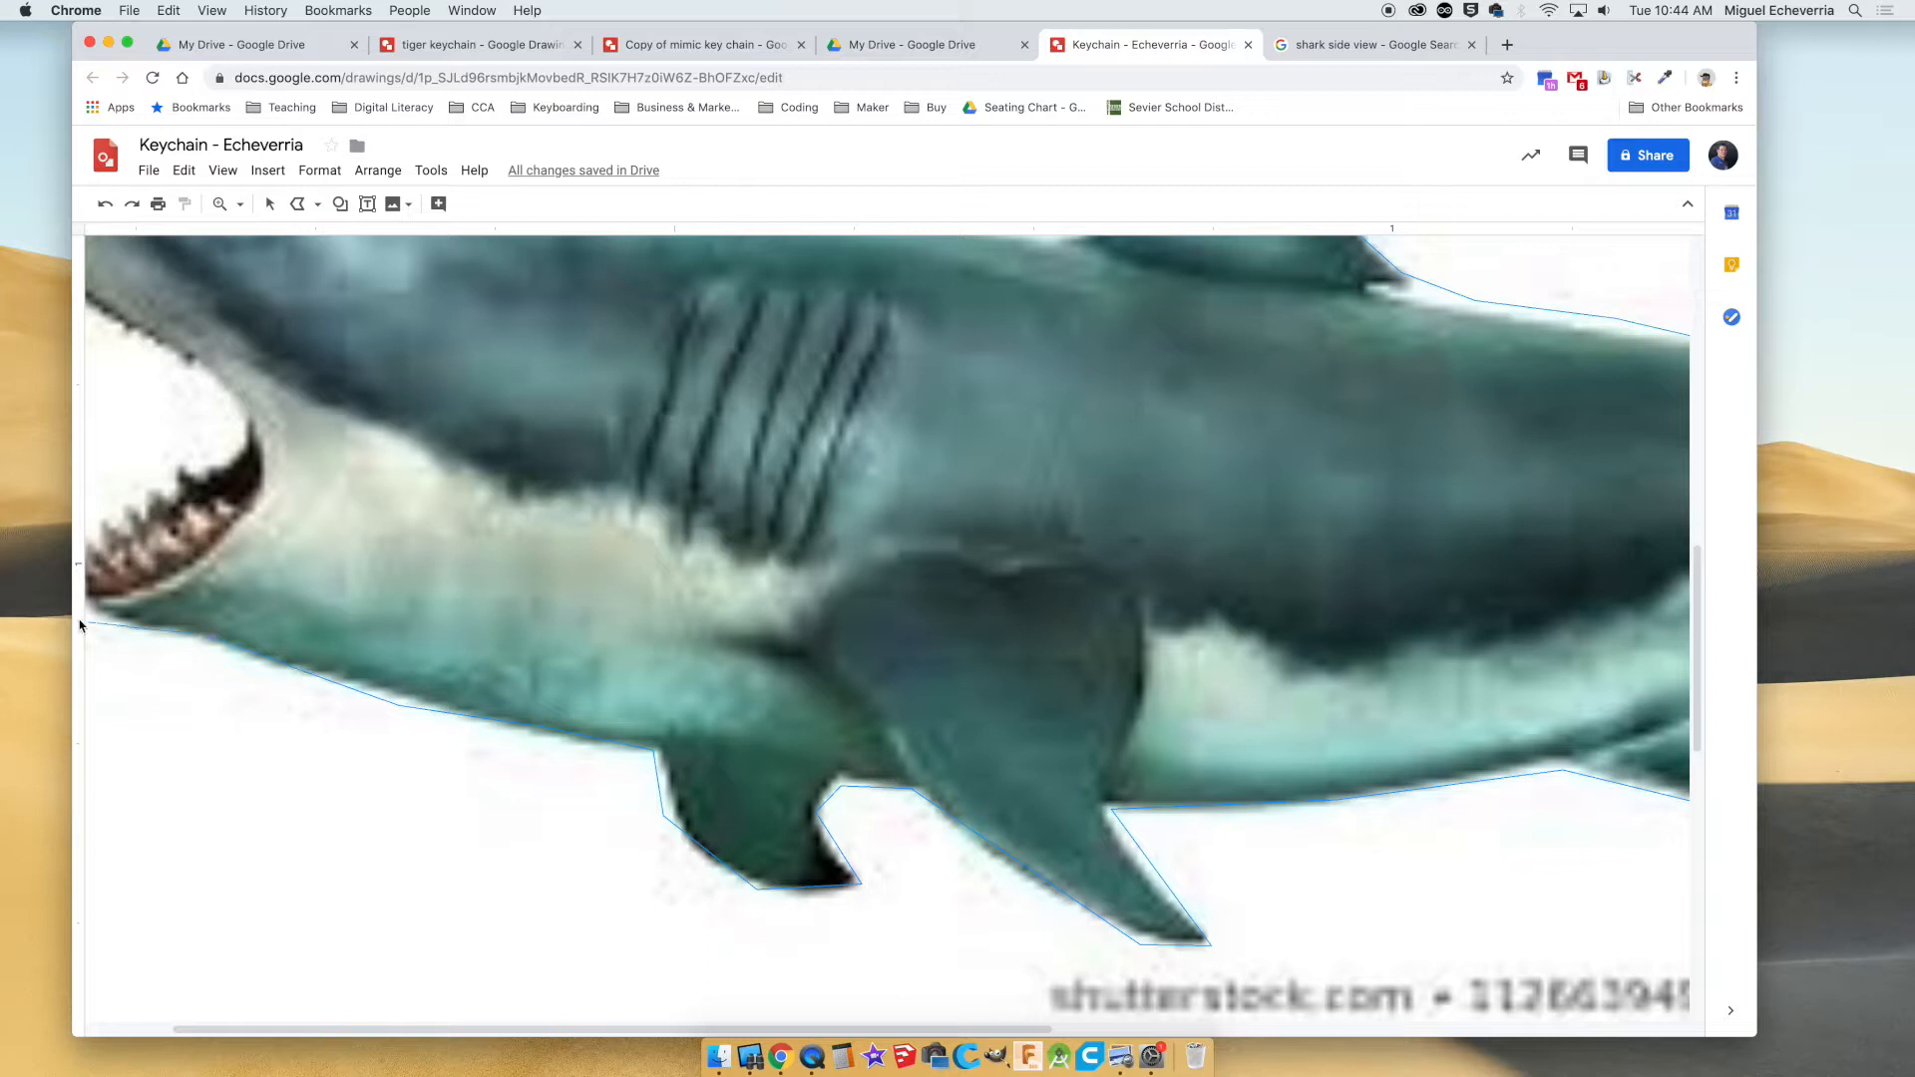
{"action": "scroll", "coordinate": [79, 625], "scroll_direction": "left", "scroll_amount": 2}
{"action": "left_click", "coordinate": [230, 601]}
Trace the front of the lower jaw and the row of lower teeth back into the corner of the open mouth.
{"action": "left_click", "coordinate": [218, 560]}
{"action": "left_click", "coordinate": [252, 526]}
{"action": "left_click", "coordinate": [345, 481]}
{"action": "left_click", "coordinate": [391, 438]}
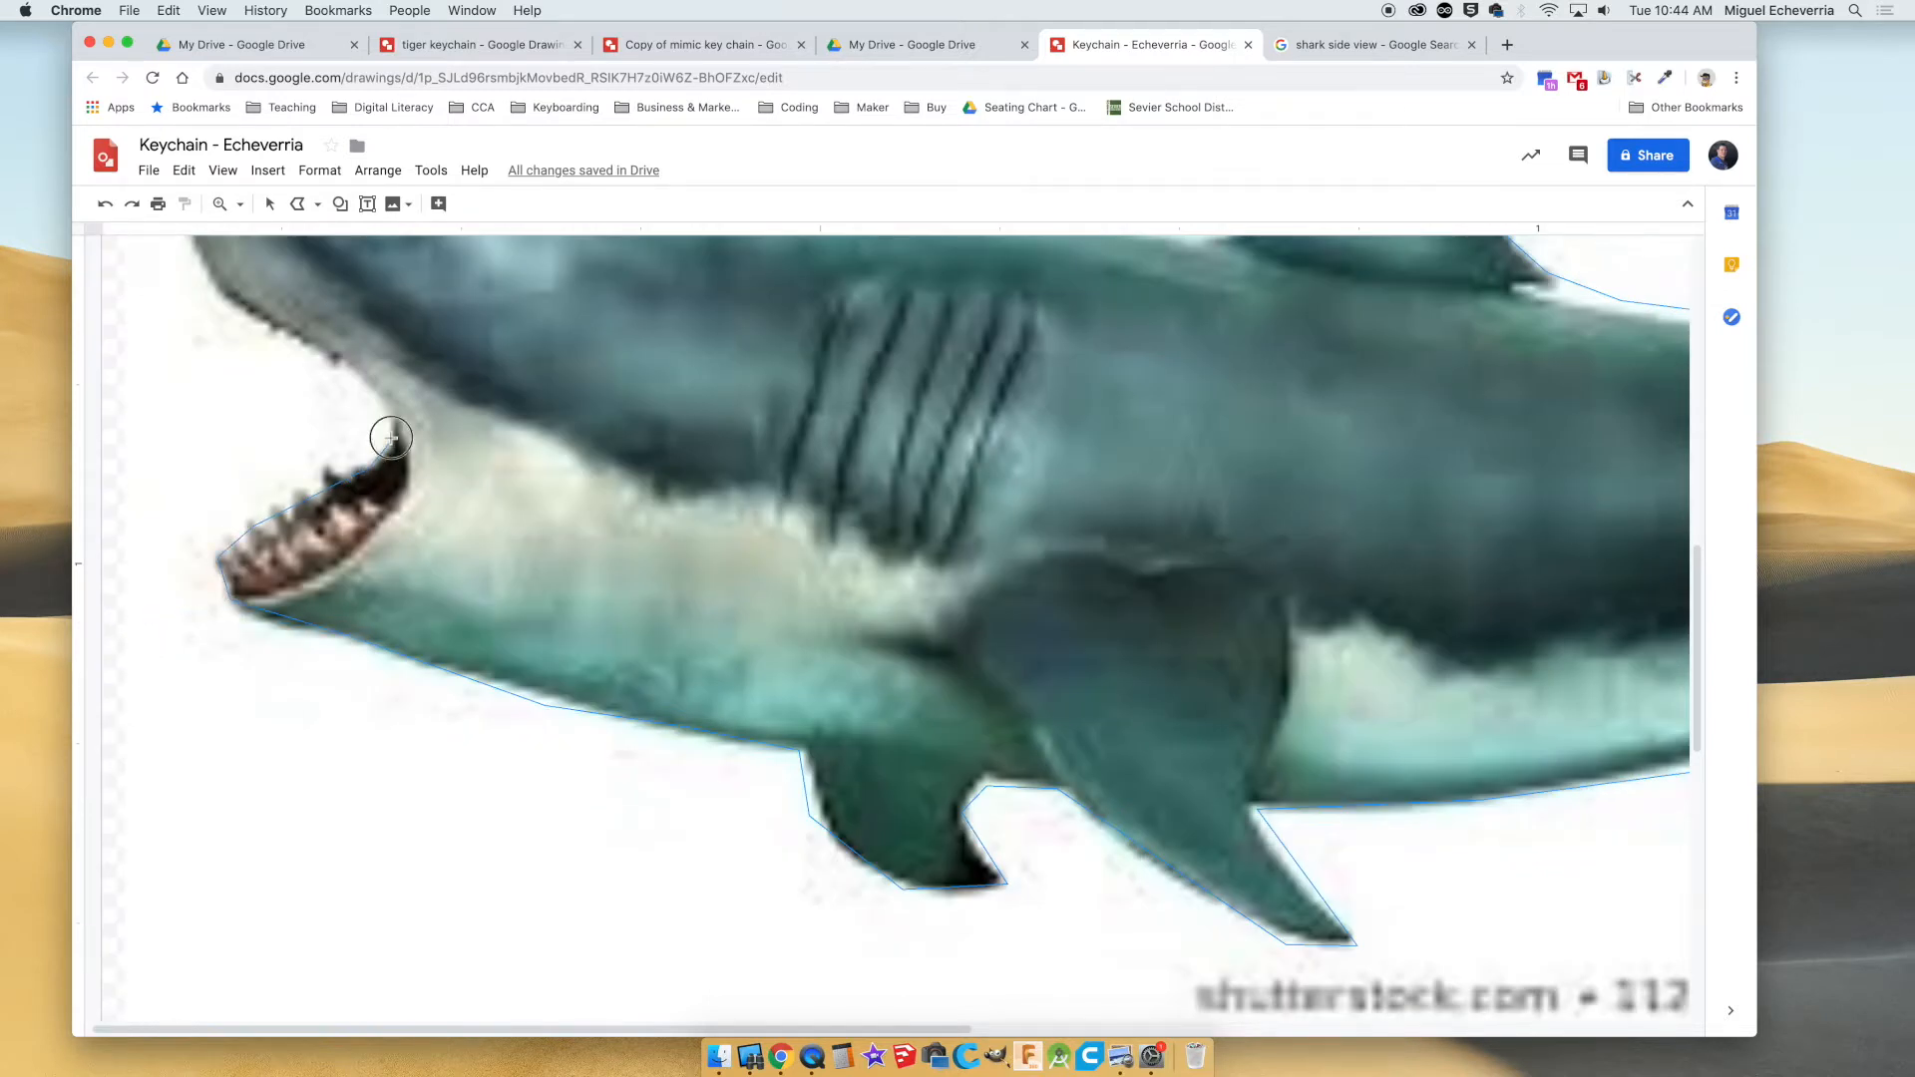
{"action": "left_click", "coordinate": [379, 400]}
Trace the upper jaw, snout and top of the head, and close the Polyline at its starting point.
{"action": "scroll", "coordinate": [213, 302], "scroll_direction": "up", "scroll_amount": 3}
{"action": "left_click", "coordinate": [219, 649]}
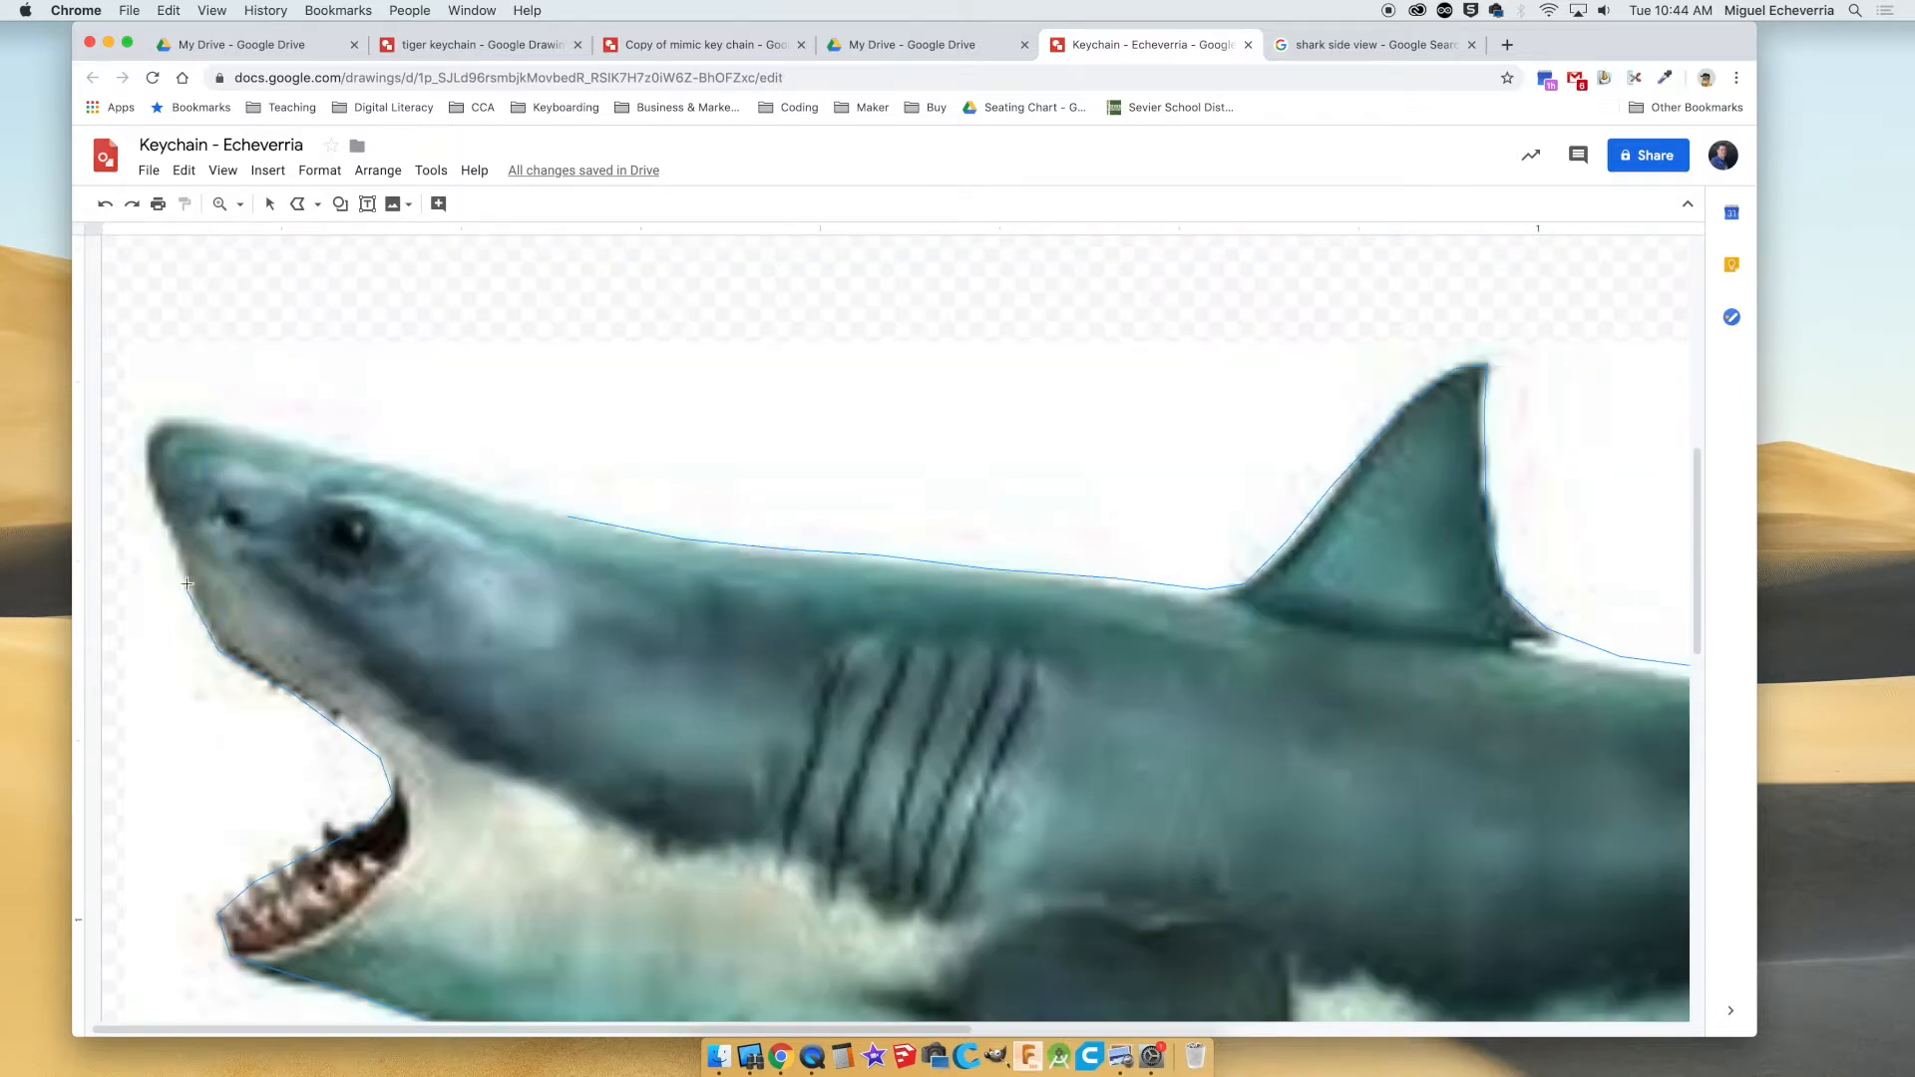
{"action": "left_click", "coordinate": [152, 424]}
{"action": "left_click", "coordinate": [183, 419]}
{"action": "double_click", "coordinate": [568, 516]}
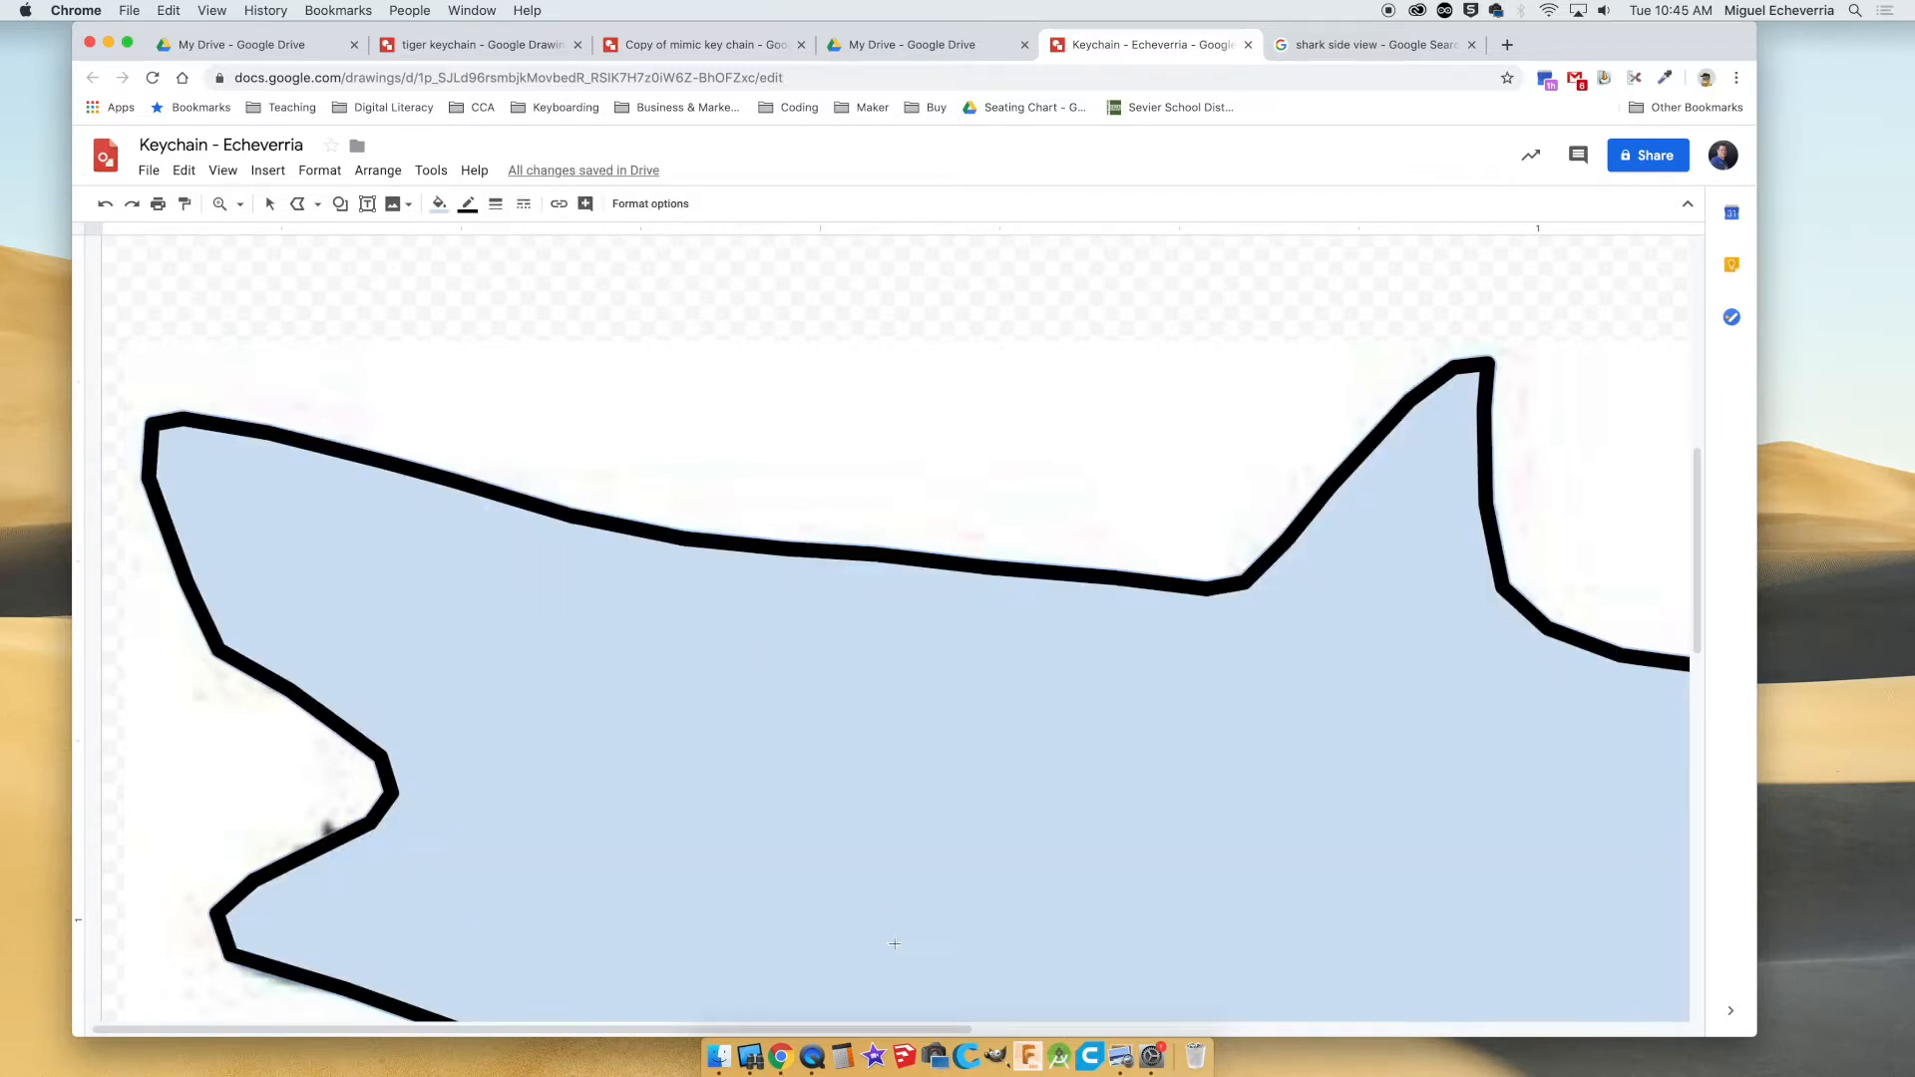
Give the traced shark shape a solid red fill and a matching red border.
{"action": "scroll", "coordinate": [251, 758], "scroll_direction": "down", "scroll_amount": 3}
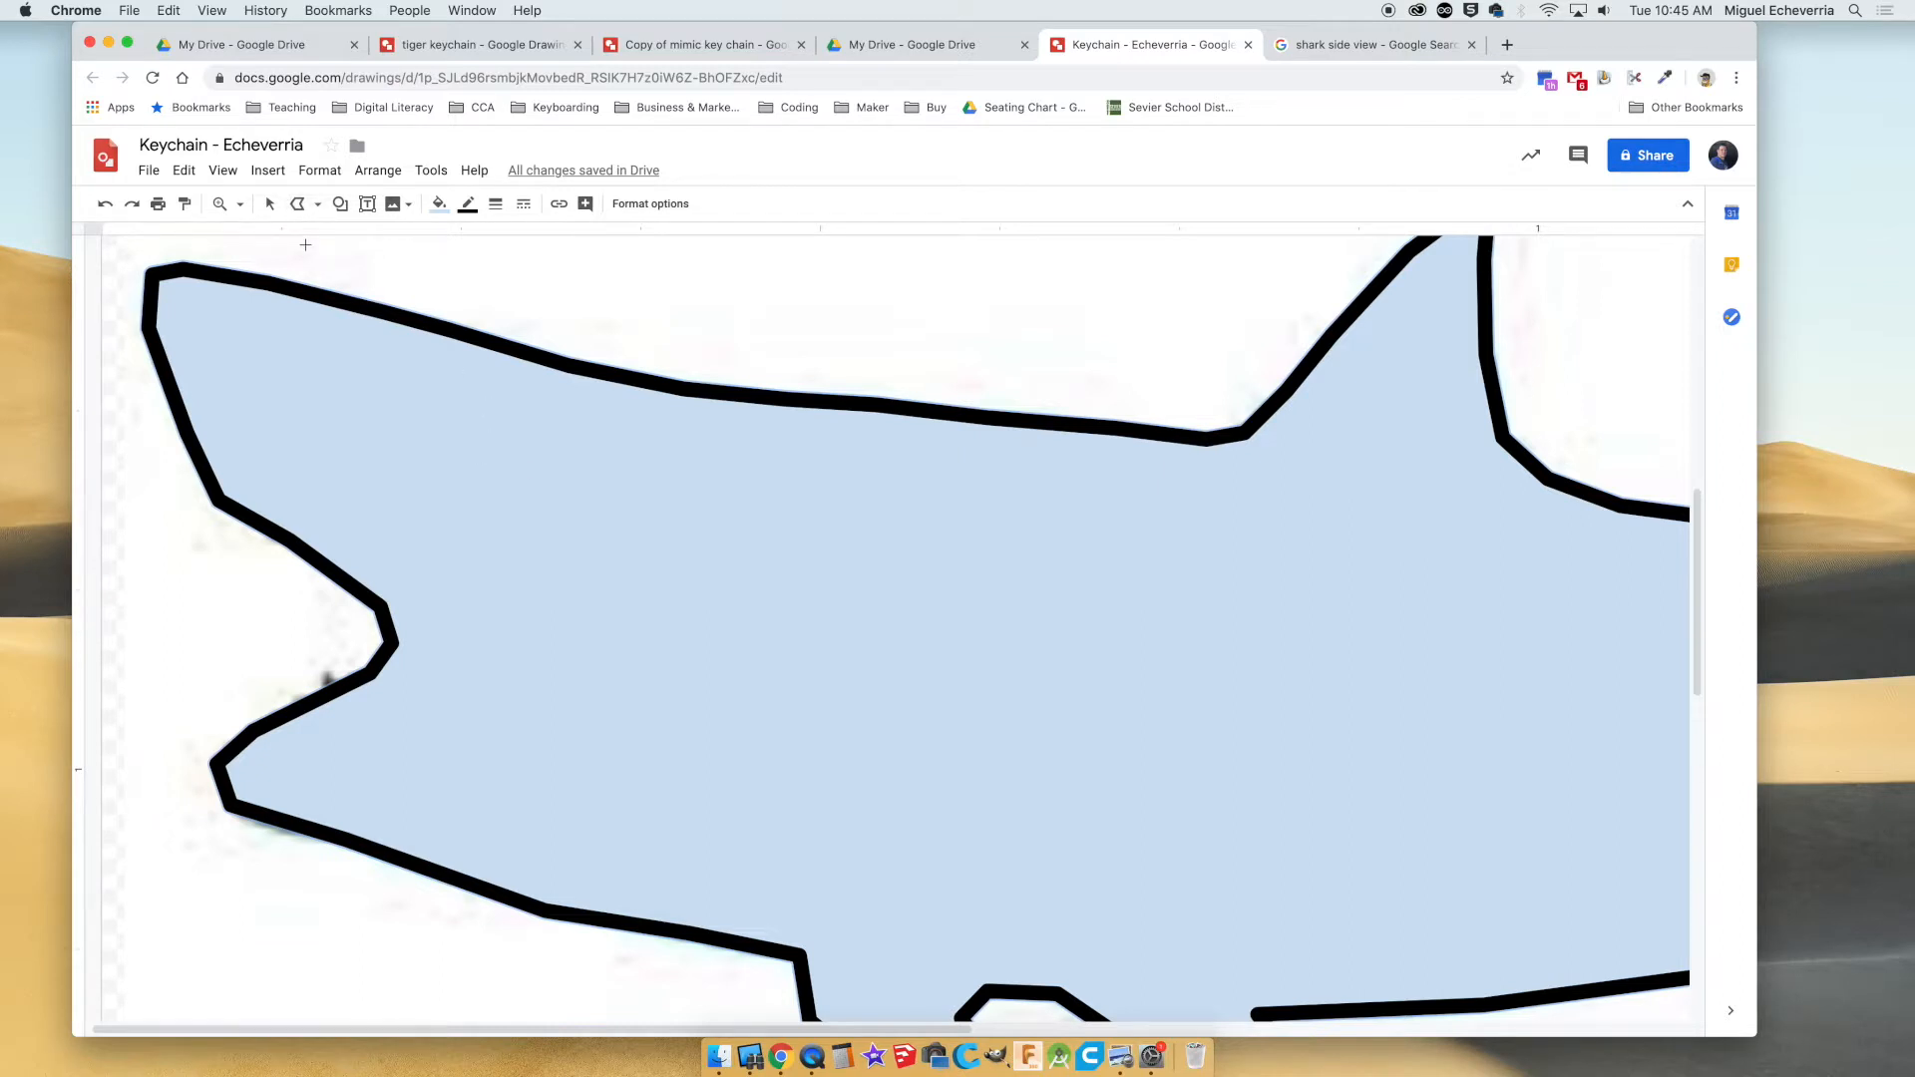
{"action": "key", "text": "super+alt+minus"}
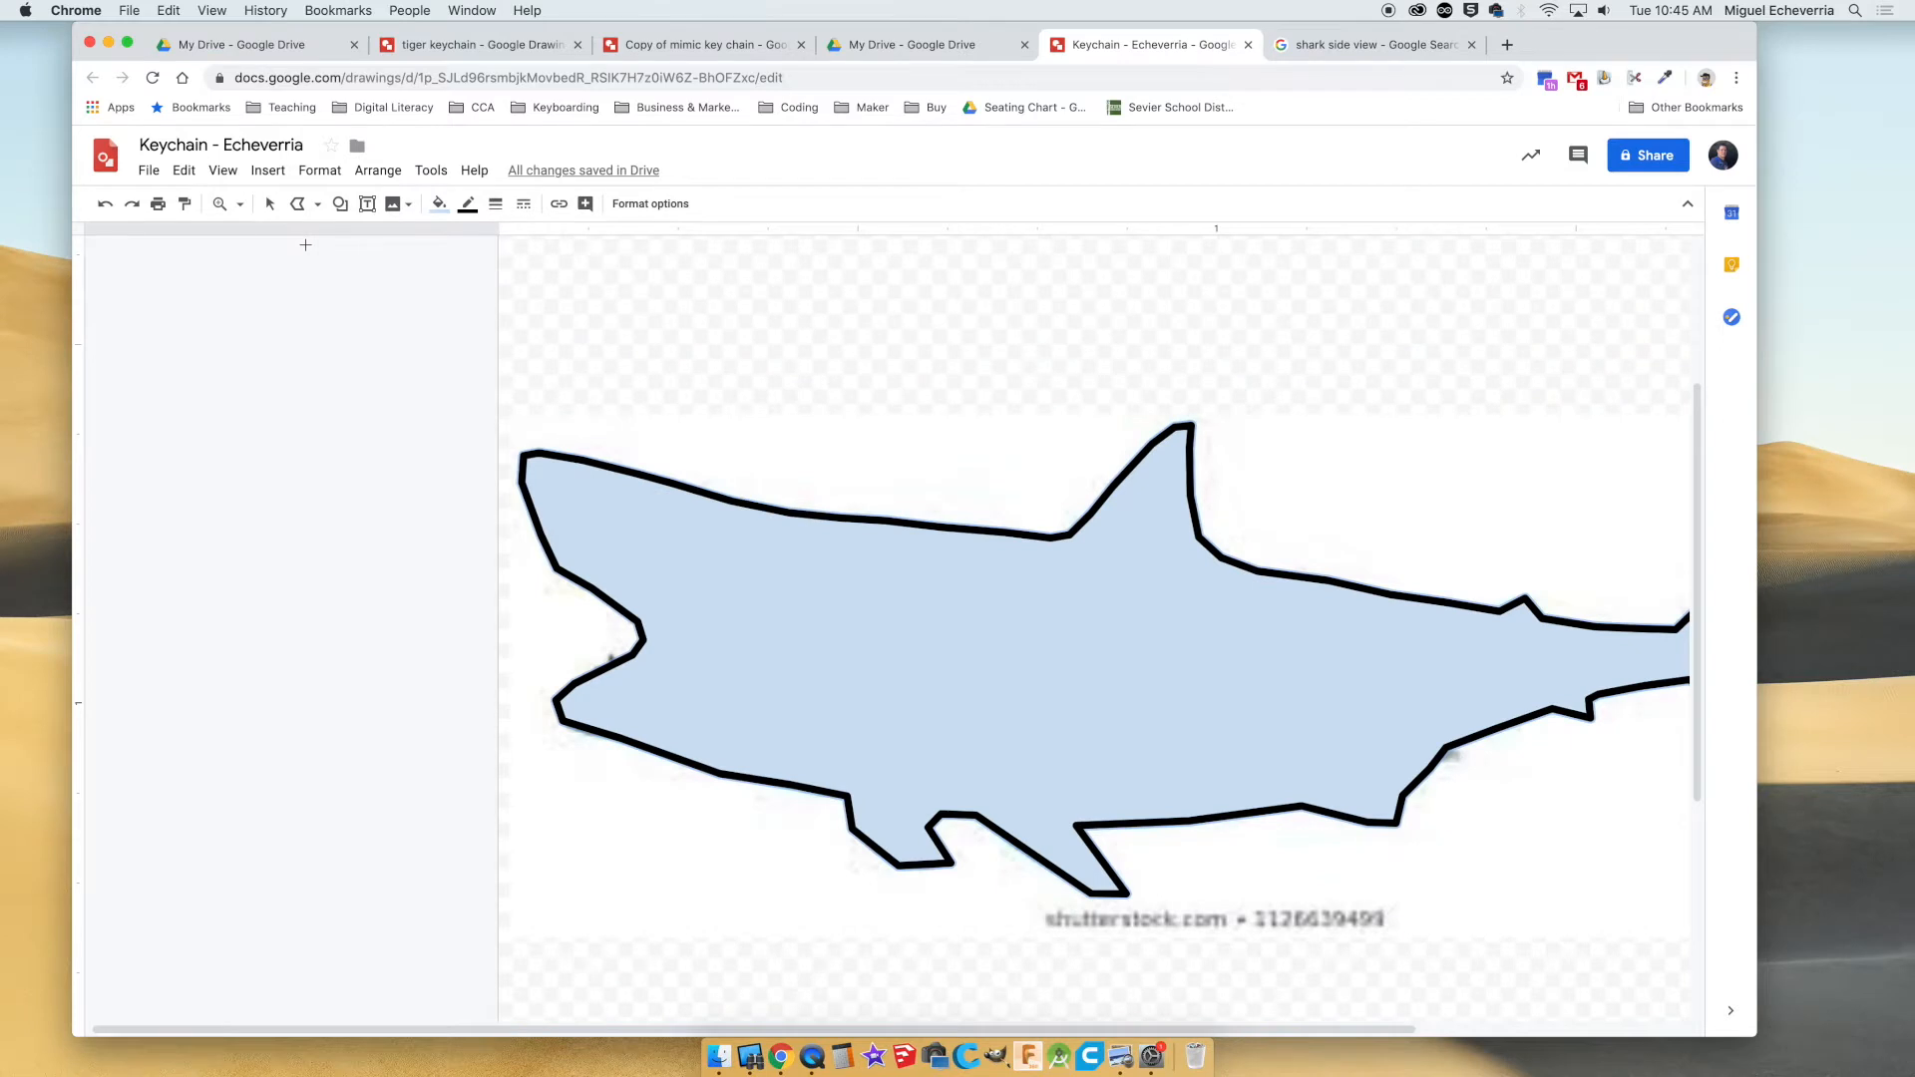
{"action": "scroll", "coordinate": [555, 333], "scroll_direction": "right", "scroll_amount": 5}
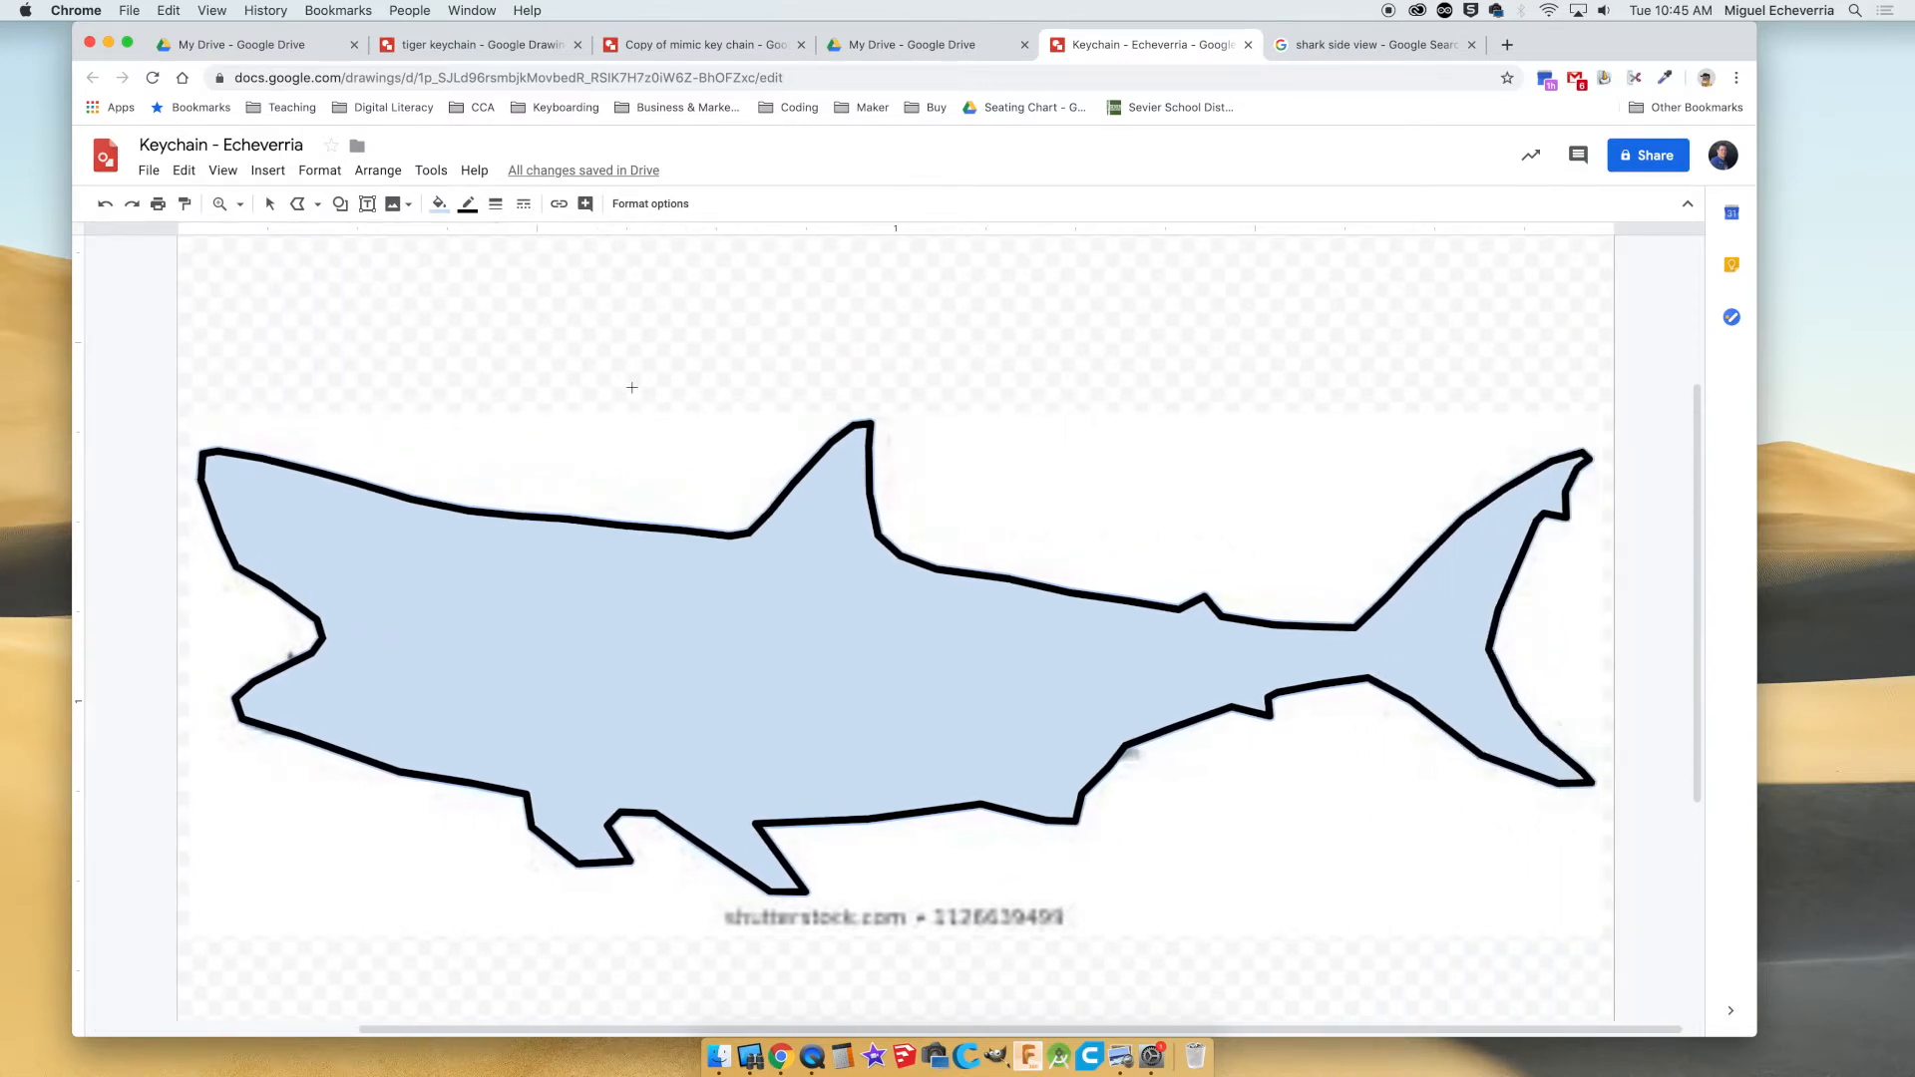
{"action": "left_click", "coordinate": [269, 203]}
{"action": "left_click", "coordinate": [611, 425]}
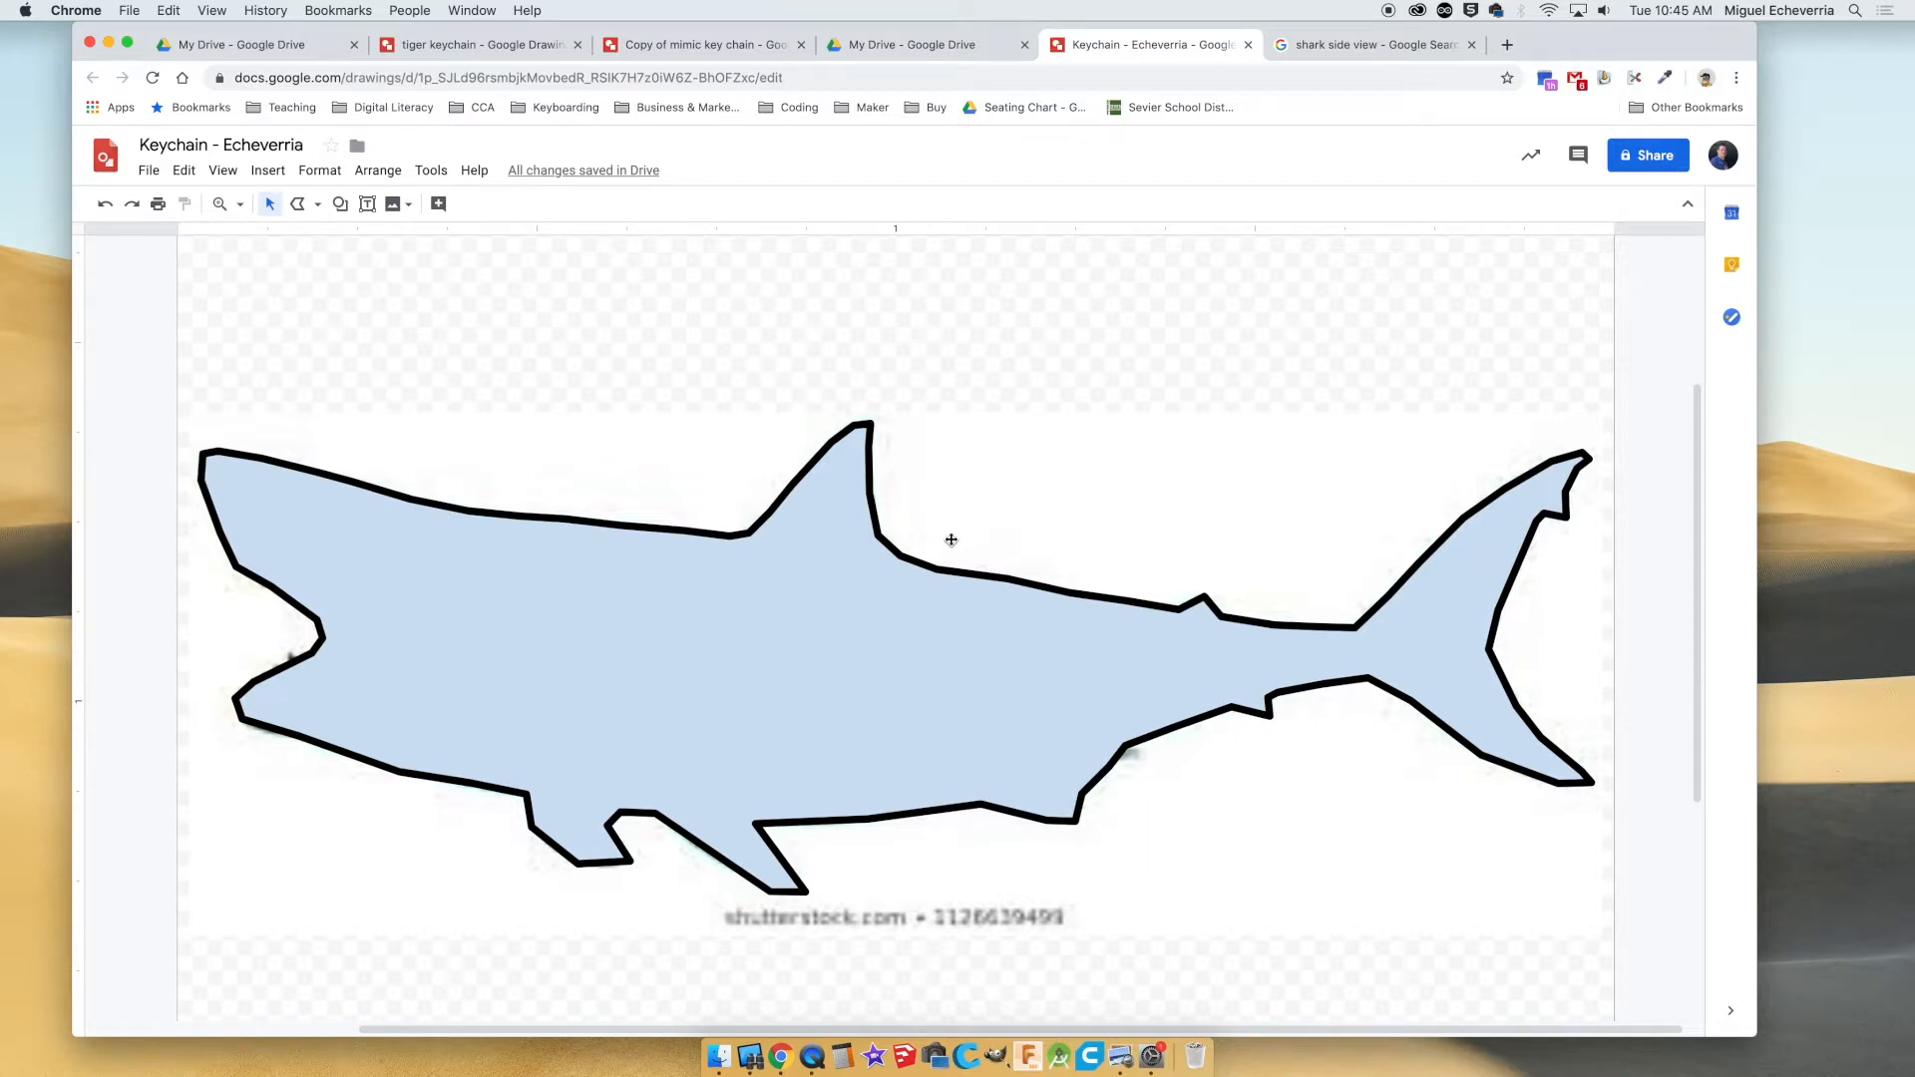
{"action": "left_click", "coordinate": [738, 578]}
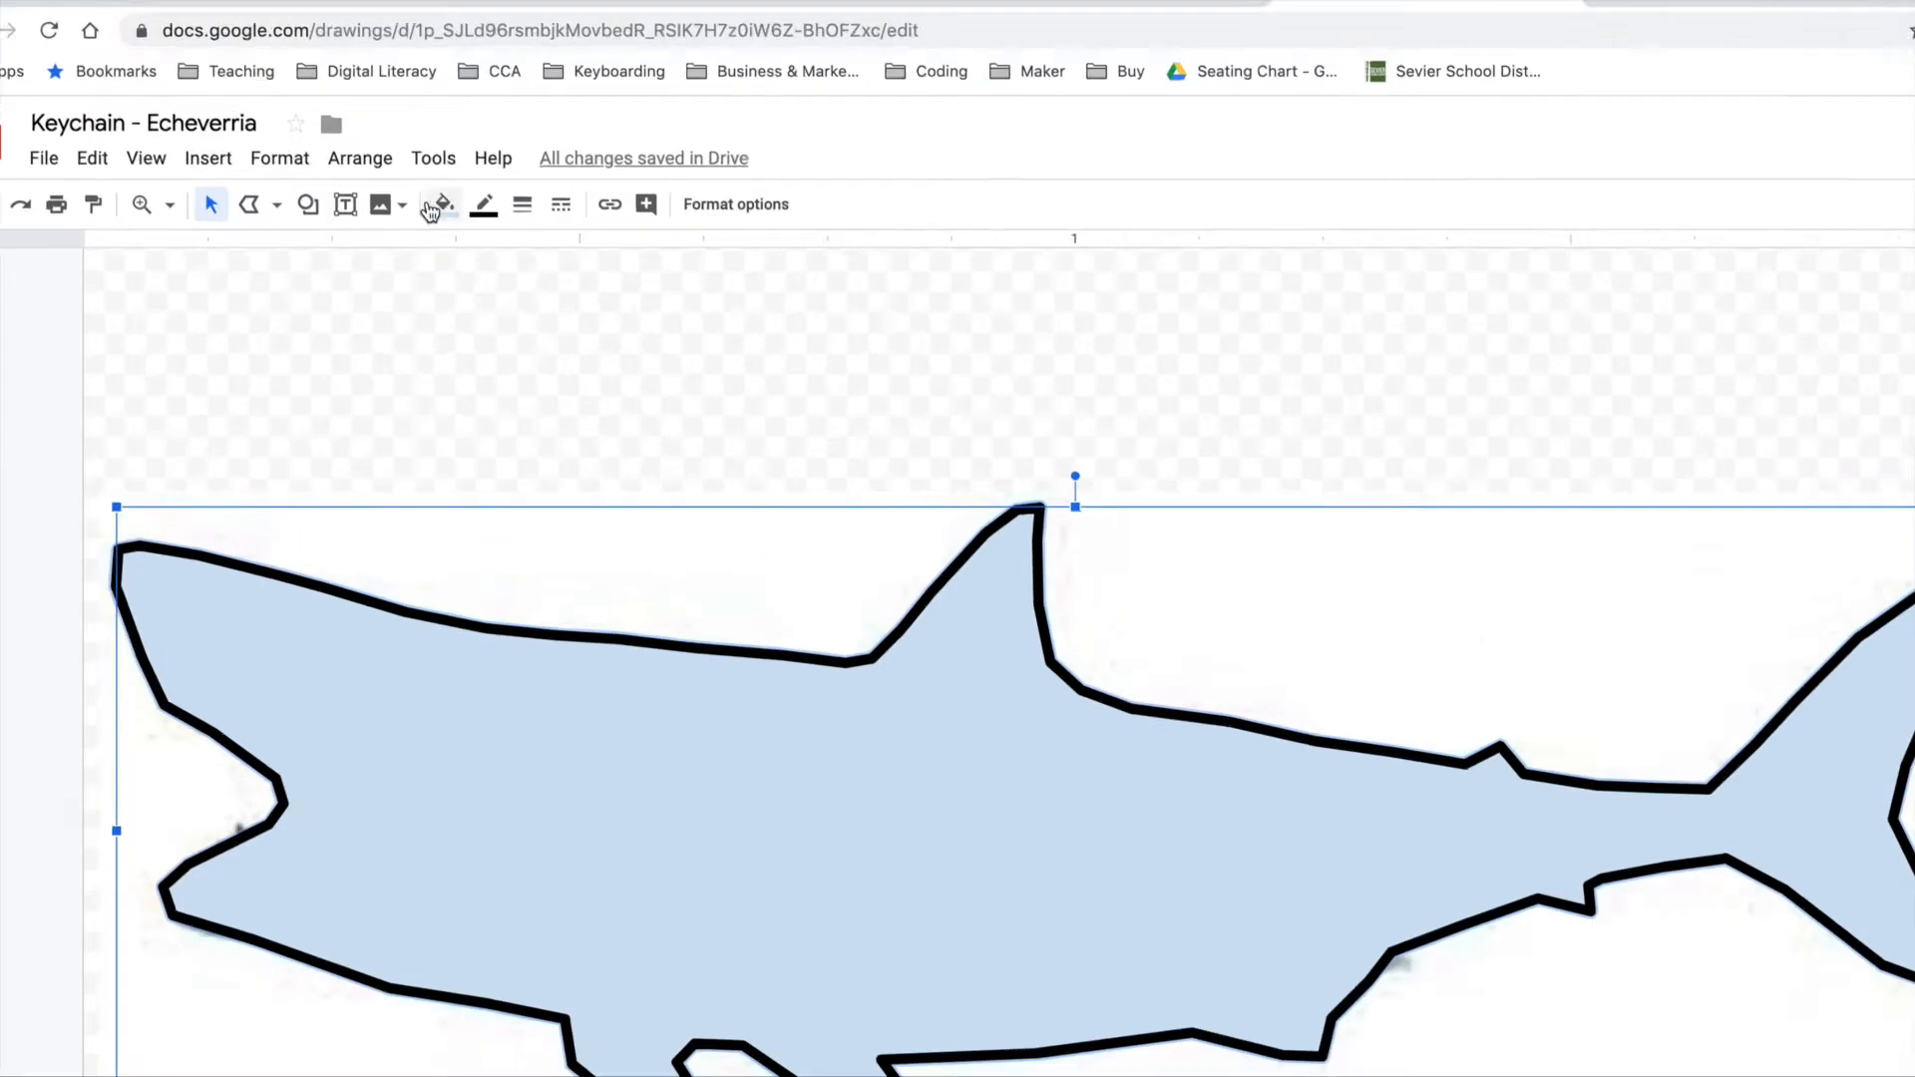
{"action": "left_click", "coordinate": [439, 203]}
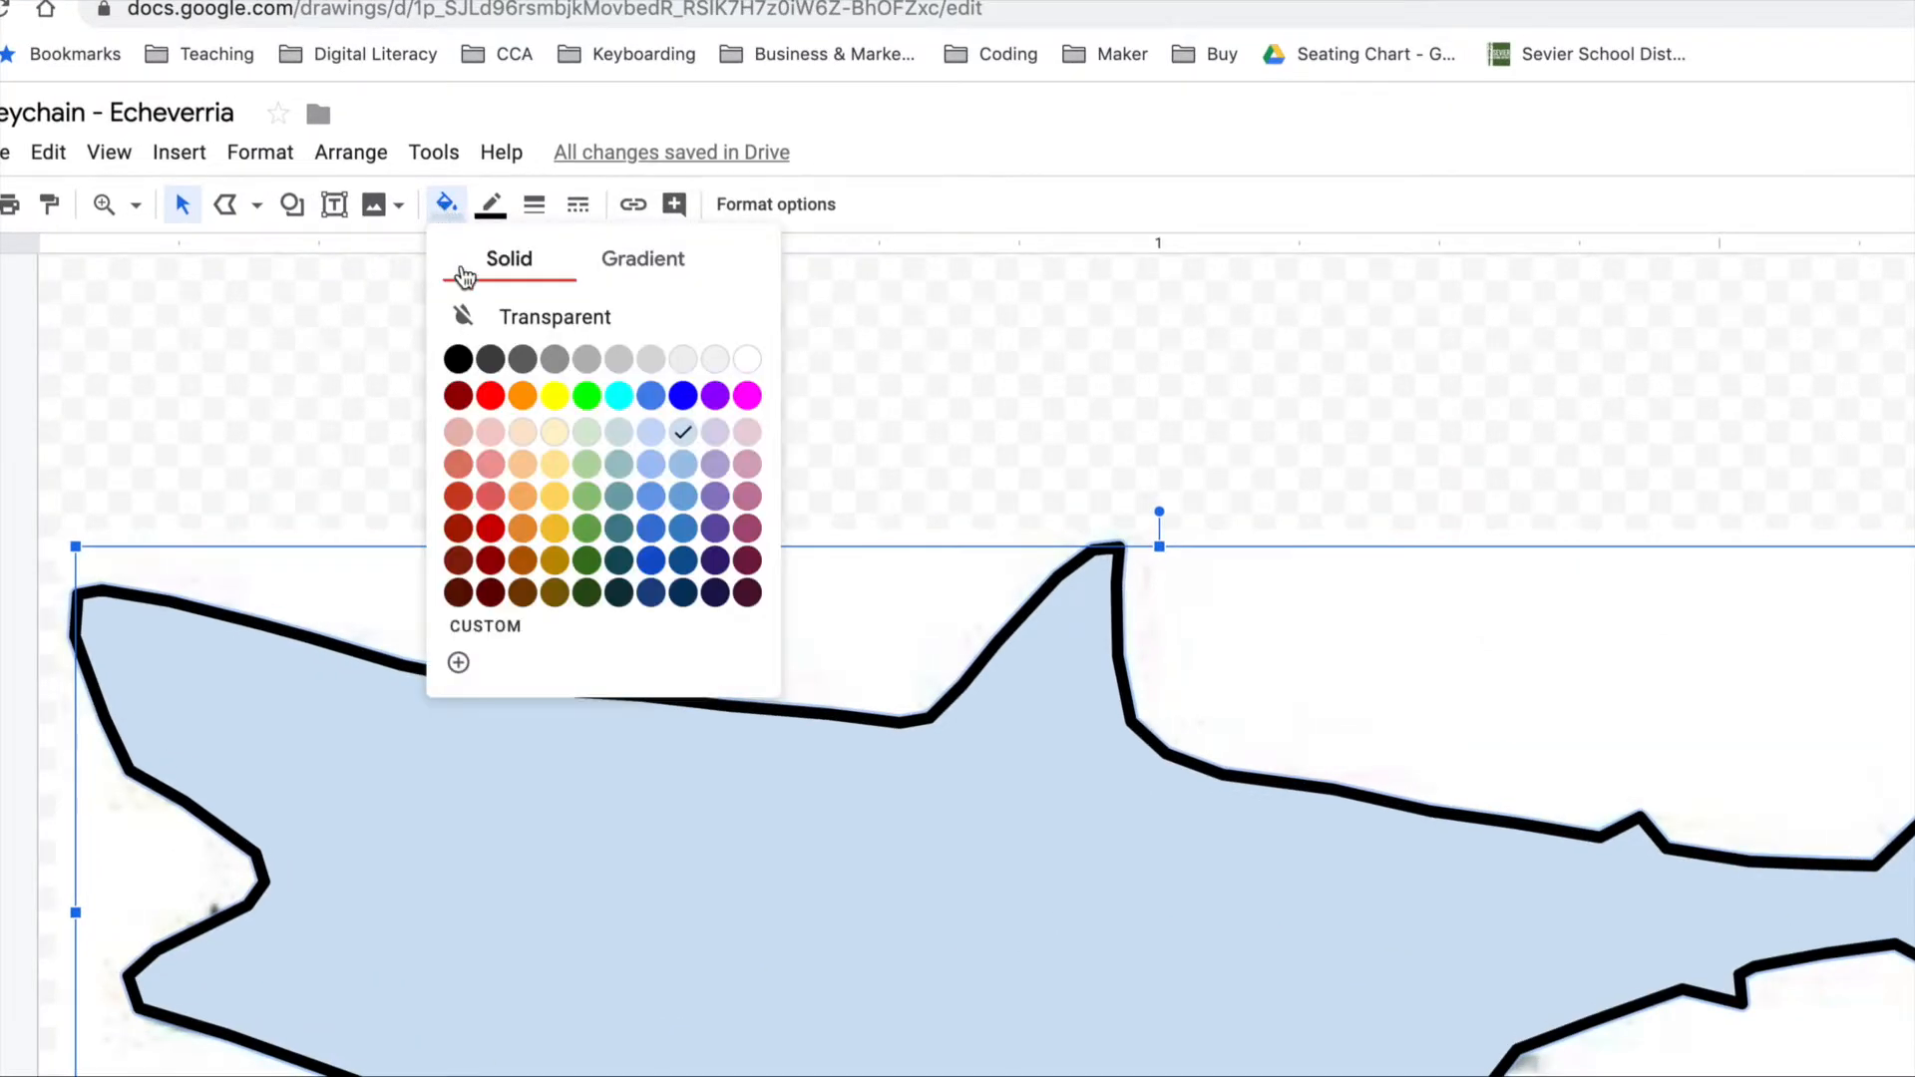
{"action": "left_click", "coordinate": [491, 404]}
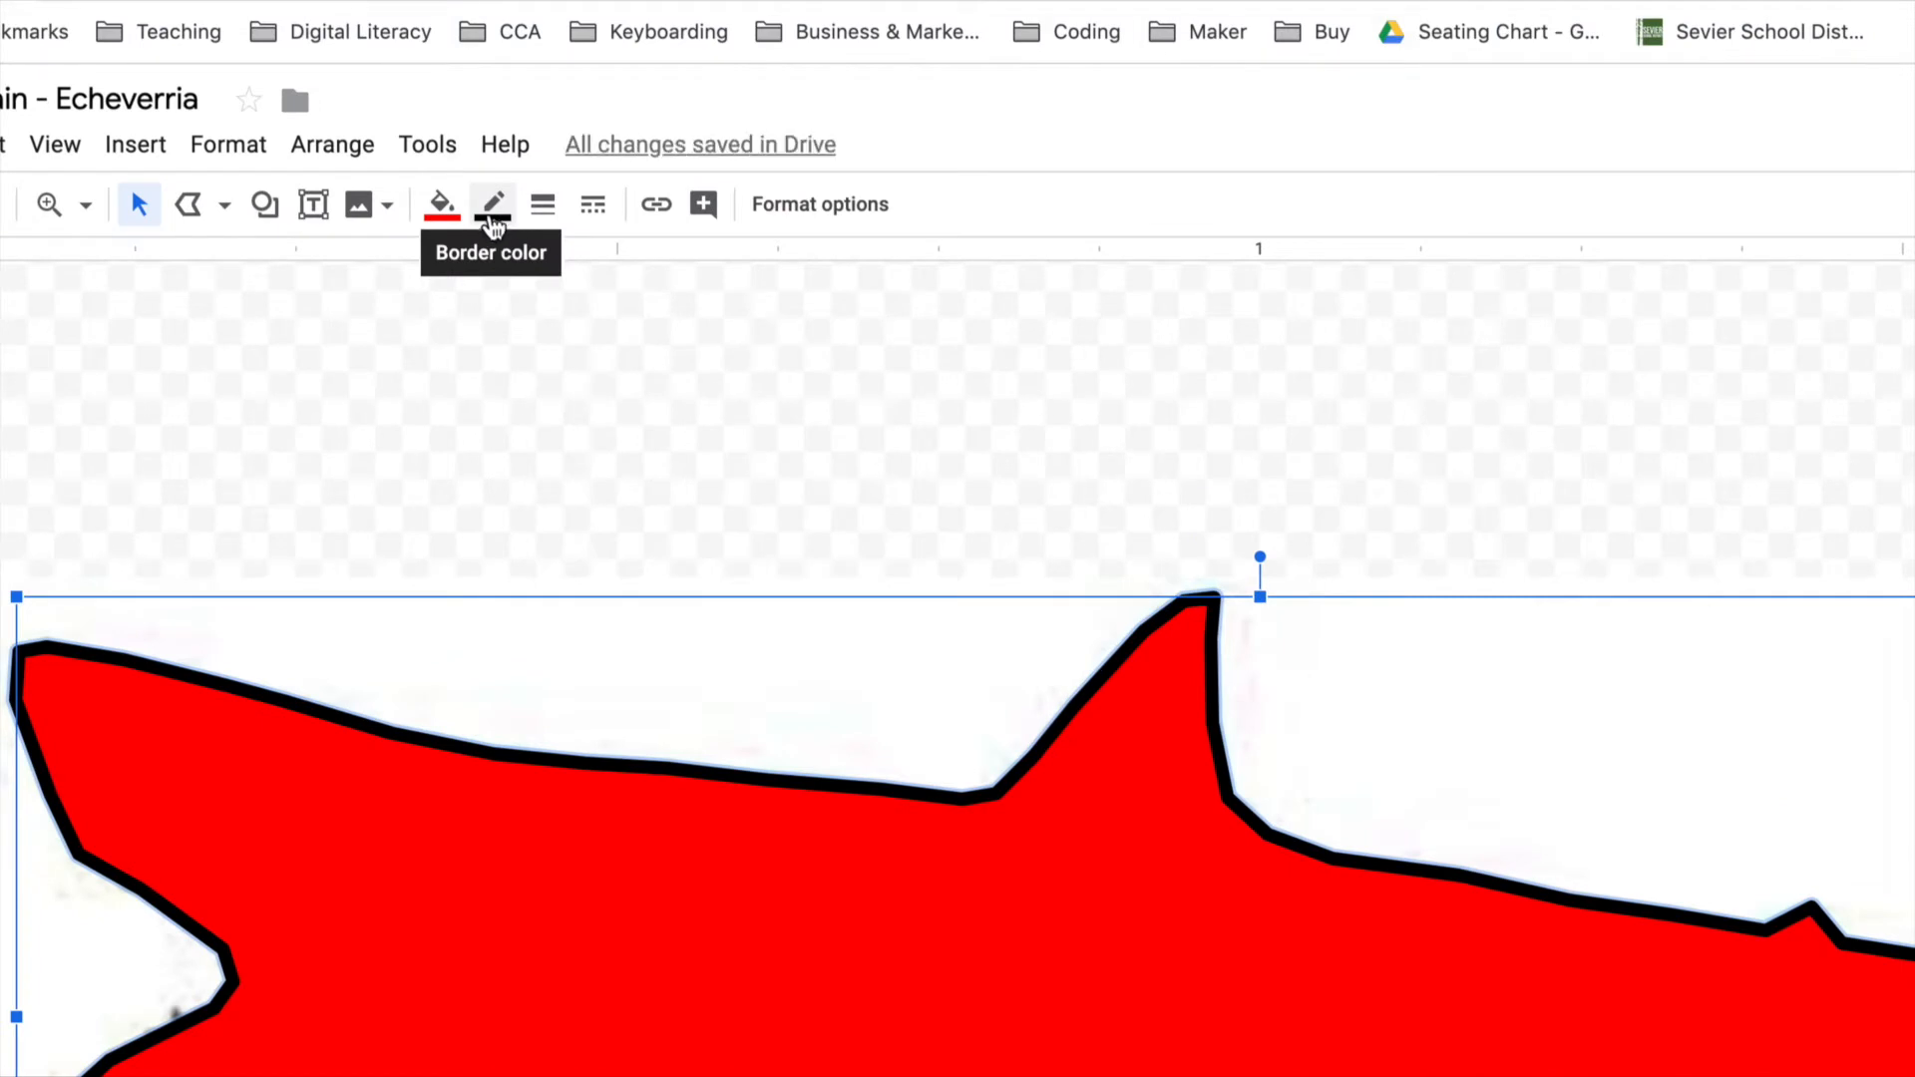
{"action": "left_click", "coordinate": [495, 211]}
{"action": "left_click", "coordinate": [546, 365]}
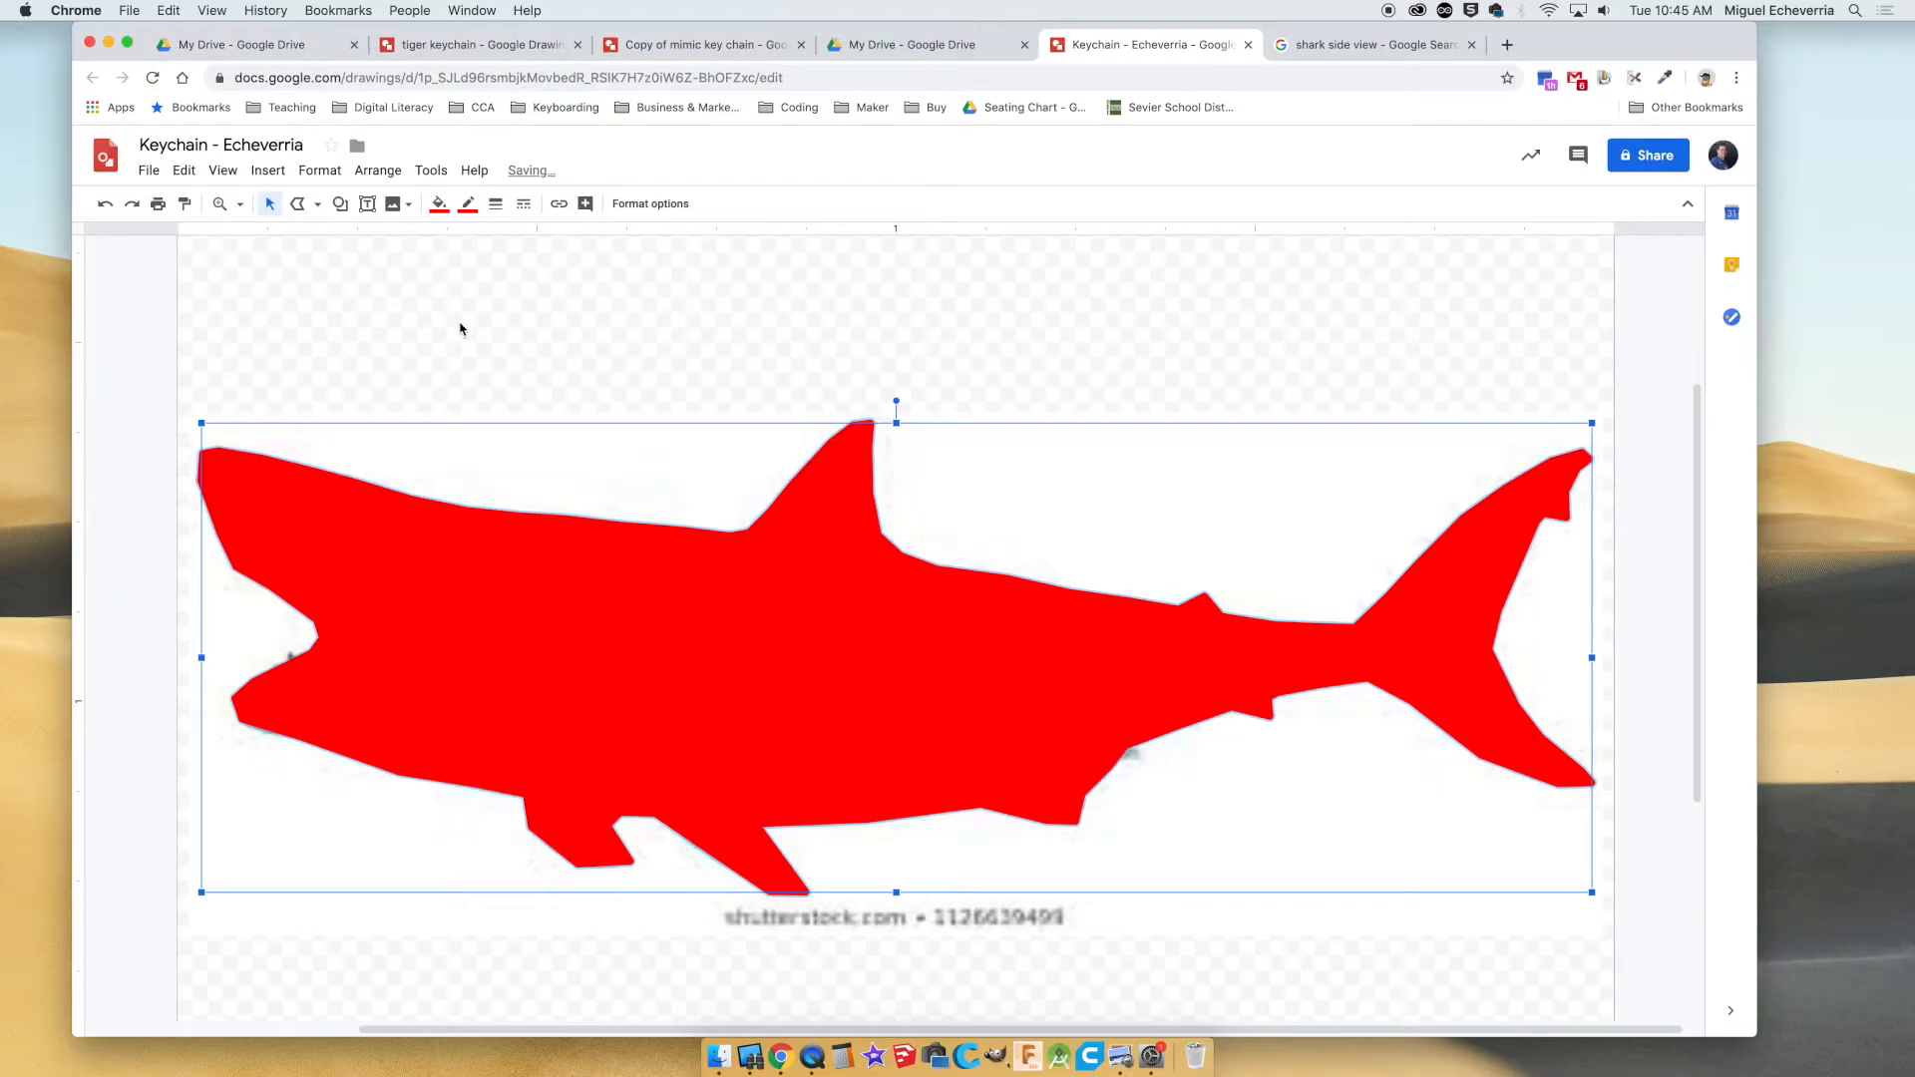
Move the original shark picture out from under the red silhouette to the empty area beside the canvas.
{"action": "left_click", "coordinate": [493, 361]}
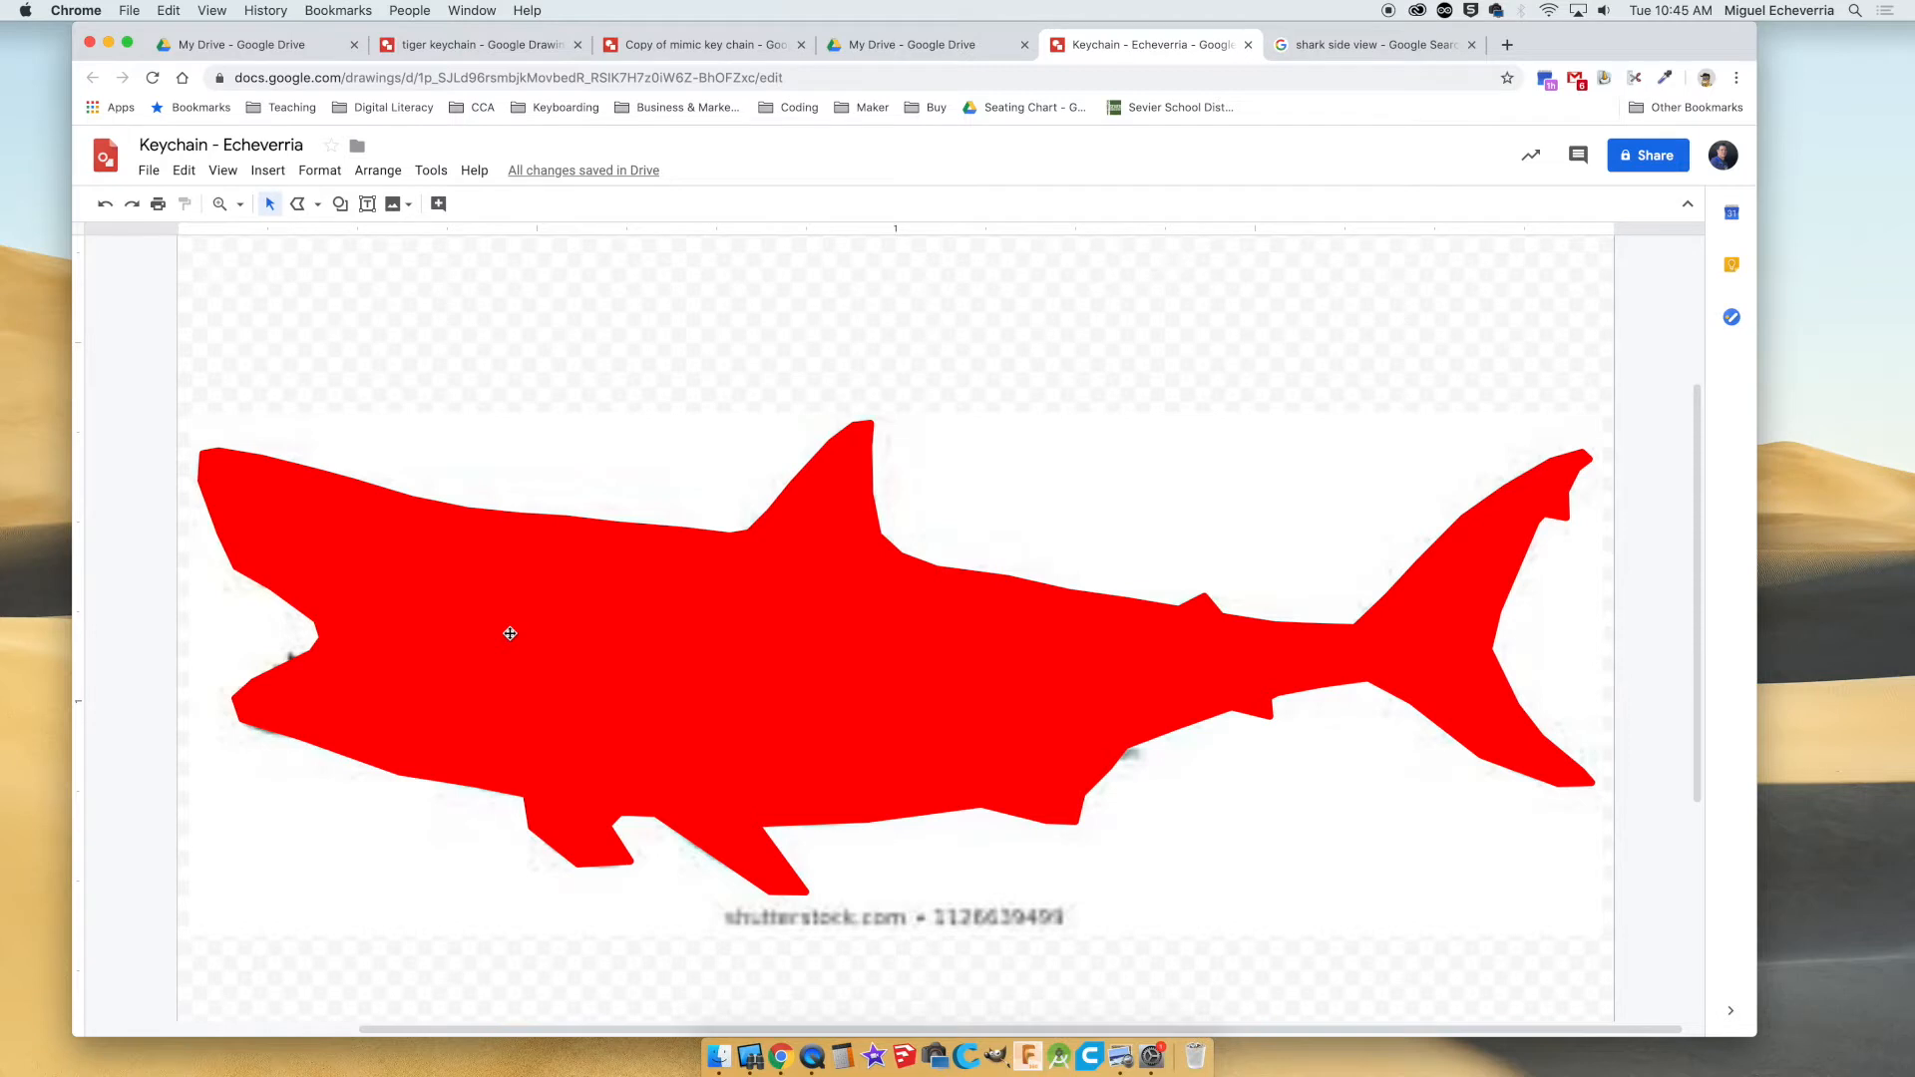
{"action": "key", "text": "alt+super+minus"}
{"action": "left_click_drag", "start_coordinate": [970, 542], "coordinate": [1362, 619]}
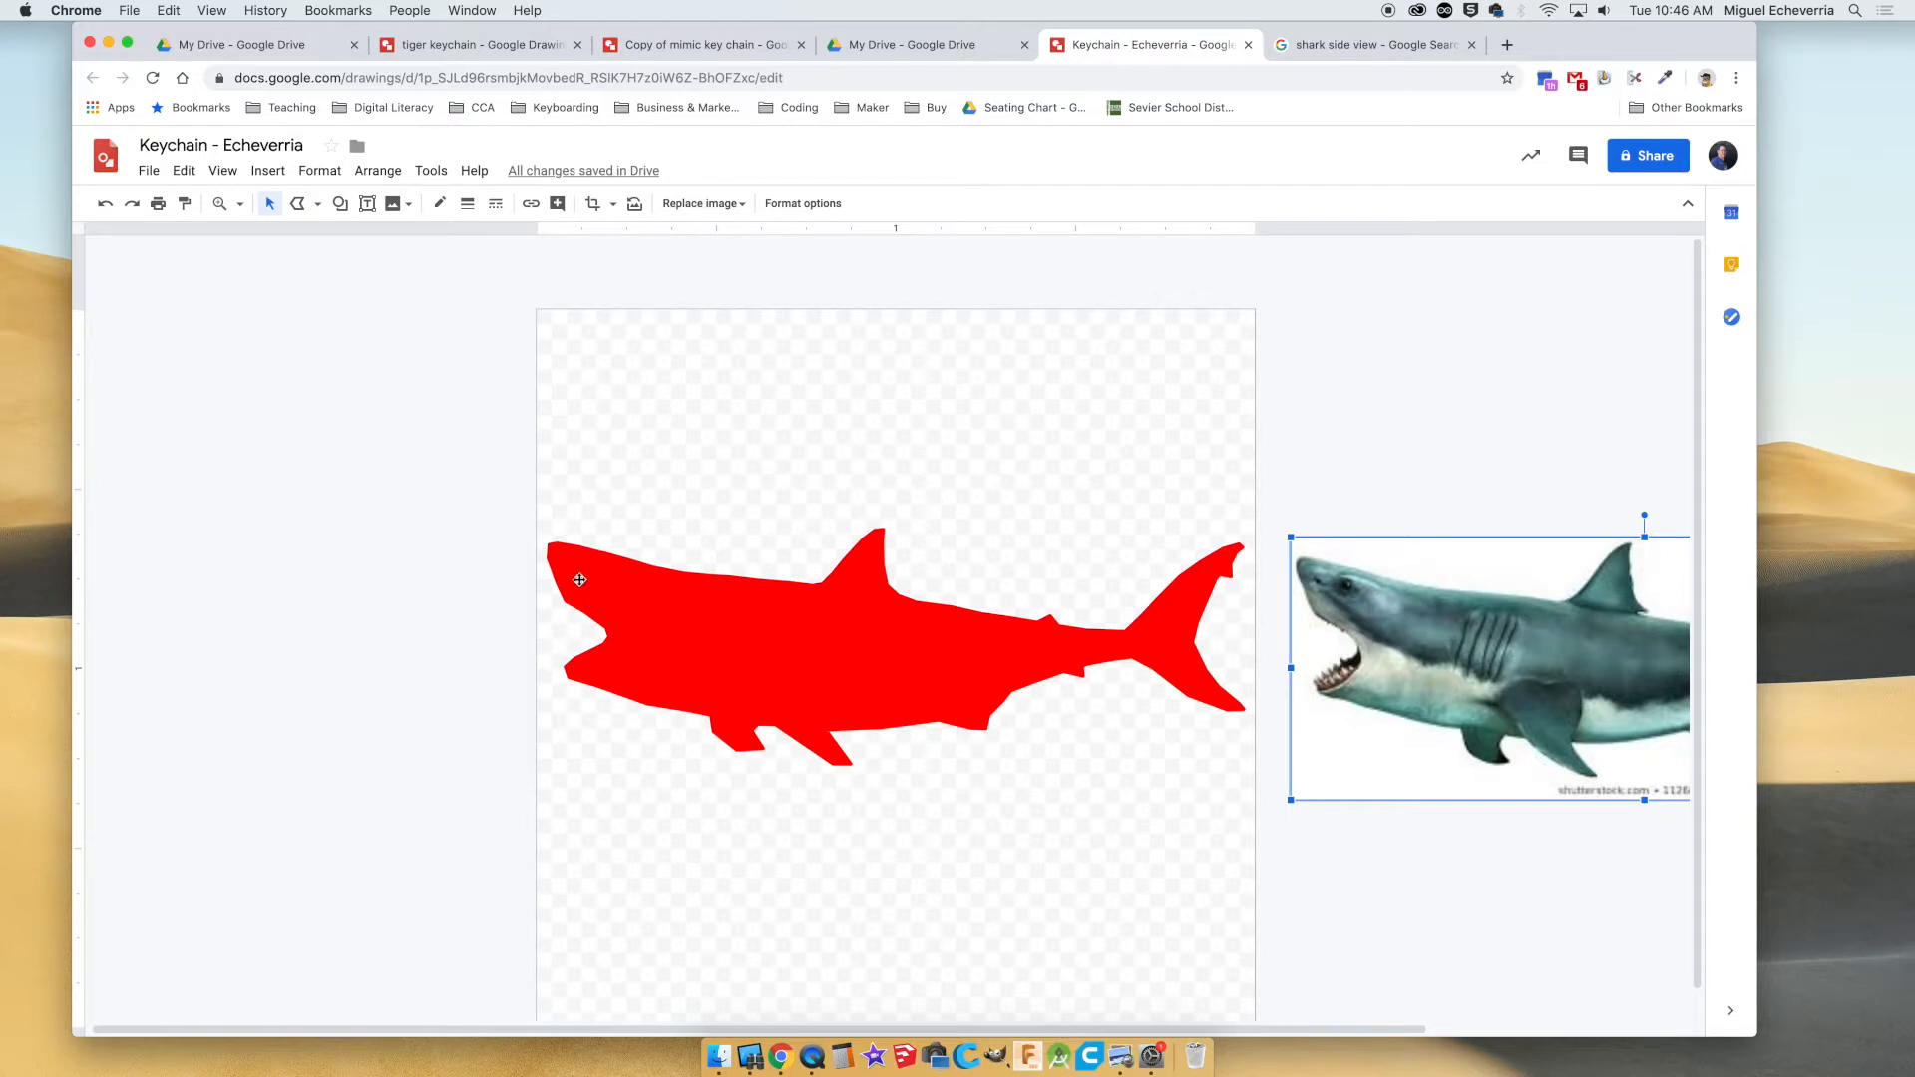
Draw a small circle on the red shark's head as its eye.
{"action": "left_click", "coordinate": [341, 203]}
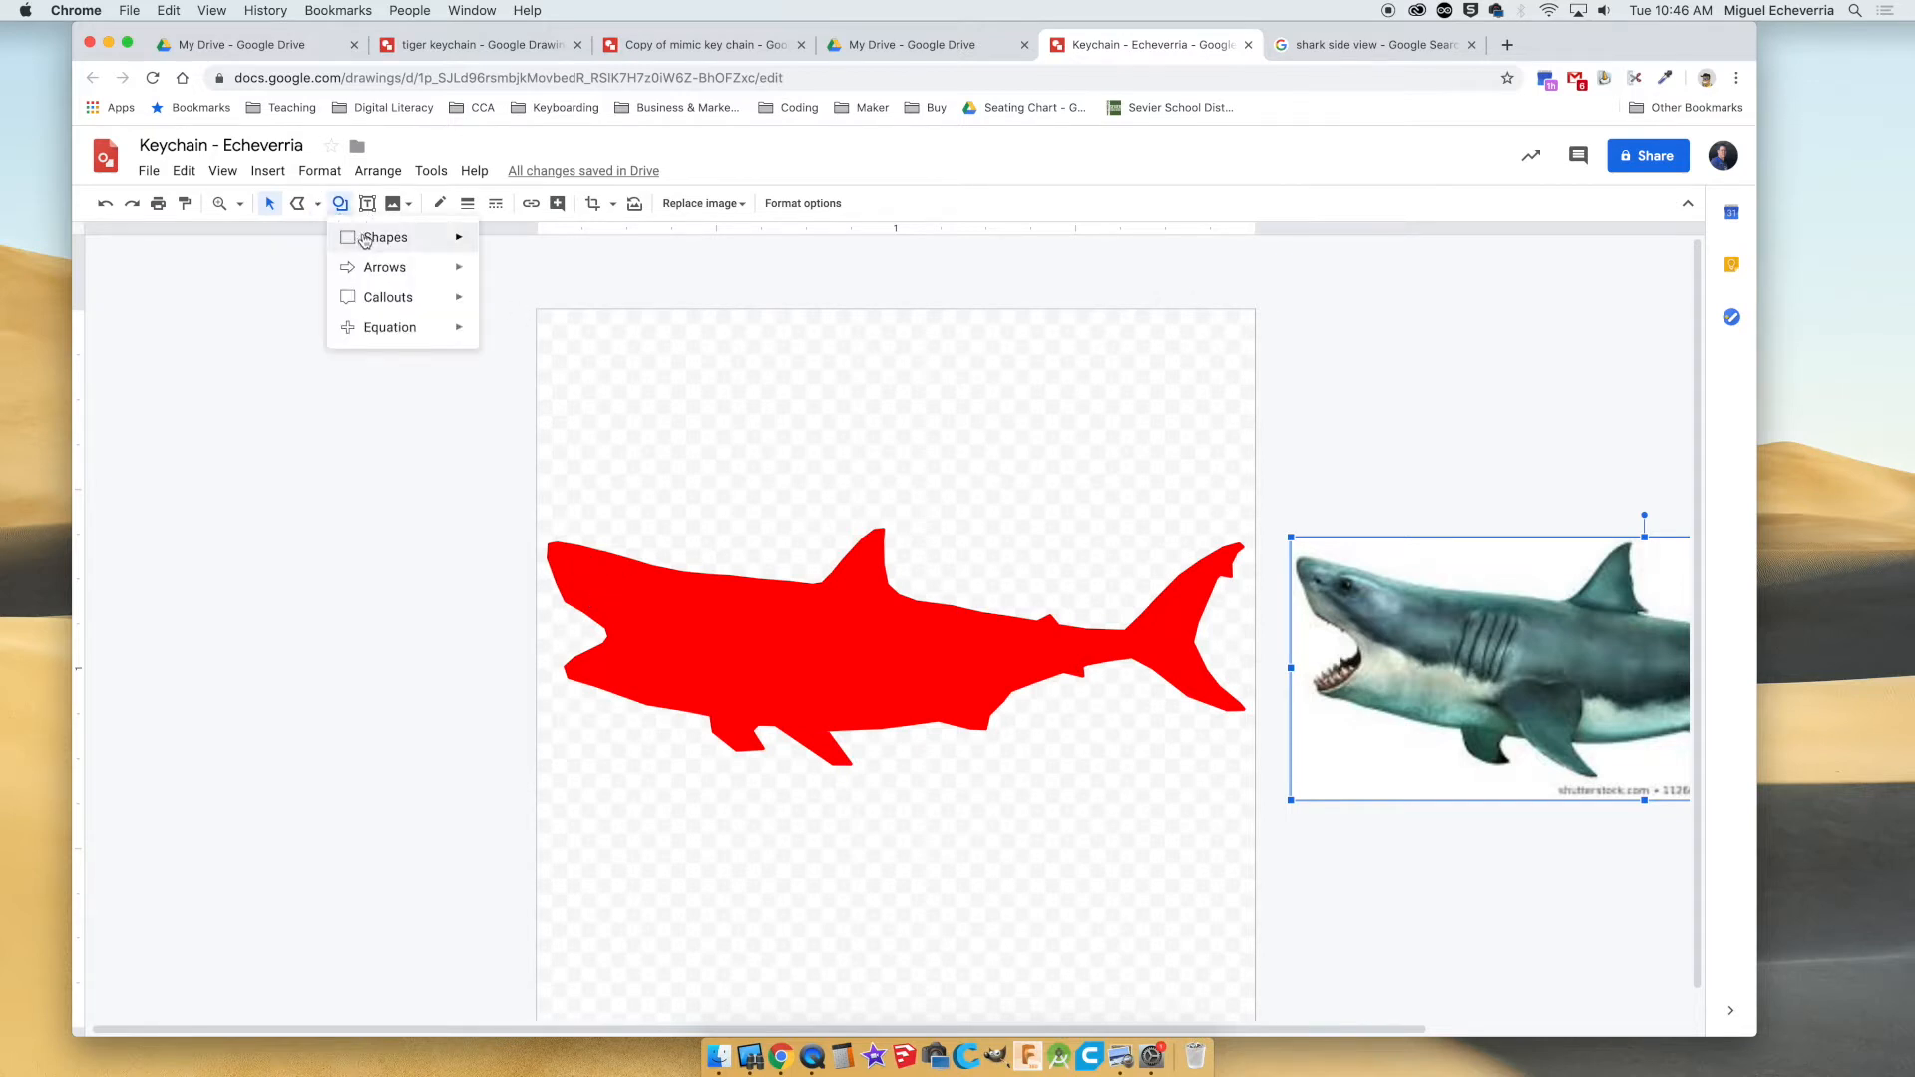
{"action": "mouse_move", "coordinate": [424, 242]}
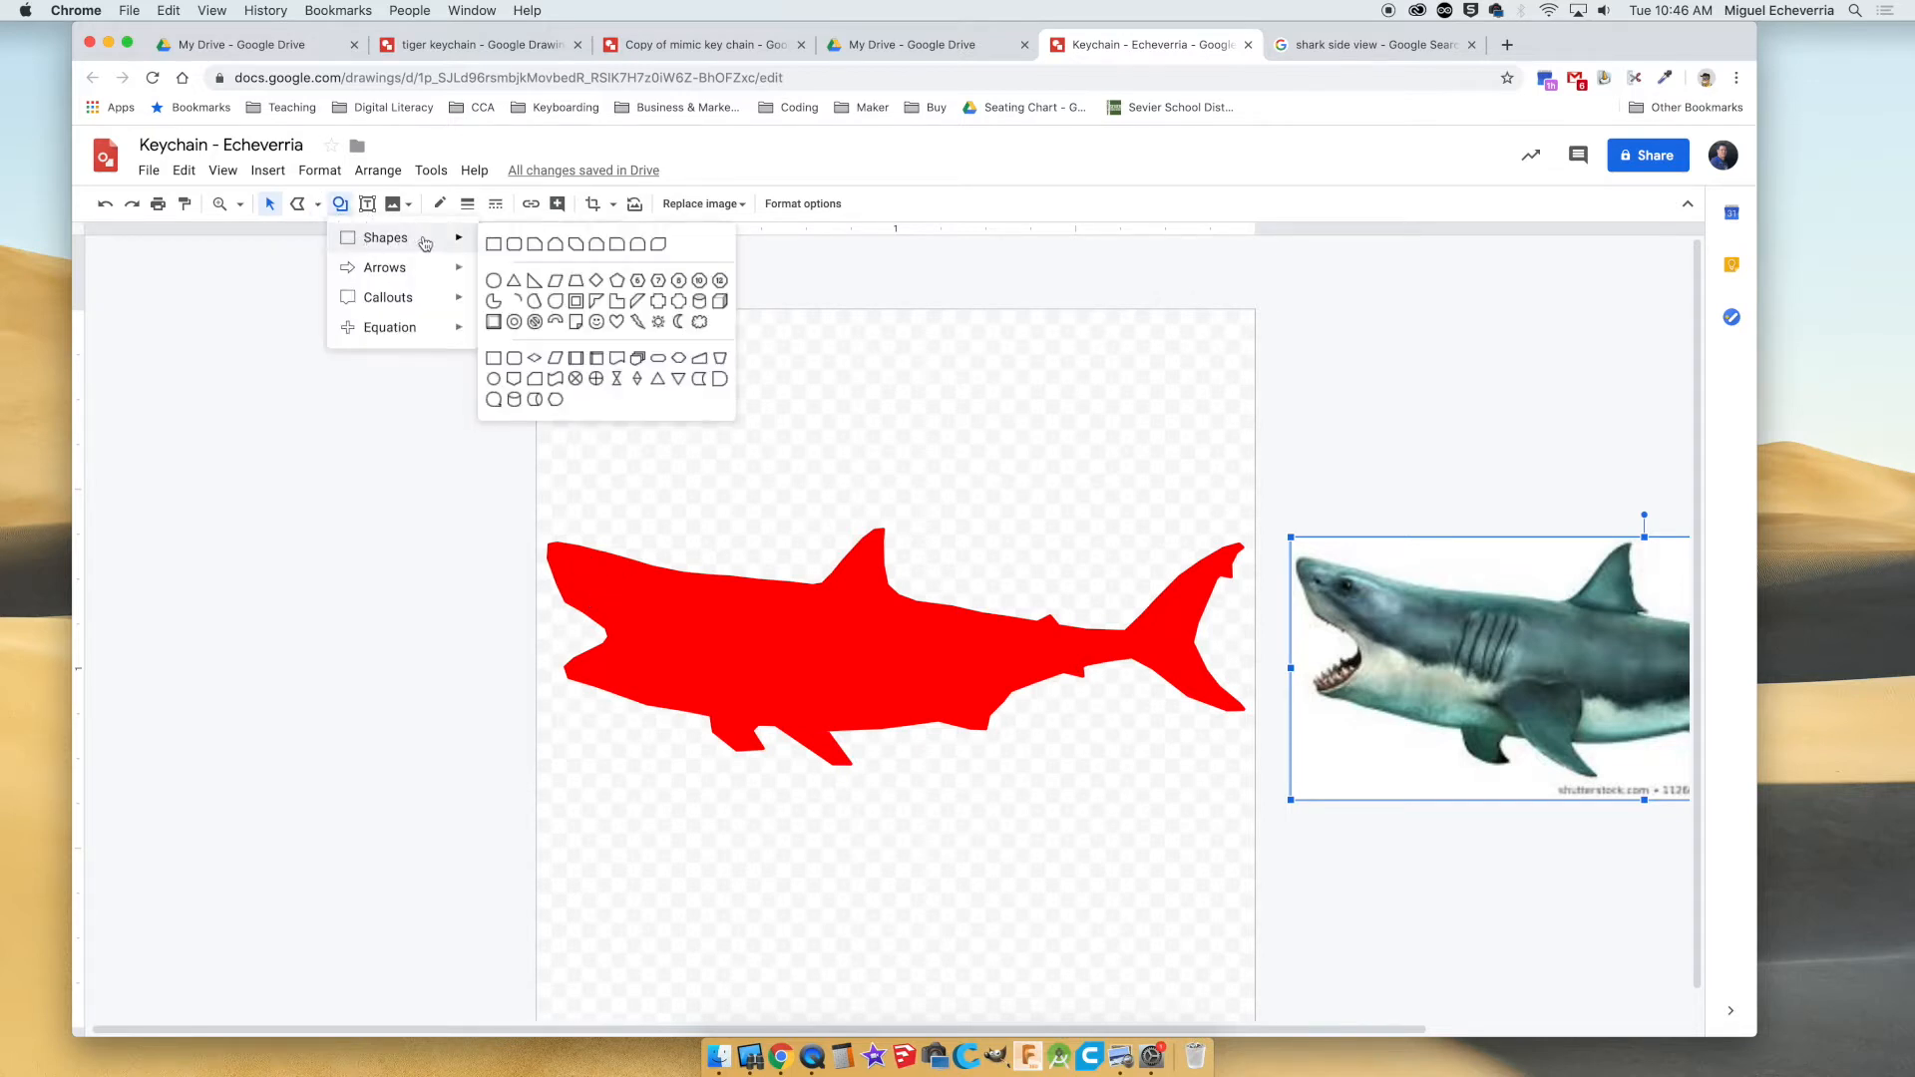
{"action": "left_click", "coordinate": [513, 281]}
{"action": "left_click_drag", "start_coordinate": [578, 556], "coordinate": [625, 603]}
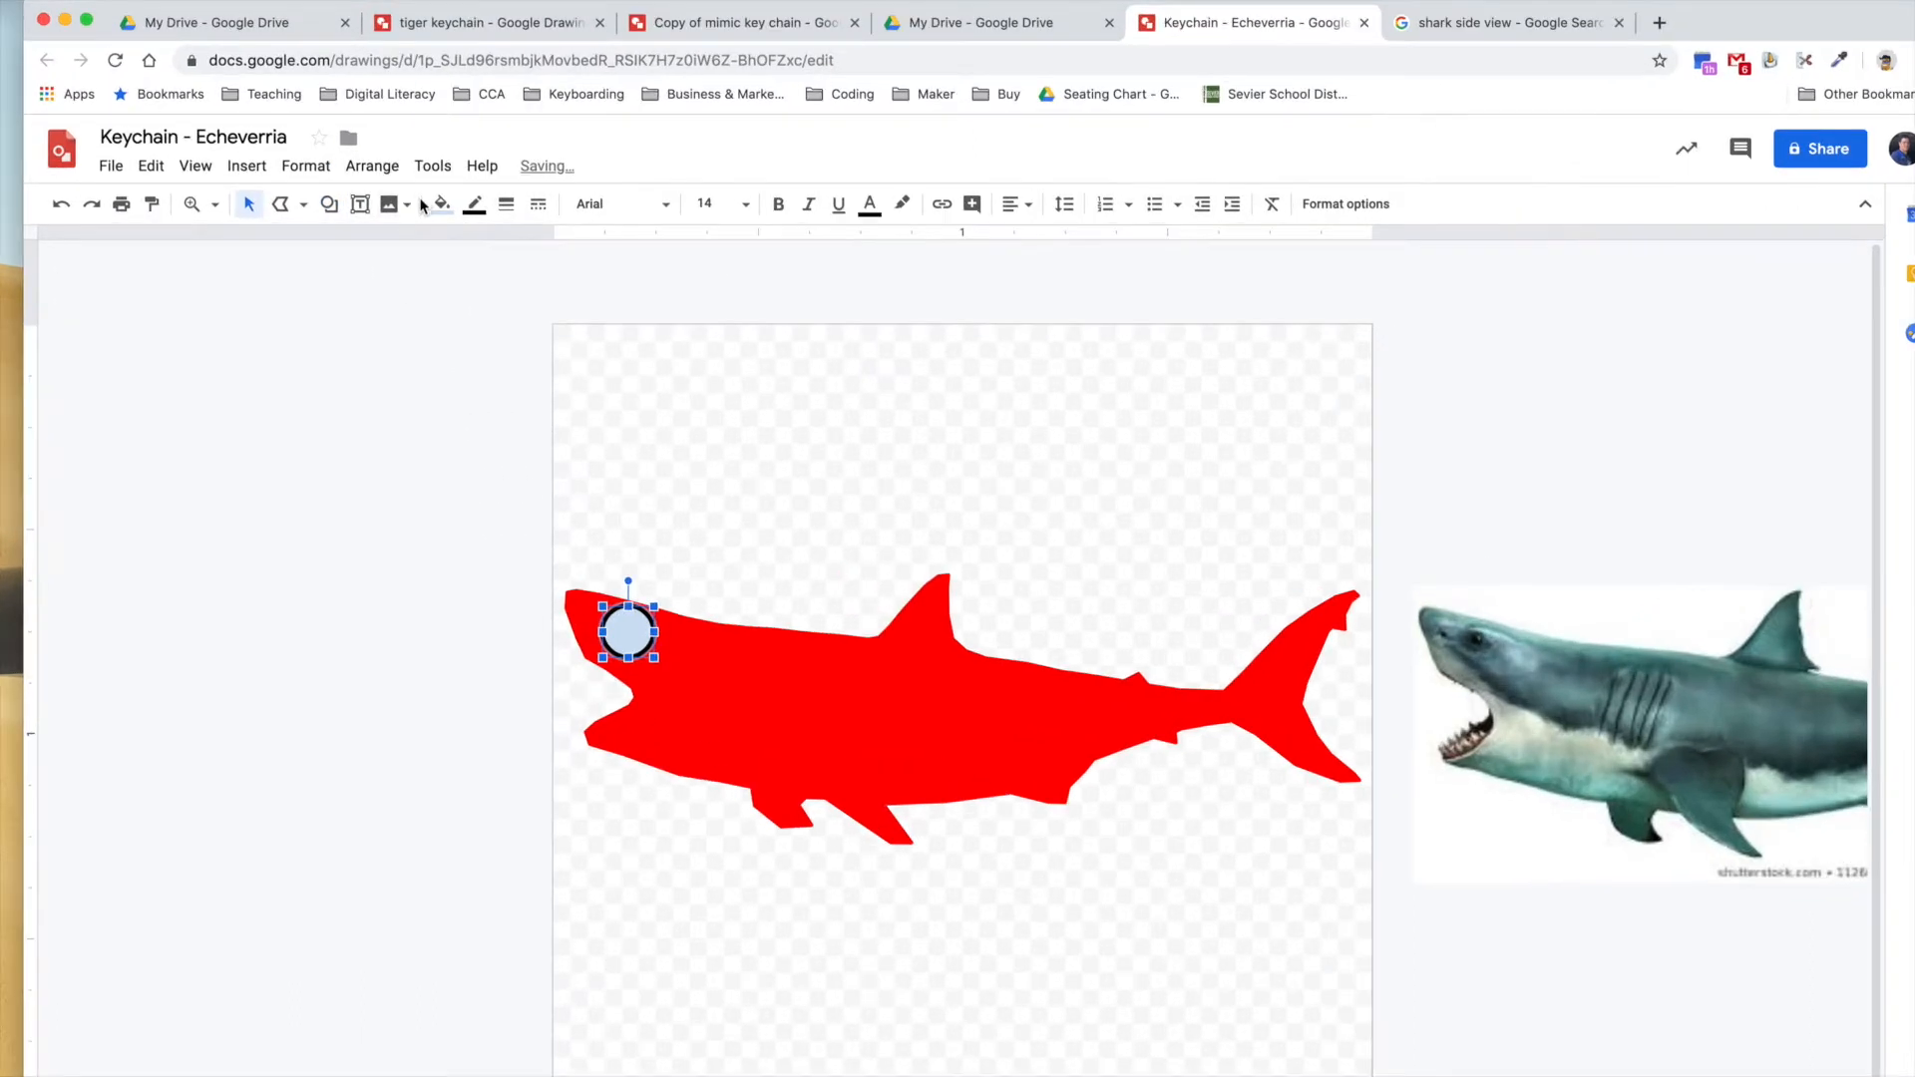
Give the small circle eye on the shark's head a solid yellow fill and a matching yellow border.
{"action": "left_click", "coordinate": [439, 203]}
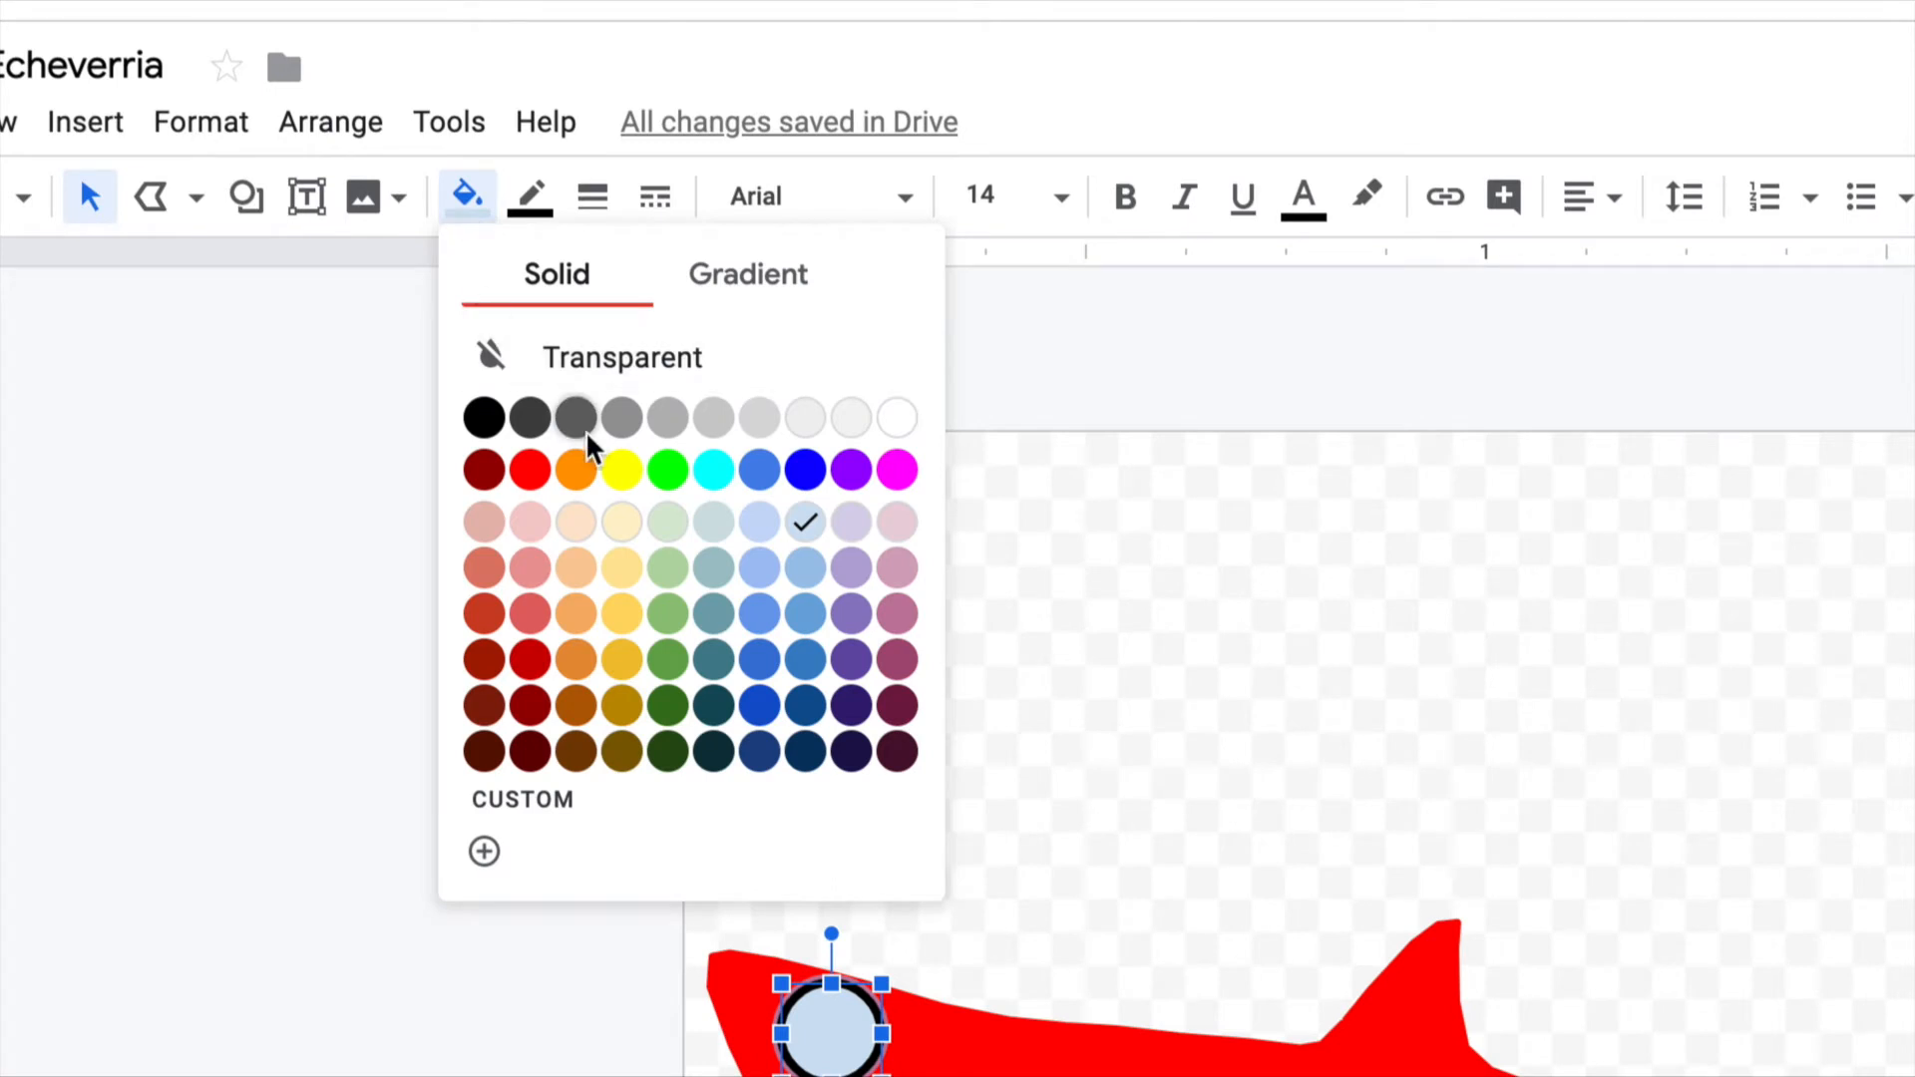
{"action": "left_click", "coordinate": [622, 470]}
{"action": "left_click", "coordinate": [530, 196]}
{"action": "left_click", "coordinate": [685, 393]}
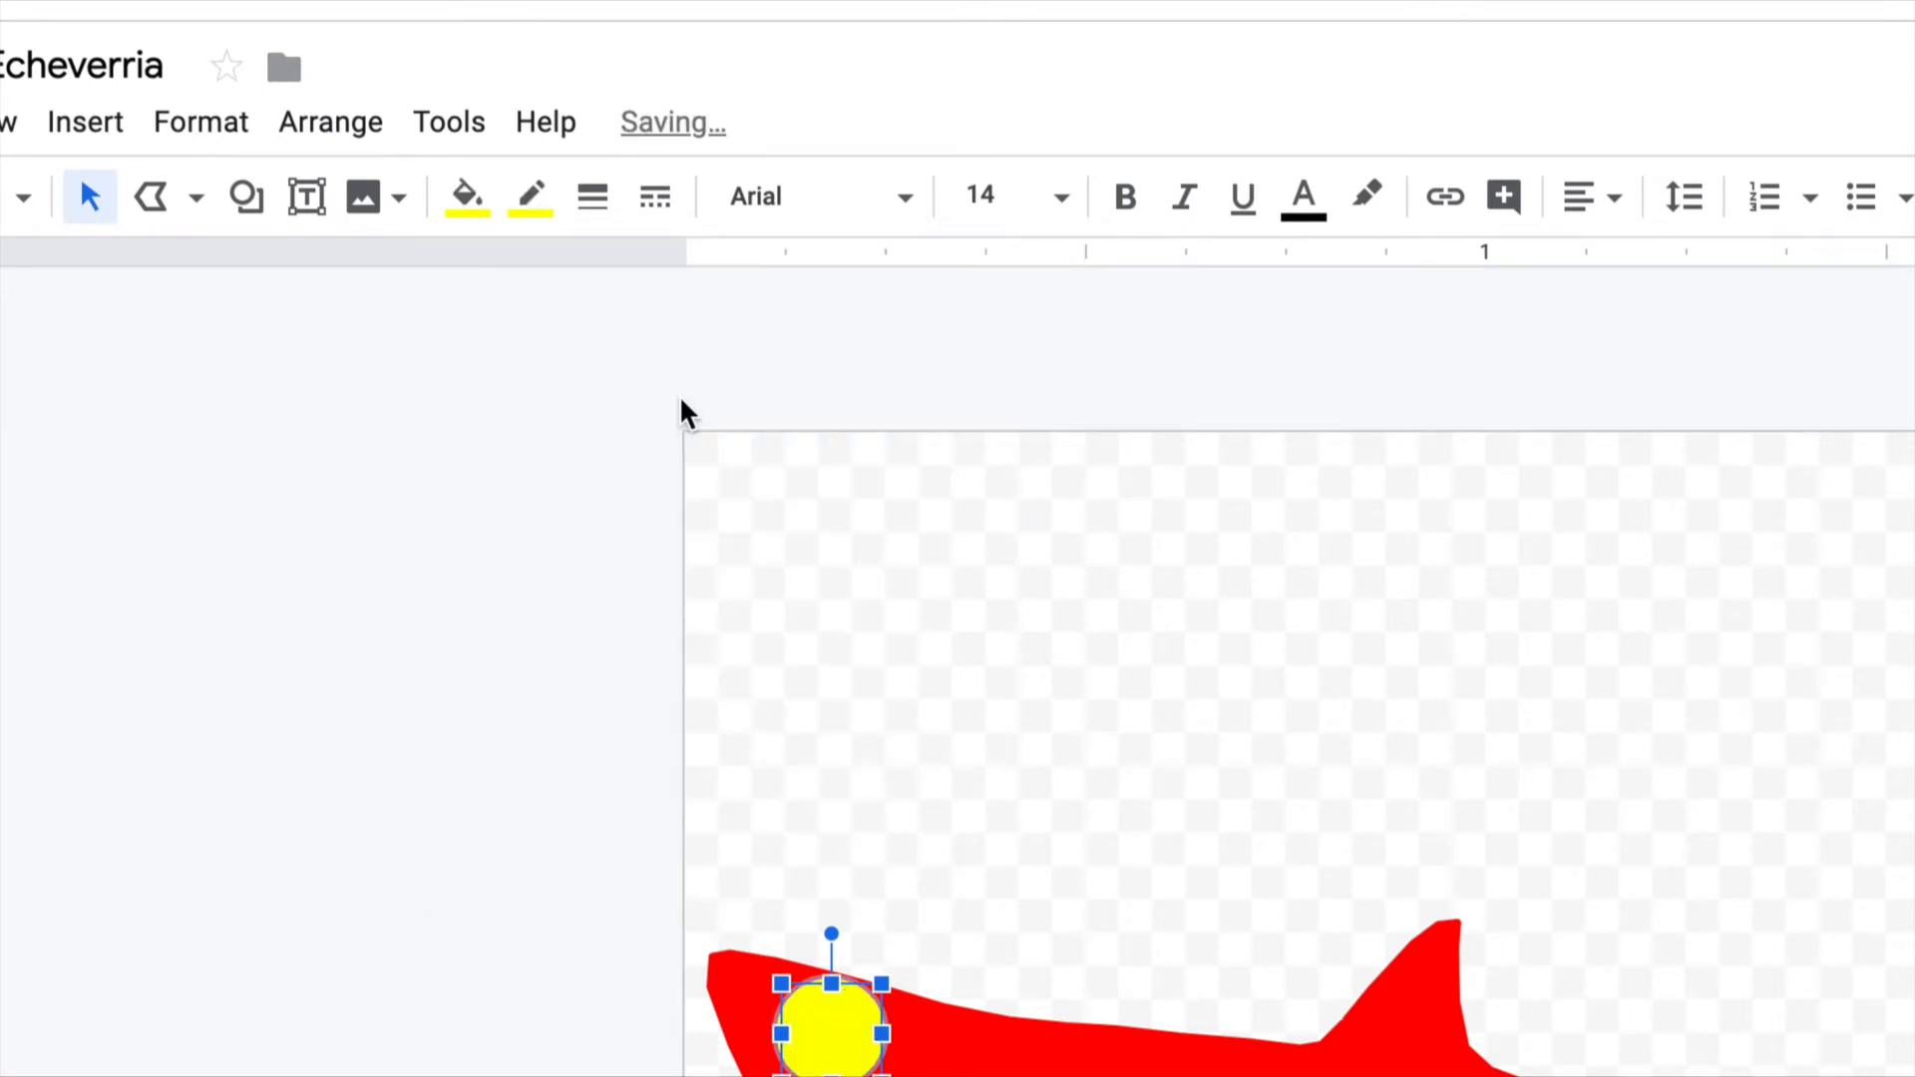
Shrink the yellow eye slightly and keep it in place on the shark's head.
{"action": "left_click", "coordinate": [847, 1076]}
{"action": "left_click", "coordinate": [704, 674]}
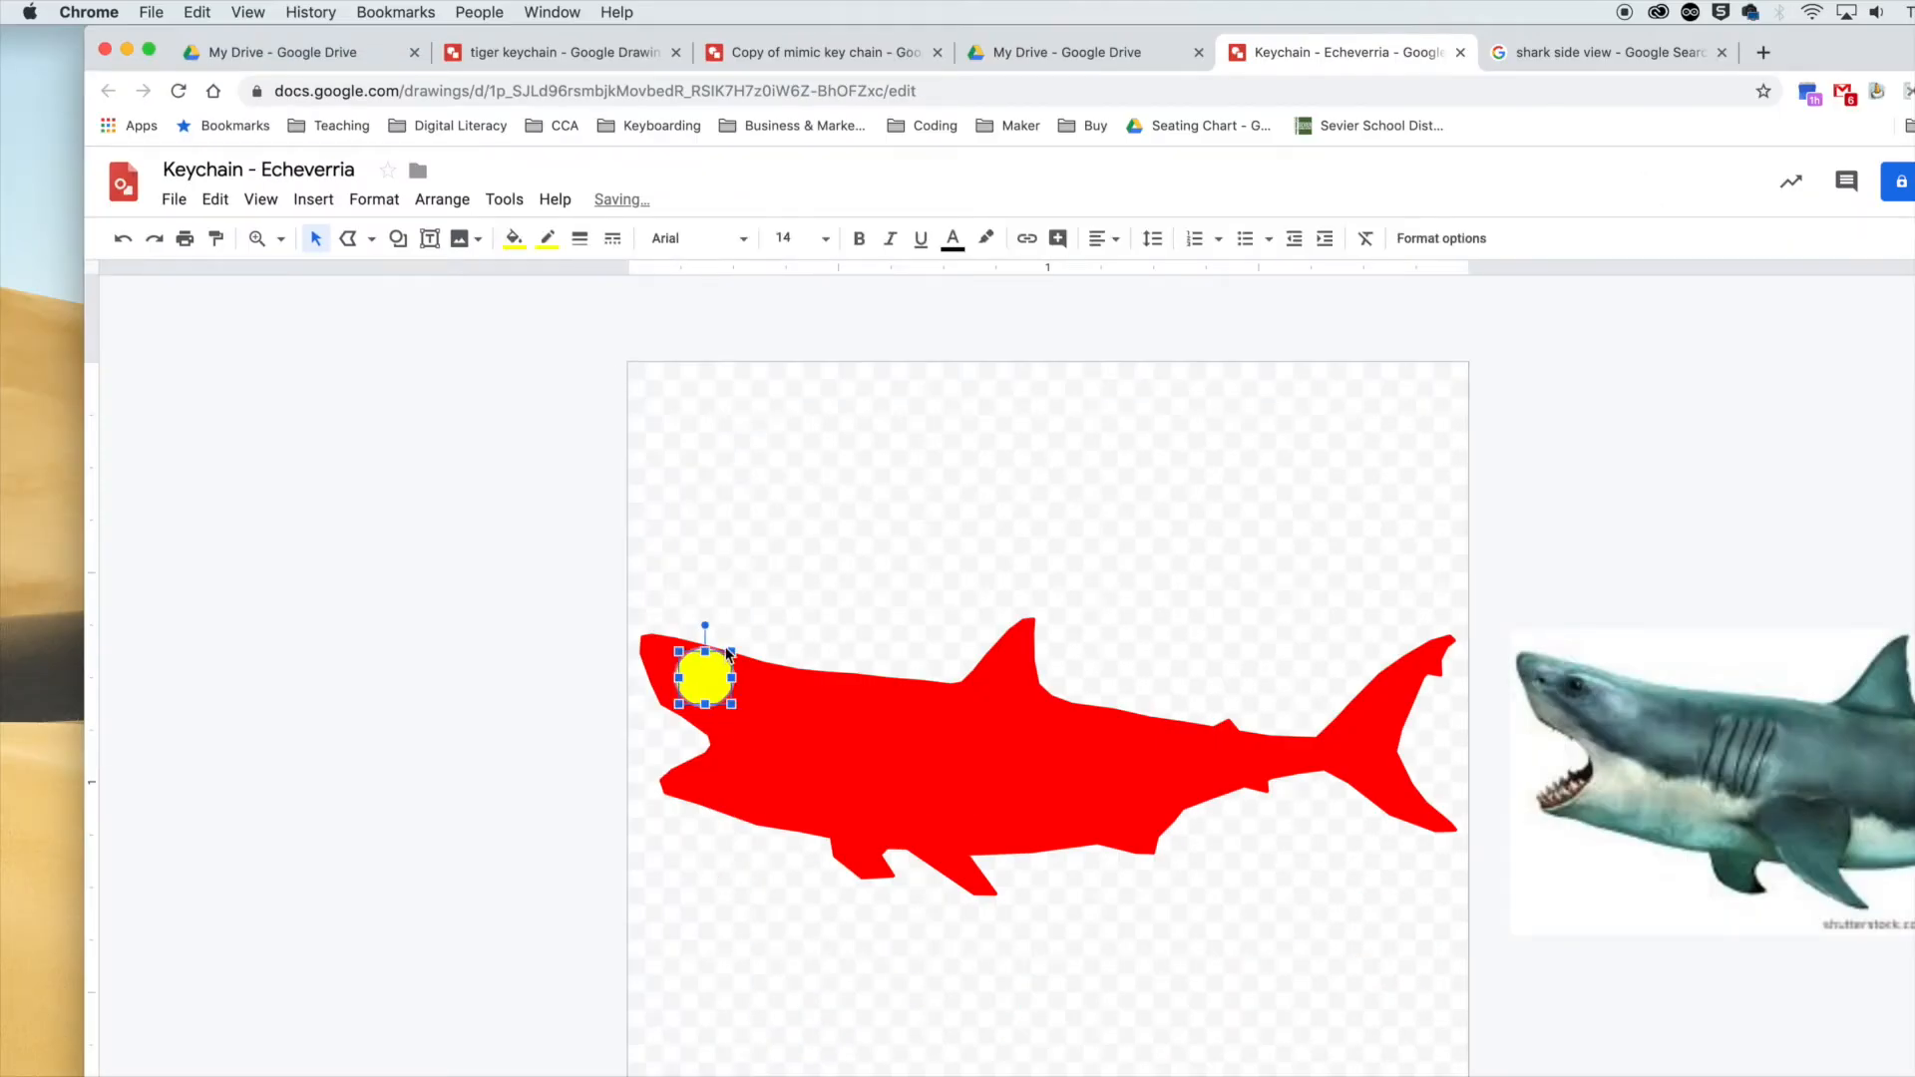
{"action": "left_click_drag", "start_coordinate": [732, 652], "coordinate": [722, 656]}
{"action": "left_click", "coordinate": [850, 636]}
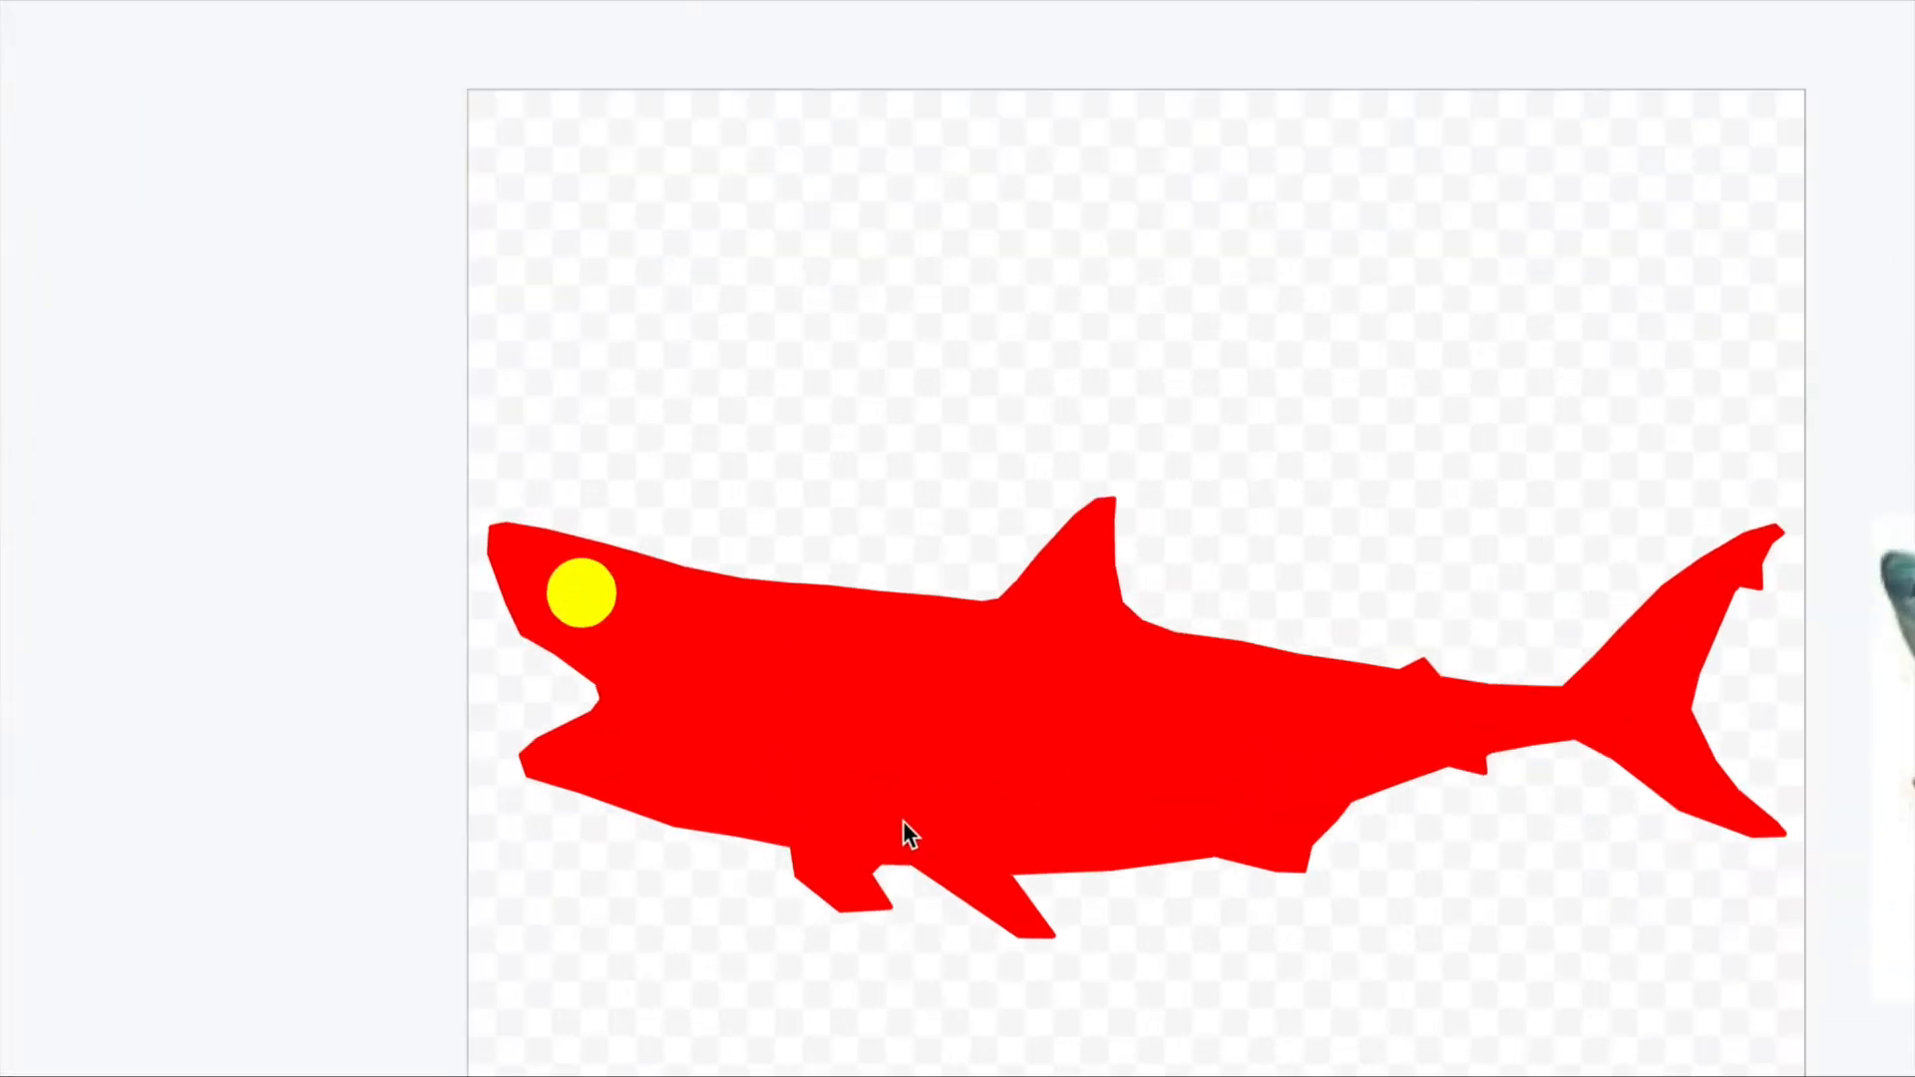
{"action": "left_click", "coordinate": [577, 594]}
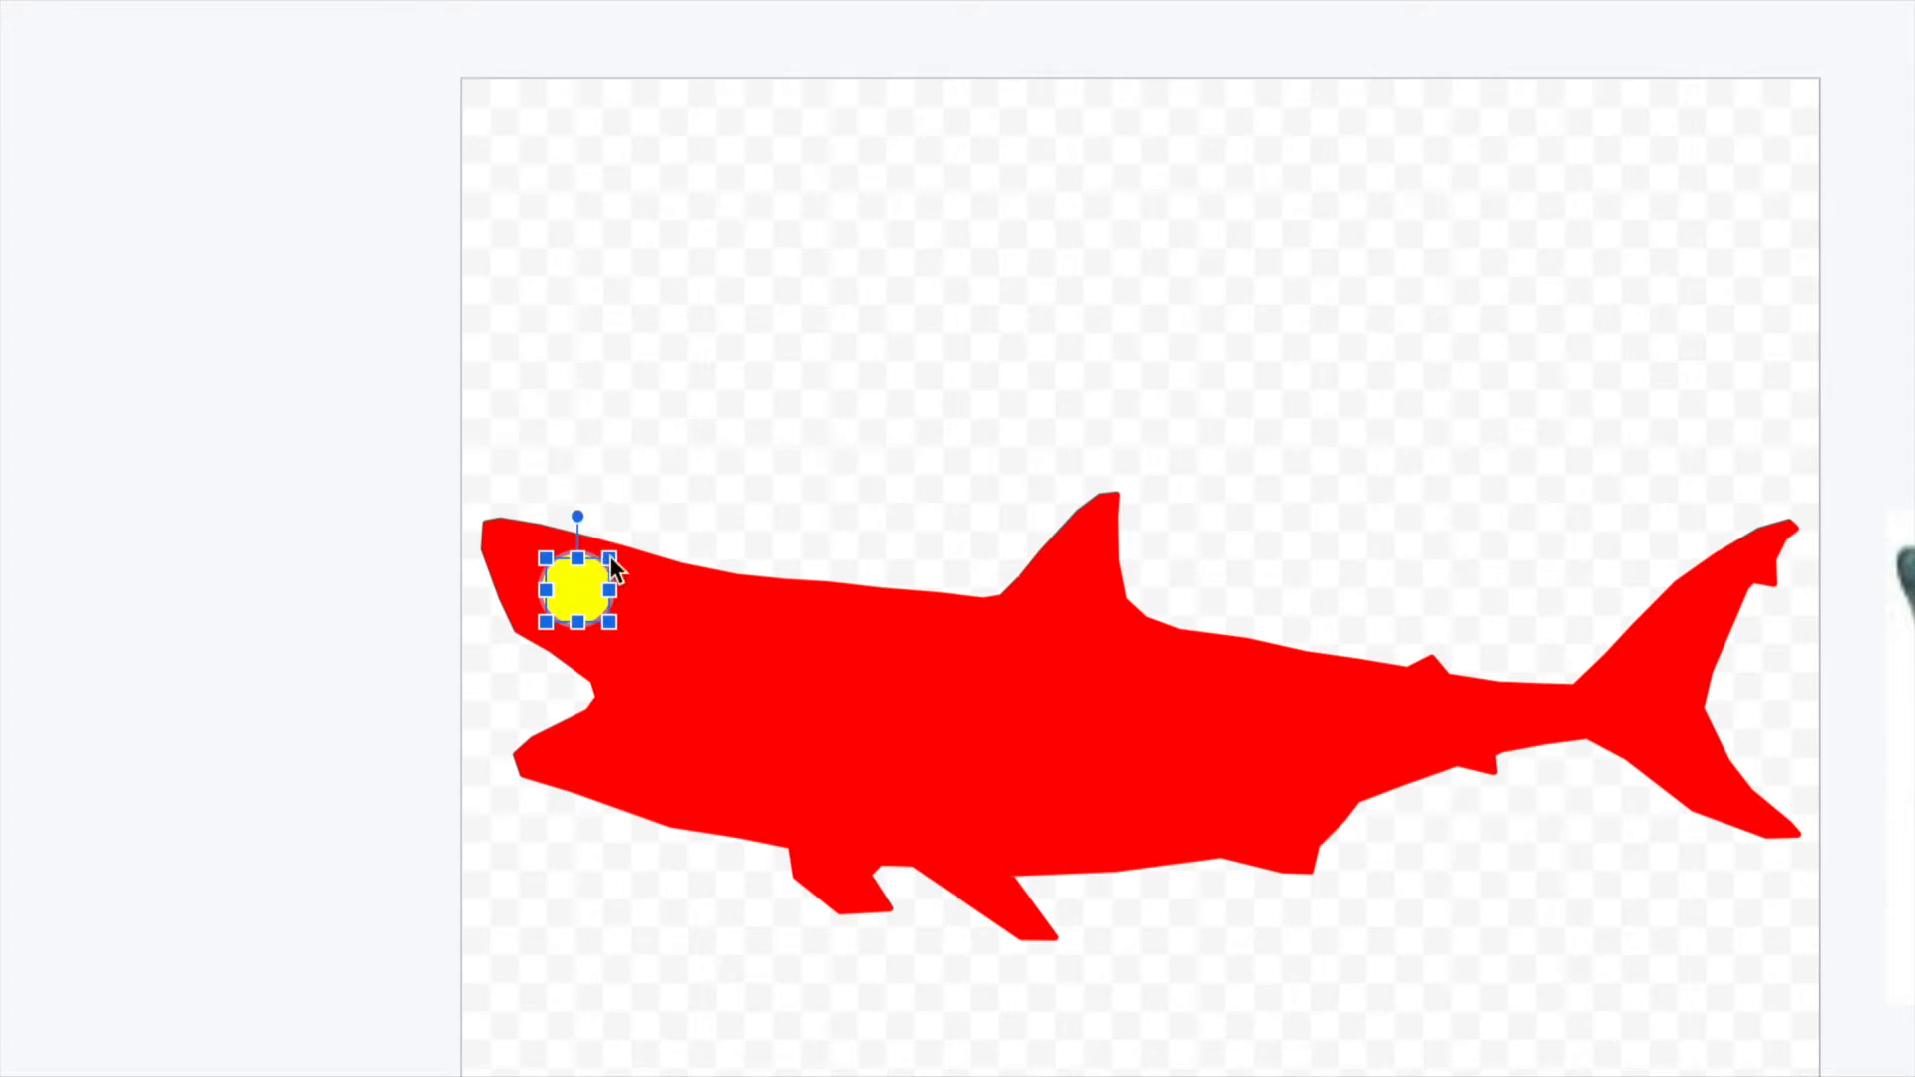
{"action": "left_click_drag", "start_coordinate": [610, 559], "coordinate": [604, 564]}
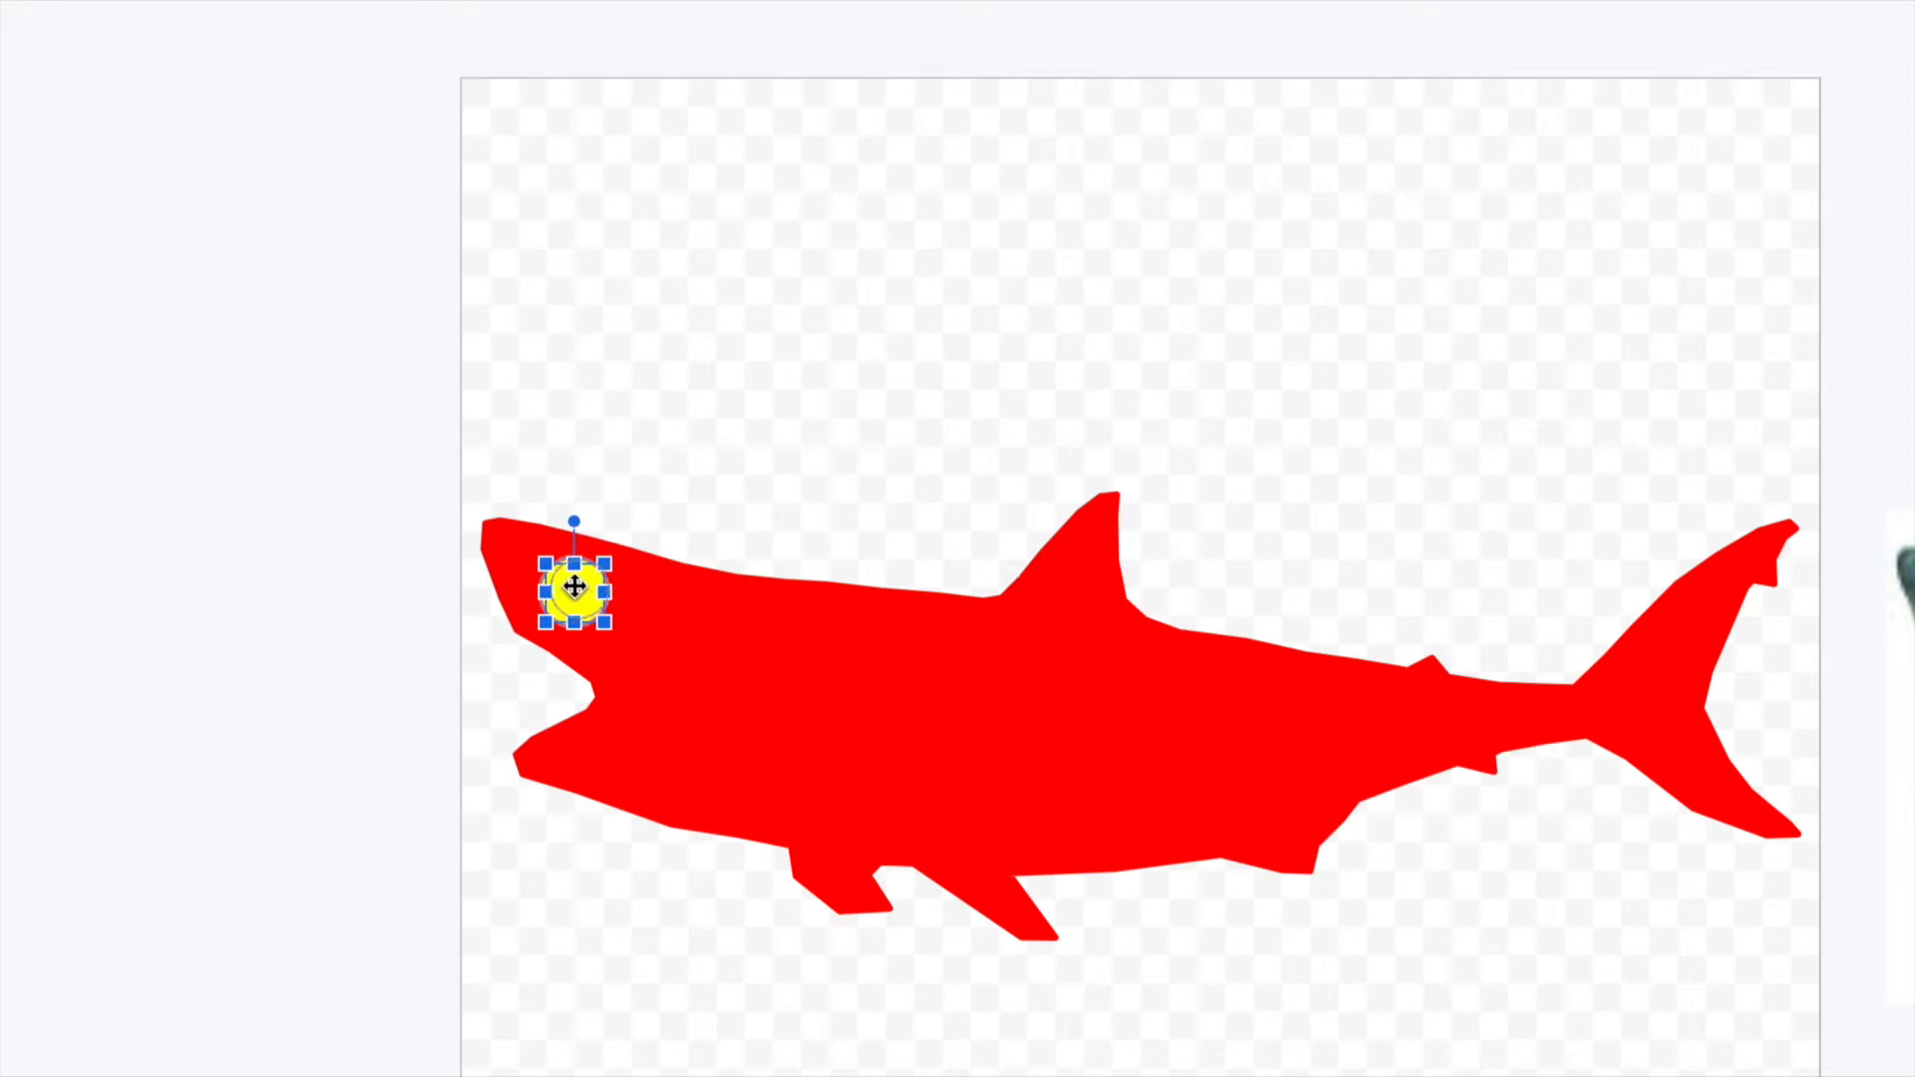
{"action": "left_click", "coordinate": [698, 517]}
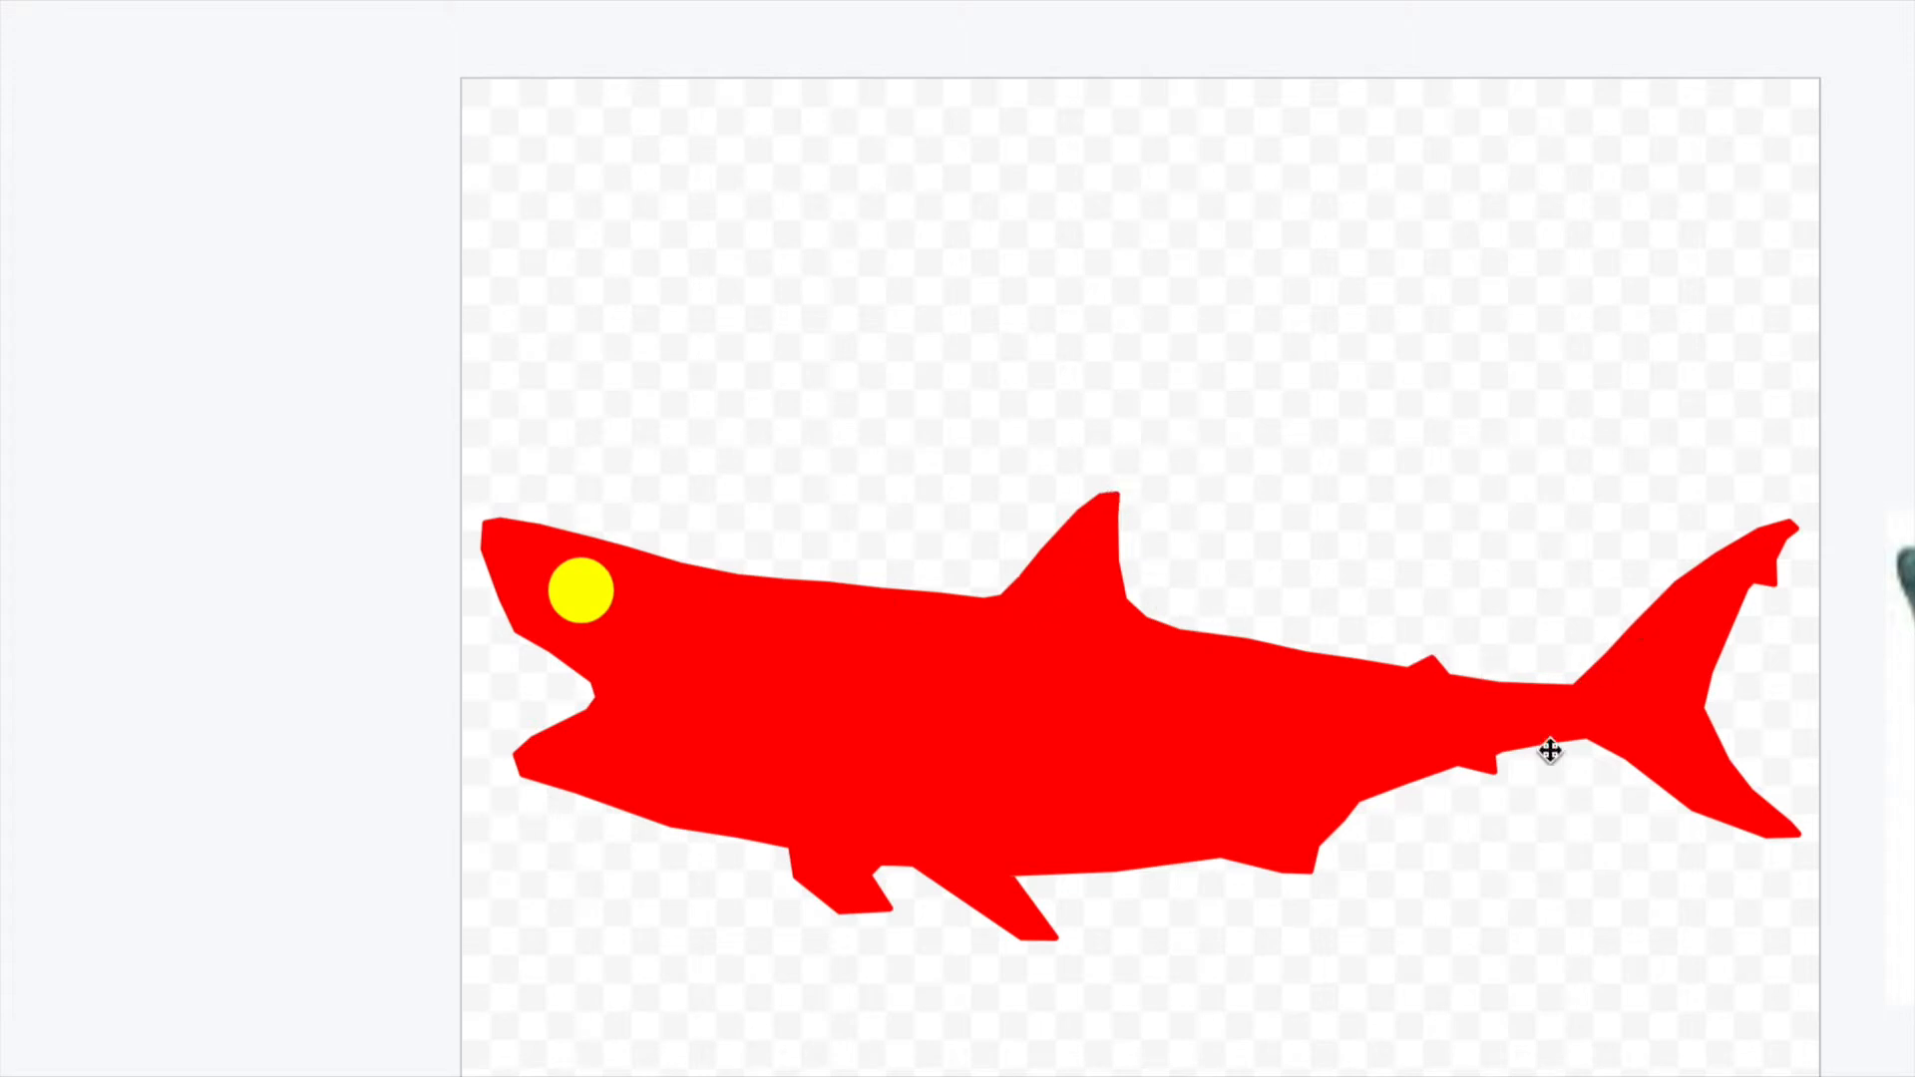
{"action": "left_click", "coordinate": [646, 598]}
{"action": "left_click", "coordinate": [690, 529]}
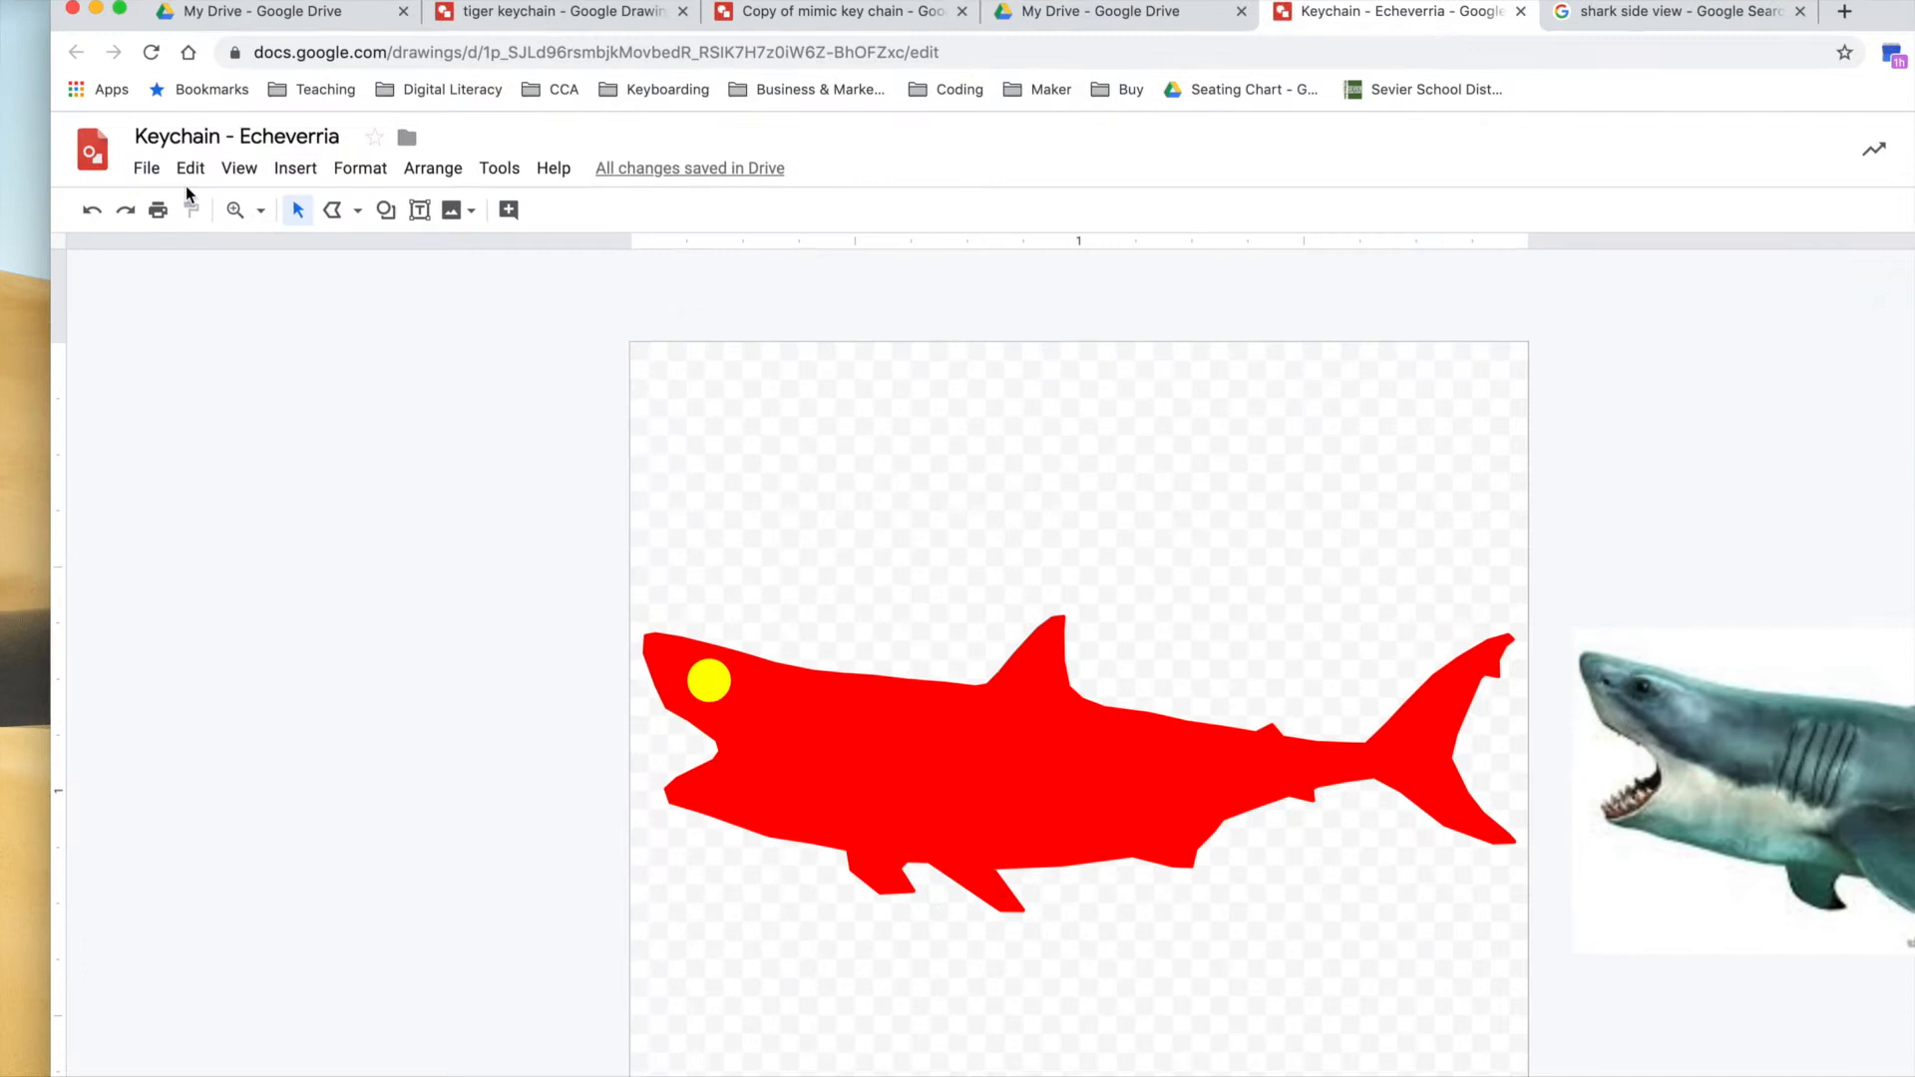
Insert the word art "SHARK" and place it on the middle of the shark's body.
{"action": "left_click", "coordinate": [299, 161]}
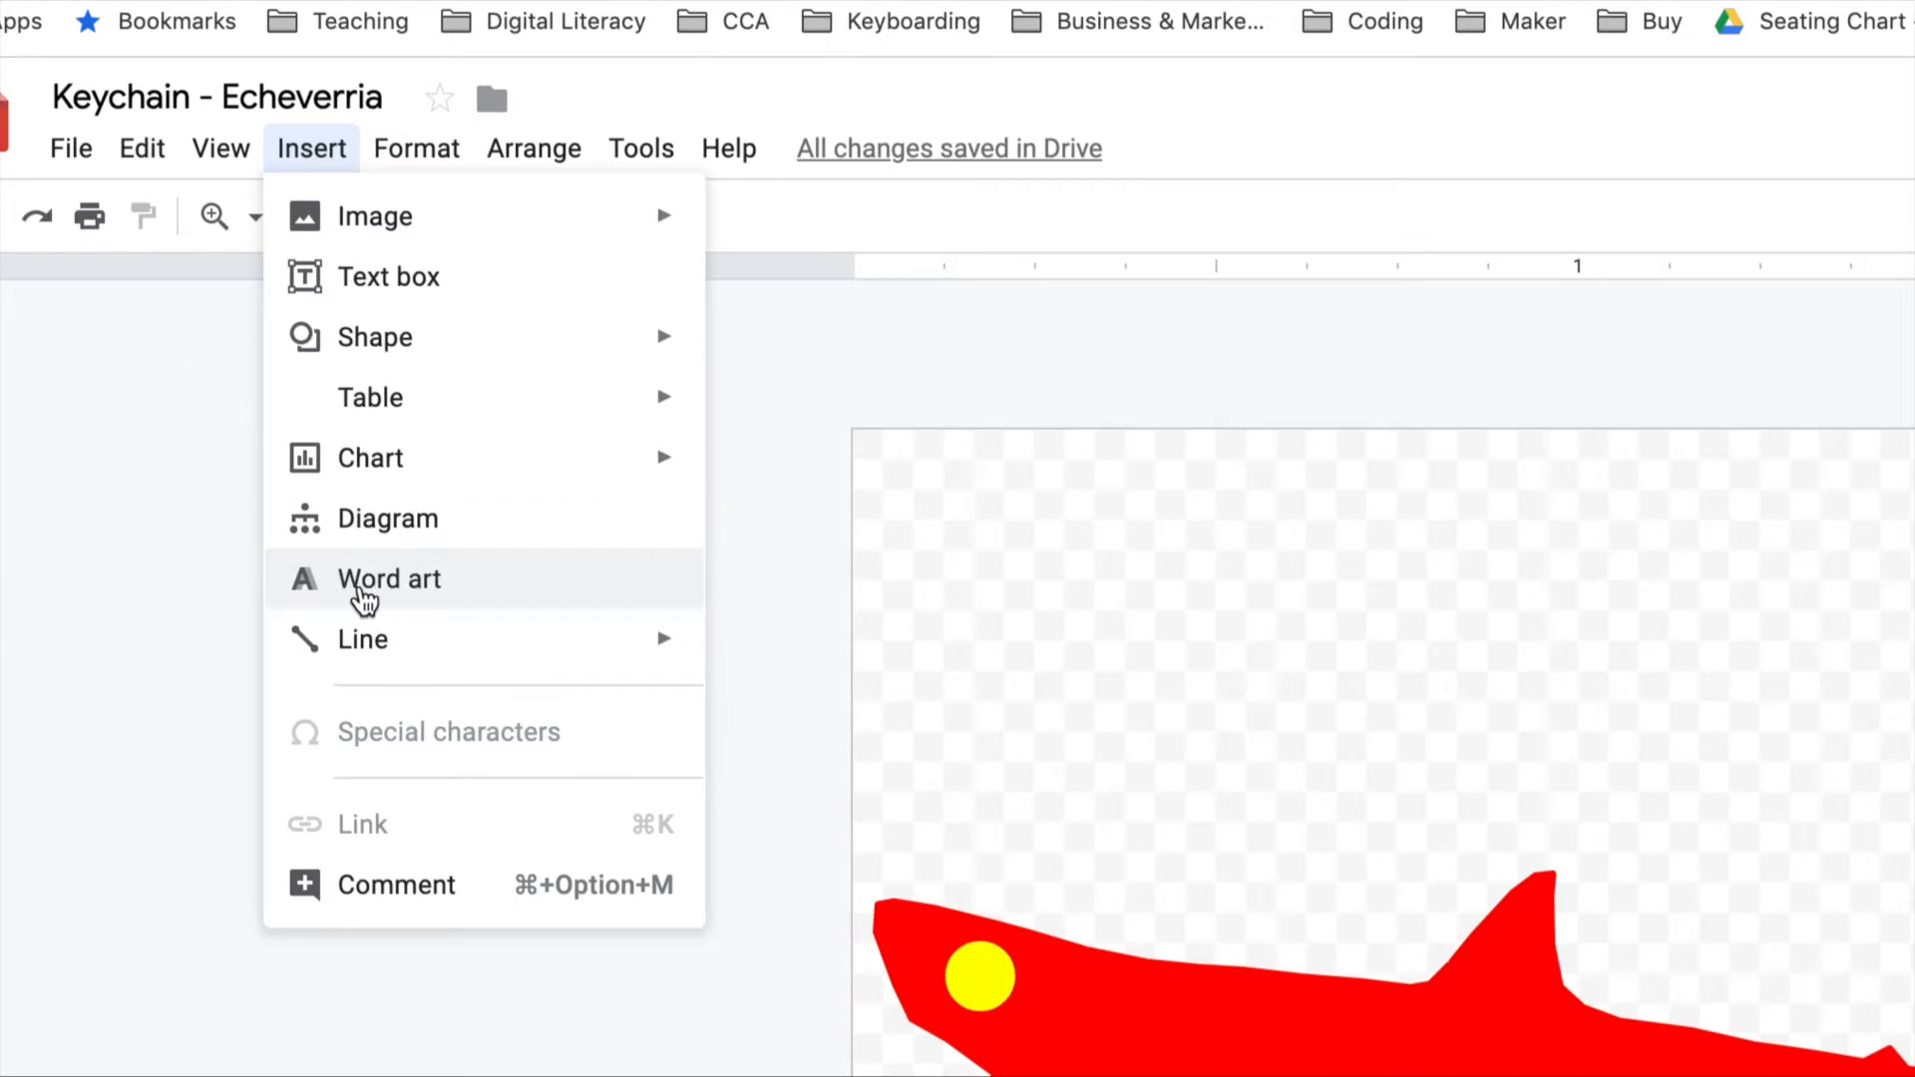
{"action": "left_click", "coordinate": [364, 597]}
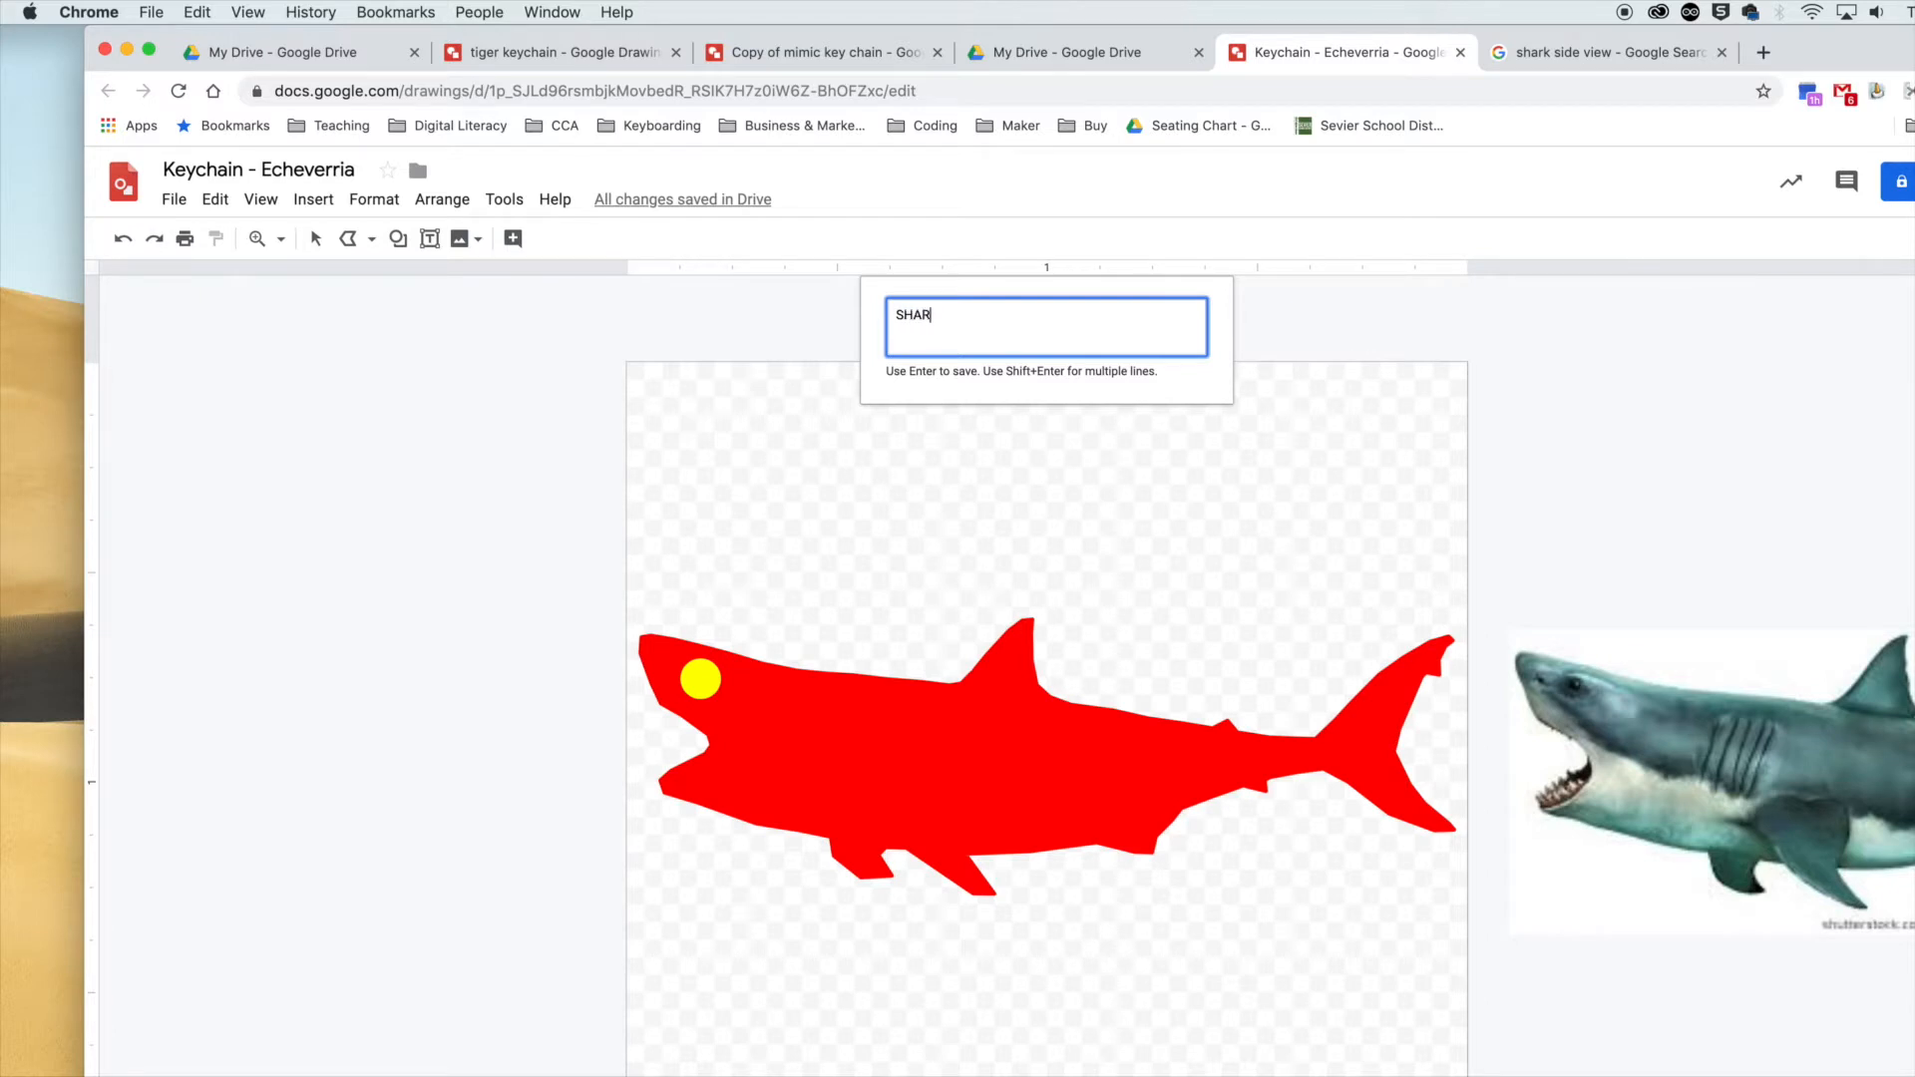
{"action": "key", "text": "Return"}
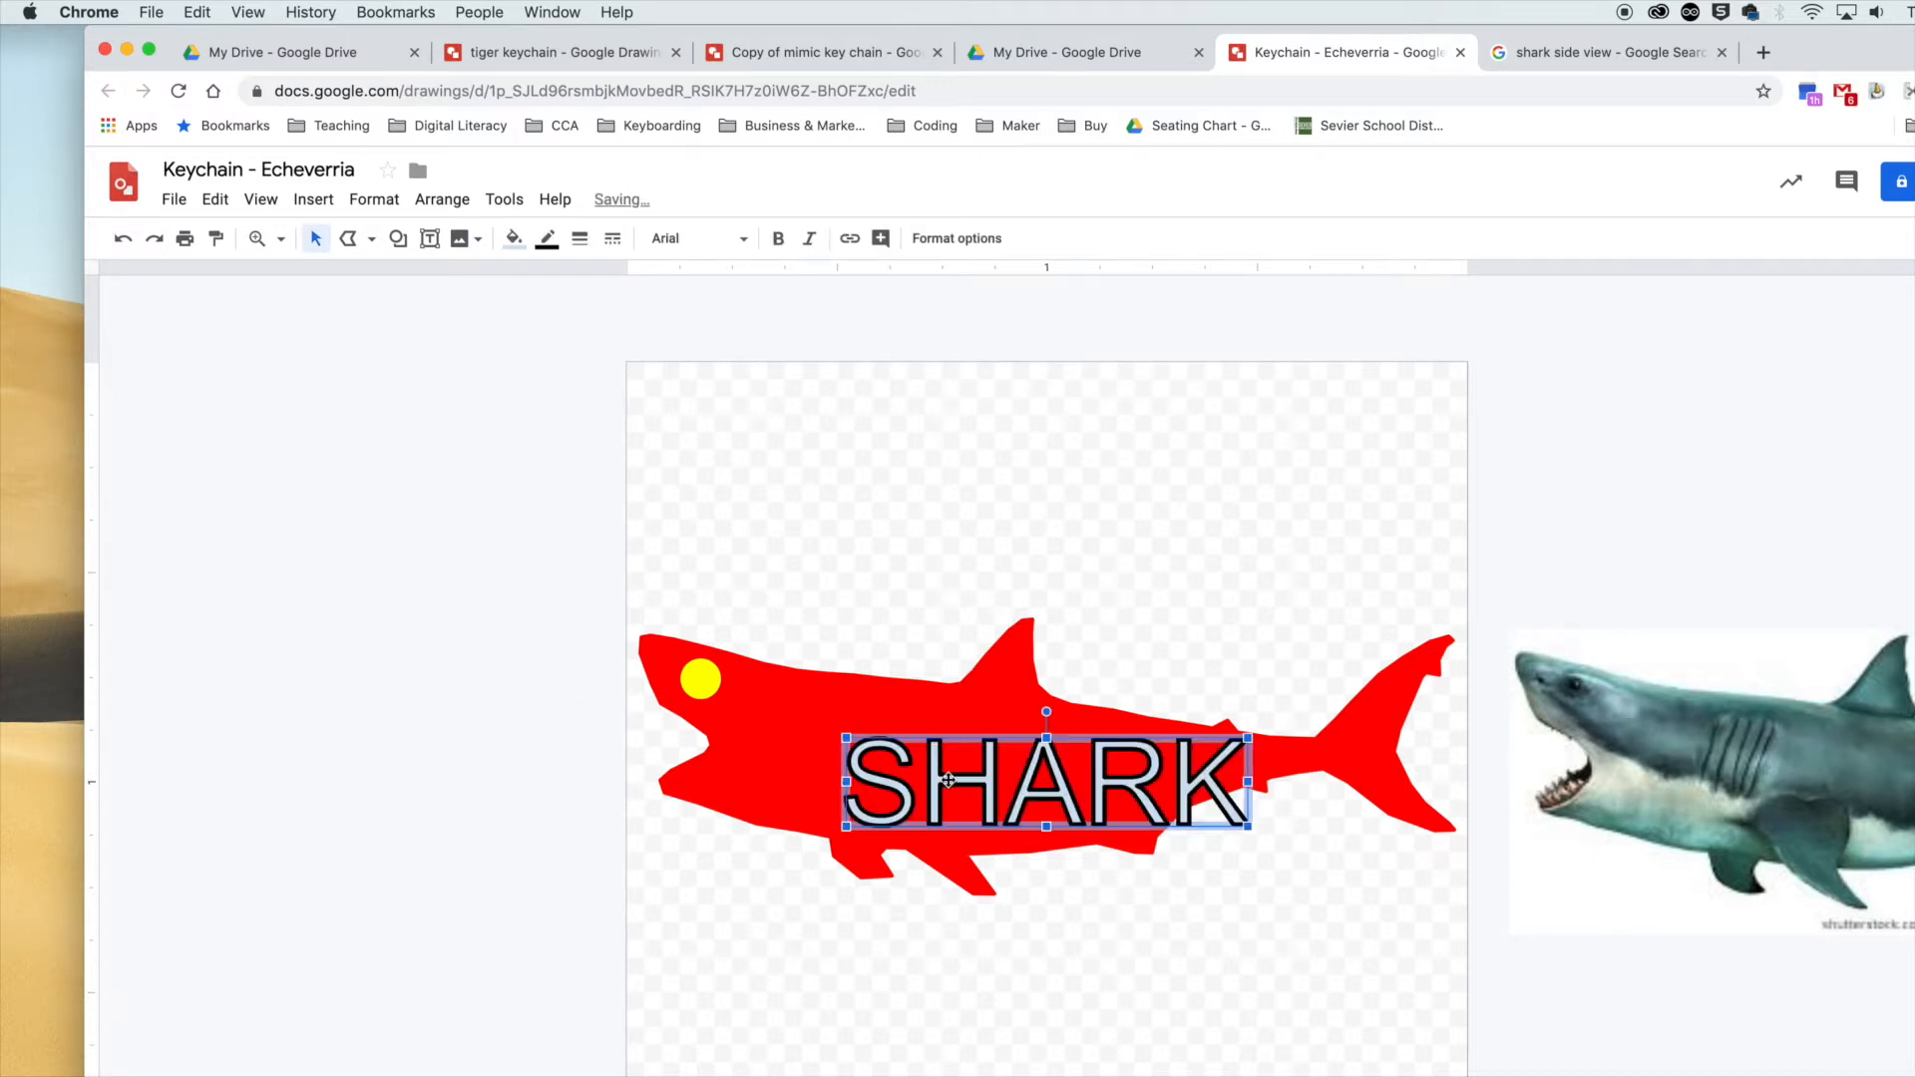
{"action": "left_click_drag", "start_coordinate": [943, 778], "coordinate": [864, 753]}
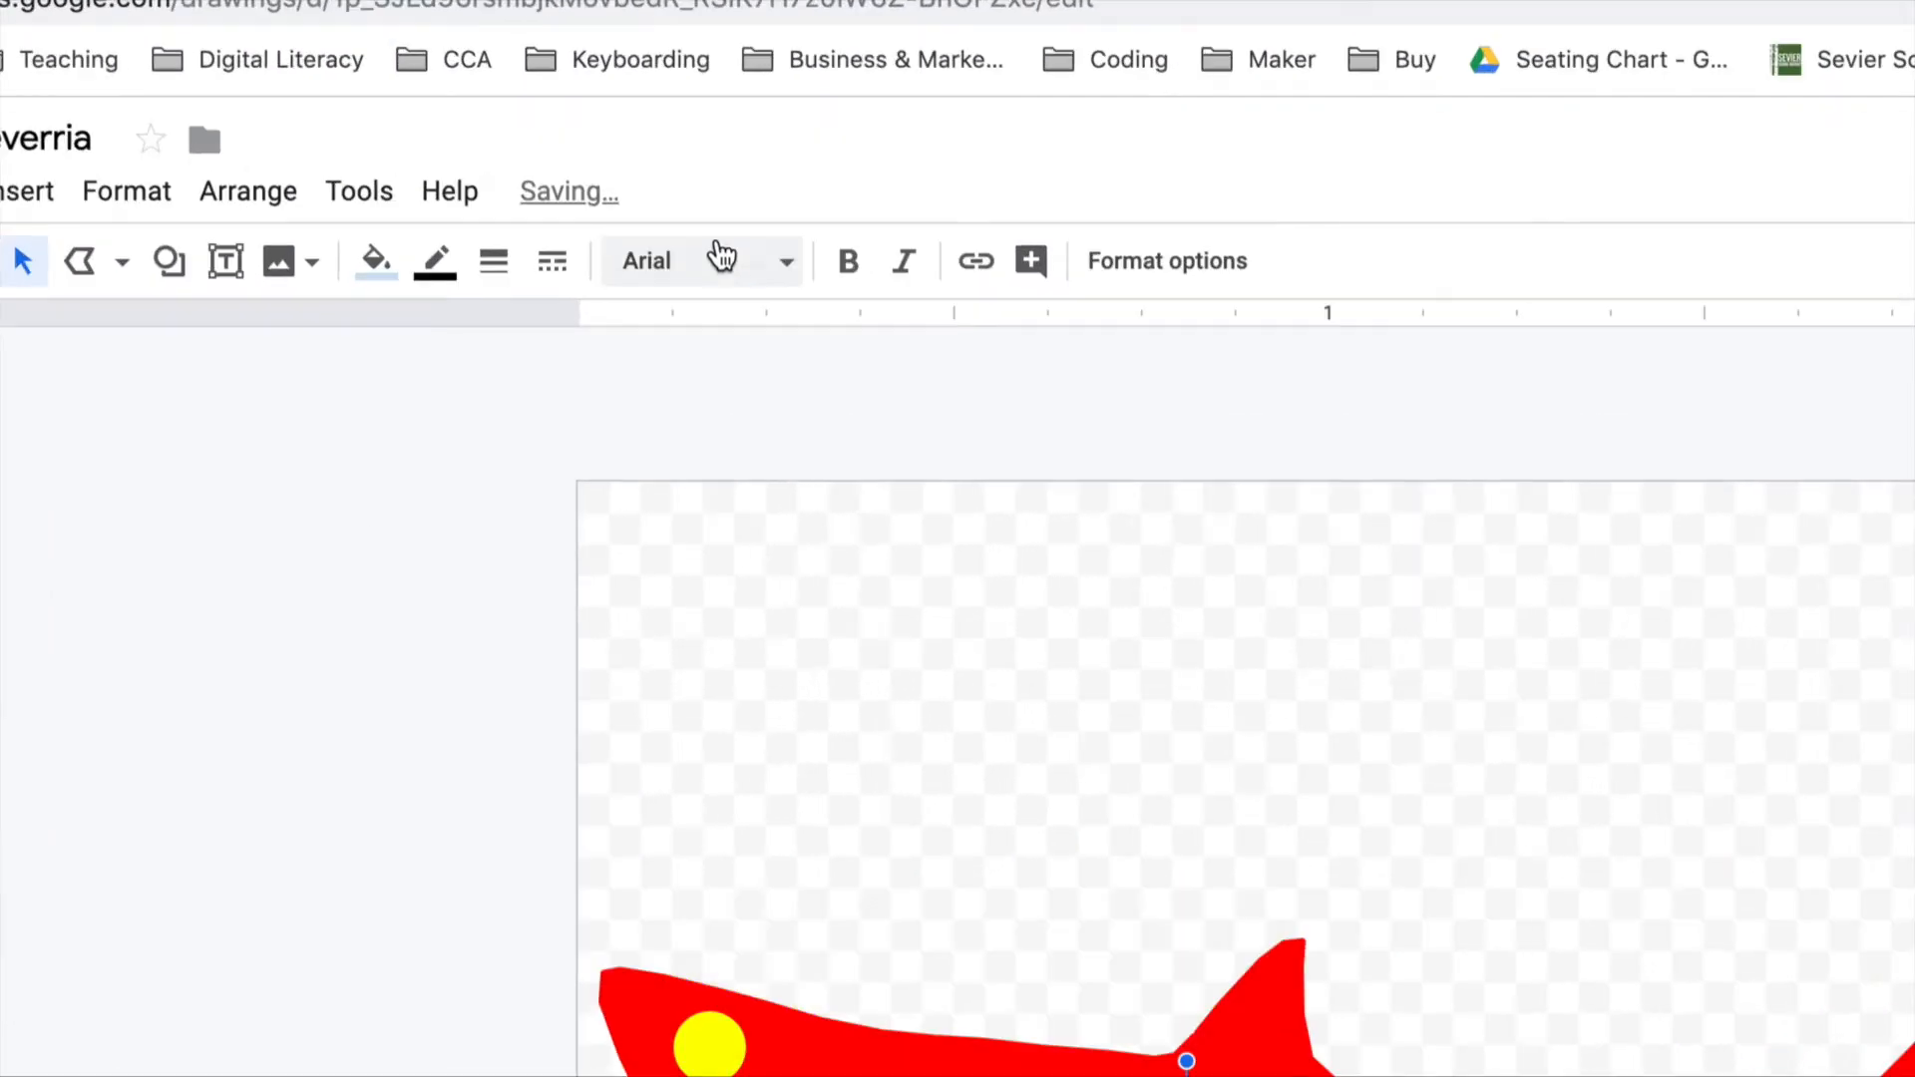
Set the SHARK word art in the Aladin font with a magenta fill and a matching magenta border.
{"action": "left_click", "coordinate": [707, 236]}
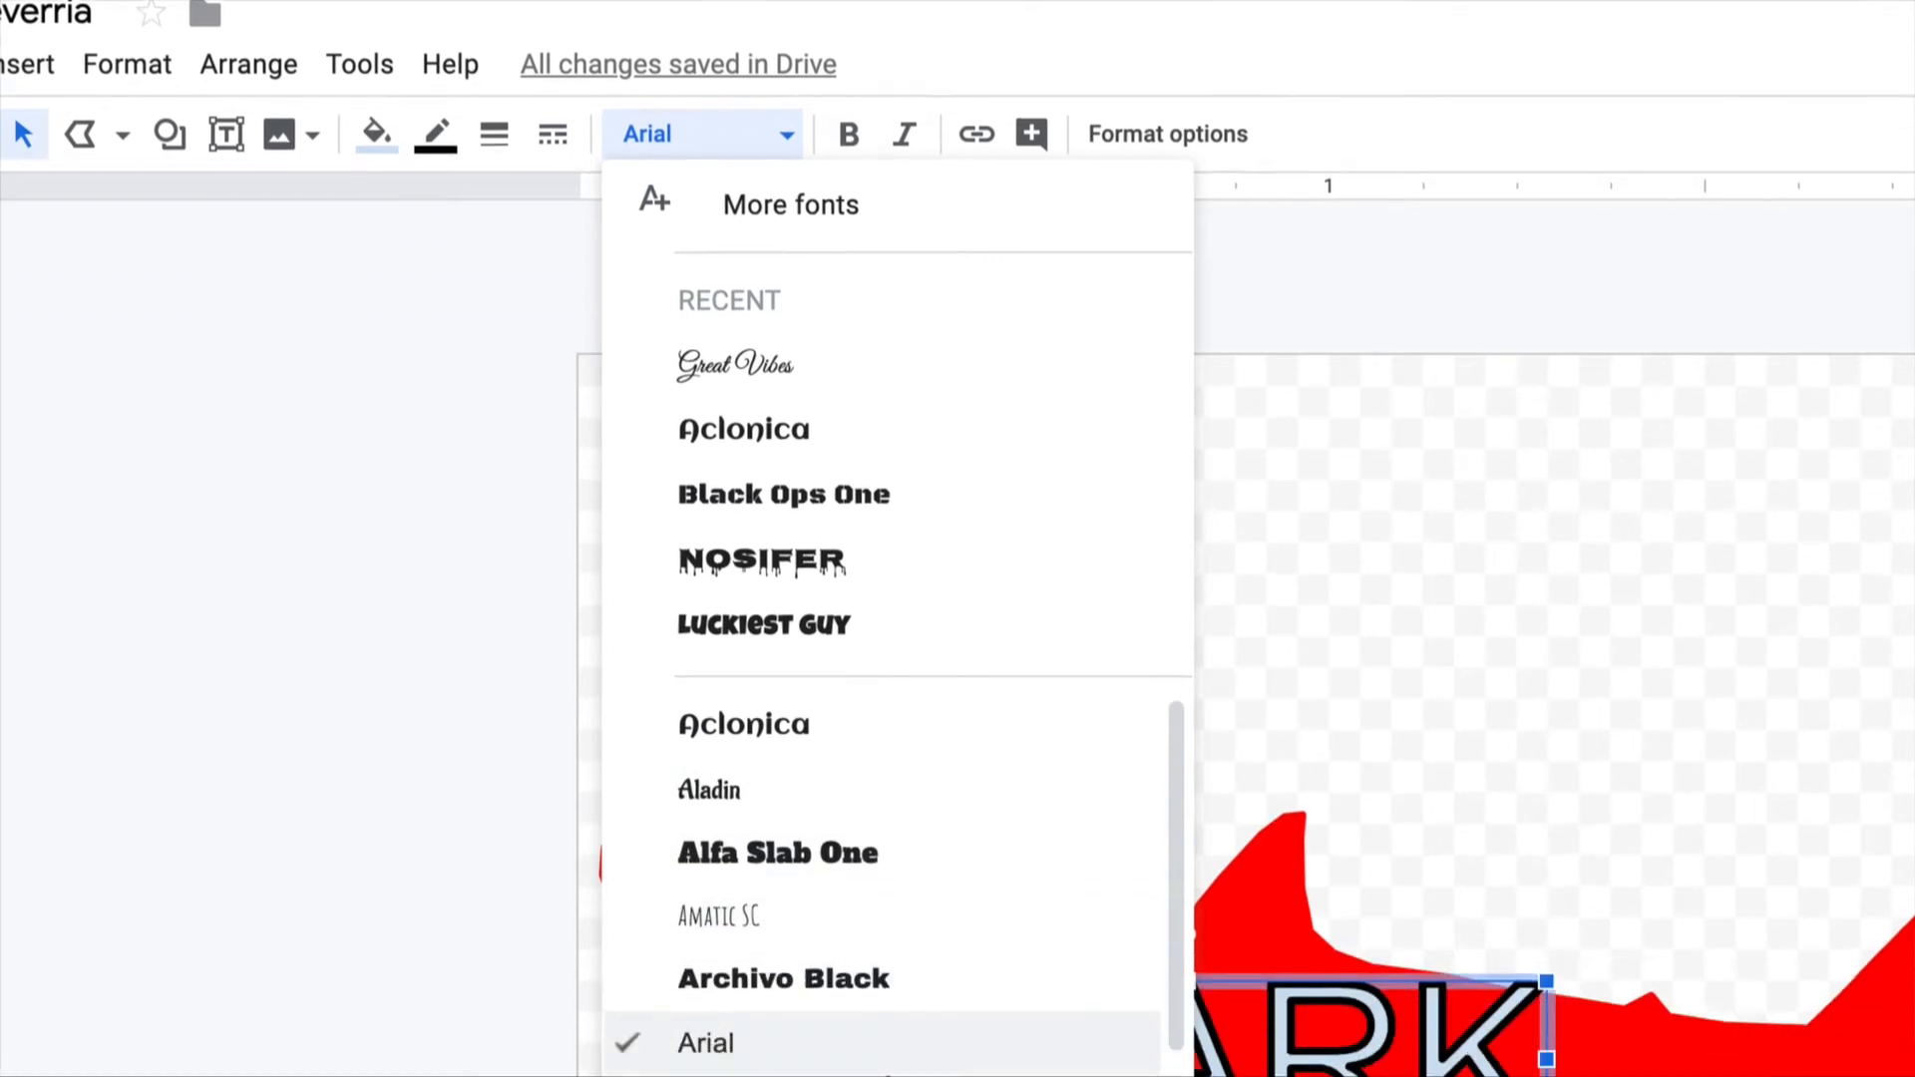
{"action": "left_click", "coordinate": [779, 677]}
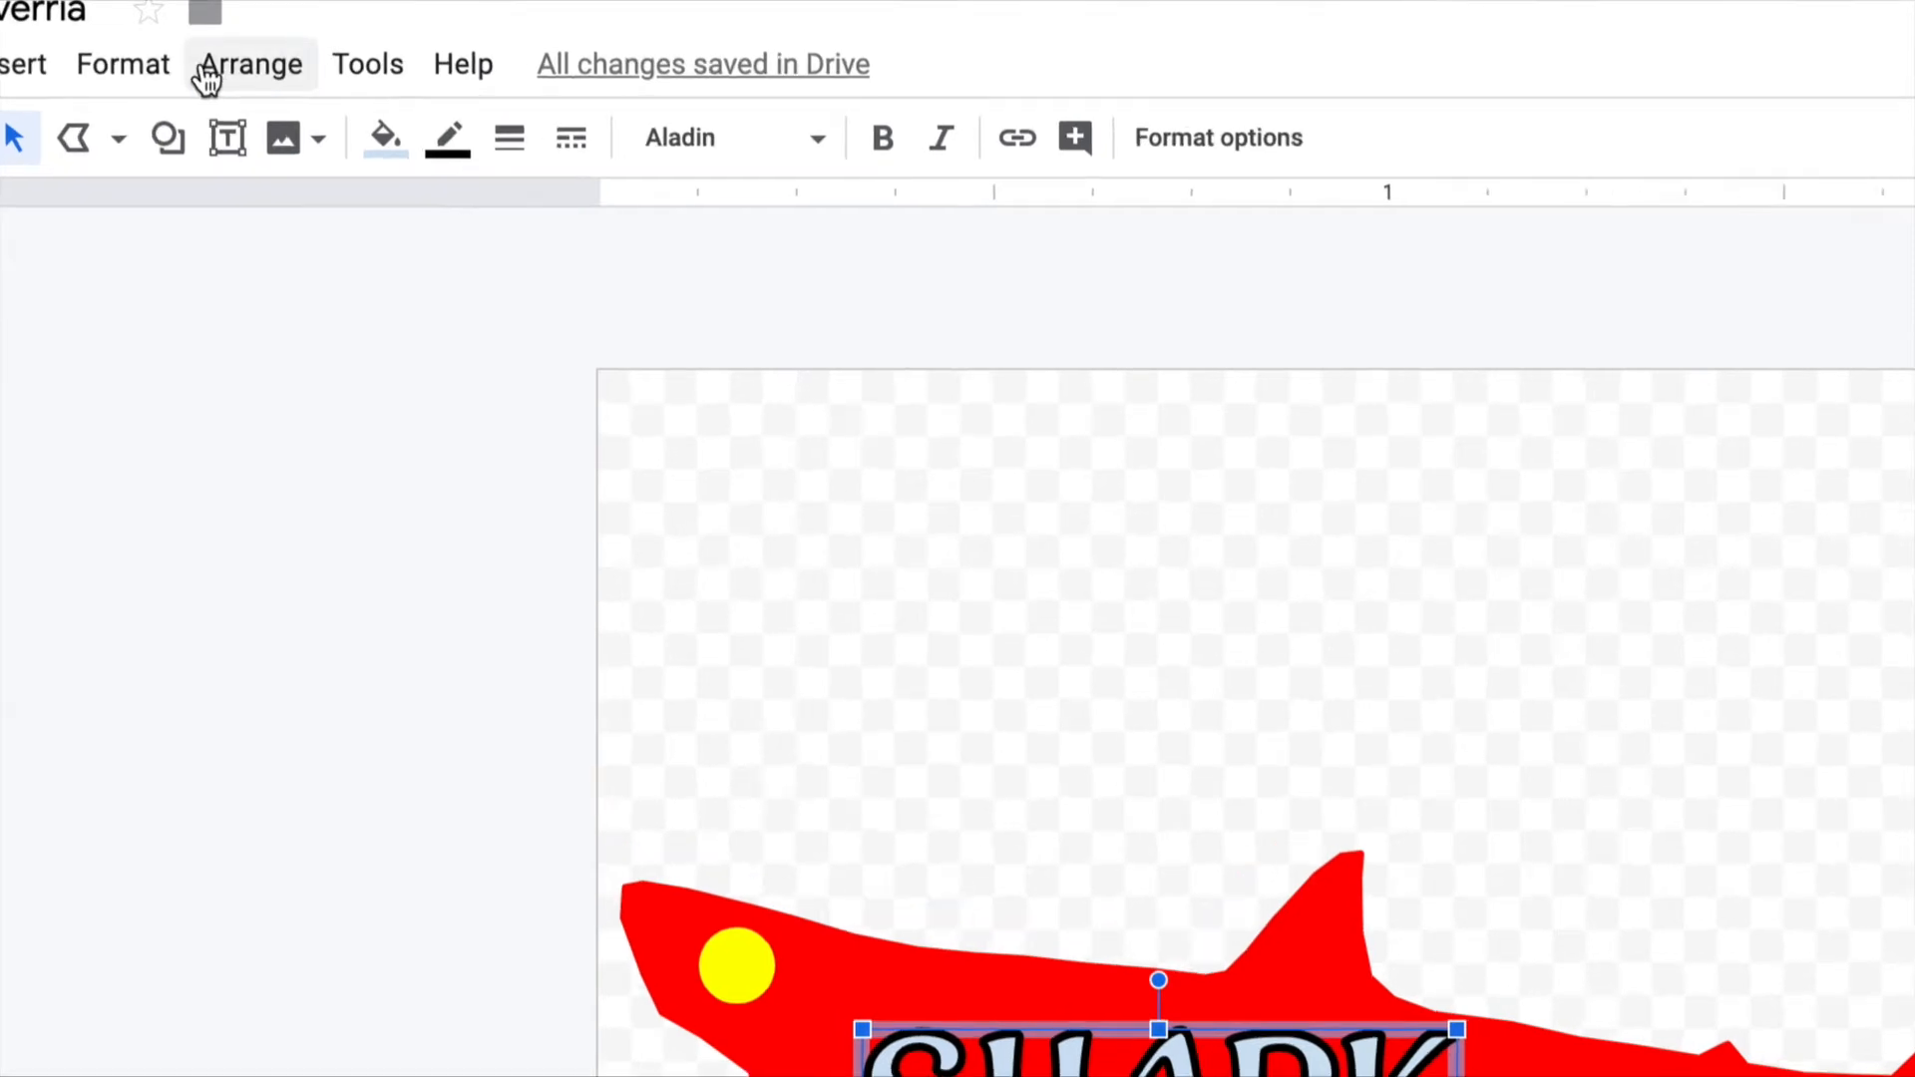
{"action": "left_click", "coordinate": [400, 160]}
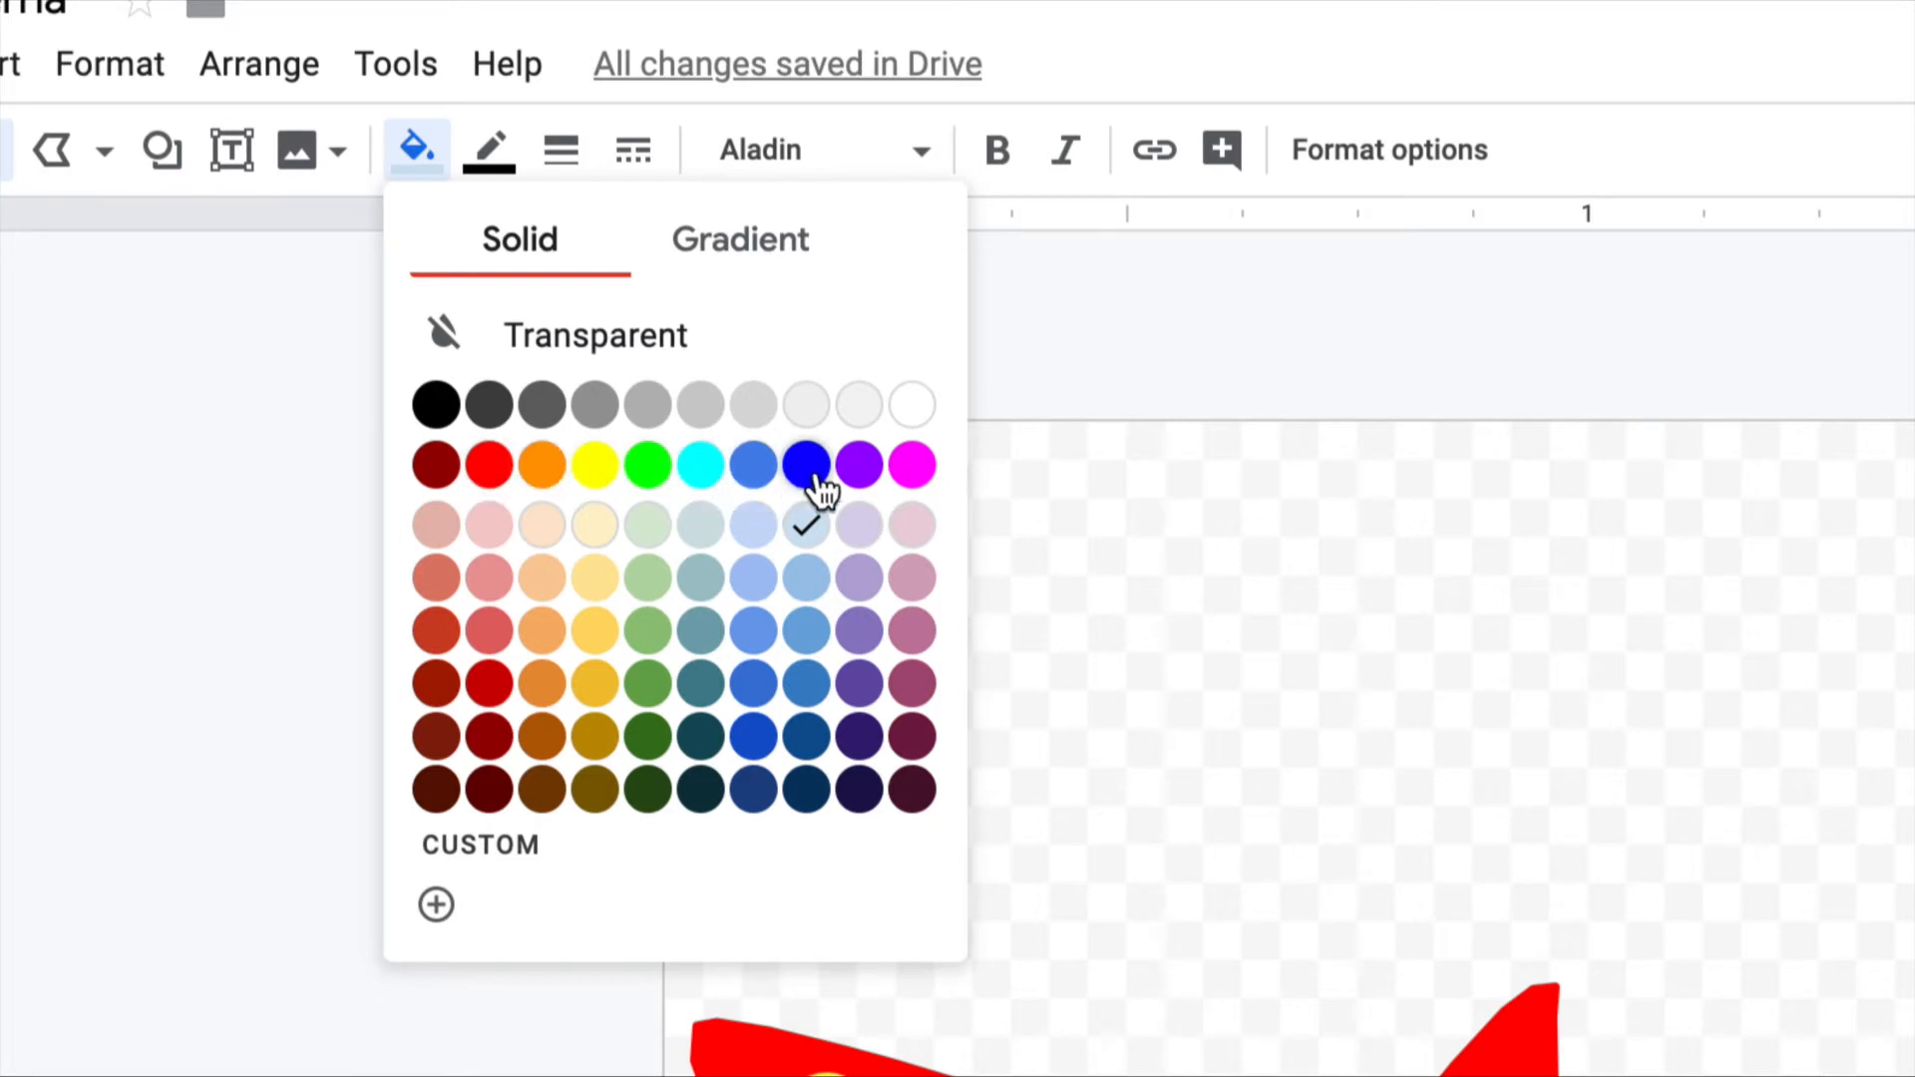
{"action": "left_click", "coordinate": [910, 467]}
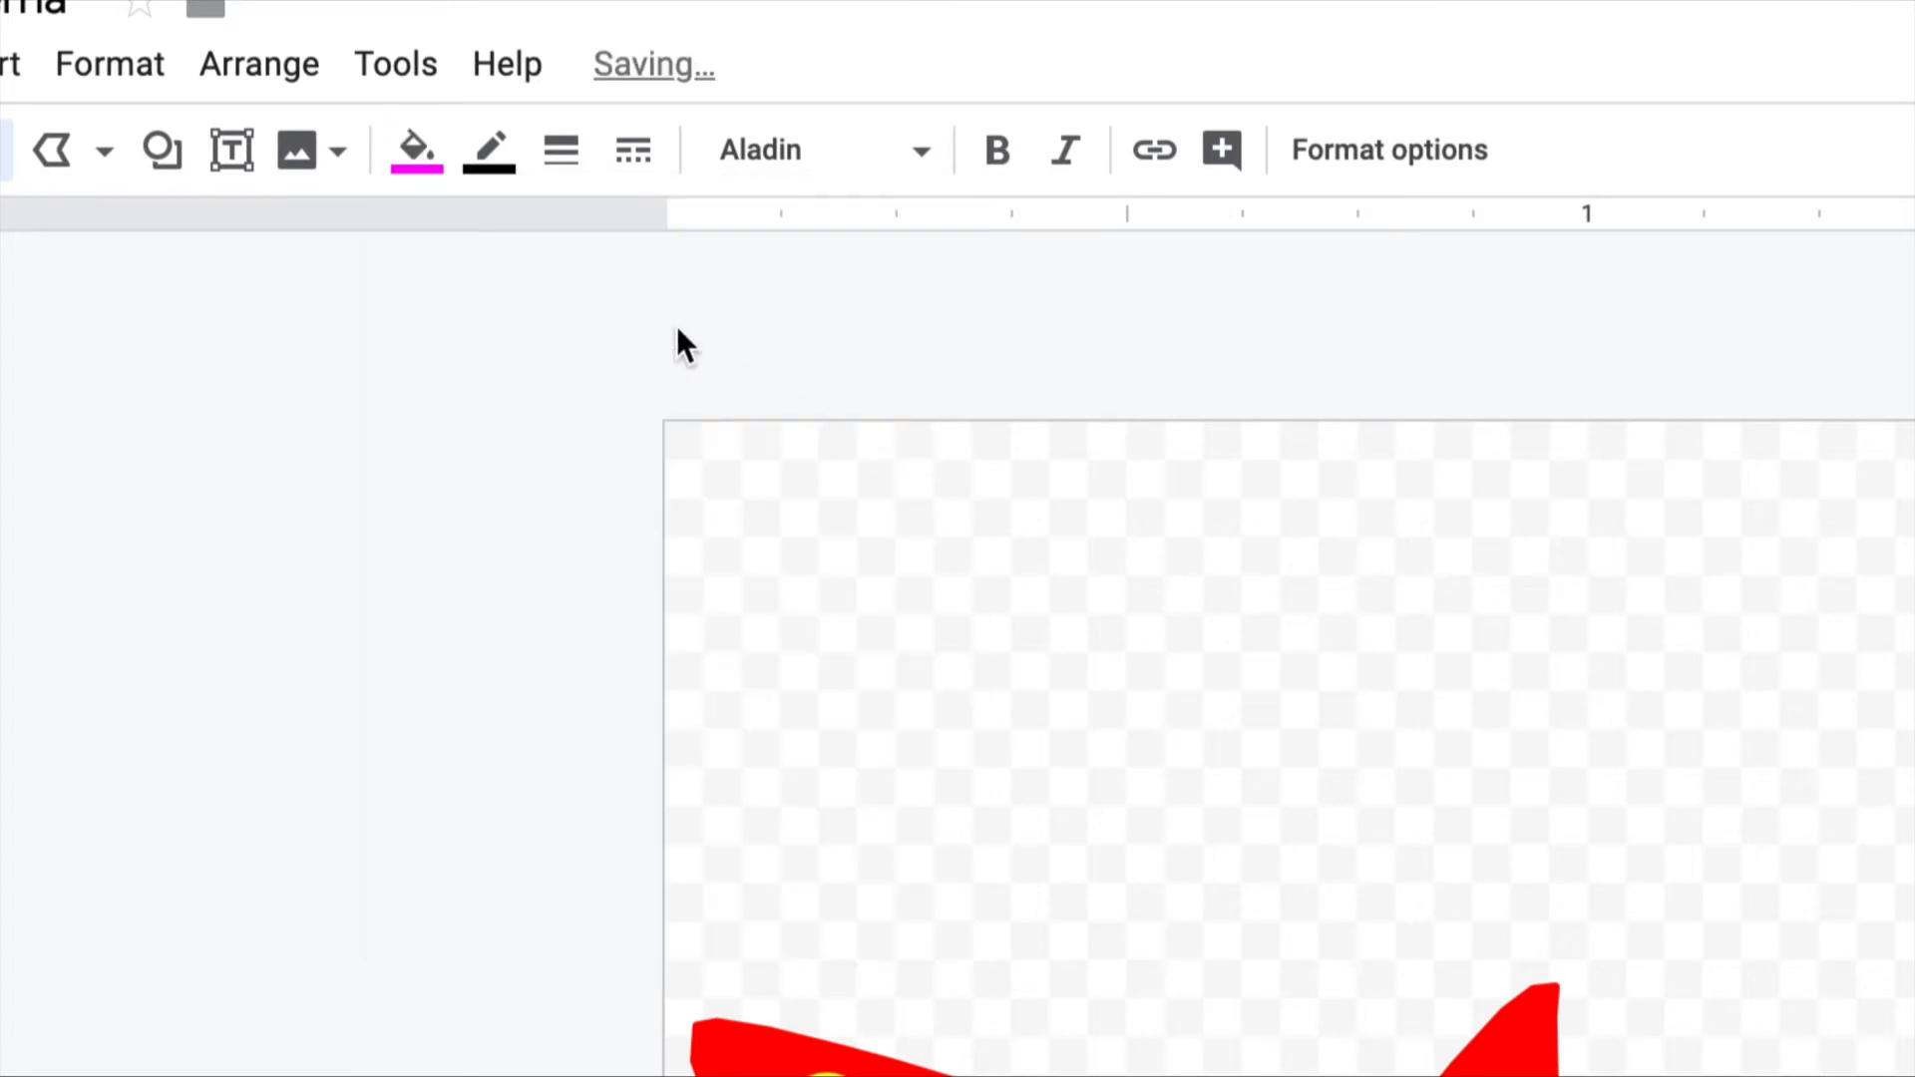
{"action": "left_click", "coordinate": [485, 165]}
{"action": "left_click", "coordinate": [984, 376]}
{"action": "left_click", "coordinate": [513, 474]}
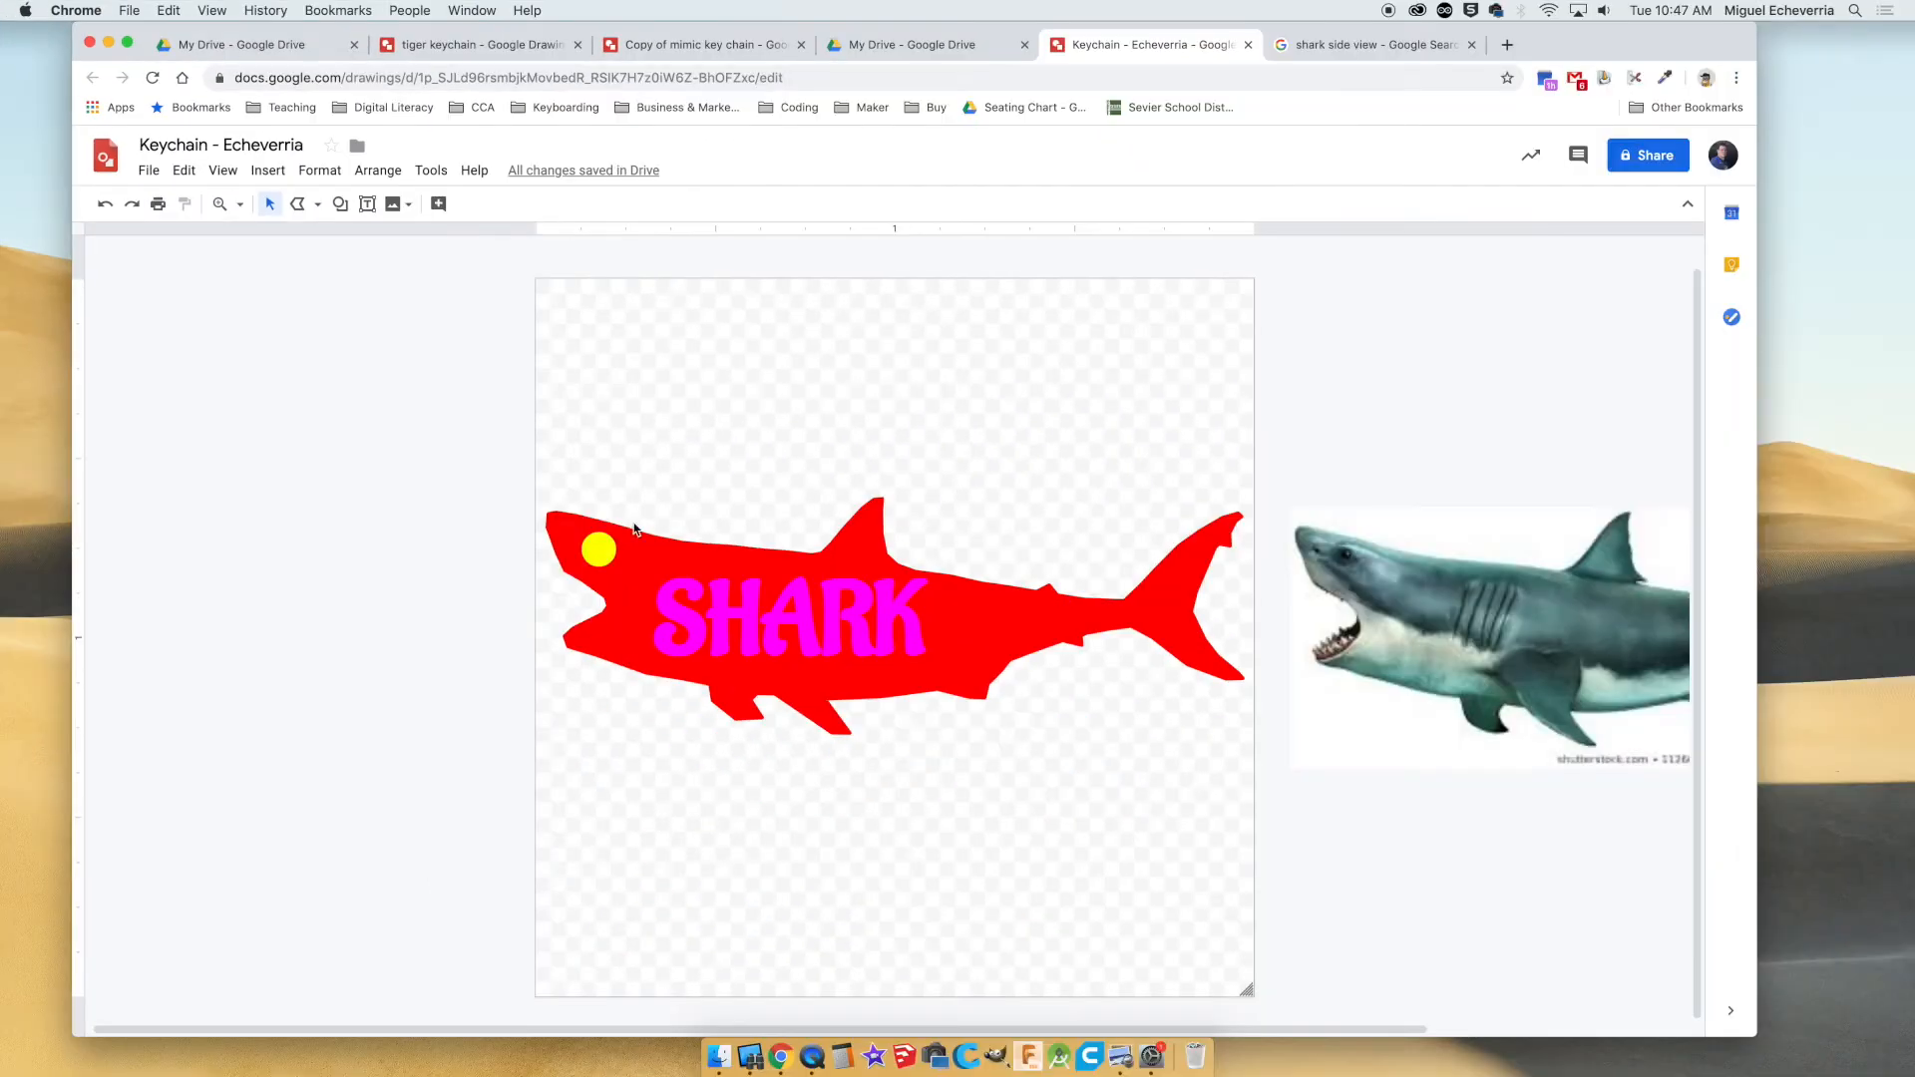
Widen the SHARK word art and reposition it so it fits inside the shark's body.
{"action": "left_click_drag", "start_coordinate": [695, 620], "coordinate": [766, 653]}
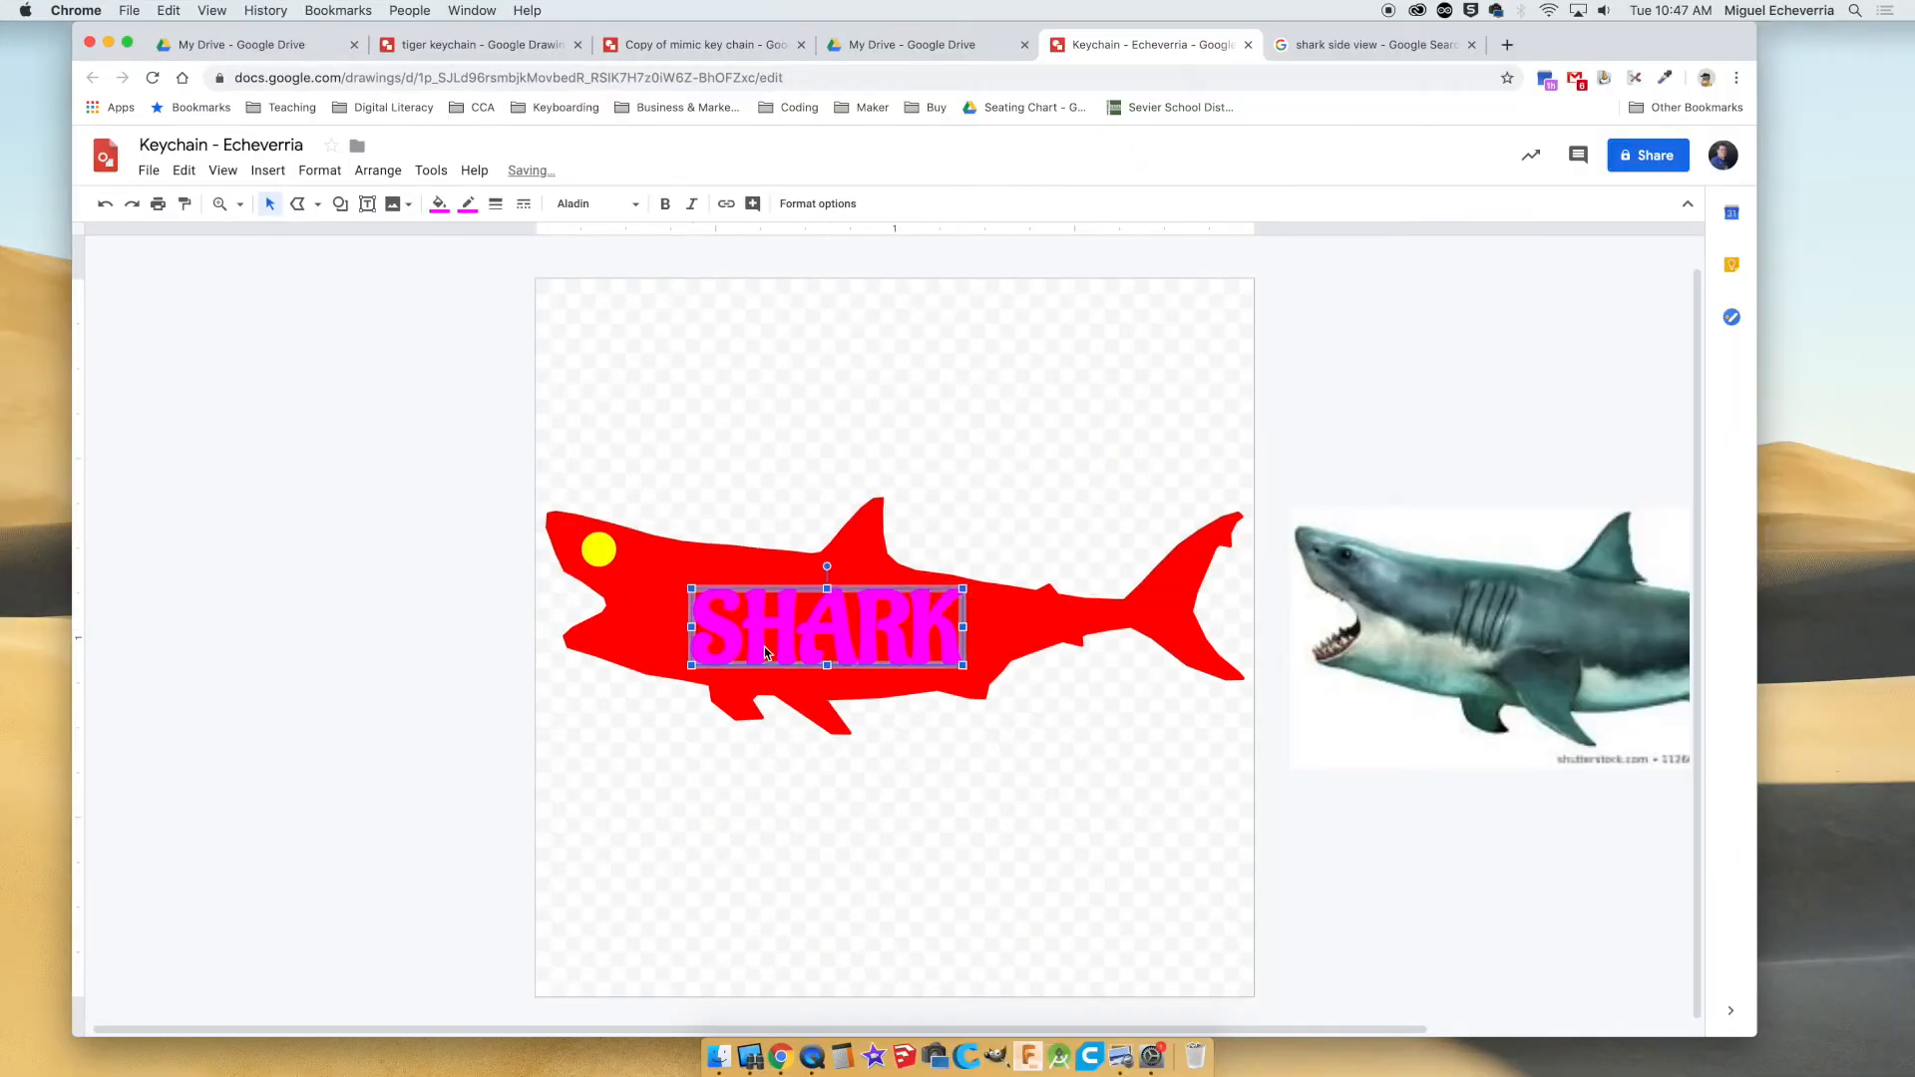
{"action": "left_click_drag", "start_coordinate": [966, 629], "coordinate": [994, 636]}
{"action": "left_click_drag", "start_coordinate": [843, 588], "coordinate": [725, 619]}
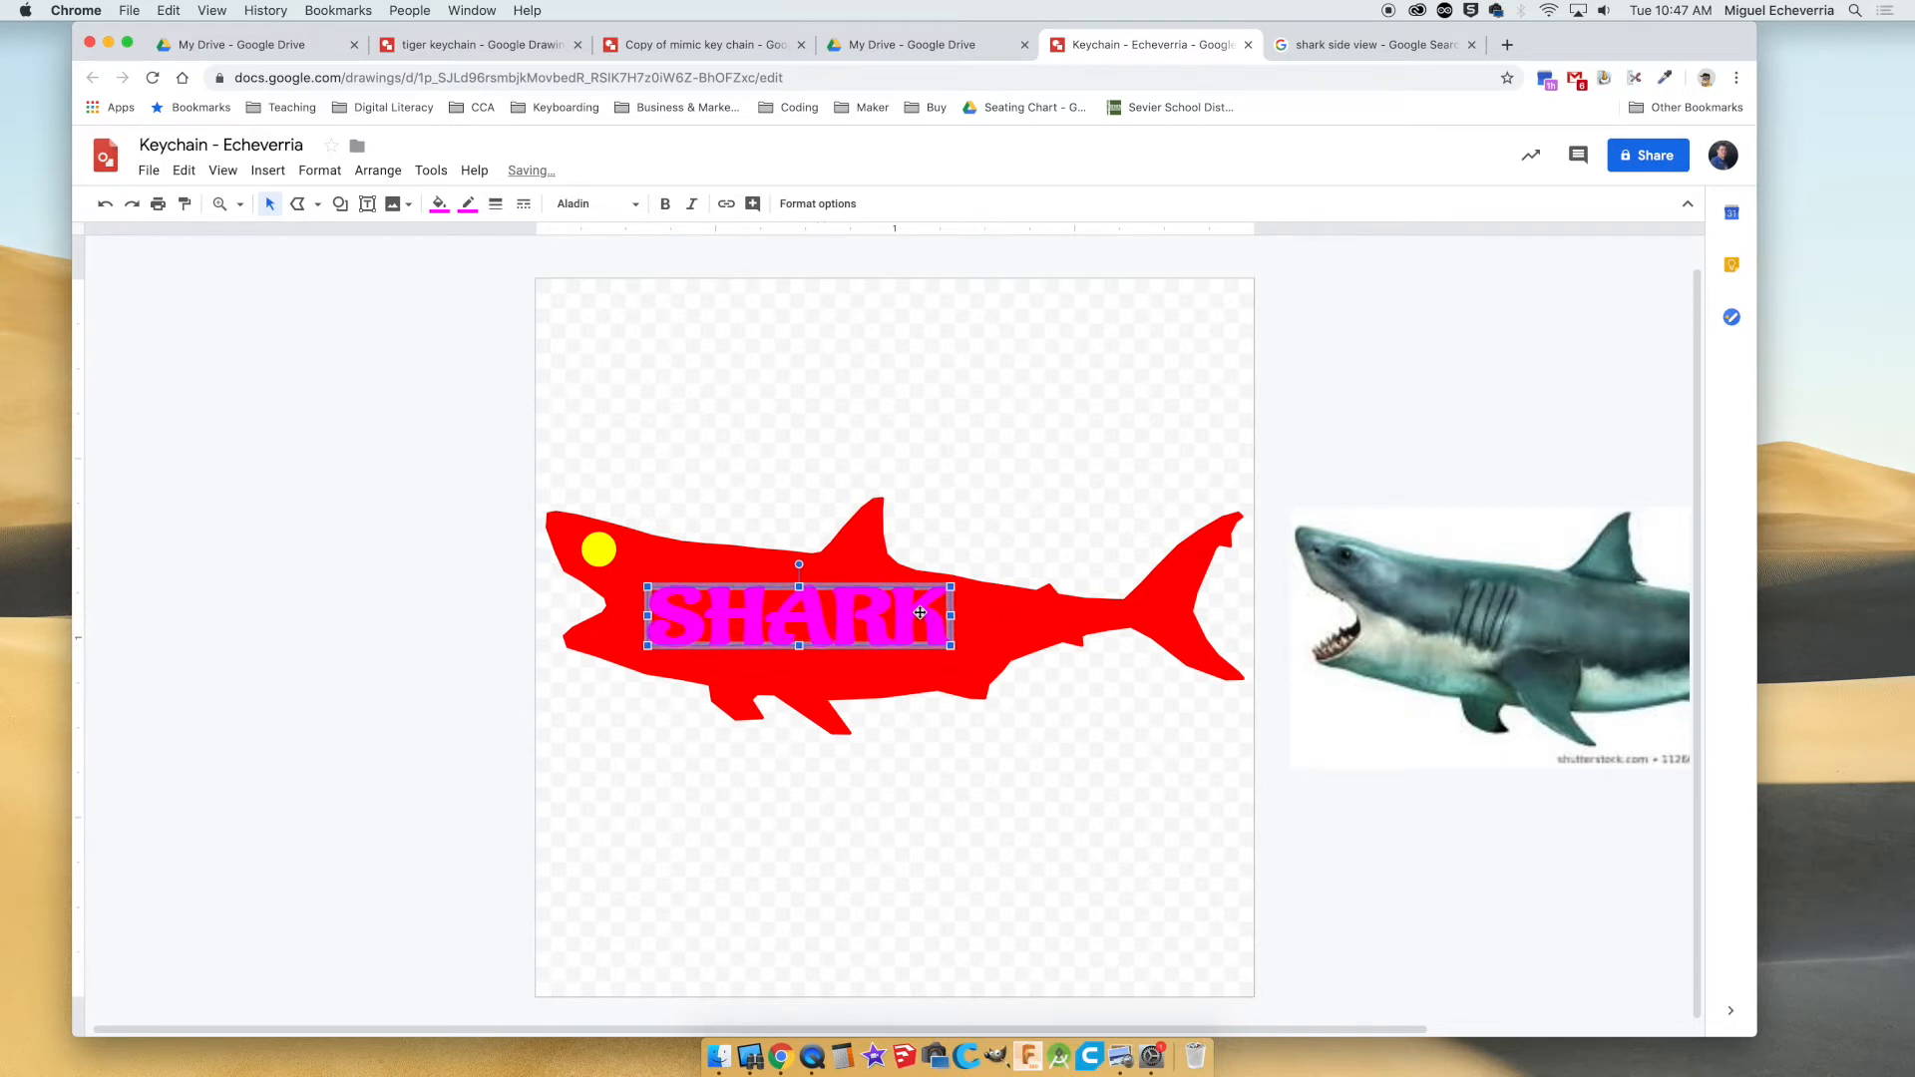
{"action": "left_click_drag", "start_coordinate": [954, 647], "coordinate": [978, 668]}
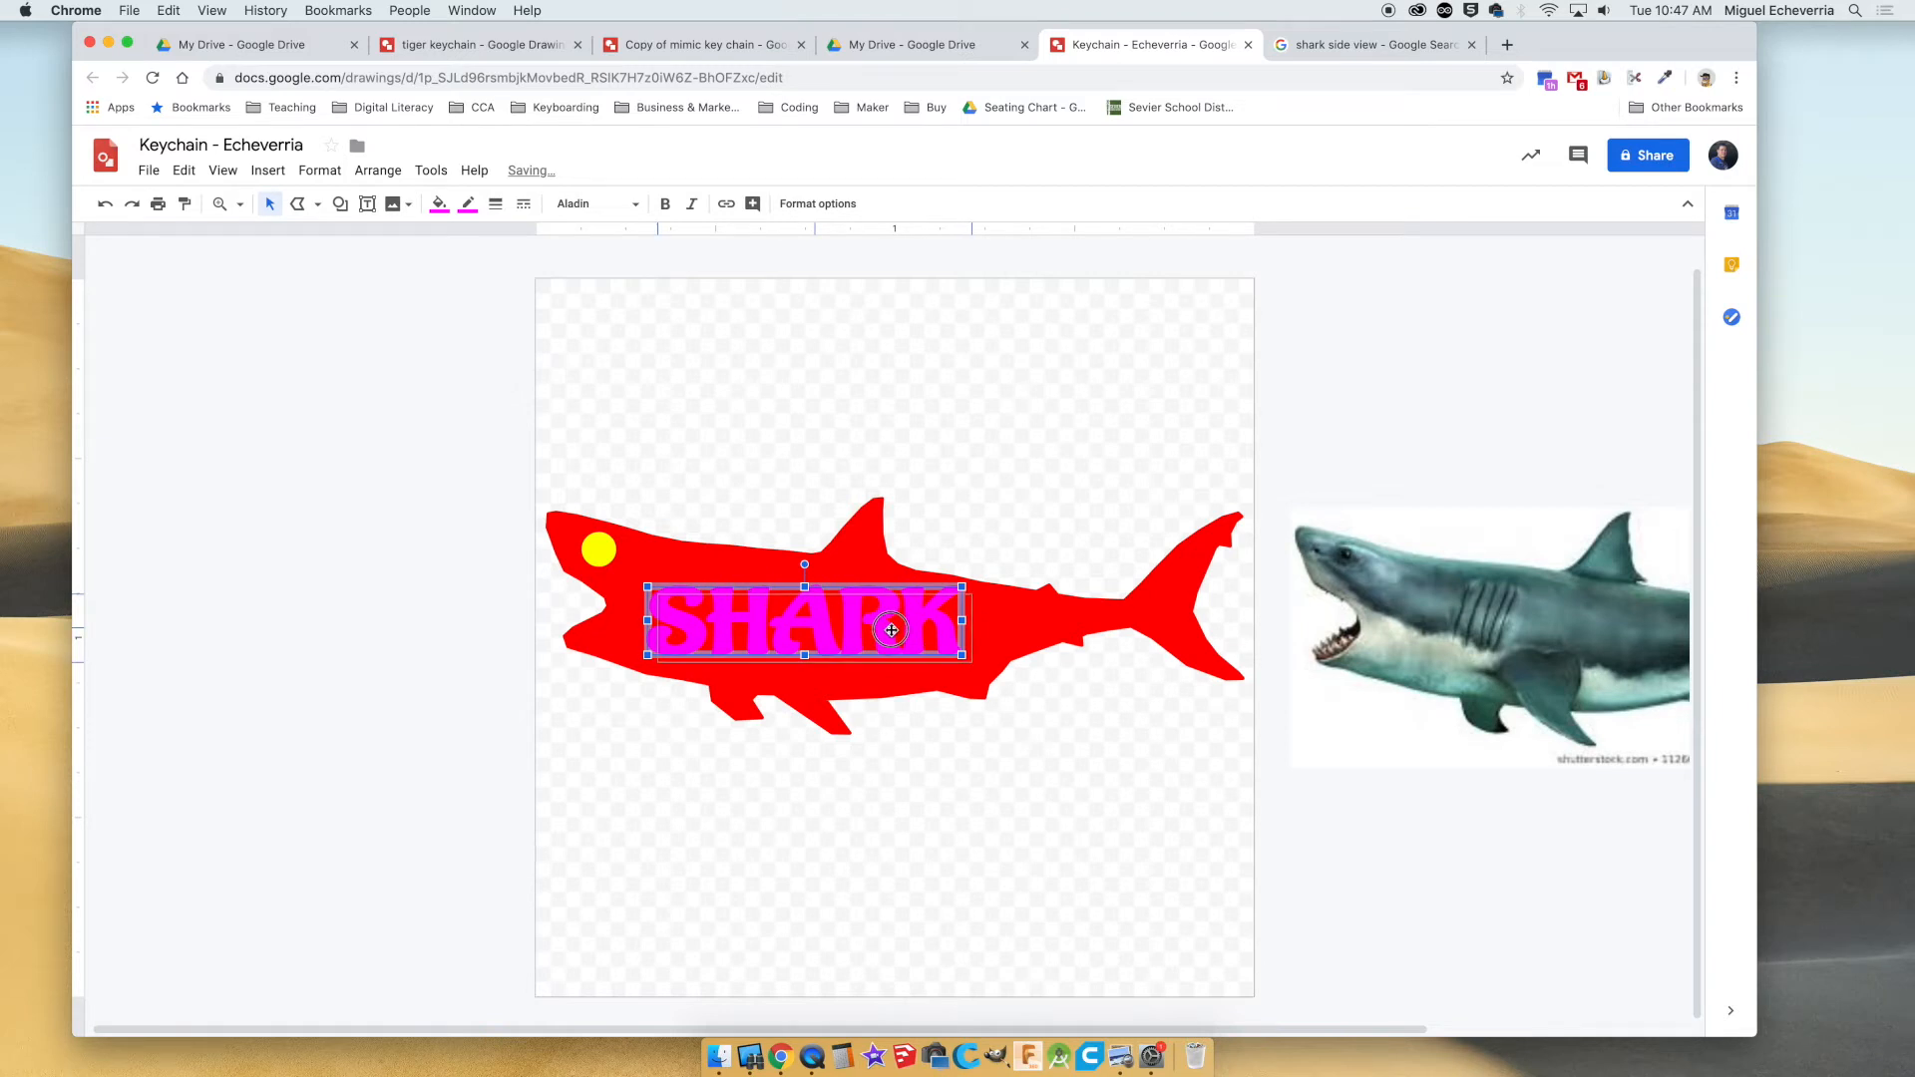
{"action": "left_click", "coordinate": [925, 746]}
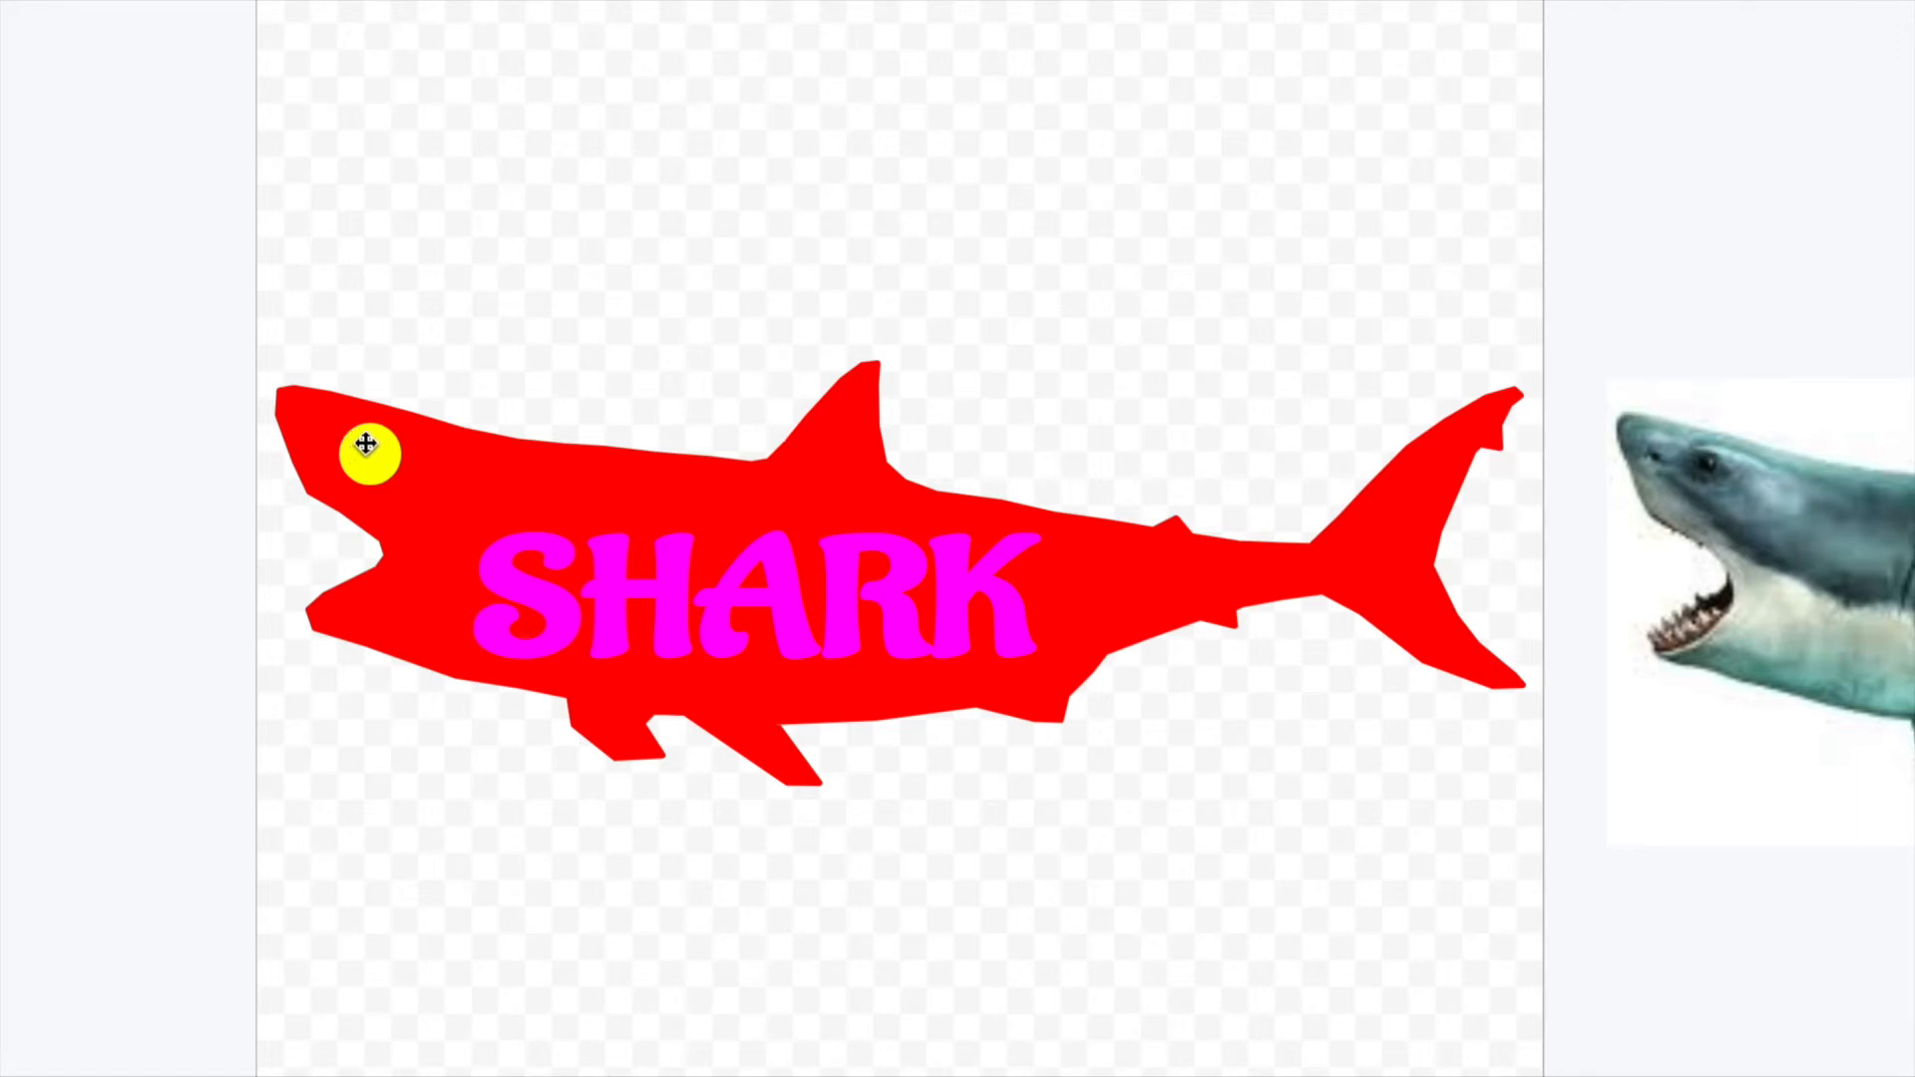
{"action": "left_click", "coordinate": [507, 566]}
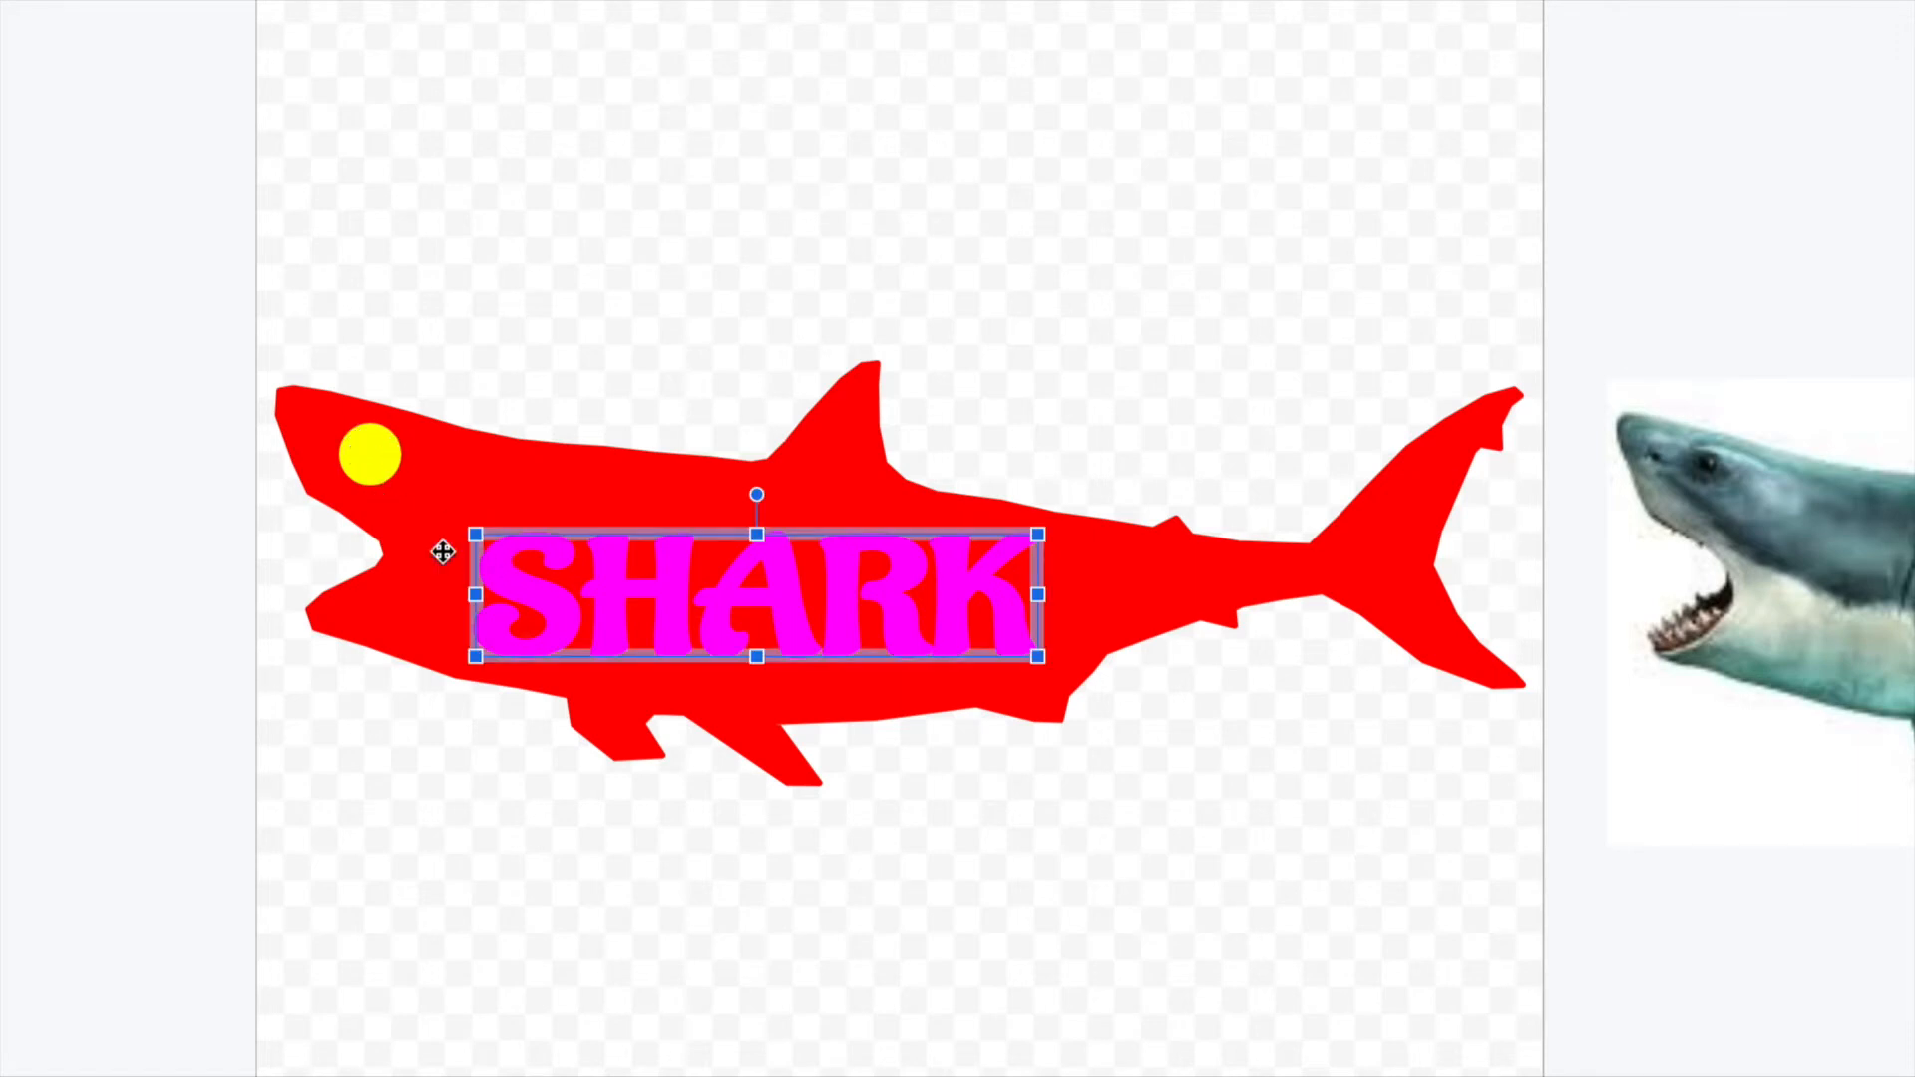
{"action": "left_click", "coordinate": [1126, 804]}
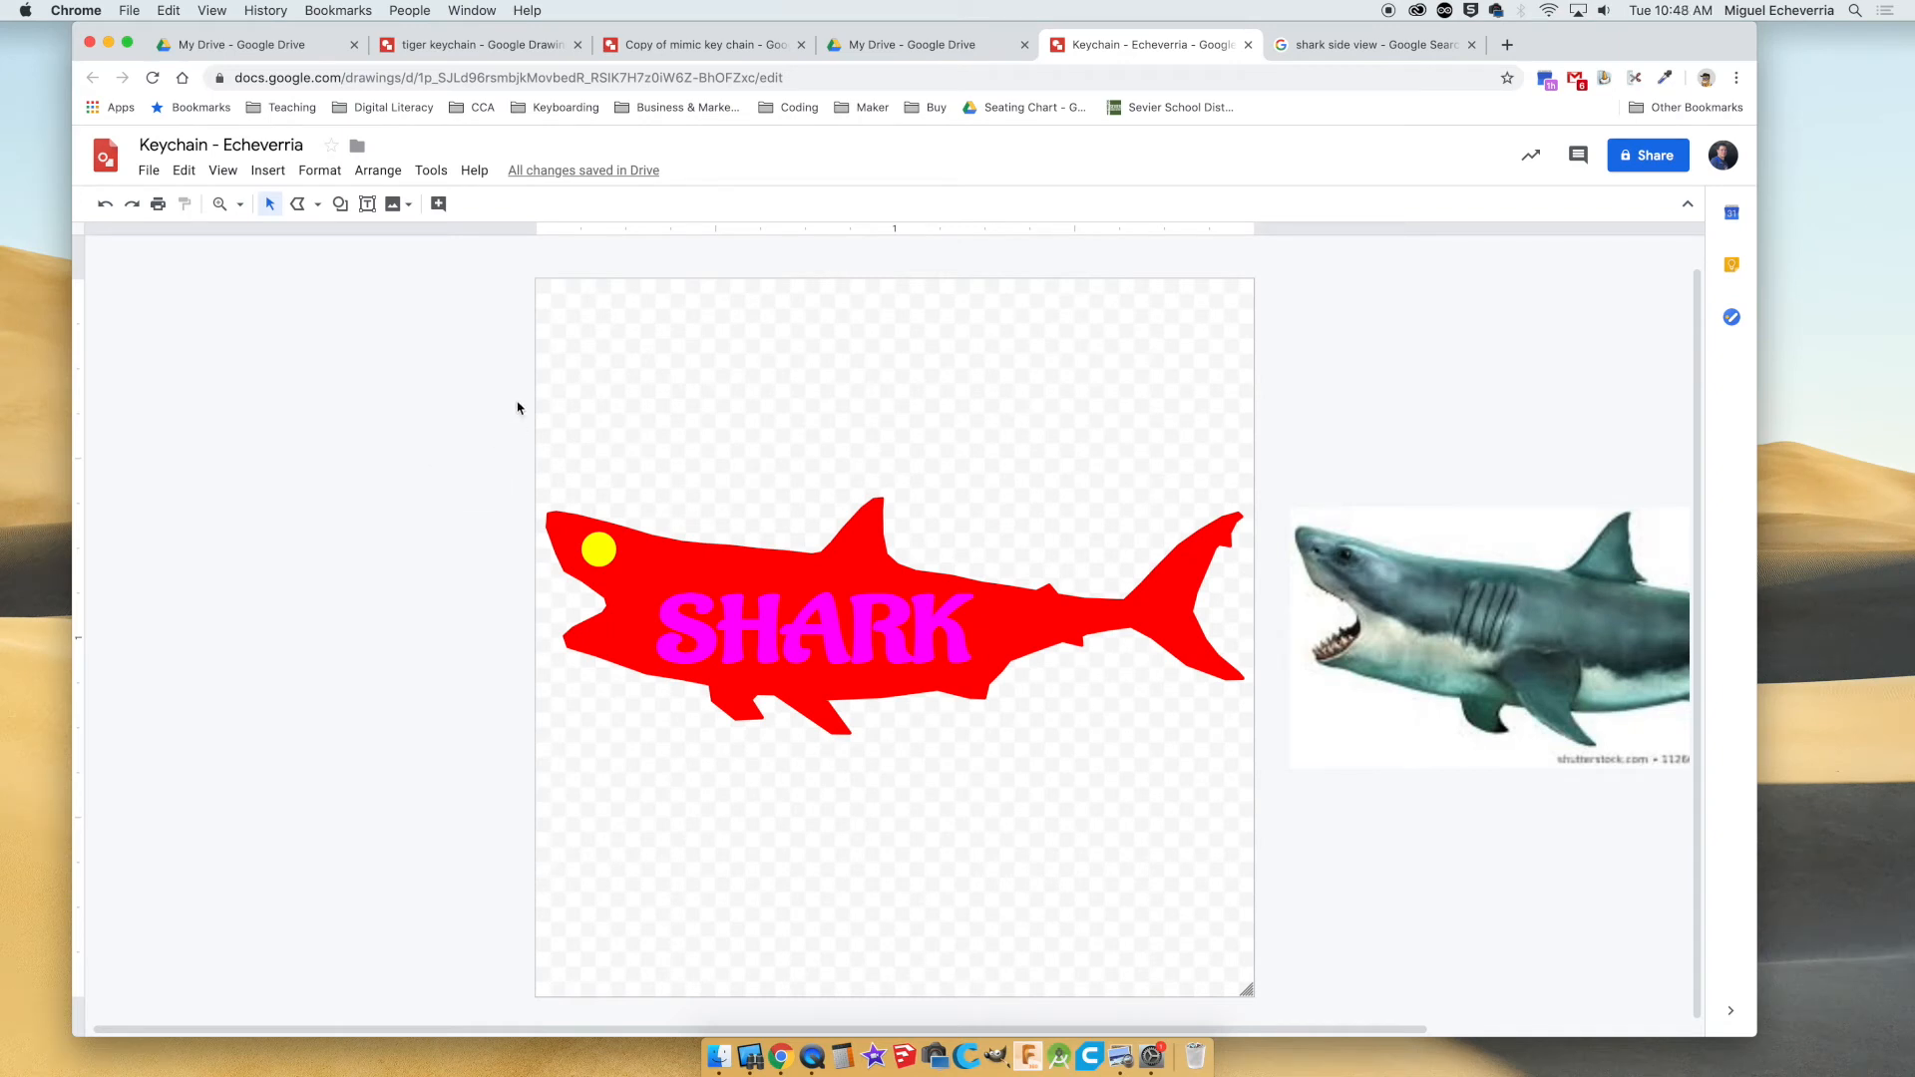
Switch to the Copy of mimic key chain drawing and examine the skull, circle, eye and nose shapes individually.
{"action": "left_click", "coordinate": [491, 54]}
{"action": "left_click", "coordinate": [643, 47]}
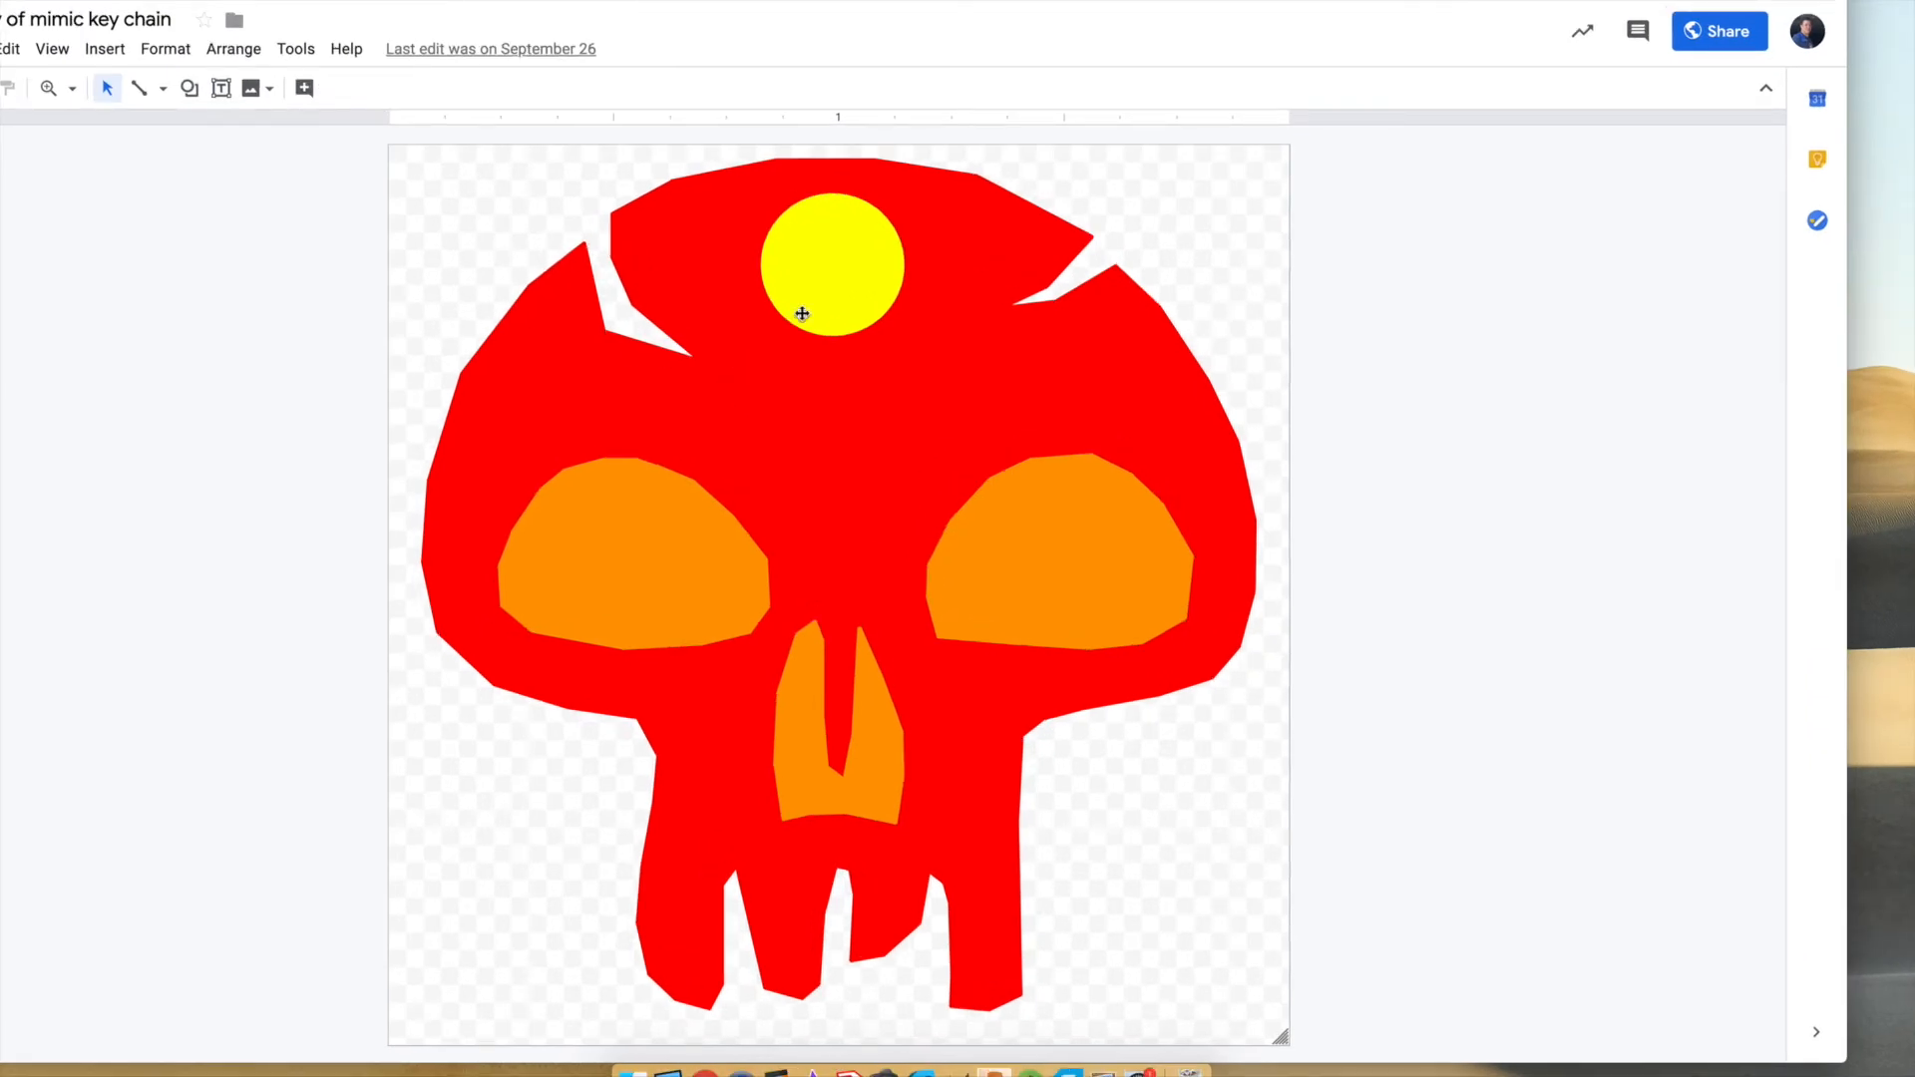
{"action": "left_click", "coordinate": [1018, 269]}
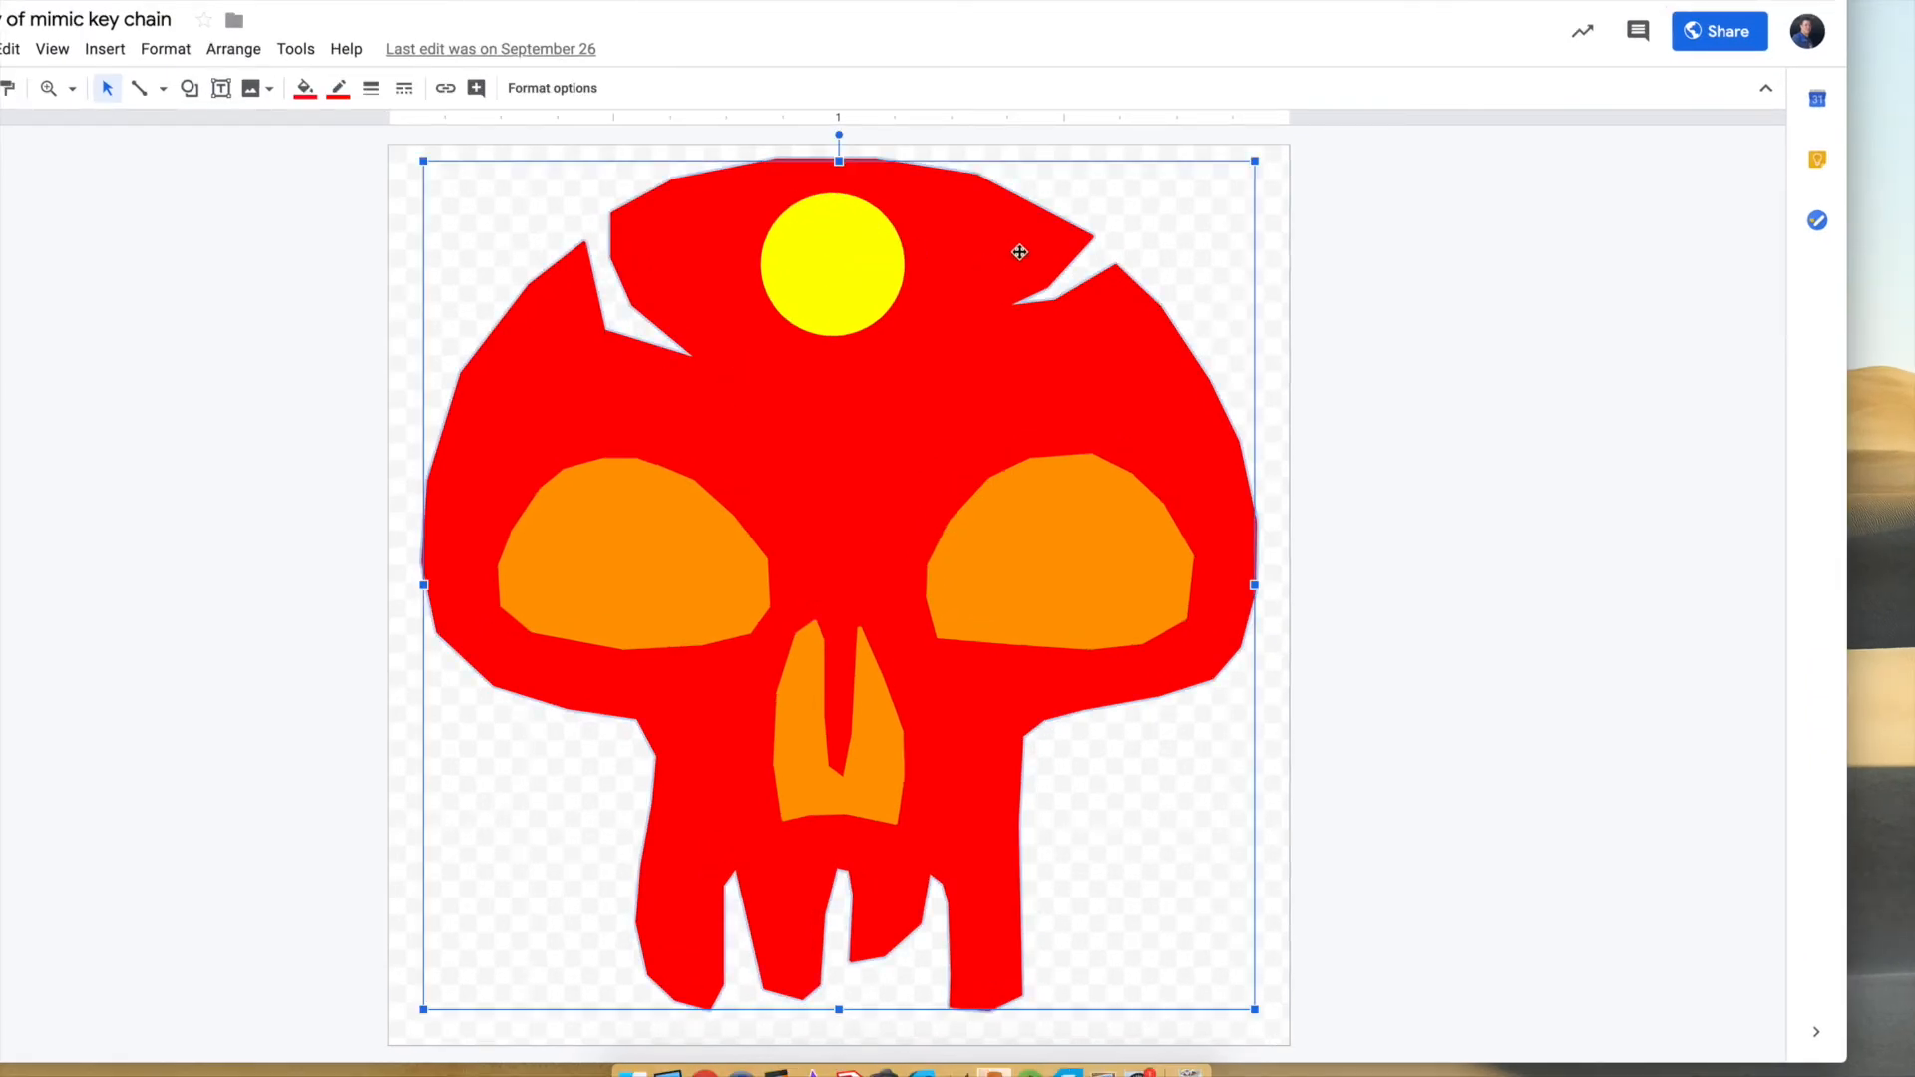
{"action": "left_click", "coordinate": [838, 232]}
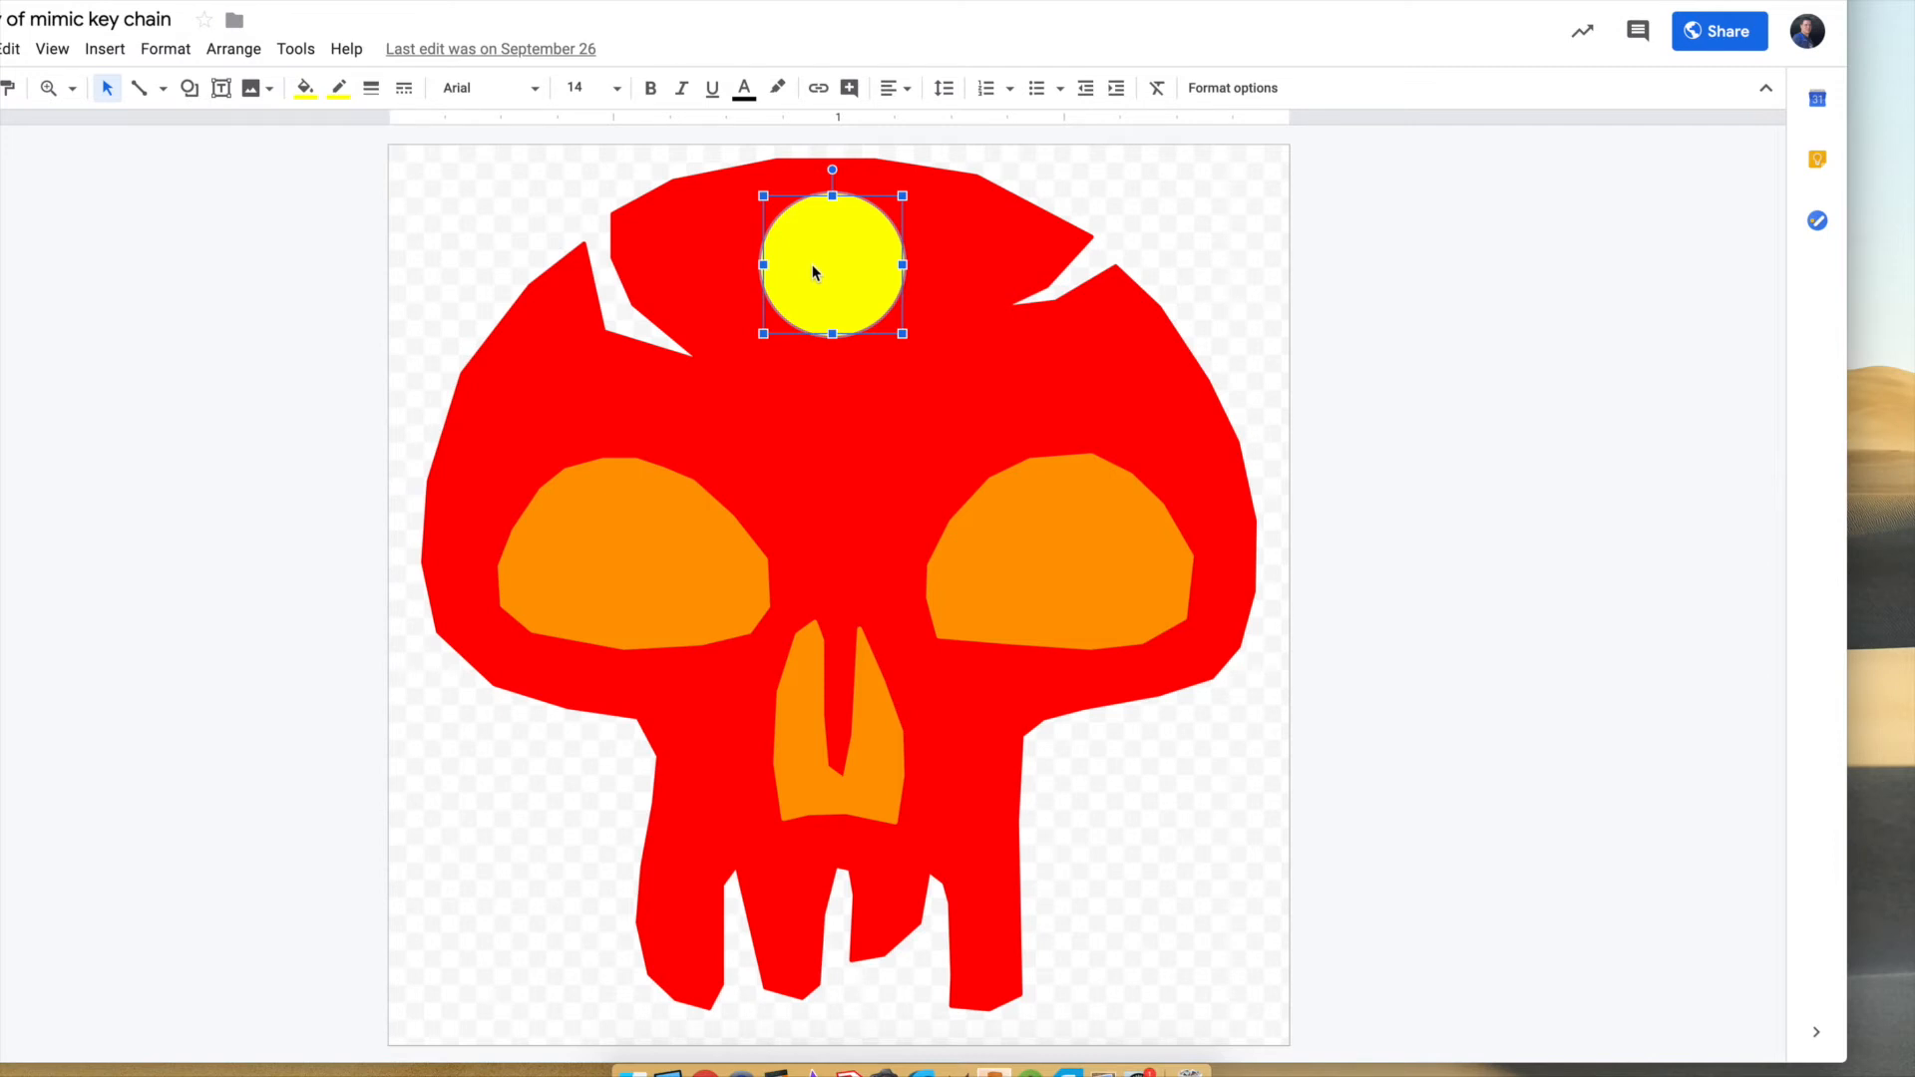
{"action": "left_click", "coordinate": [686, 548]}
{"action": "left_click", "coordinate": [1005, 568]}
{"action": "left_click", "coordinate": [872, 720]}
{"action": "left_click", "coordinate": [1332, 643]}
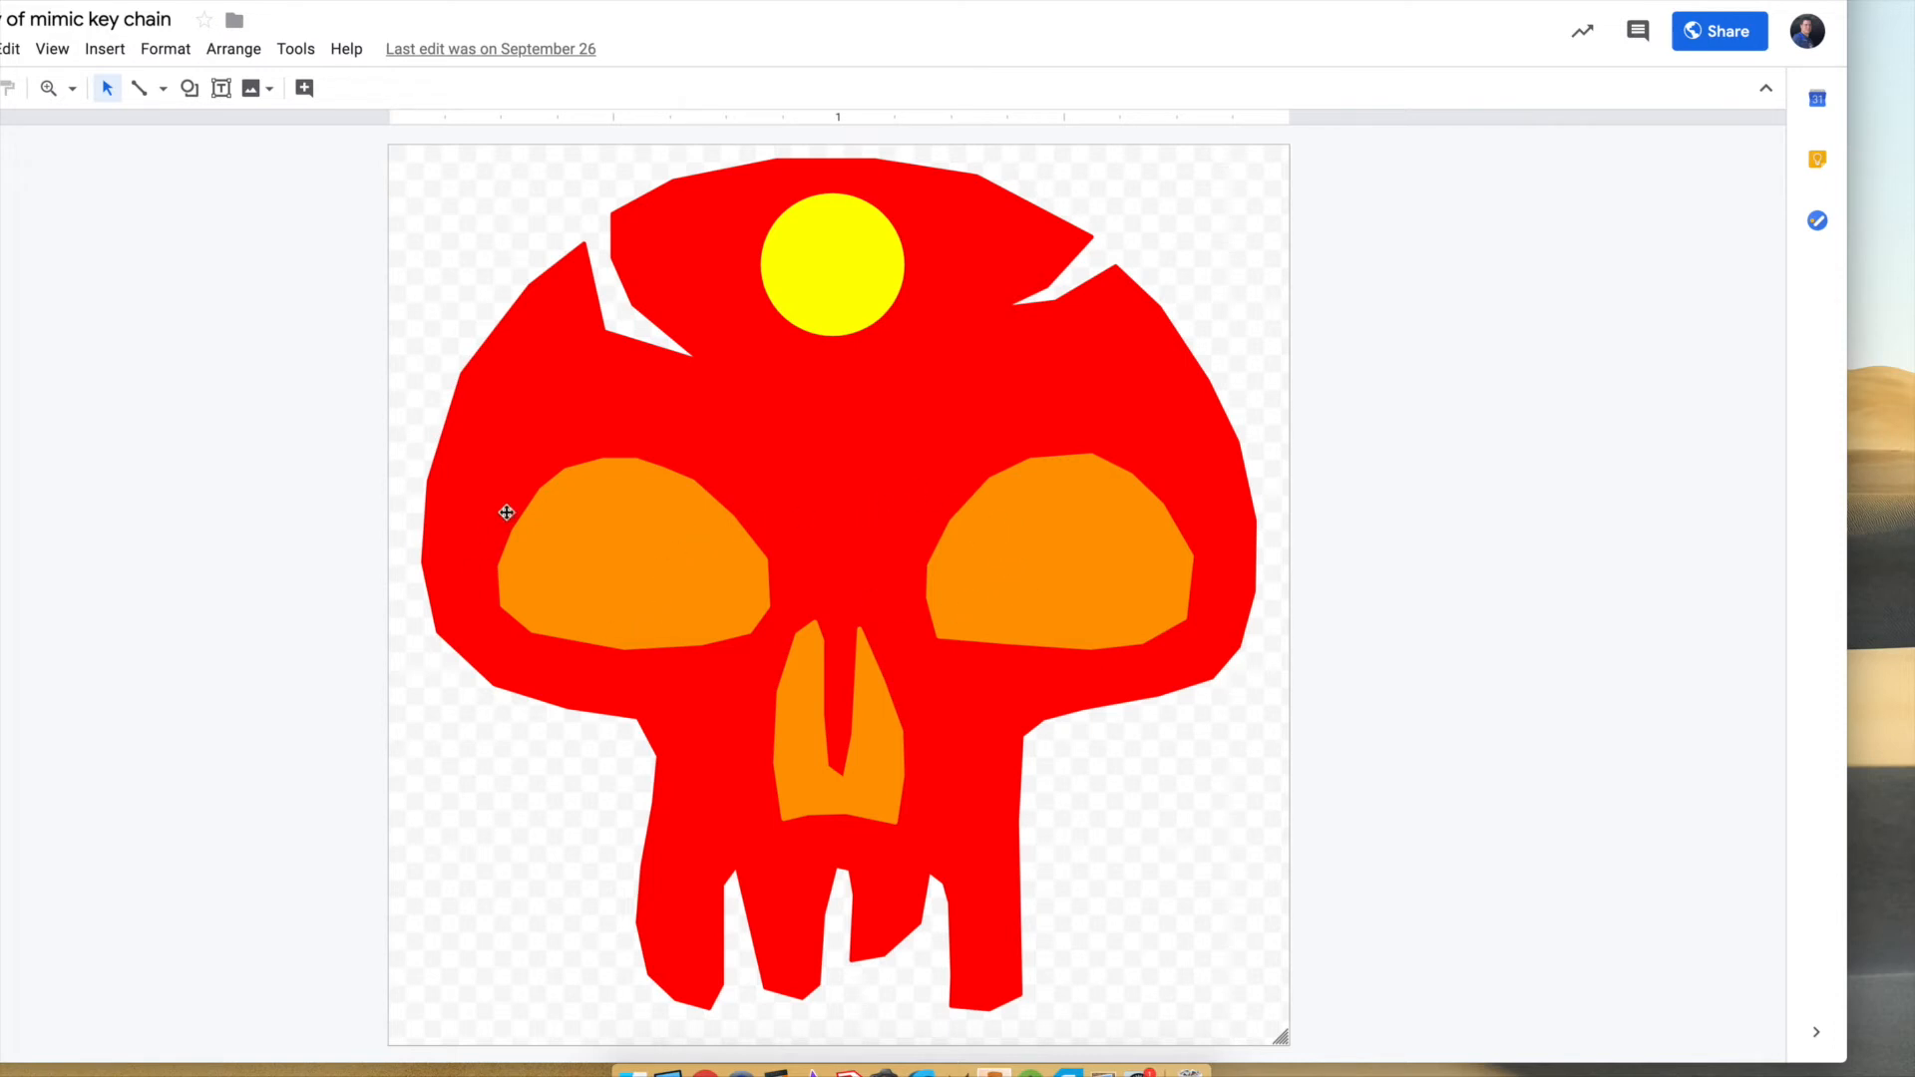
Try a yellow fill and matching yellow border on the eye shape on the skull's right side.
{"action": "left_click", "coordinate": [991, 558]}
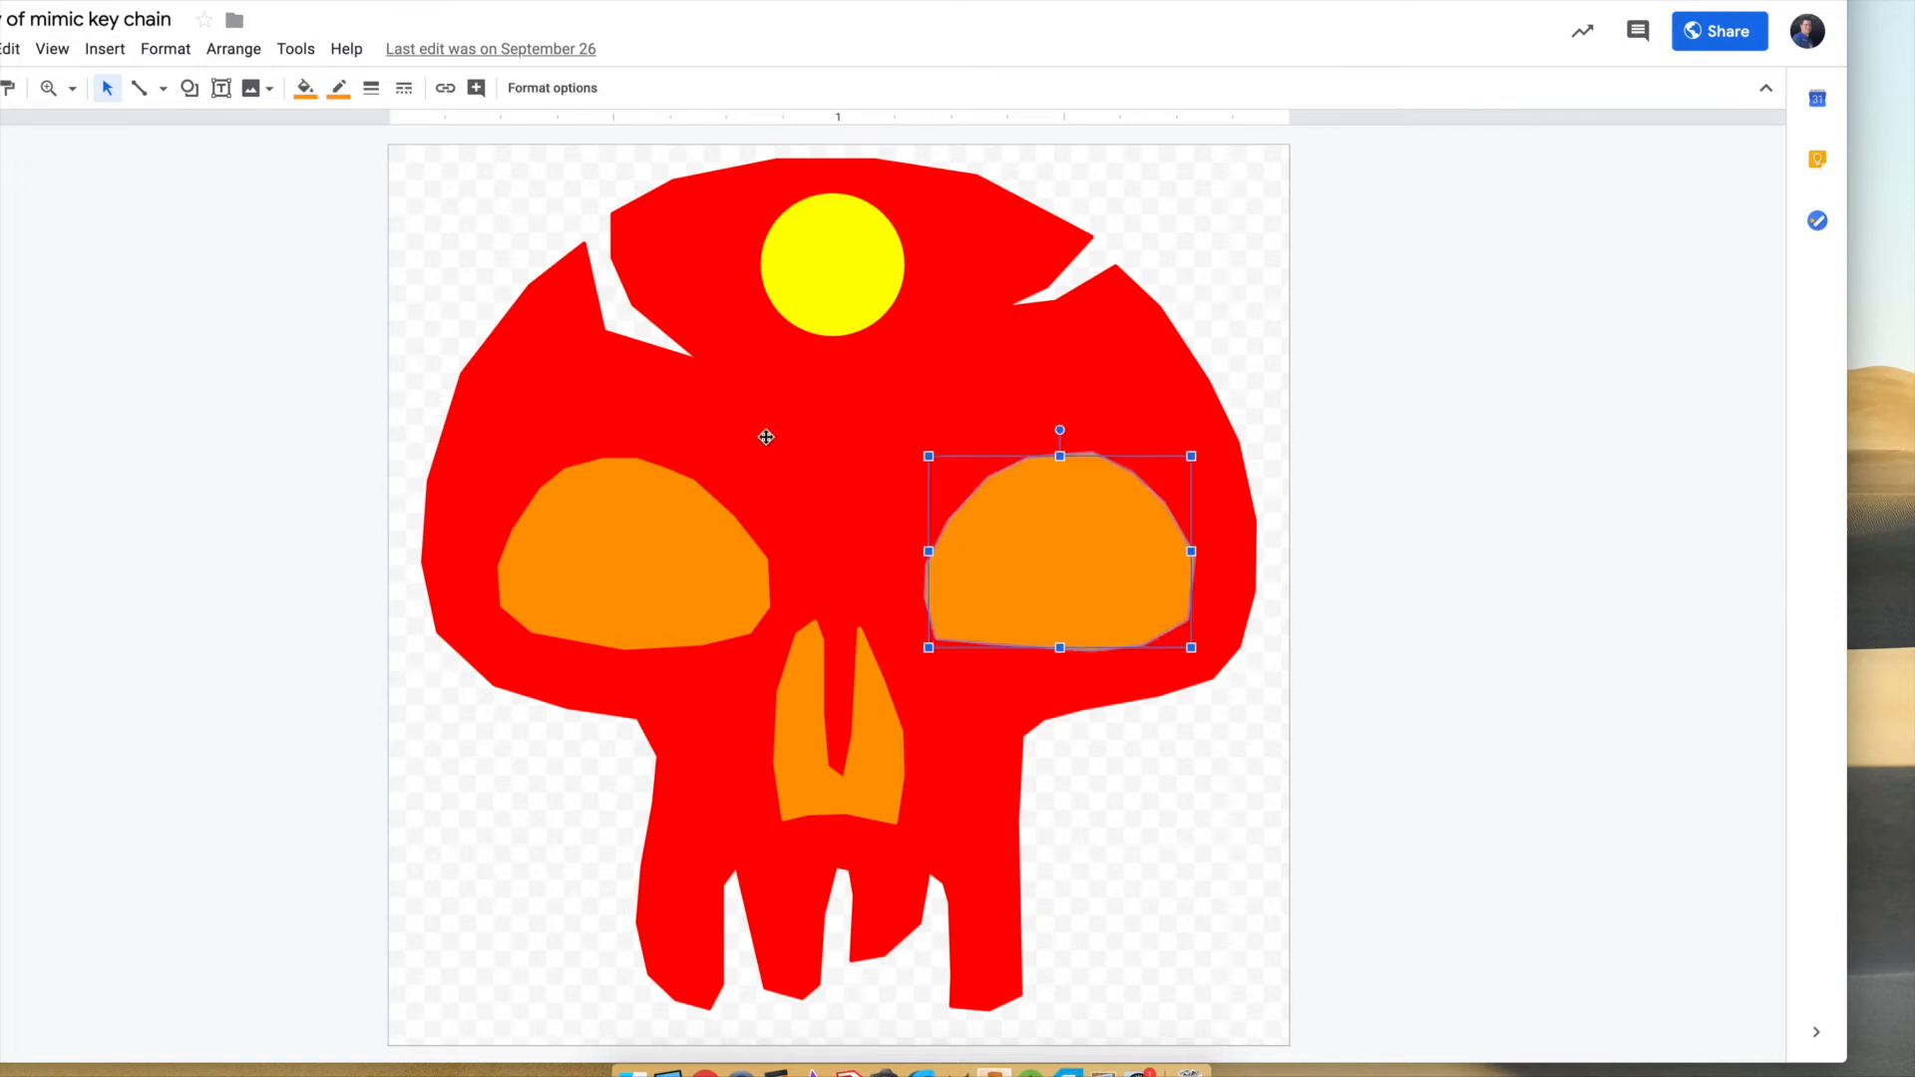
{"action": "left_click", "coordinate": [305, 88]}
{"action": "left_click", "coordinate": [385, 228]}
{"action": "left_click", "coordinate": [305, 88]}
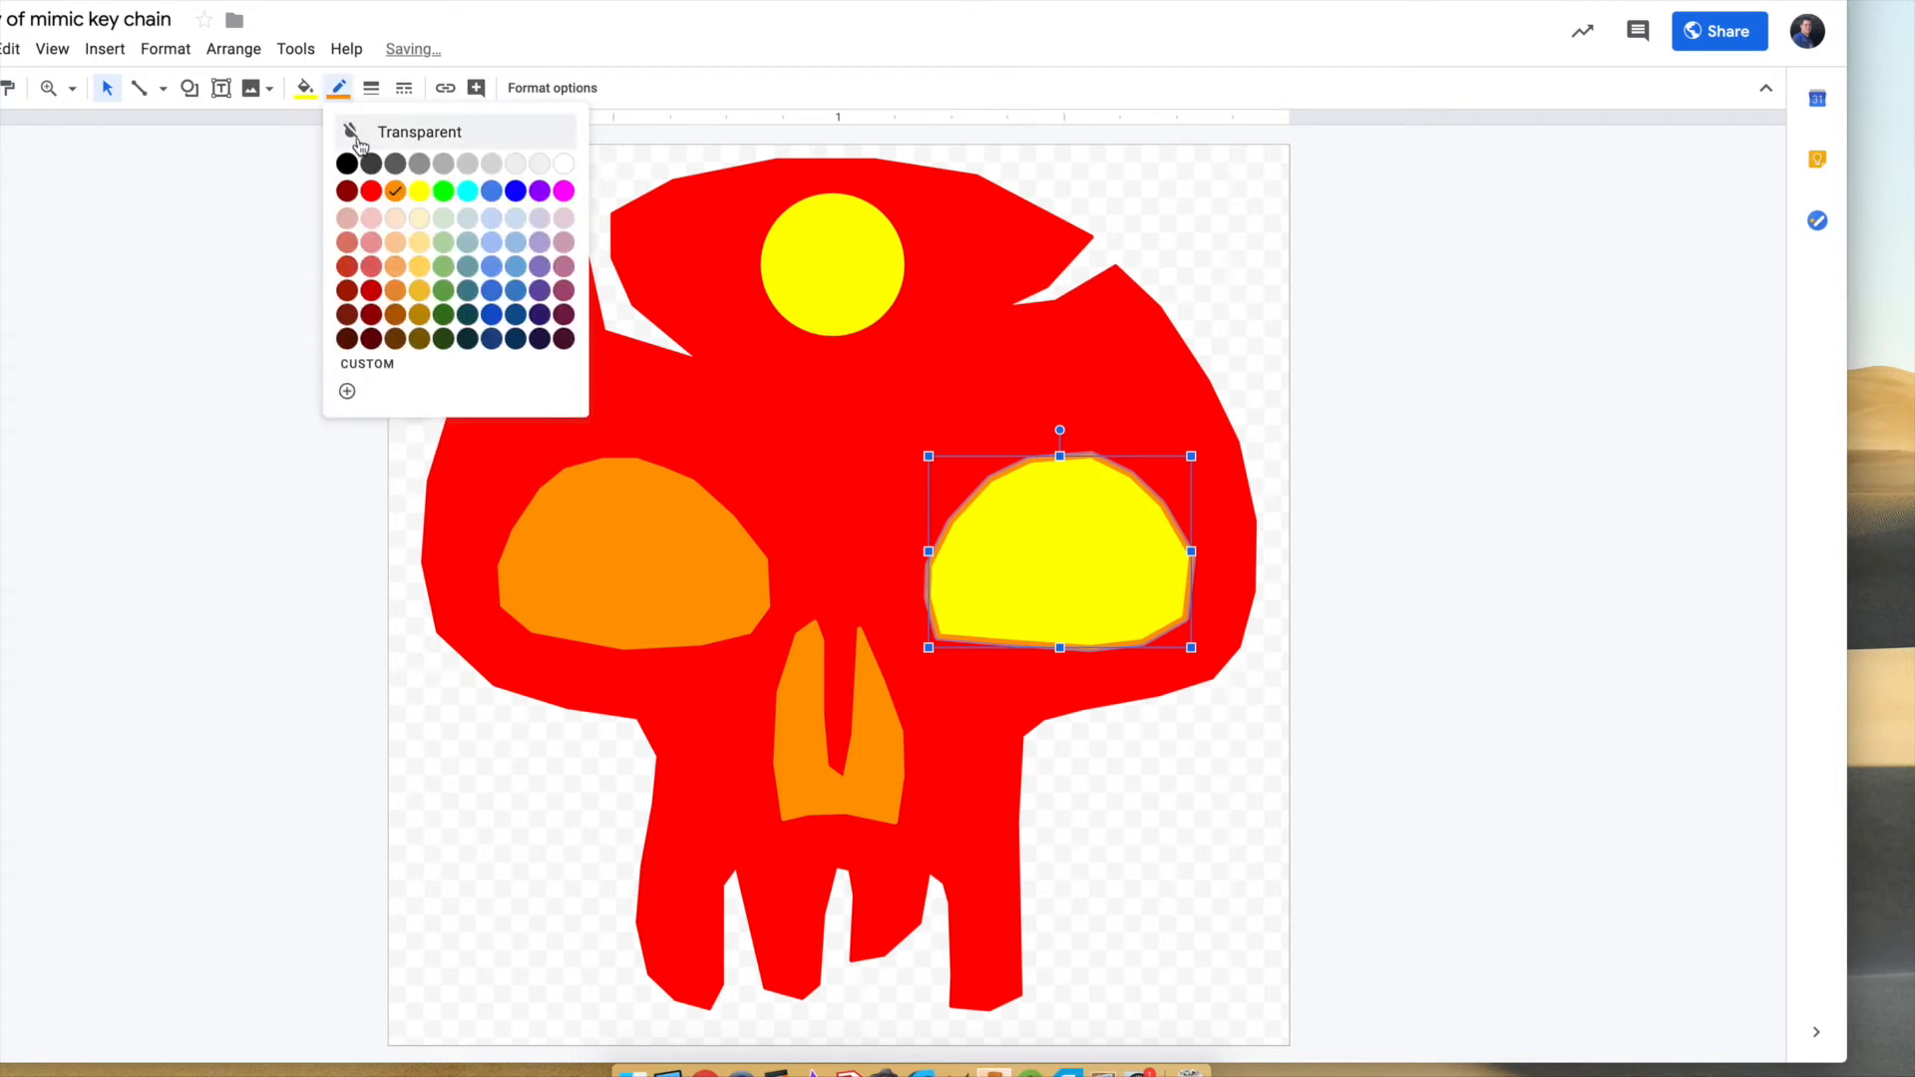
{"action": "left_click", "coordinate": [714, 568]}
Try a yellow fill and matching yellow border on the eye shape on the skull's left side.
{"action": "left_click", "coordinate": [714, 569]}
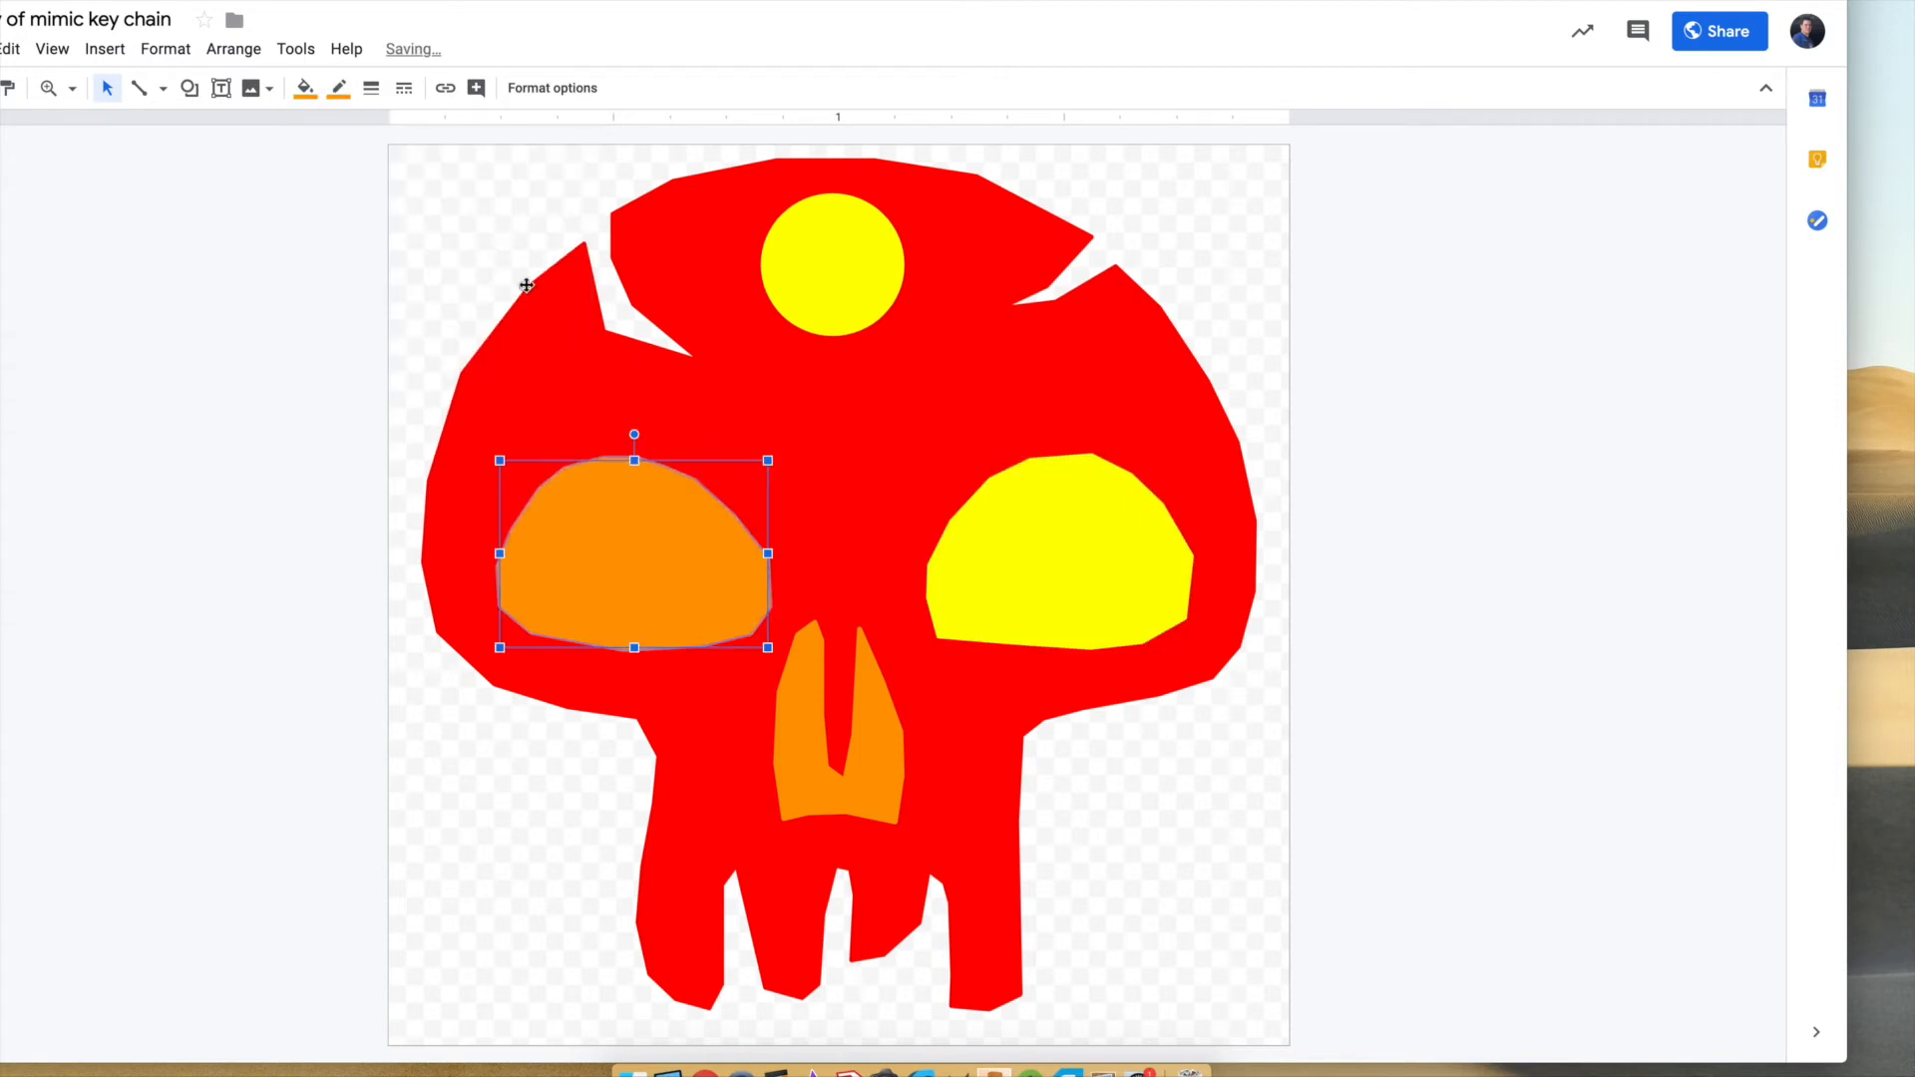
{"action": "left_click", "coordinate": [305, 88]}
{"action": "left_click", "coordinate": [385, 229]}
{"action": "left_click", "coordinate": [336, 92]}
{"action": "left_click", "coordinate": [417, 189]}
{"action": "left_click", "coordinate": [346, 341]}
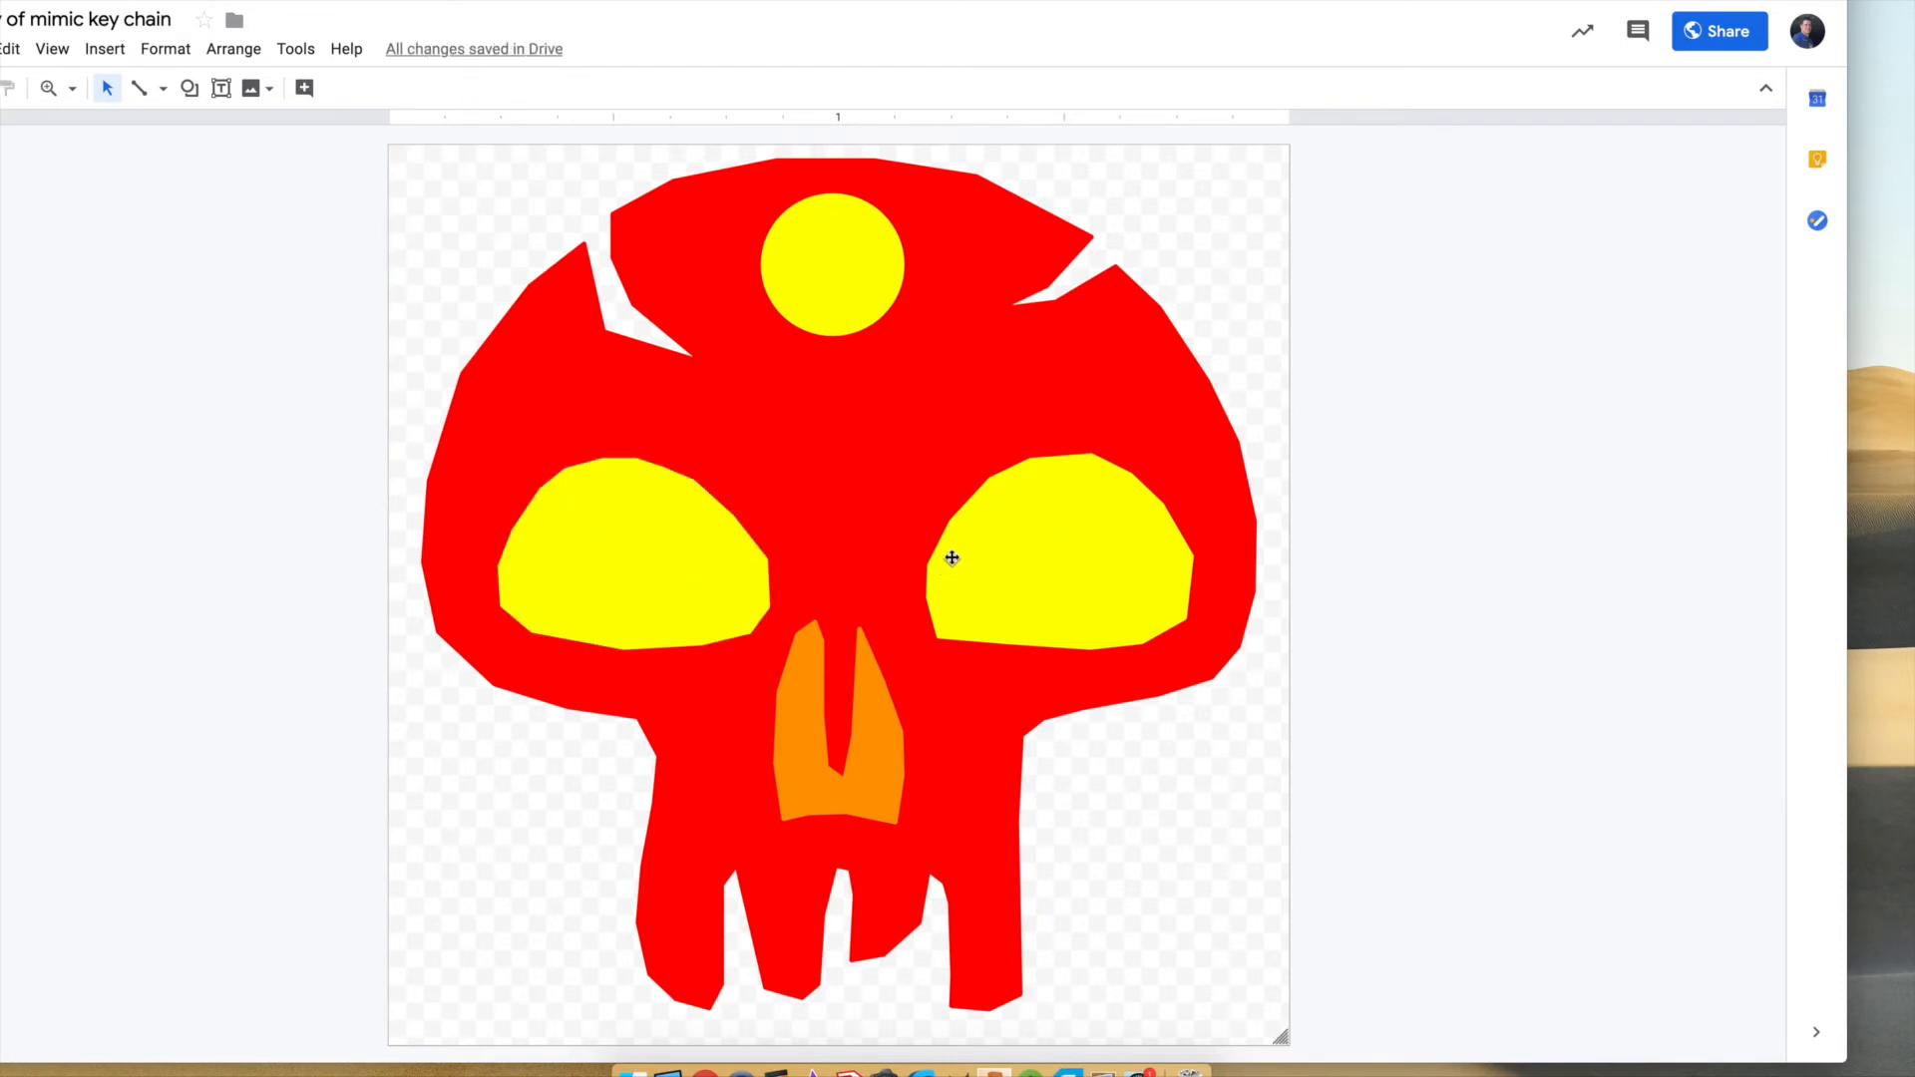
Undo the yellow fill and border changes on both of the skull's eyes.
{"action": "key", "text": "ctrl+z"}
{"action": "key", "text": "ctrl+z"}
{"action": "key", "text": "ctrl+z"}
{"action": "key", "text": "ctrl+z"}
{"action": "left_click", "coordinate": [1460, 540]}
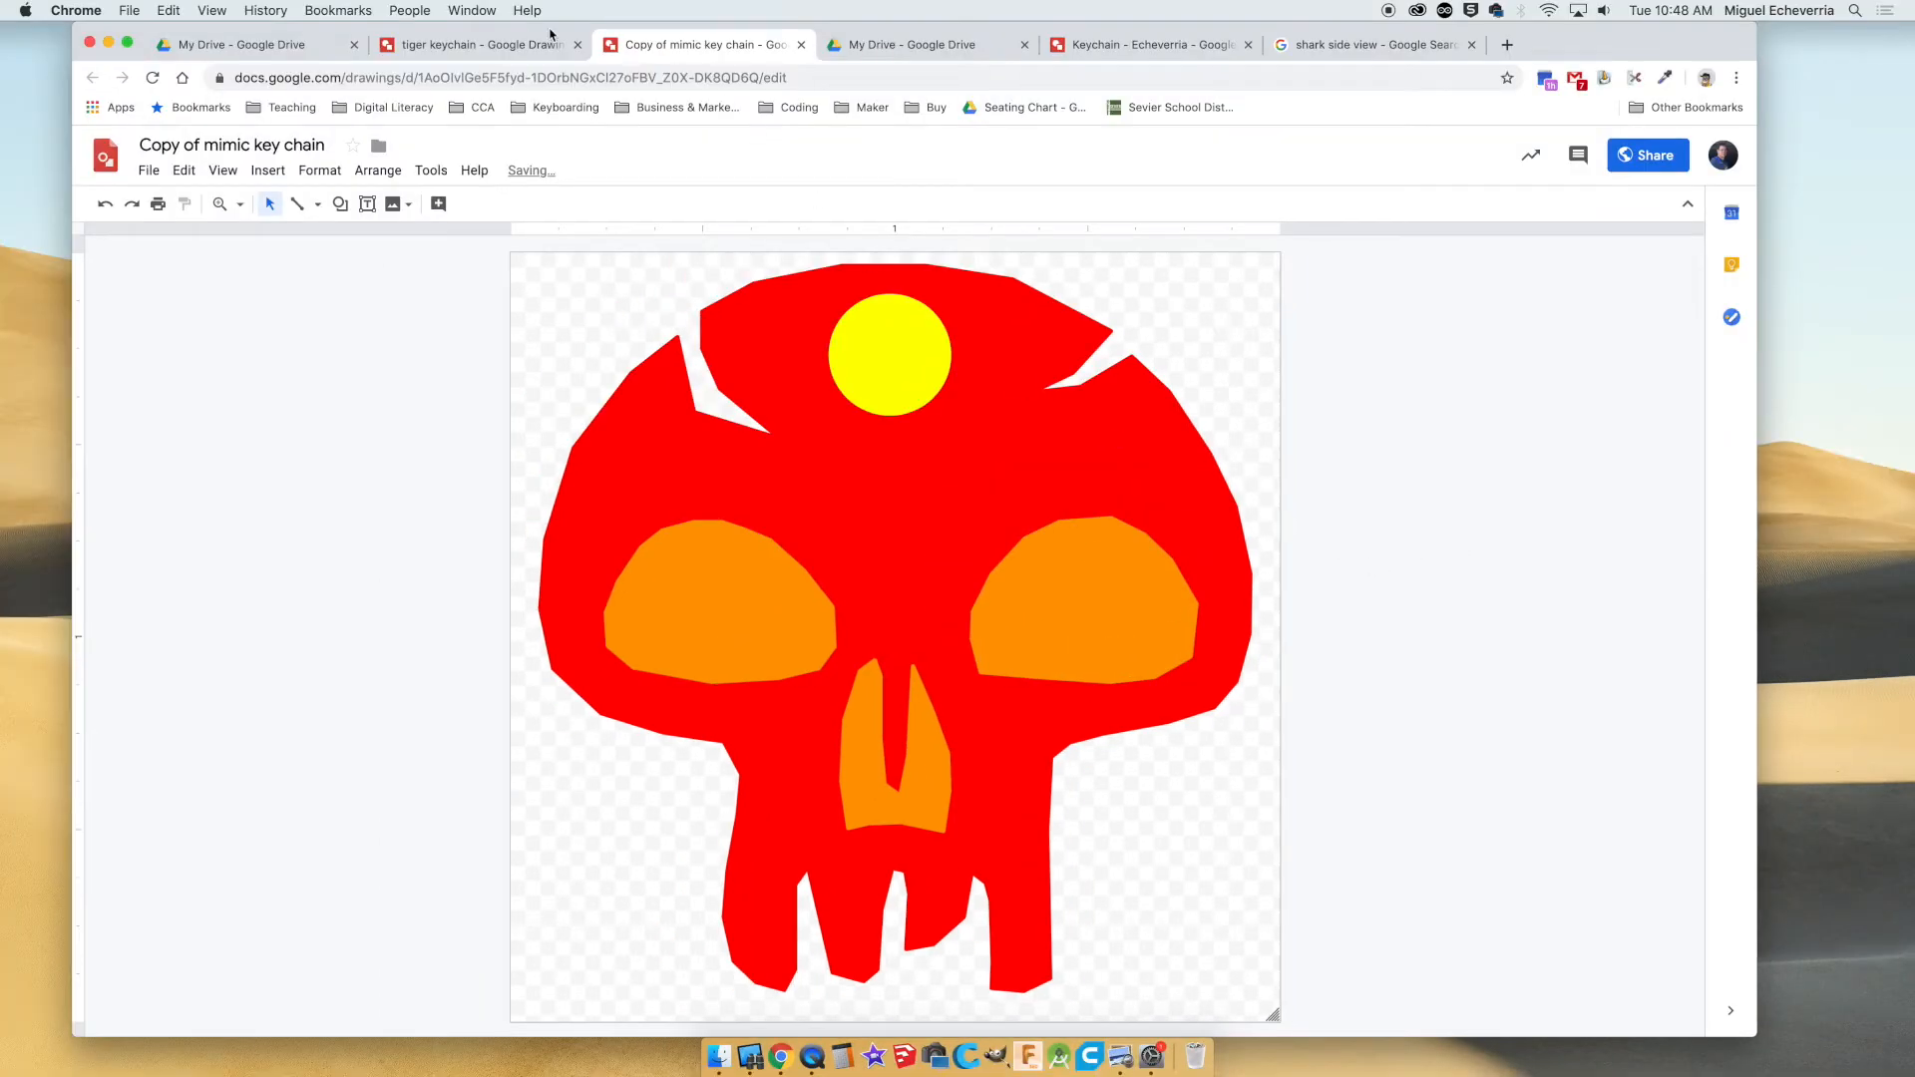
Close the Copy of mimic key chain drawing and switch to the tiger keychain drawing.
{"action": "left_click", "coordinate": [801, 45]}
{"action": "left_click", "coordinate": [539, 46]}
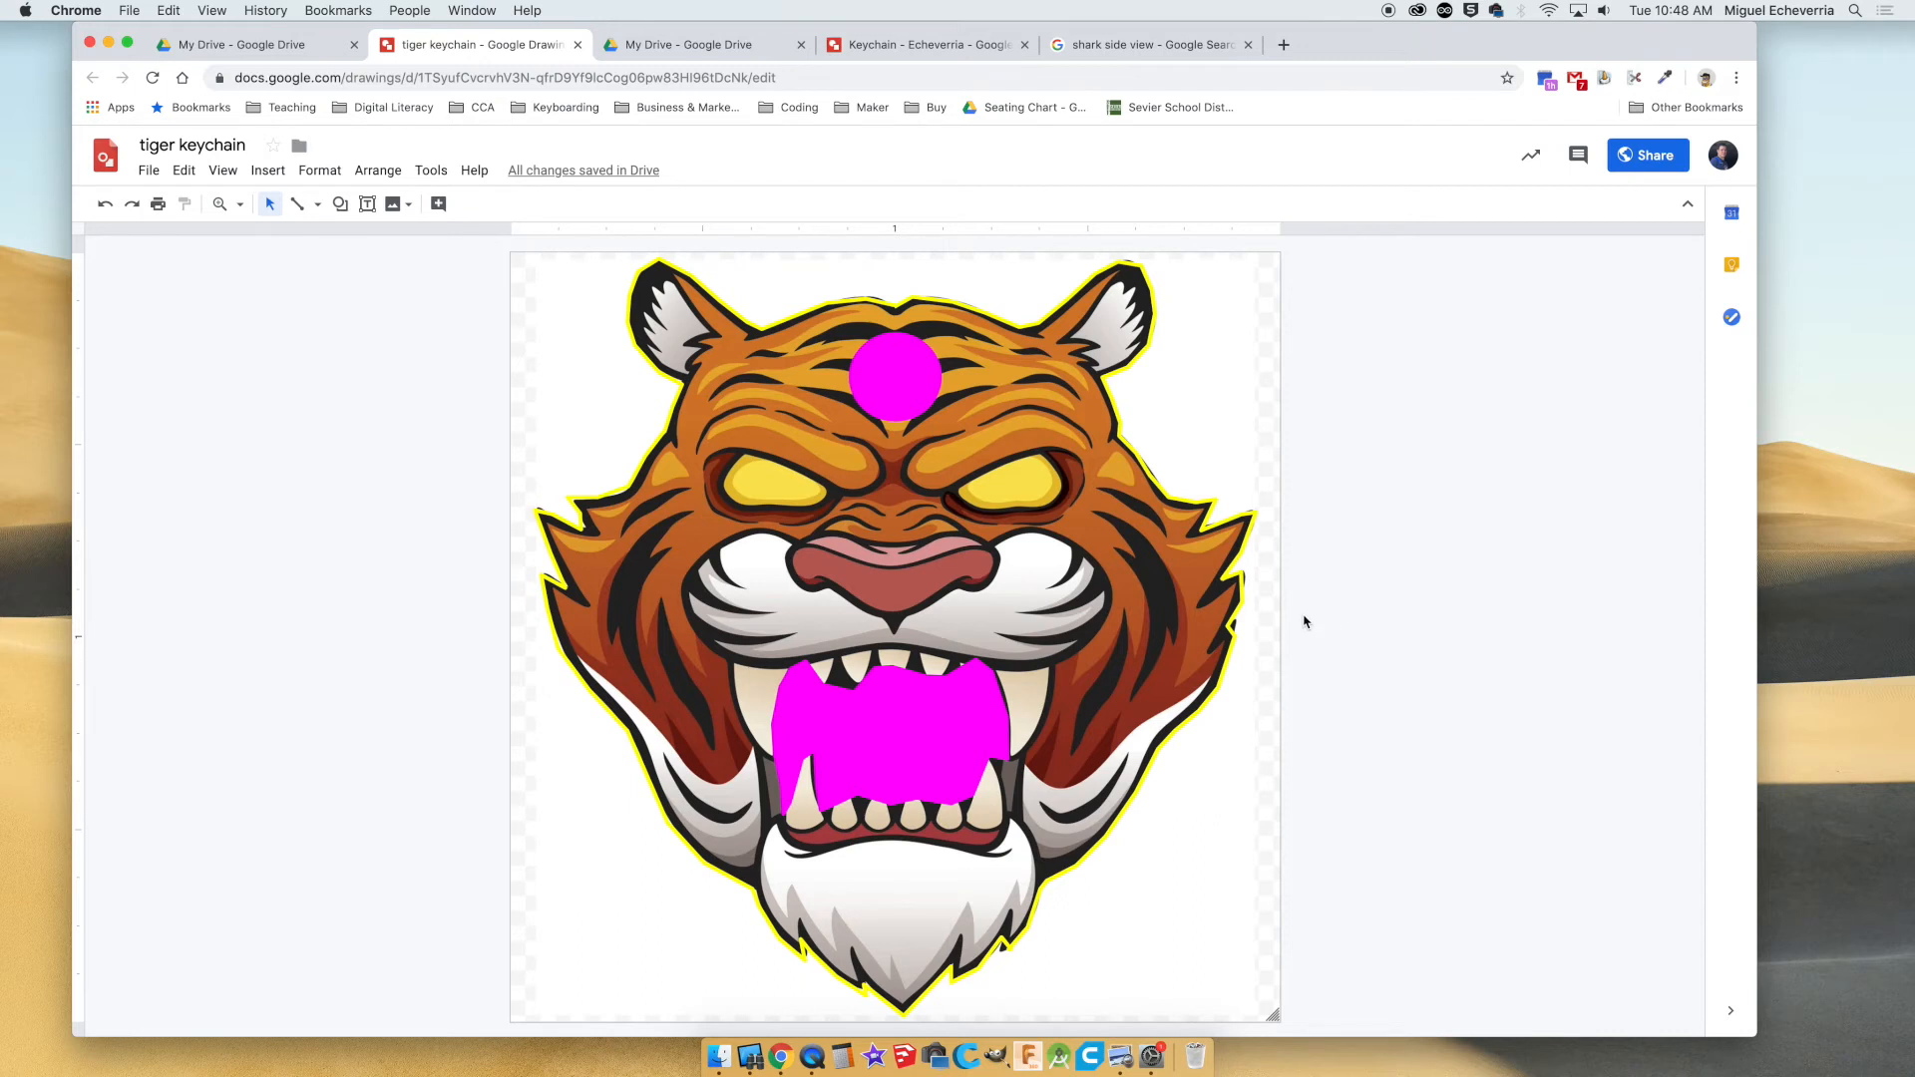
Move the tiger picture off the canvas to expose the traced outline, and undo that move.
{"action": "left_click_drag", "start_coordinate": [709, 584], "coordinate": [1463, 591]}
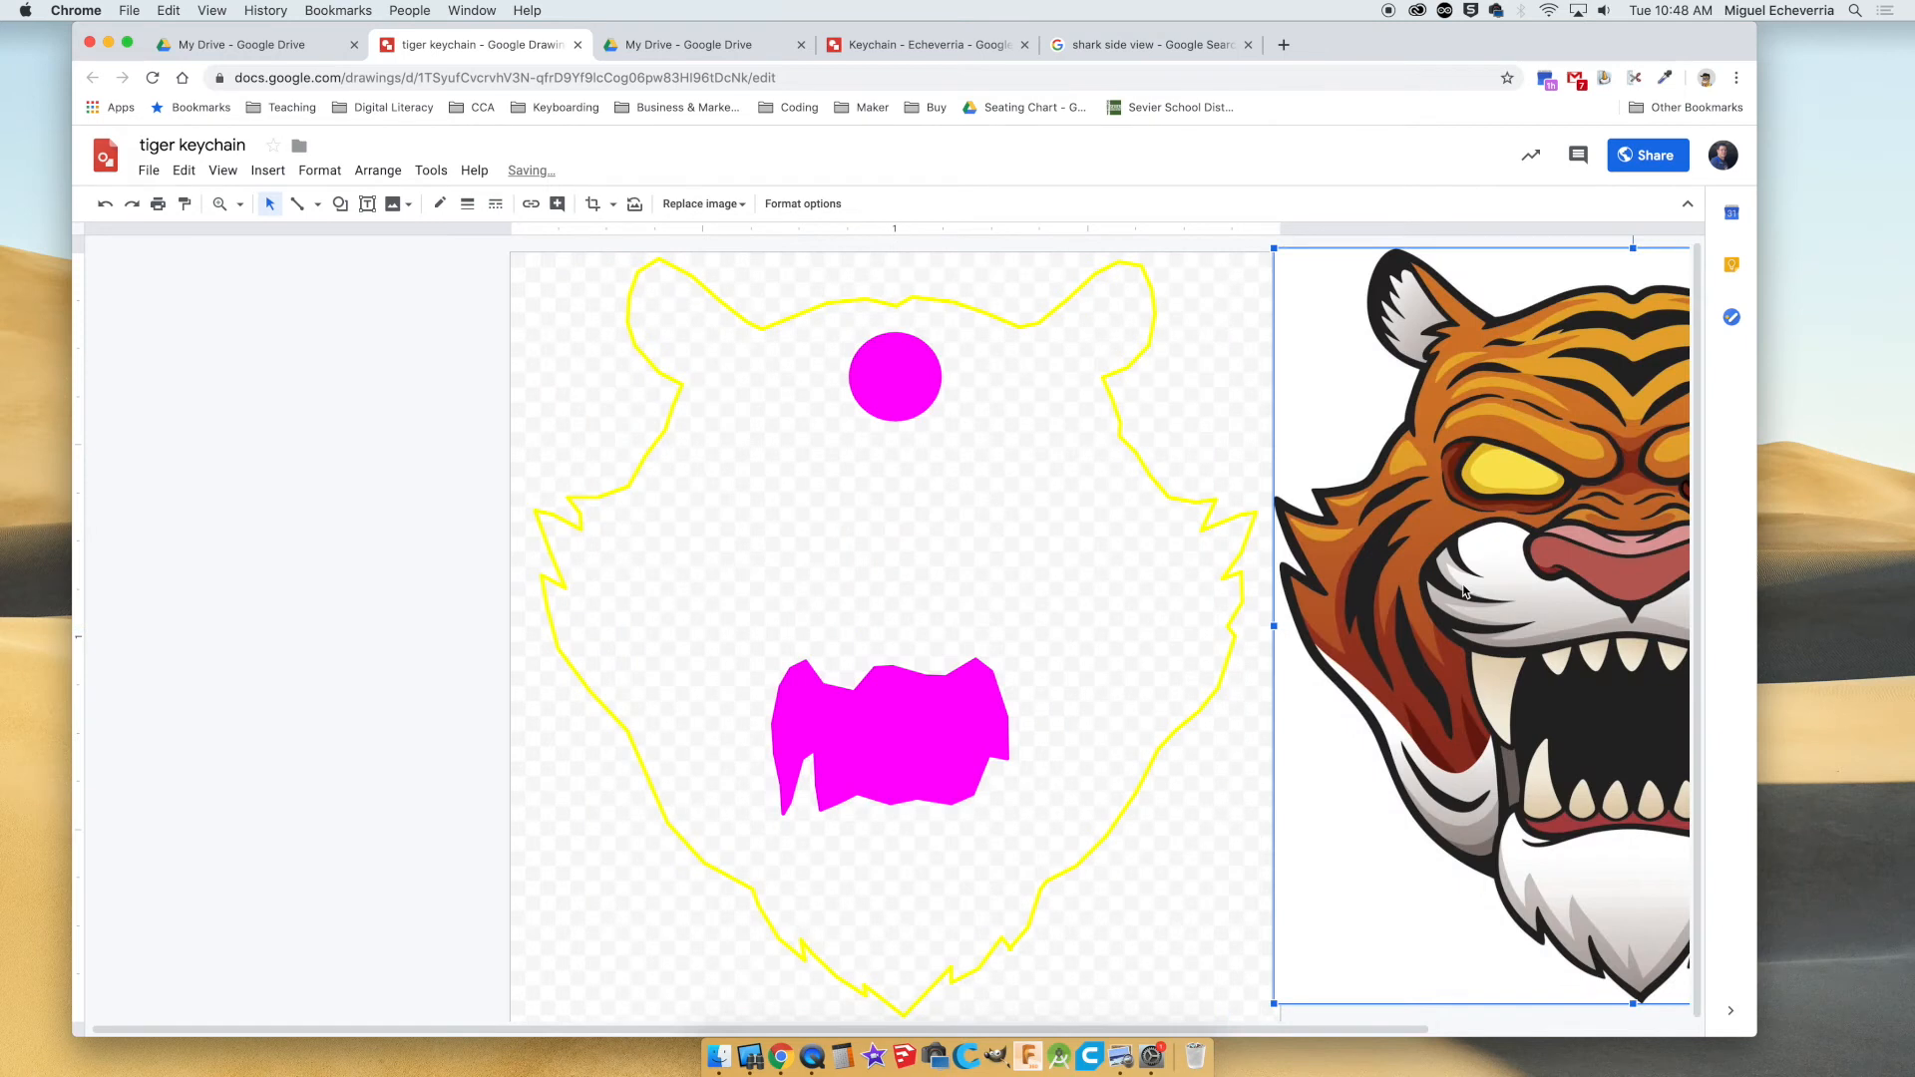
{"action": "key", "text": "super+z"}
{"action": "left_click", "coordinate": [1261, 569]}
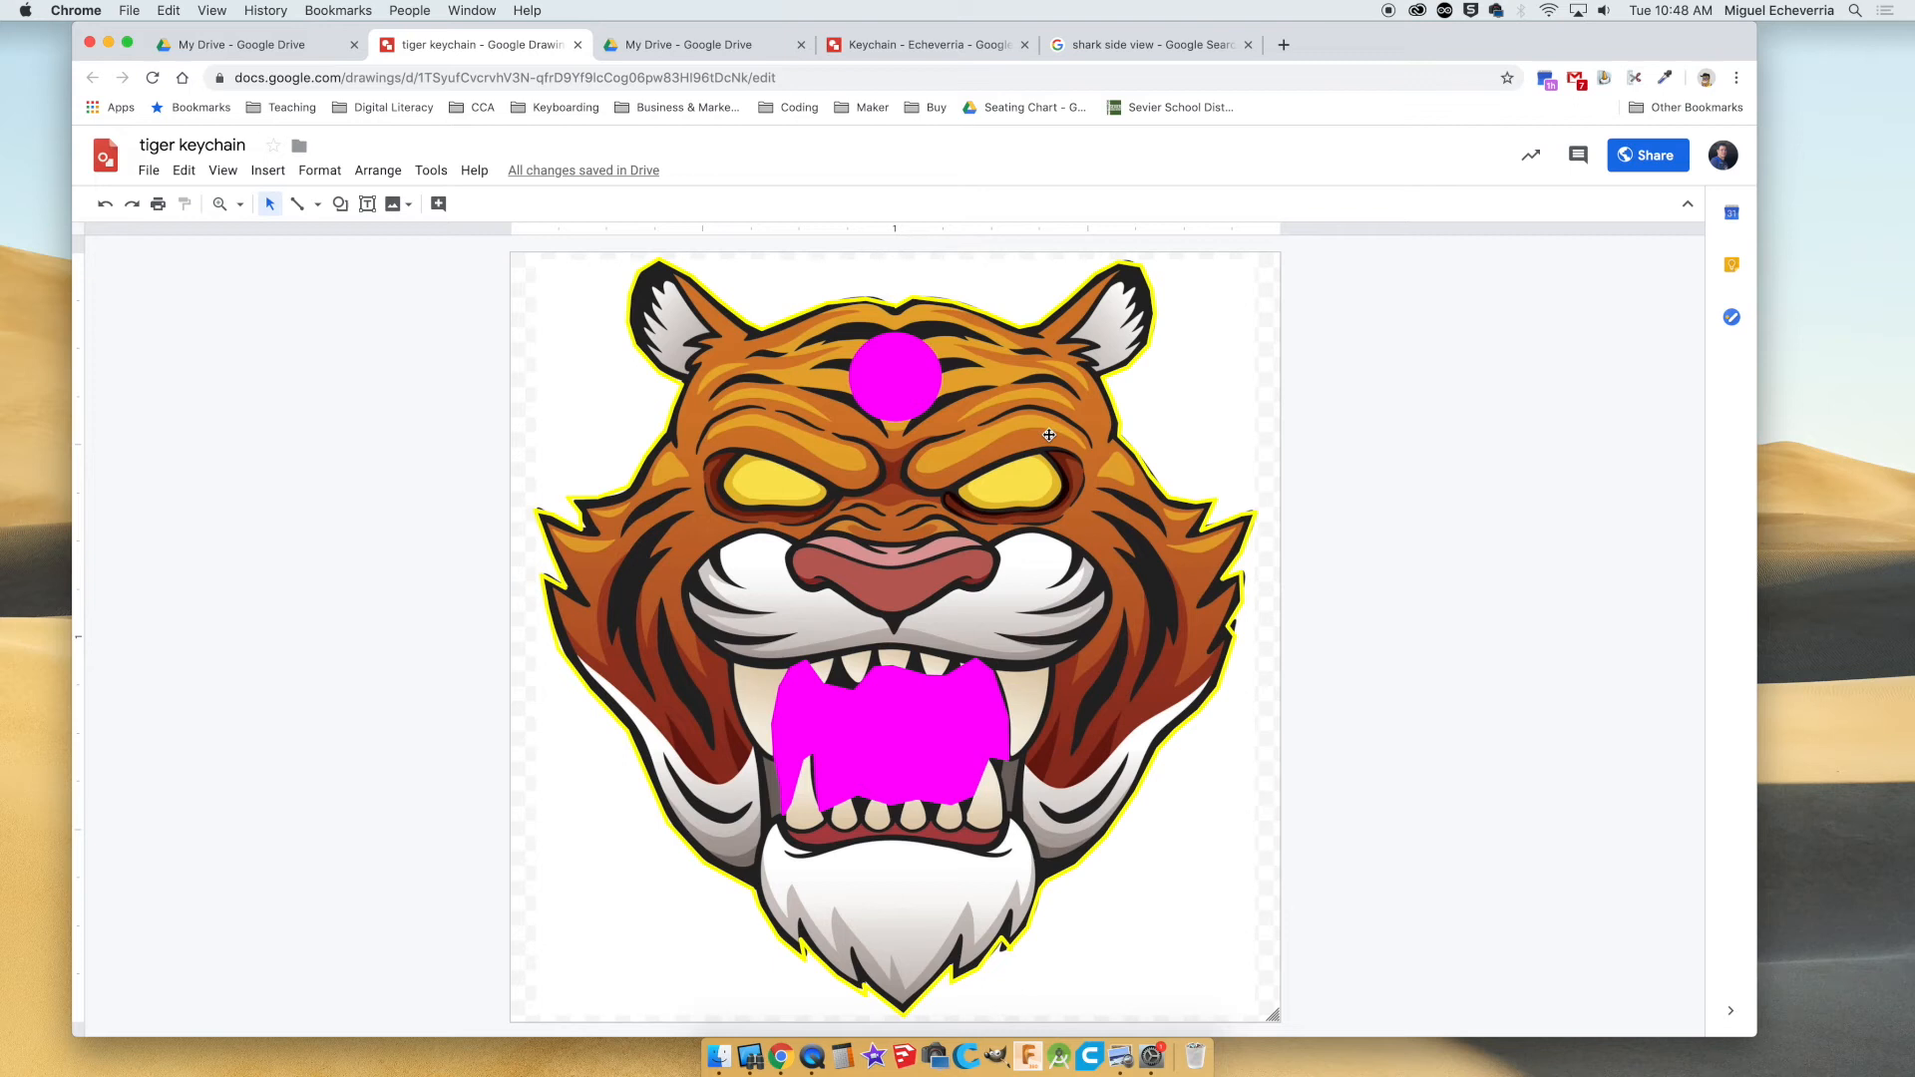
Switch to the shark keychain drawing and move the shark picture back behind the traced silhouette, aligned with its edges.
{"action": "left_click", "coordinate": [914, 46]}
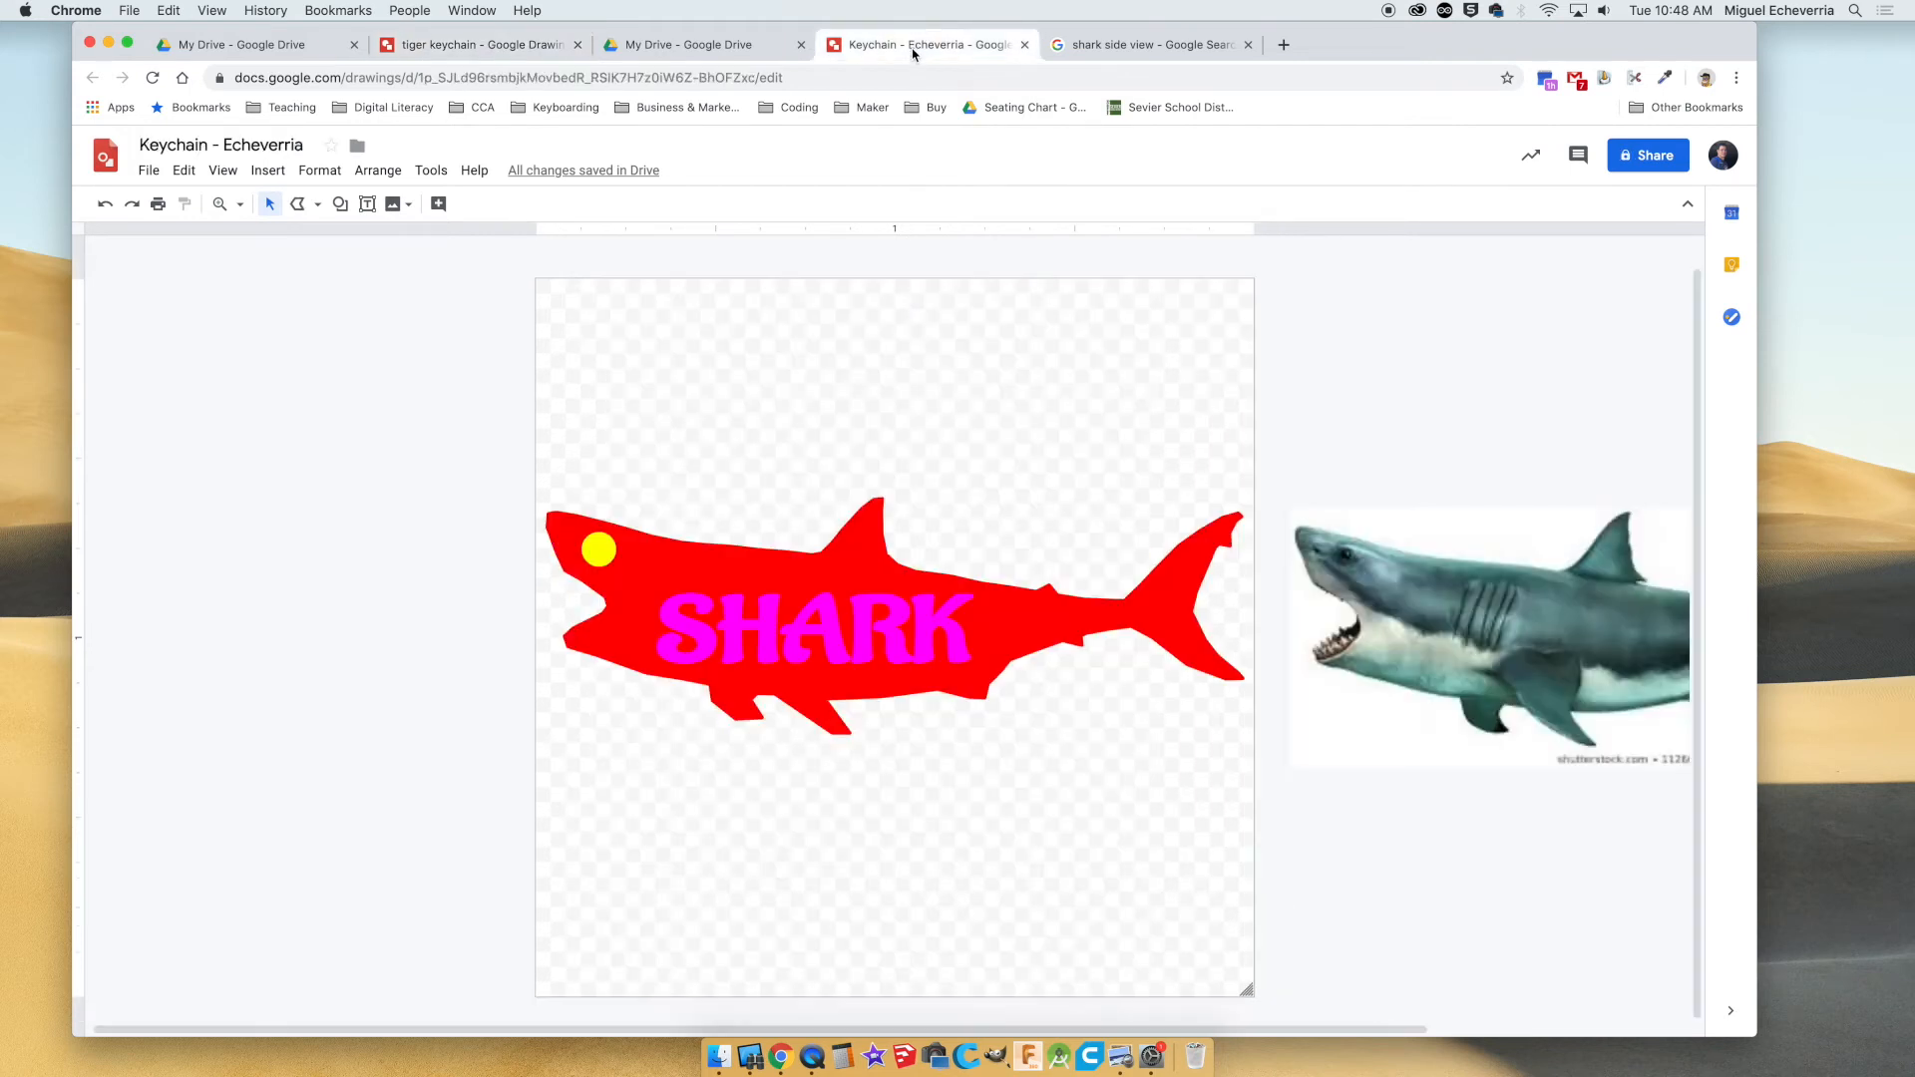
{"action": "left_click_drag", "start_coordinate": [1491, 576], "coordinate": [765, 533]}
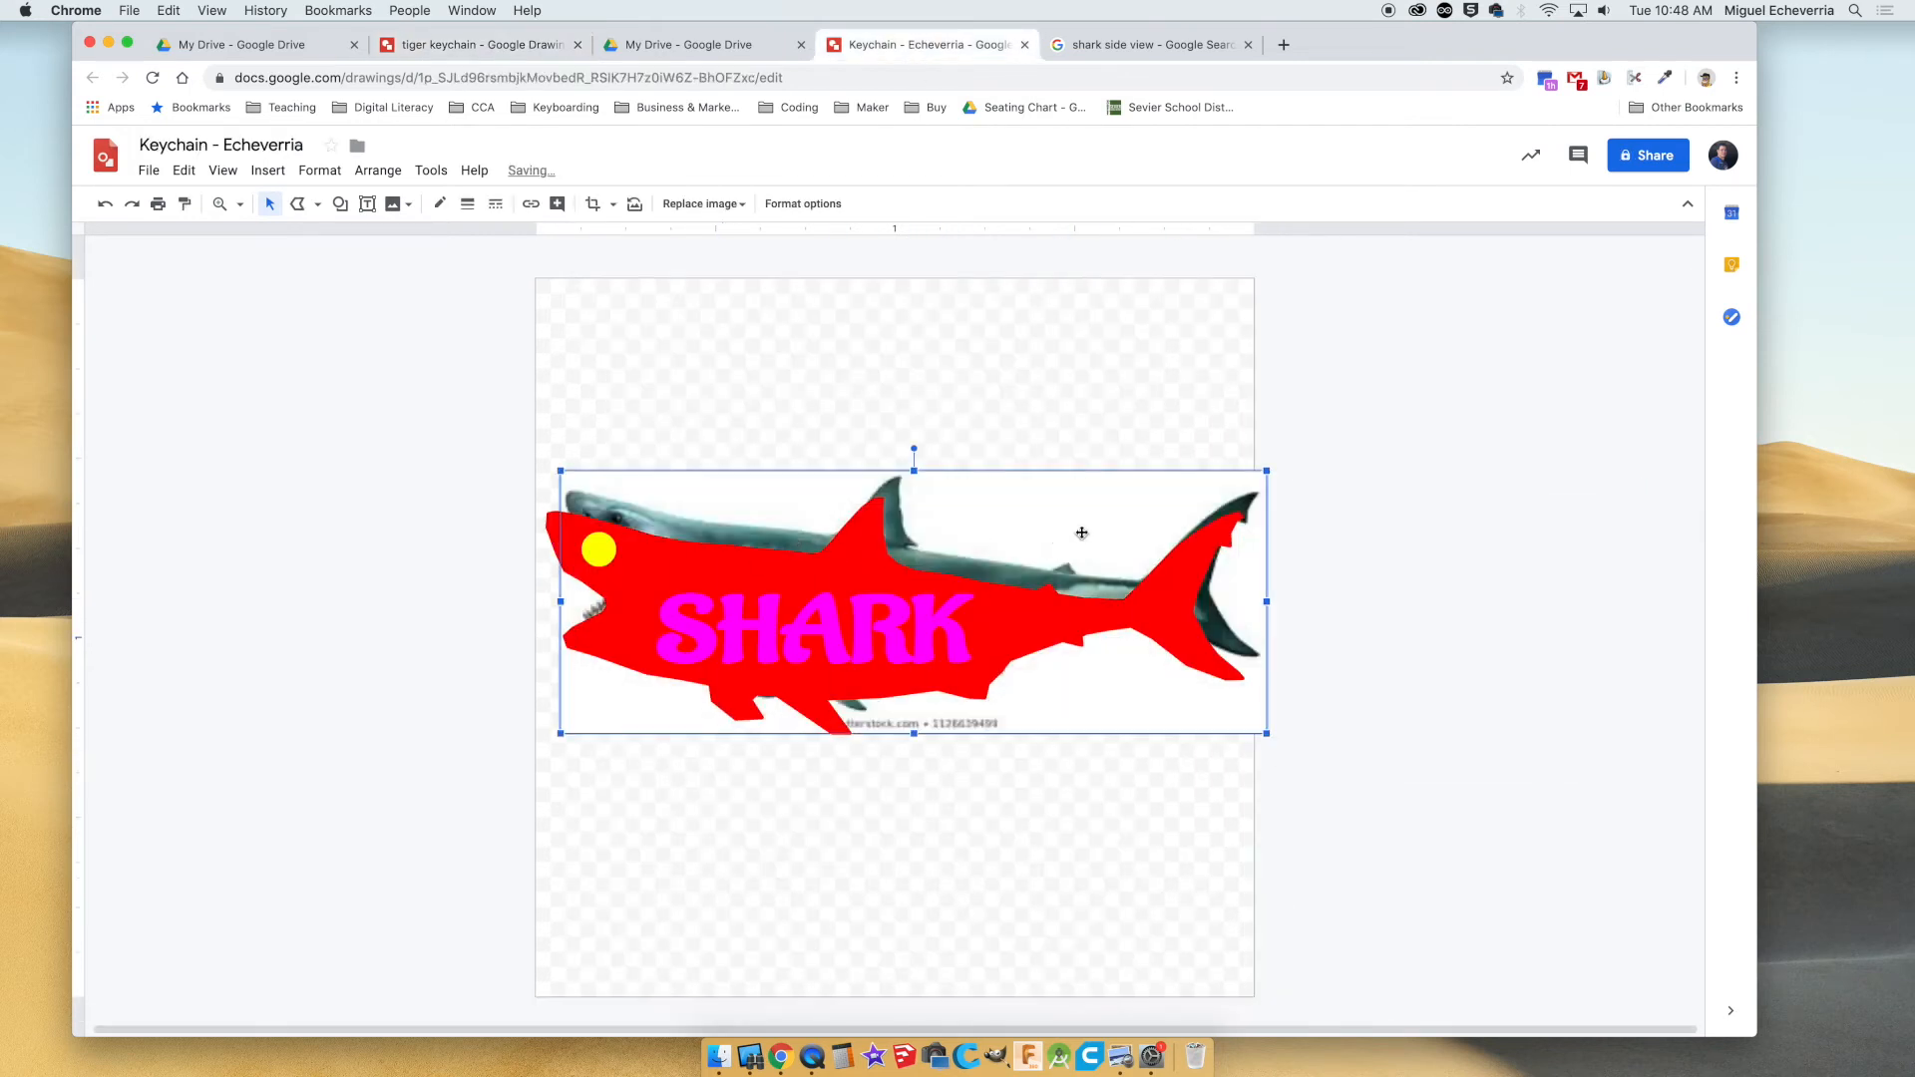
{"action": "left_click_drag", "start_coordinate": [1066, 529], "coordinate": [1064, 535]}
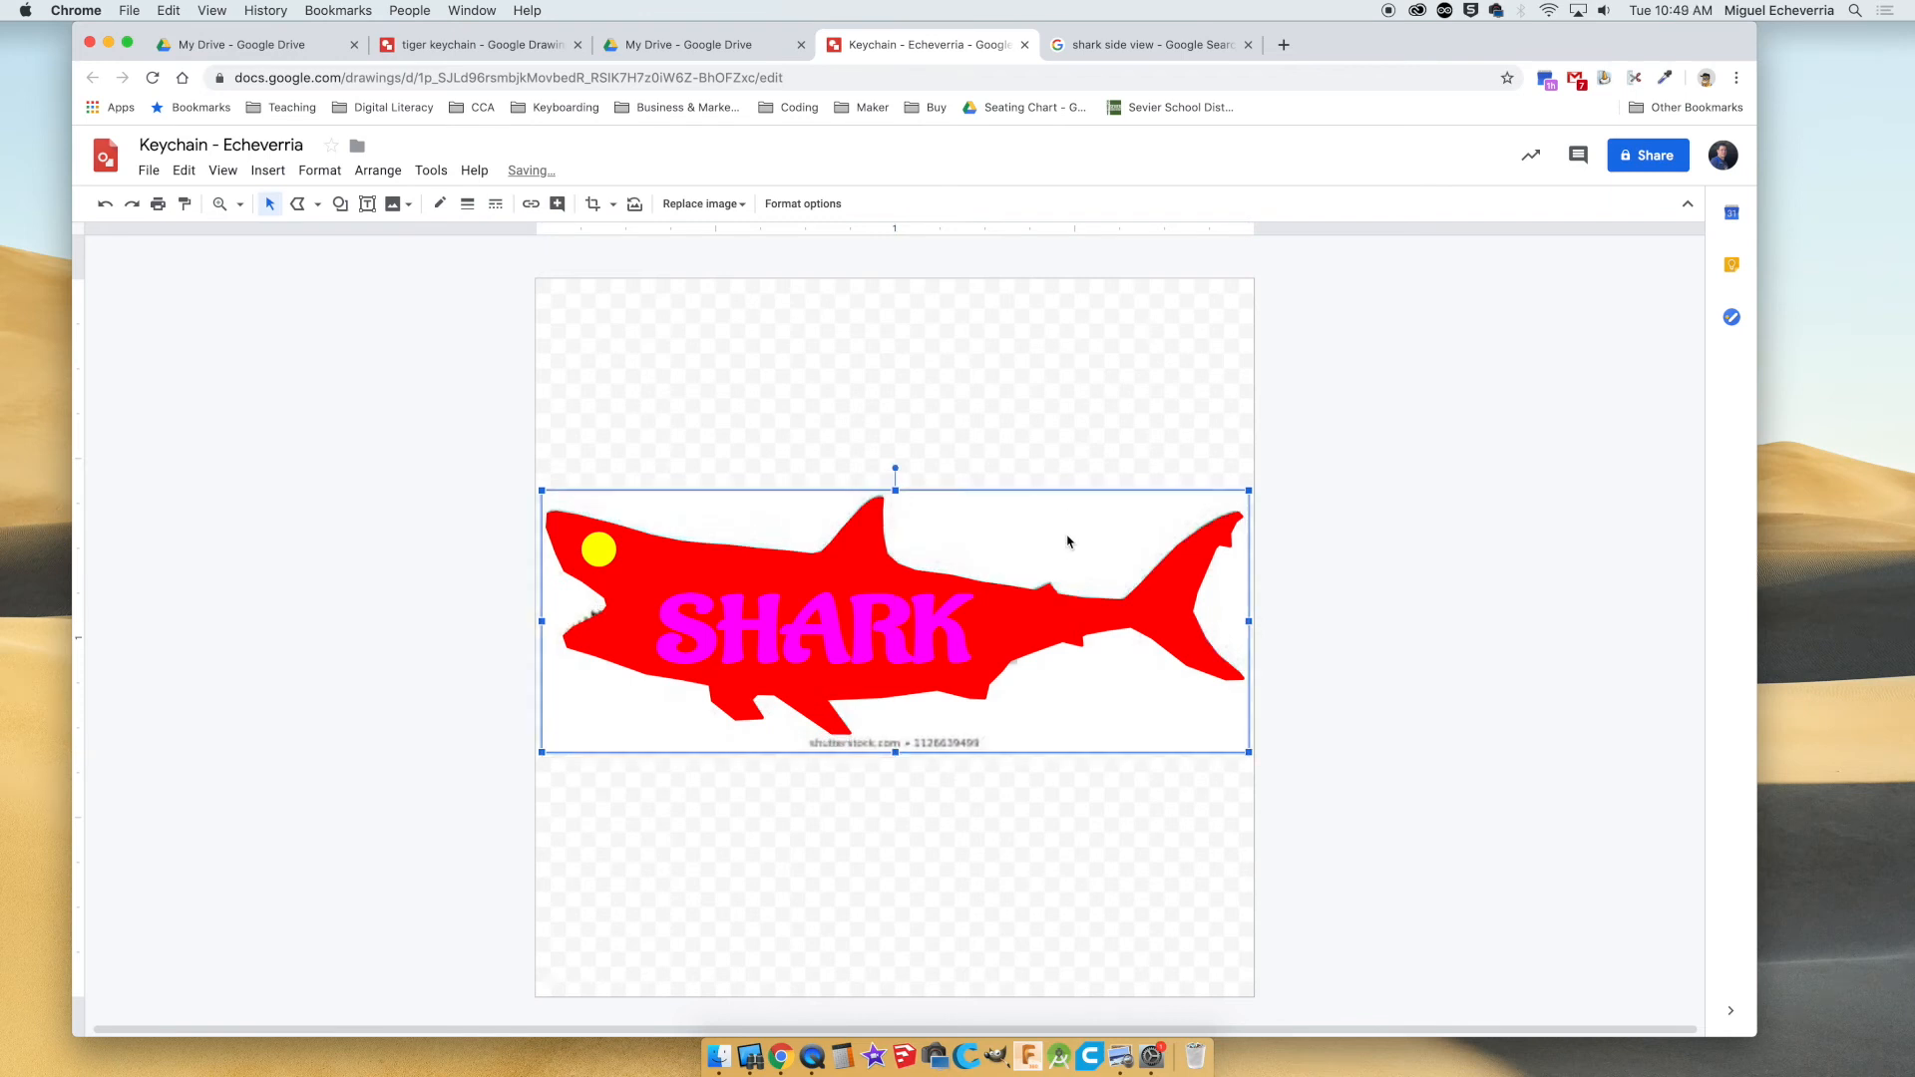
Make the traced shark silhouette's fill transparent, keeping its red border over the picture.
{"action": "left_click", "coordinate": [778, 557]}
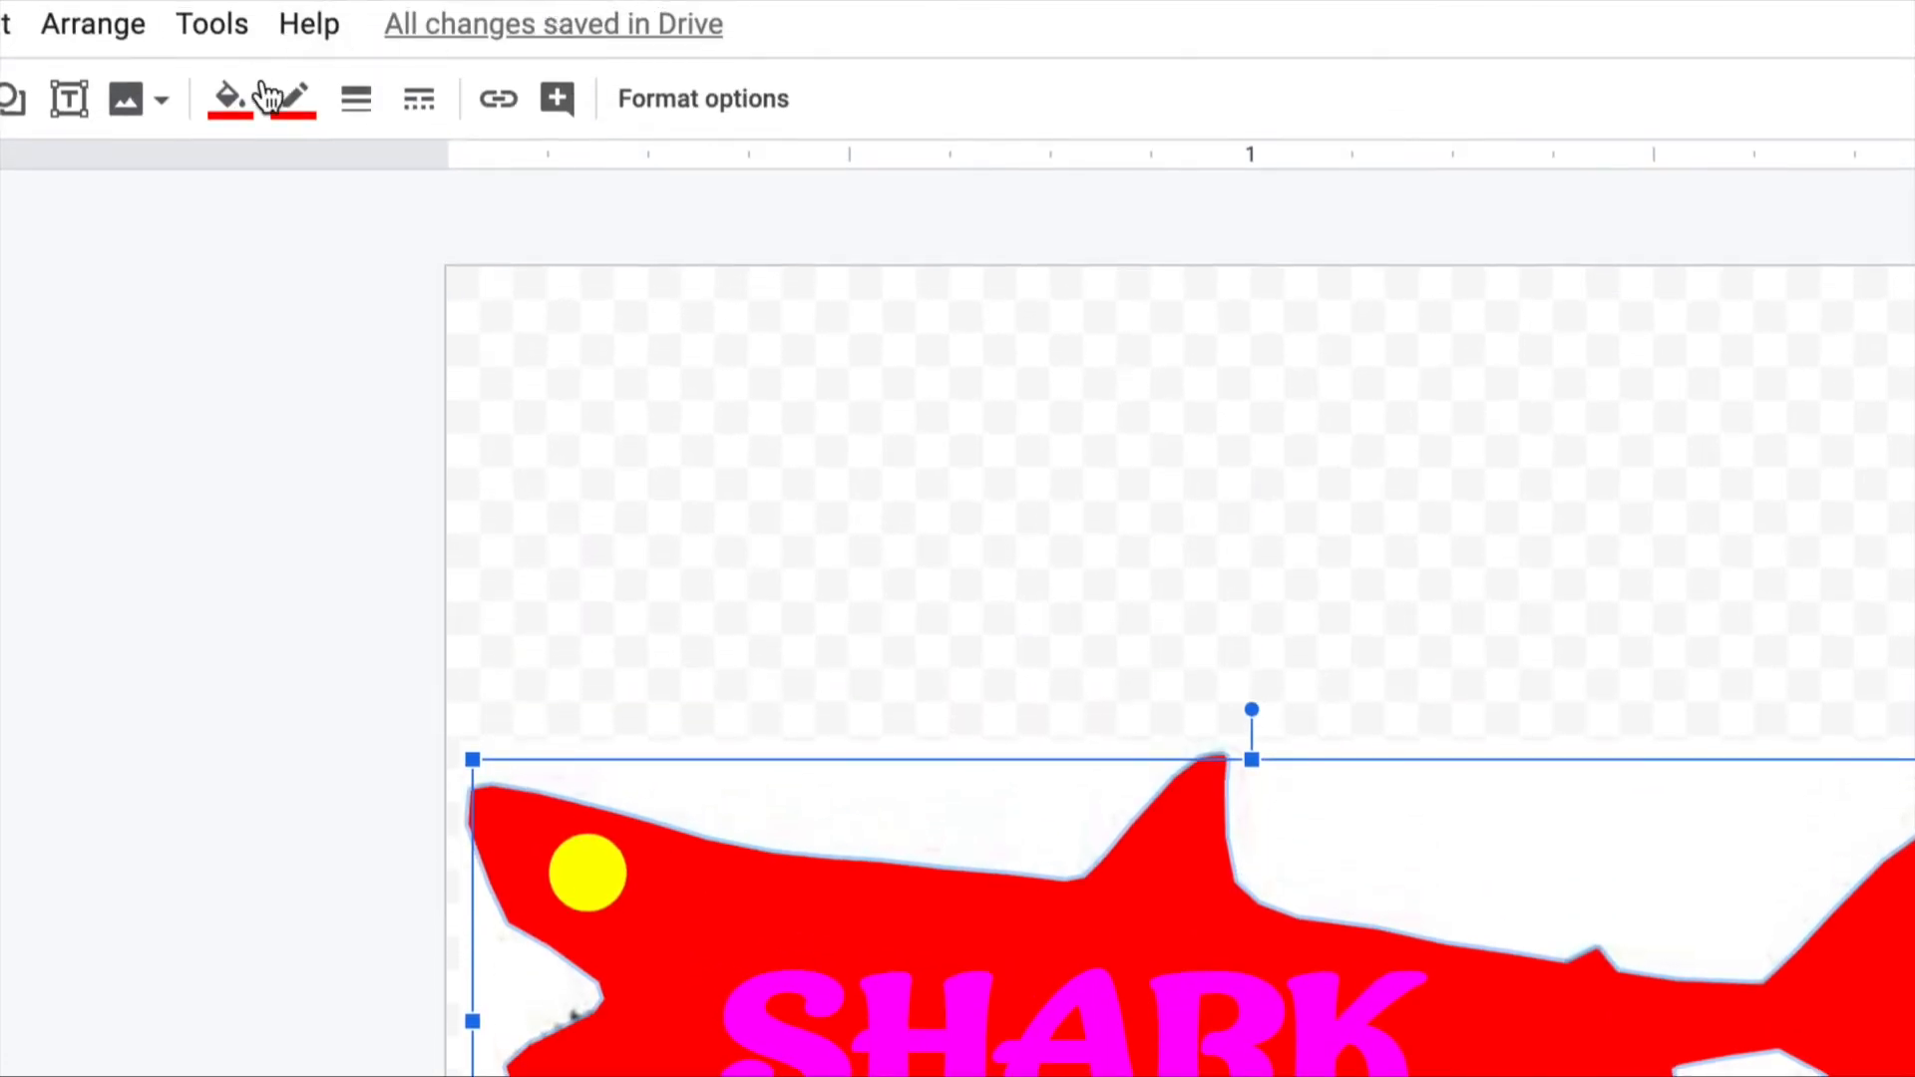
{"action": "left_click", "coordinate": [240, 100]}
{"action": "left_click", "coordinate": [355, 260]}
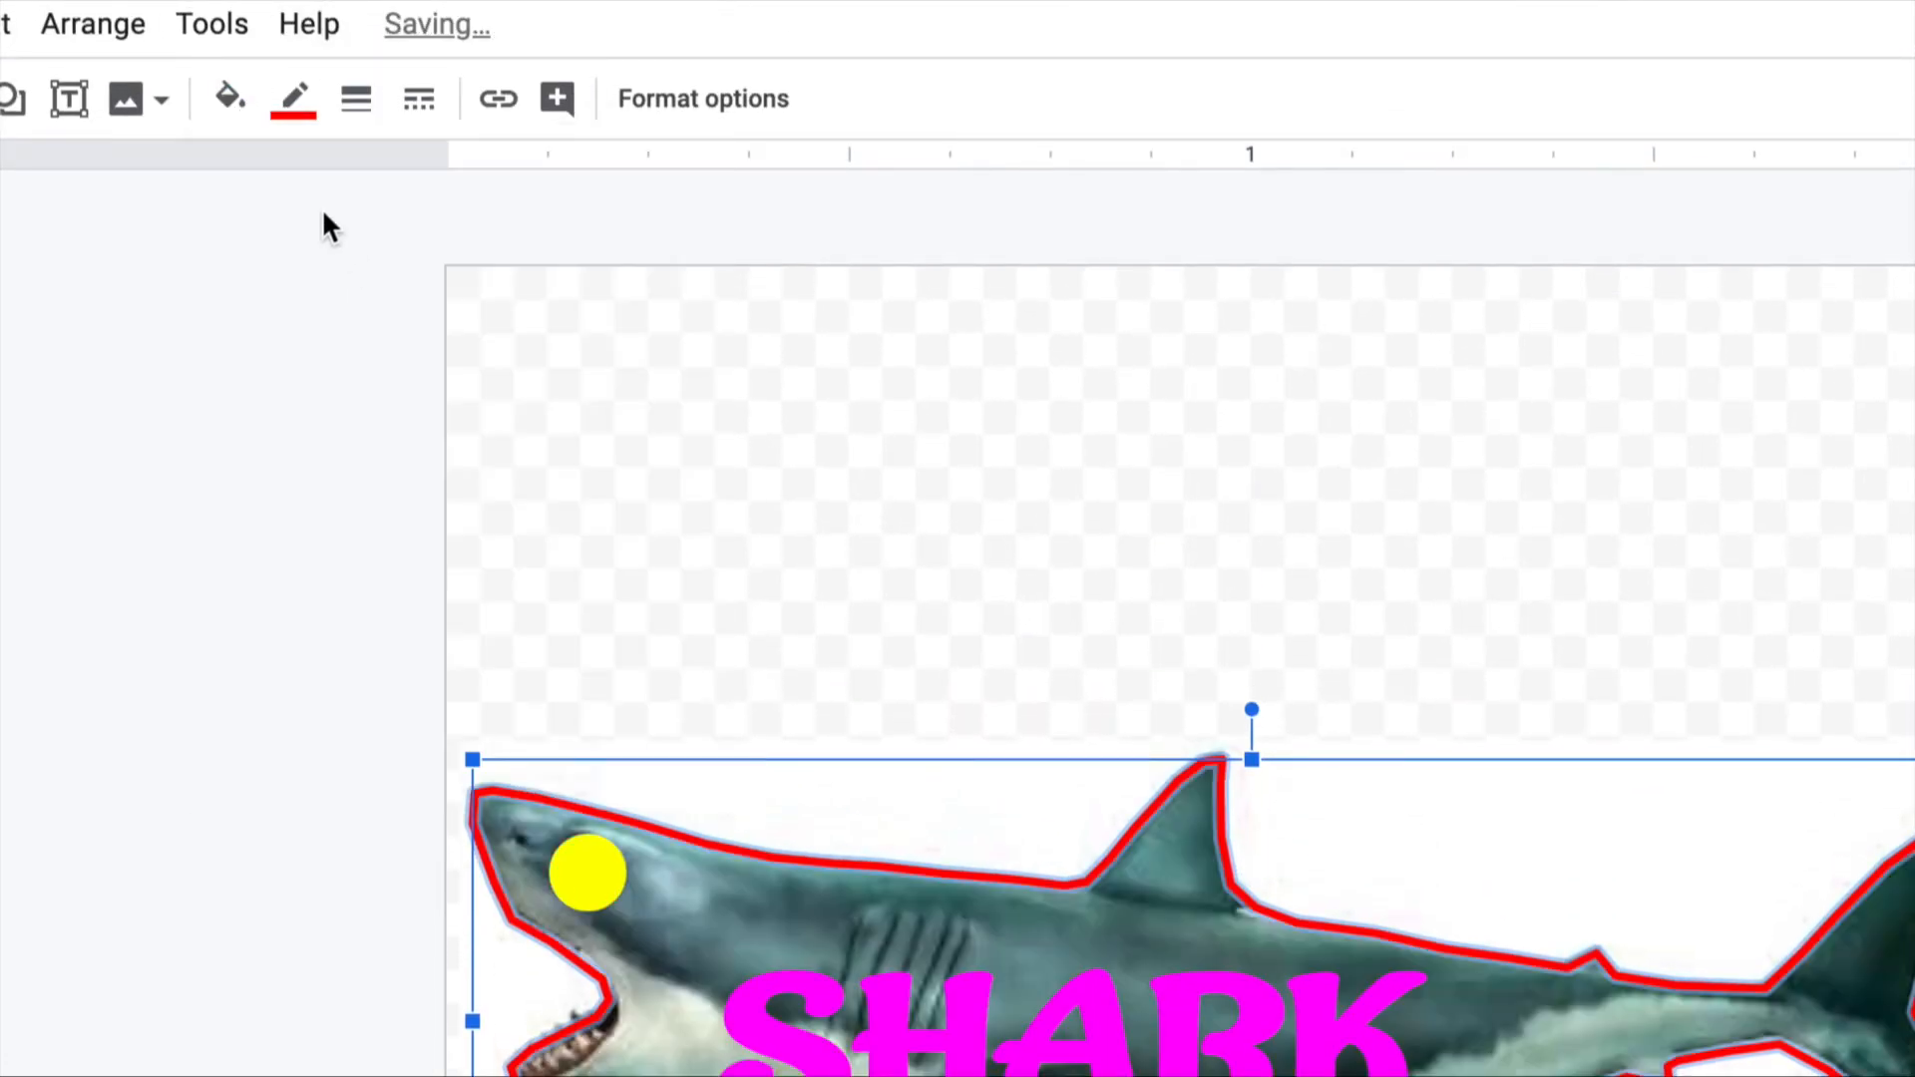
{"action": "left_click", "coordinate": [313, 513]}
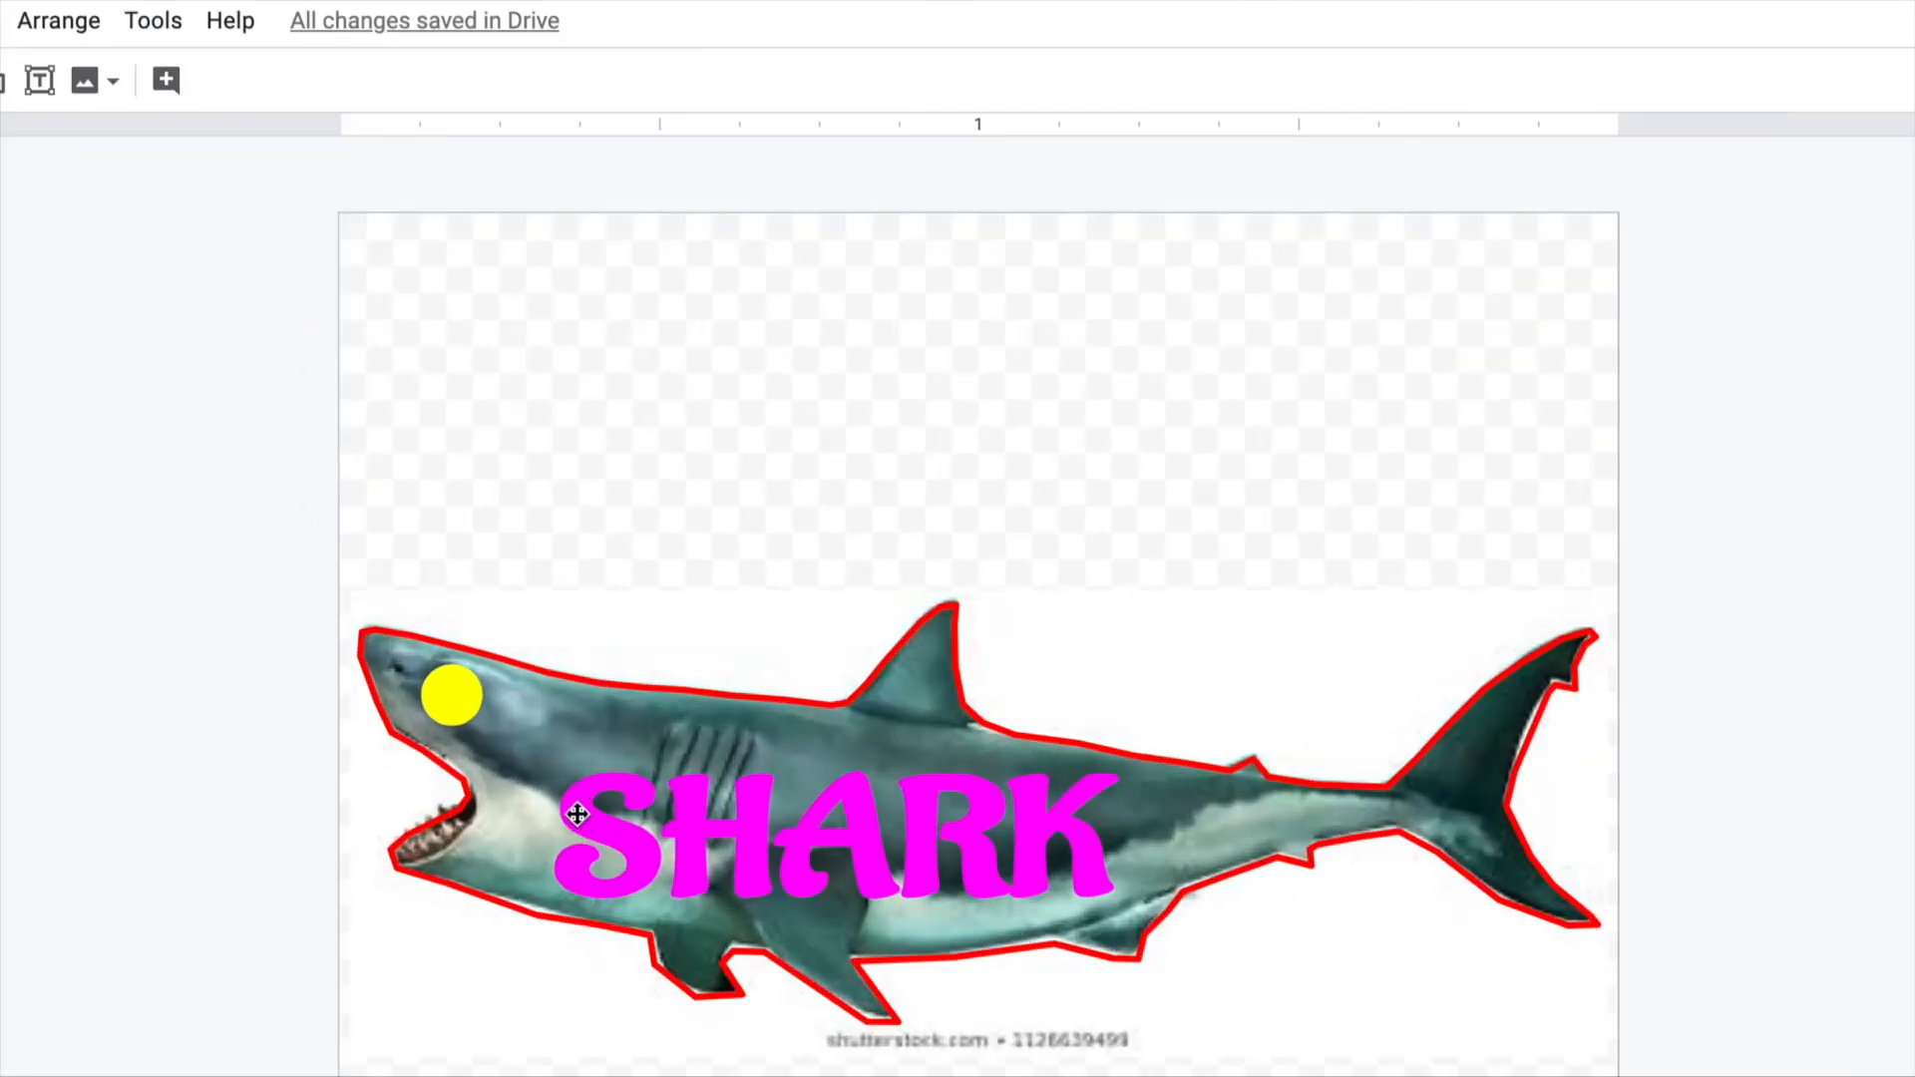
Nudge the red shark outline slightly down over the picture.
{"action": "left_click", "coordinate": [596, 714]}
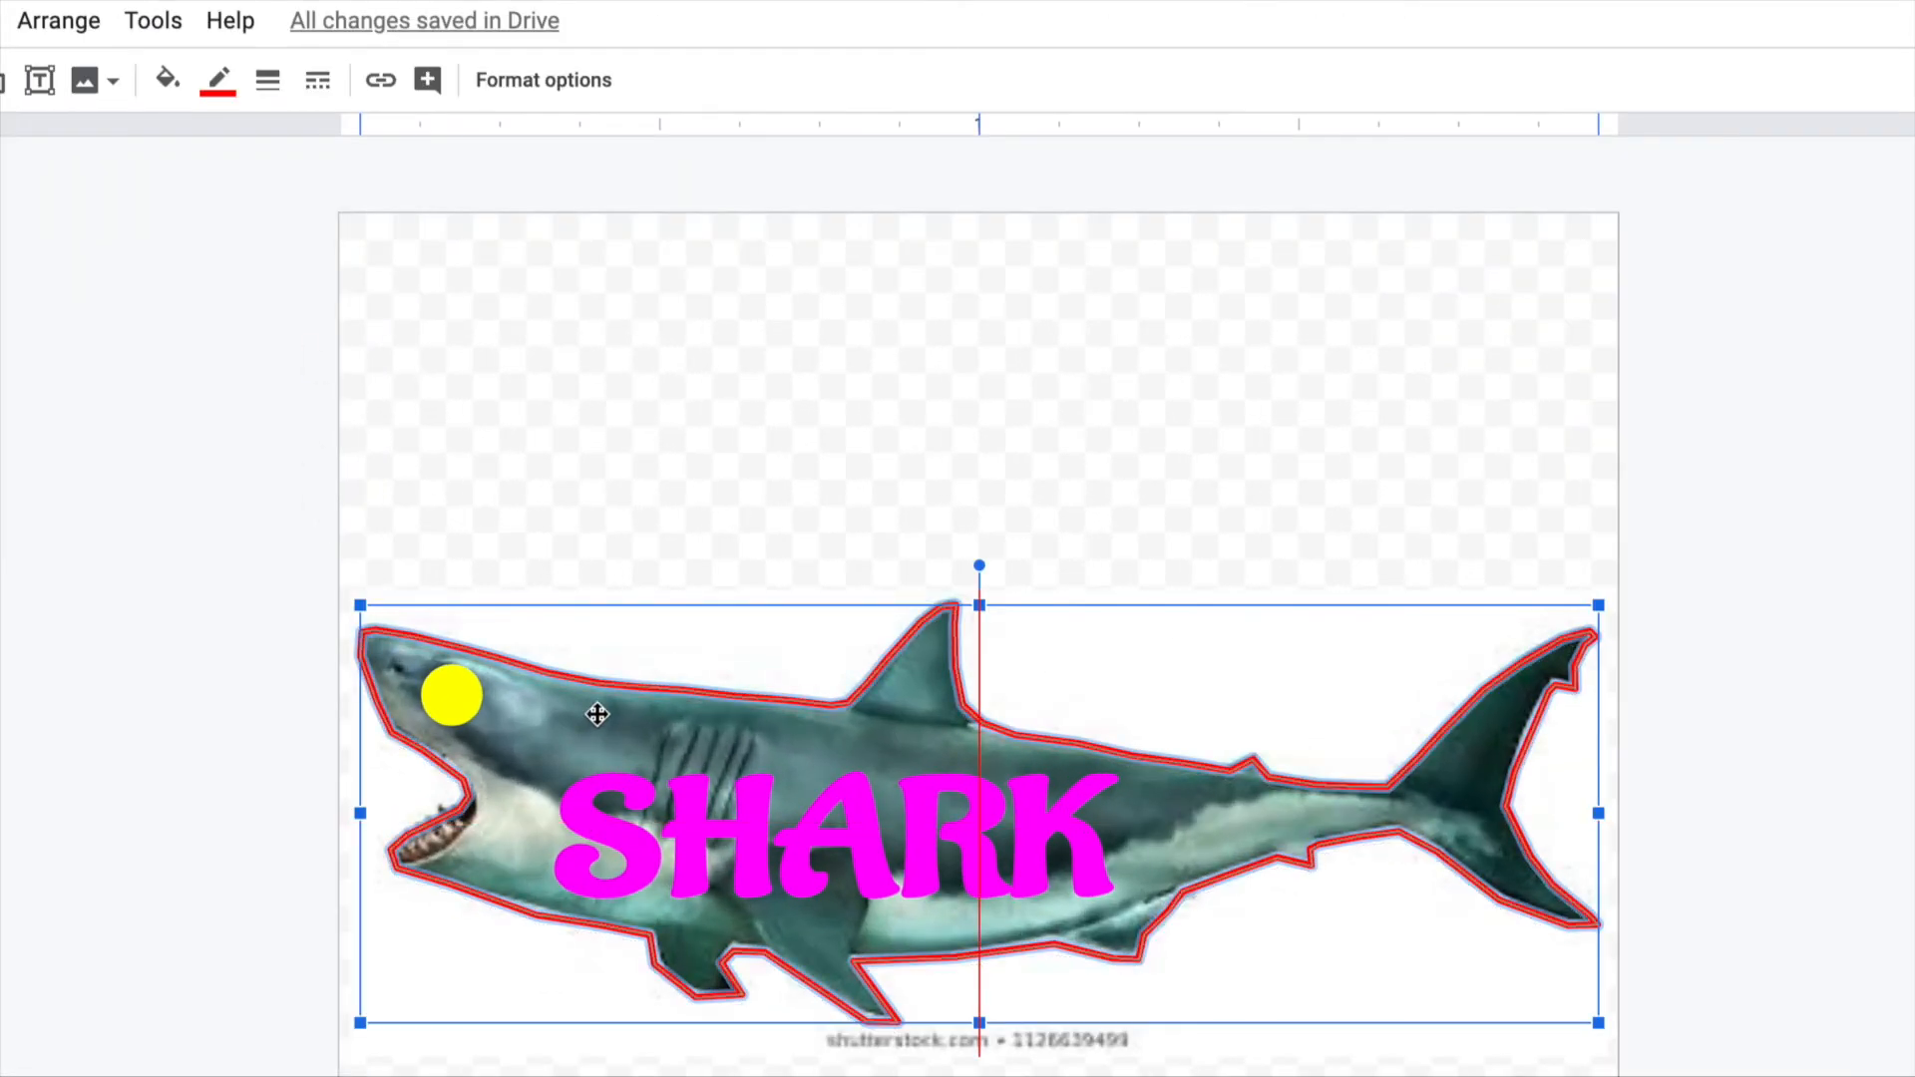
{"action": "left_click_drag", "start_coordinate": [595, 714], "coordinate": [596, 716]}
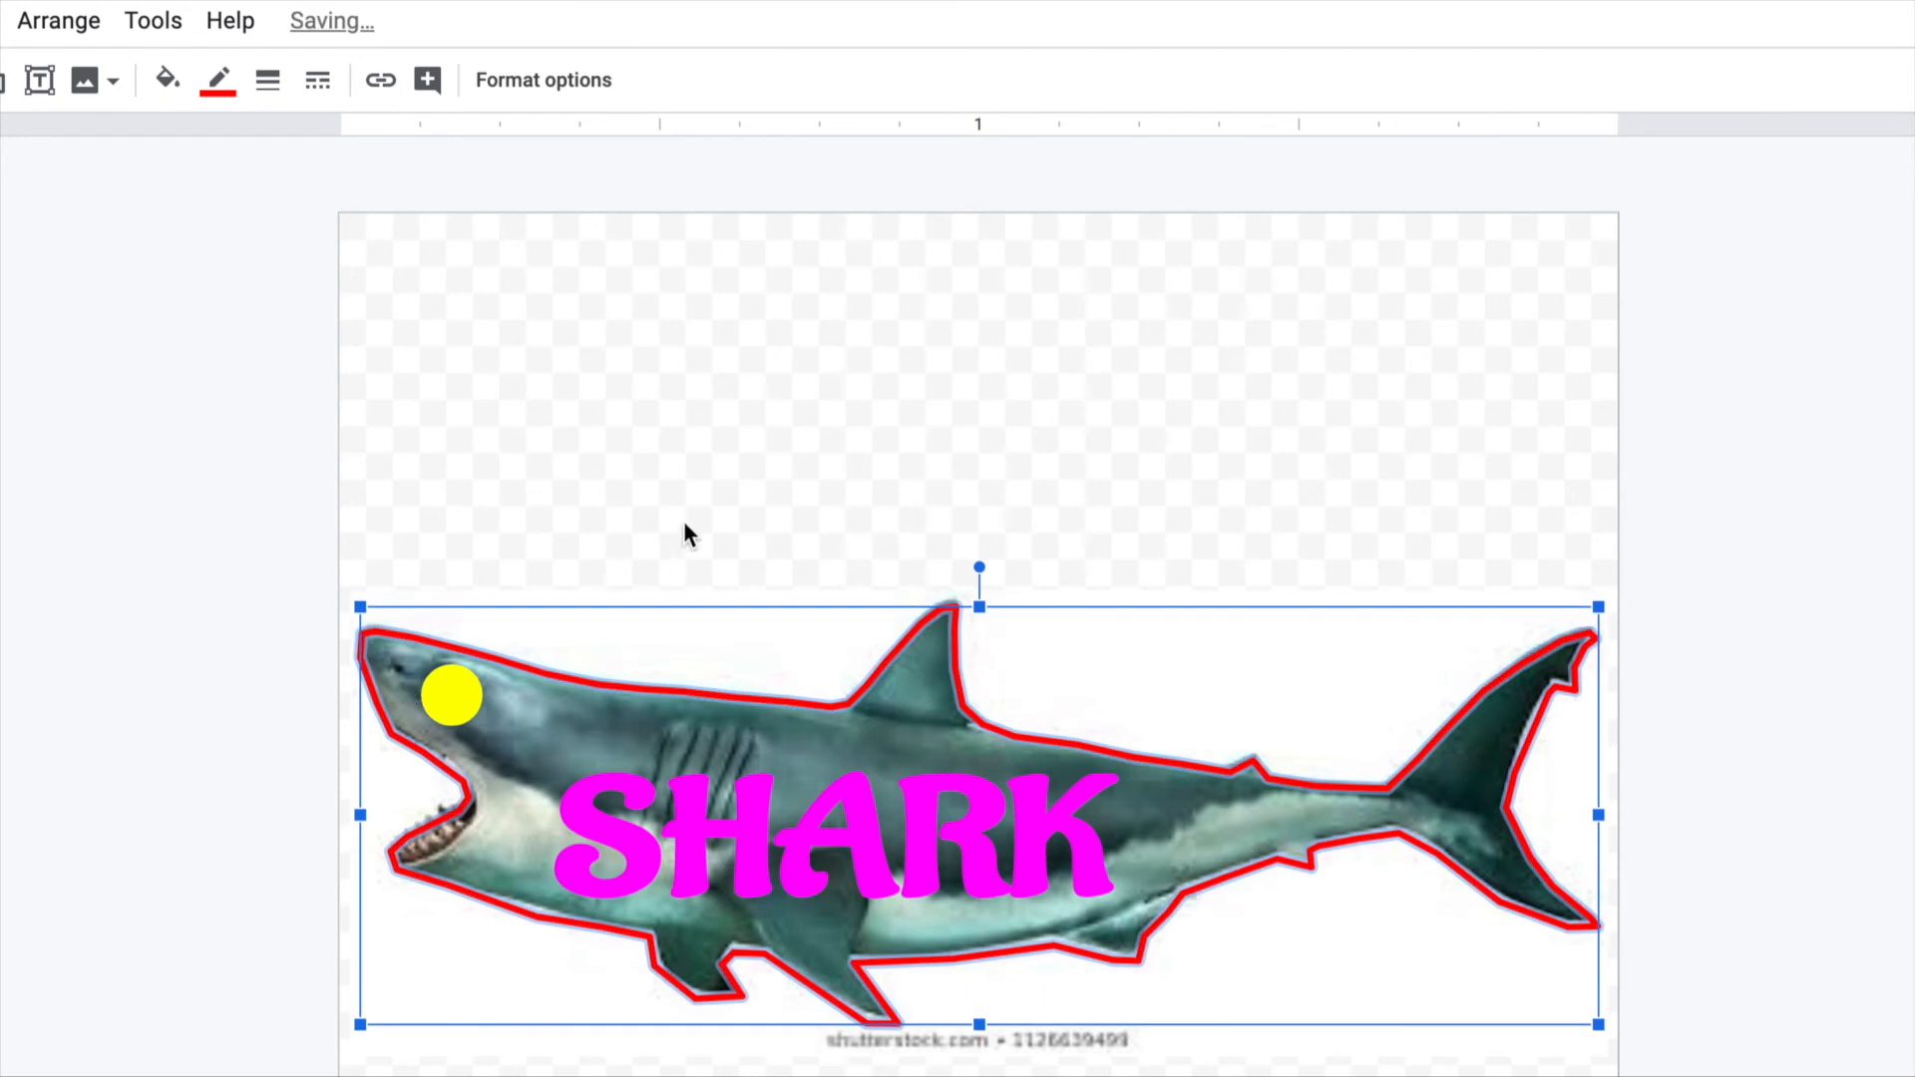
{"action": "left_click", "coordinate": [743, 489]}
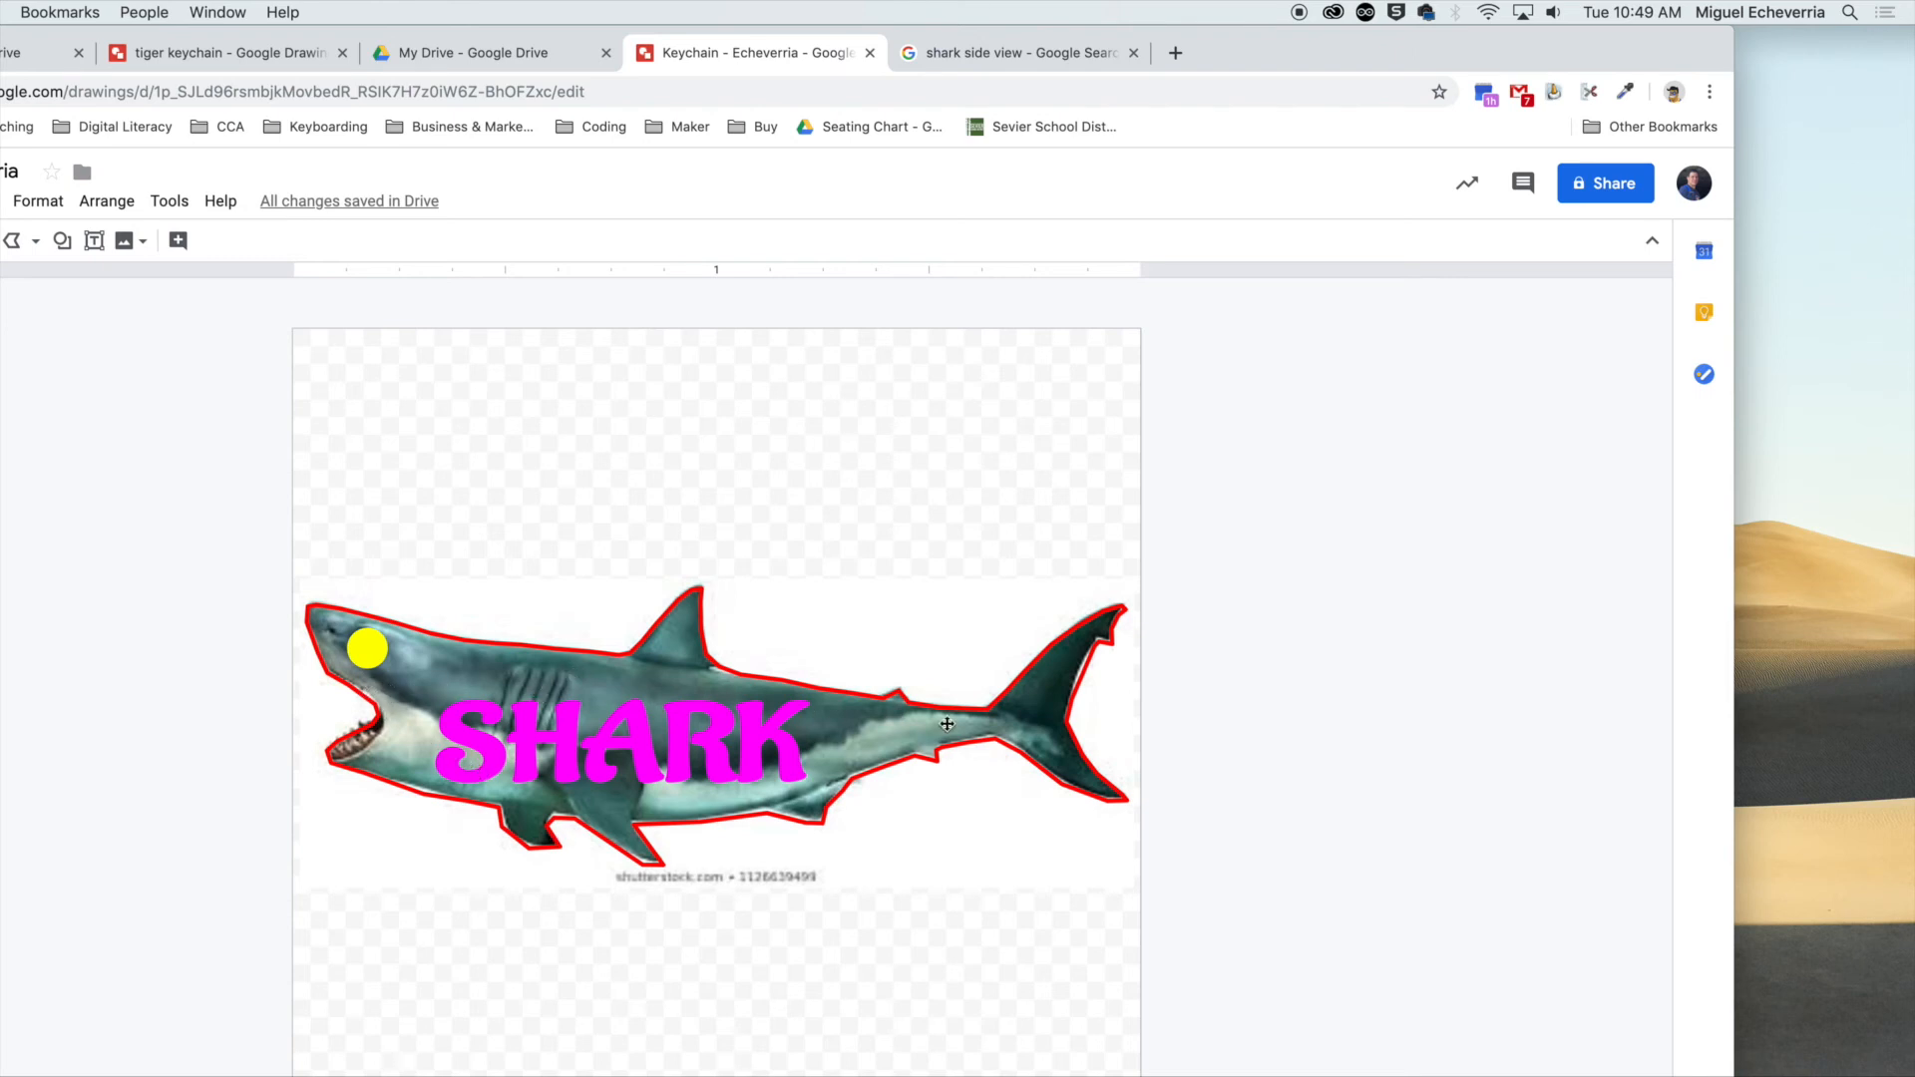
Fill the traced shark outline with red.
{"action": "left_click", "coordinate": [825, 749]}
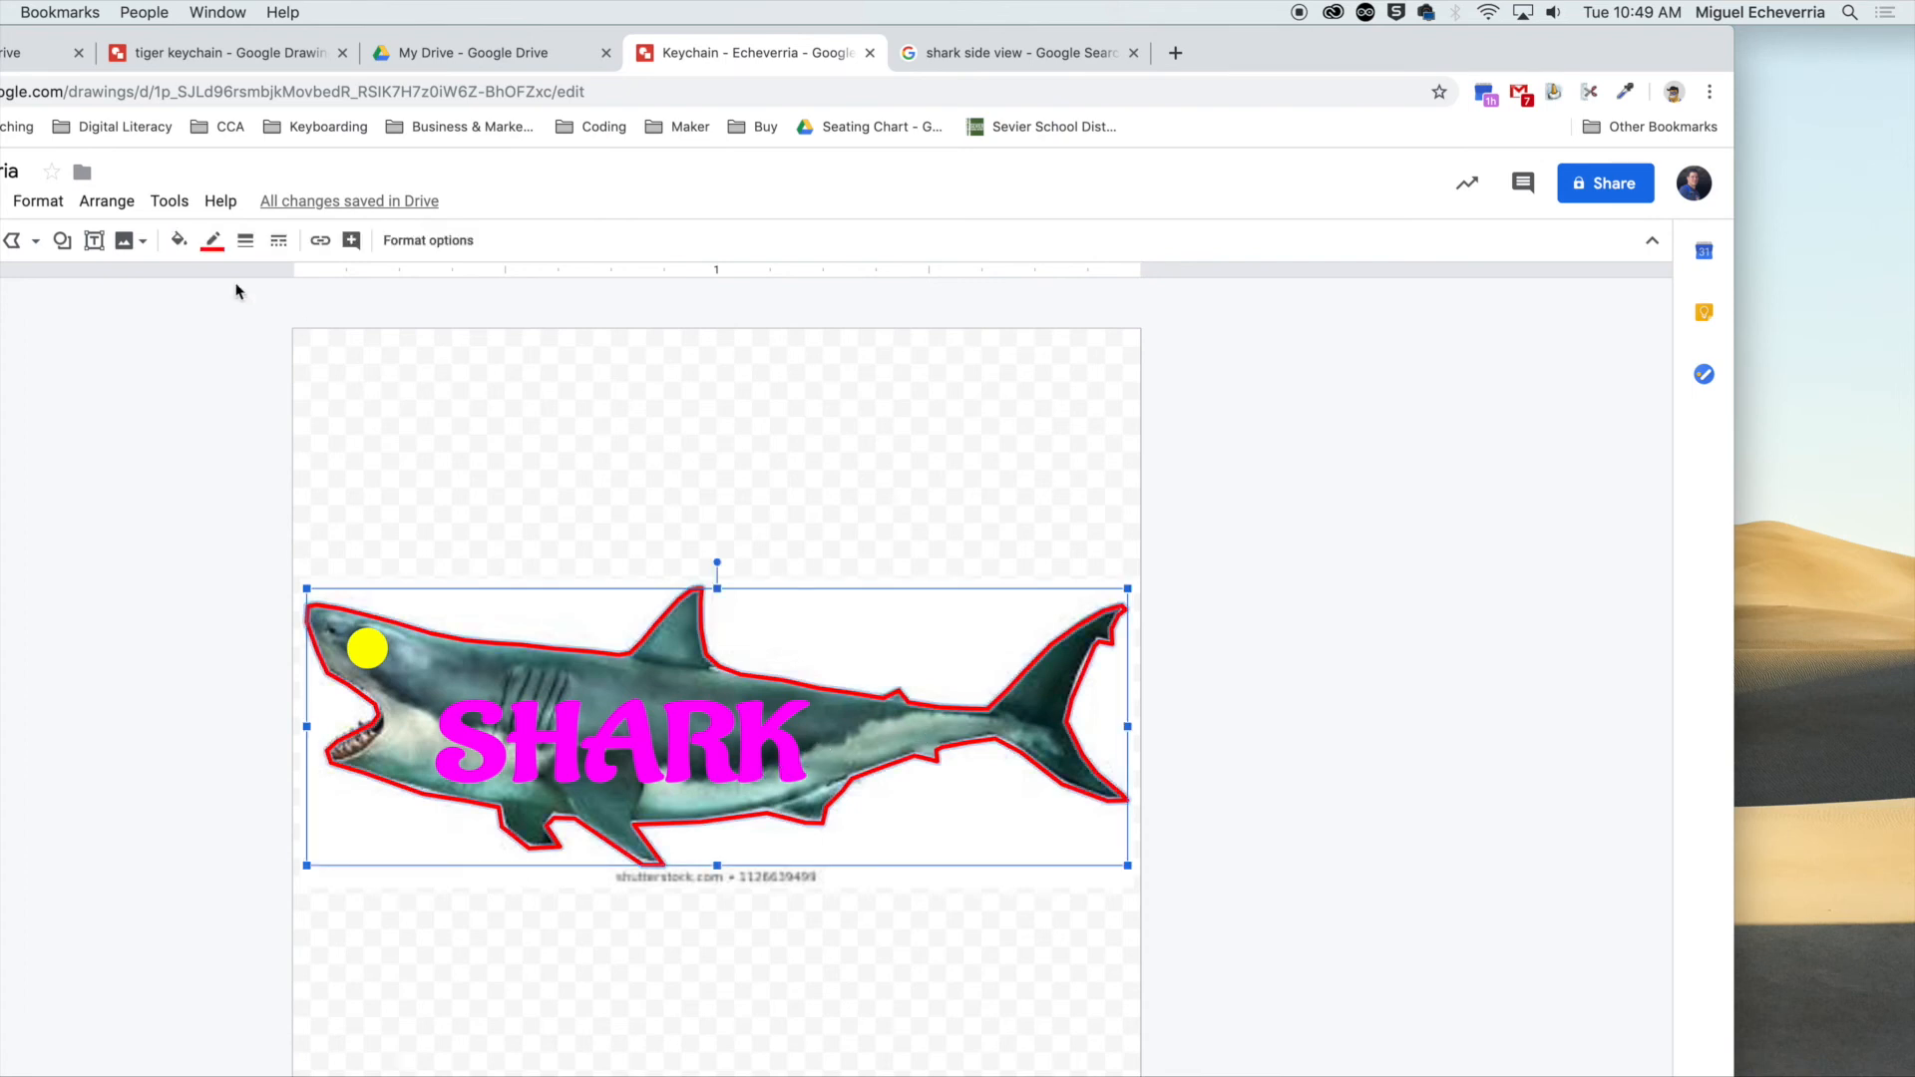
{"action": "left_click", "coordinate": [179, 240]}
{"action": "left_click", "coordinate": [211, 385]}
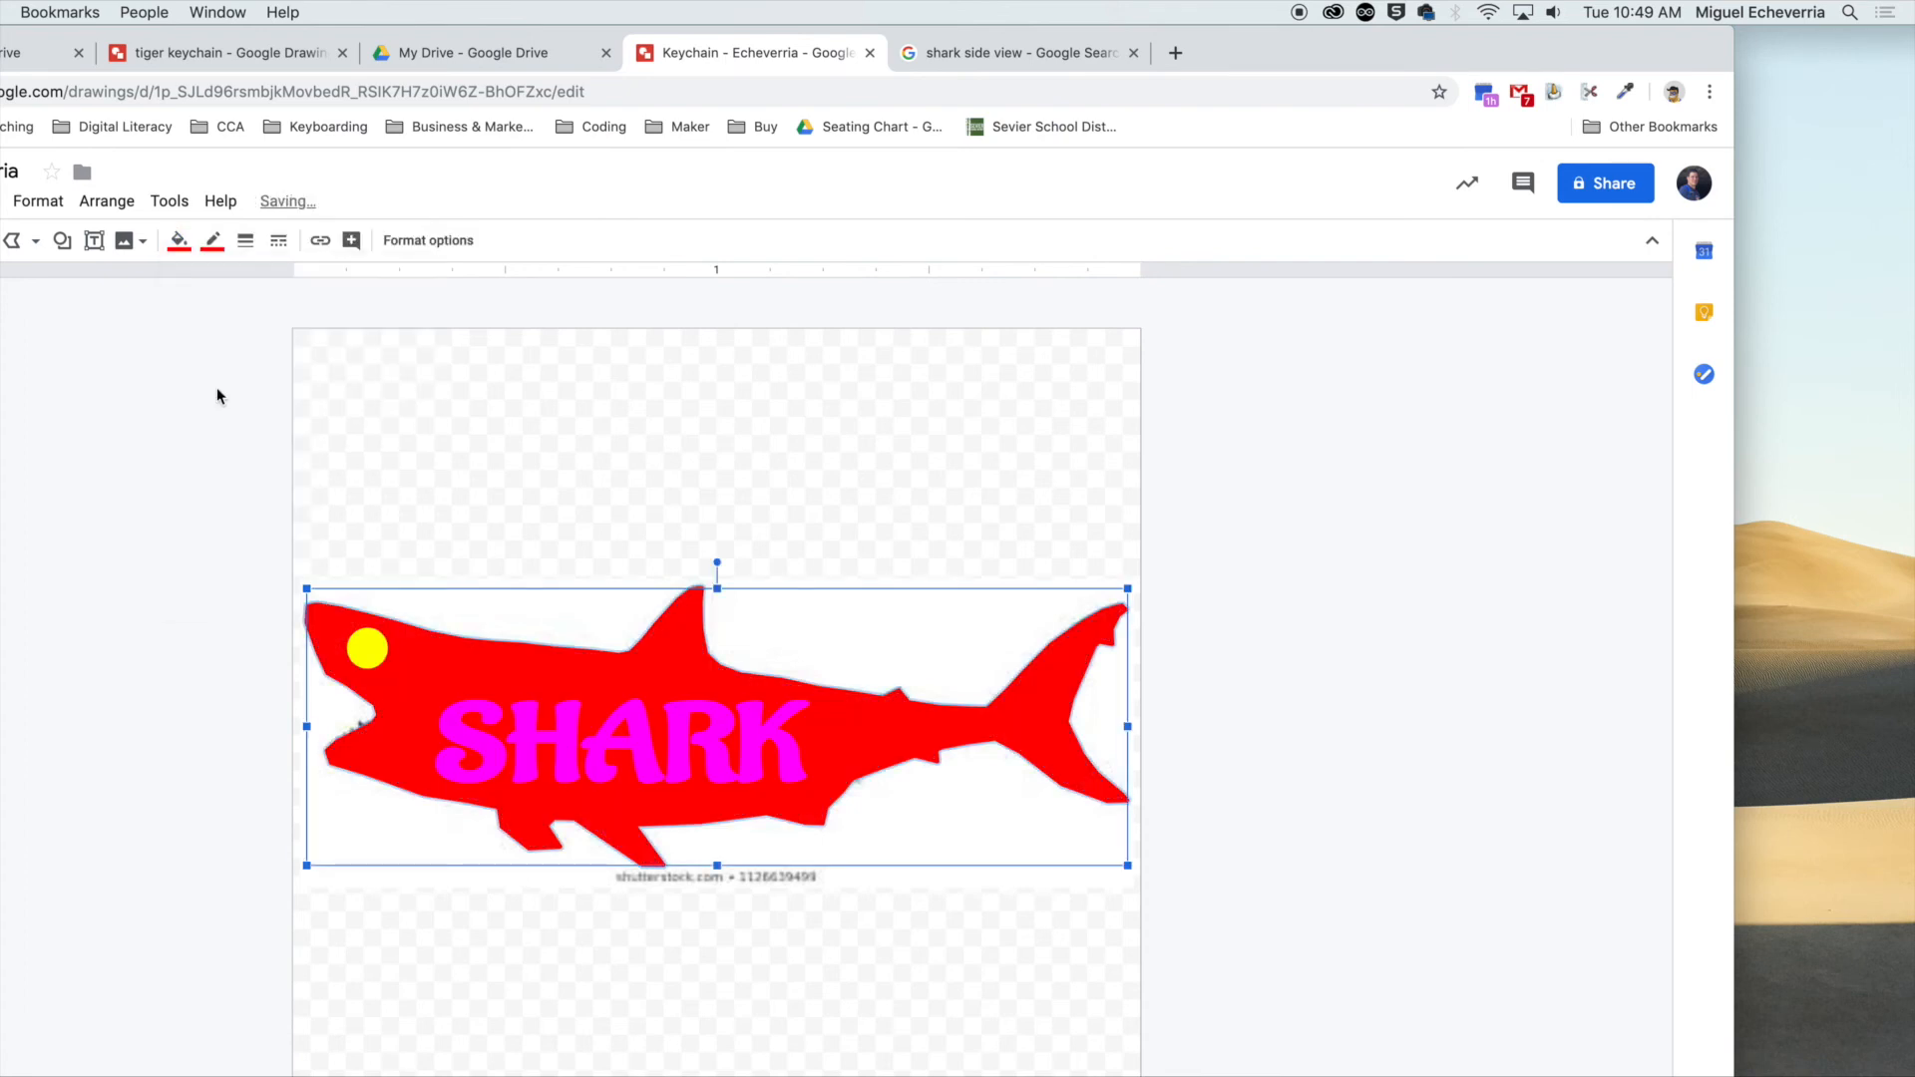
{"action": "left_click", "coordinate": [131, 531]}
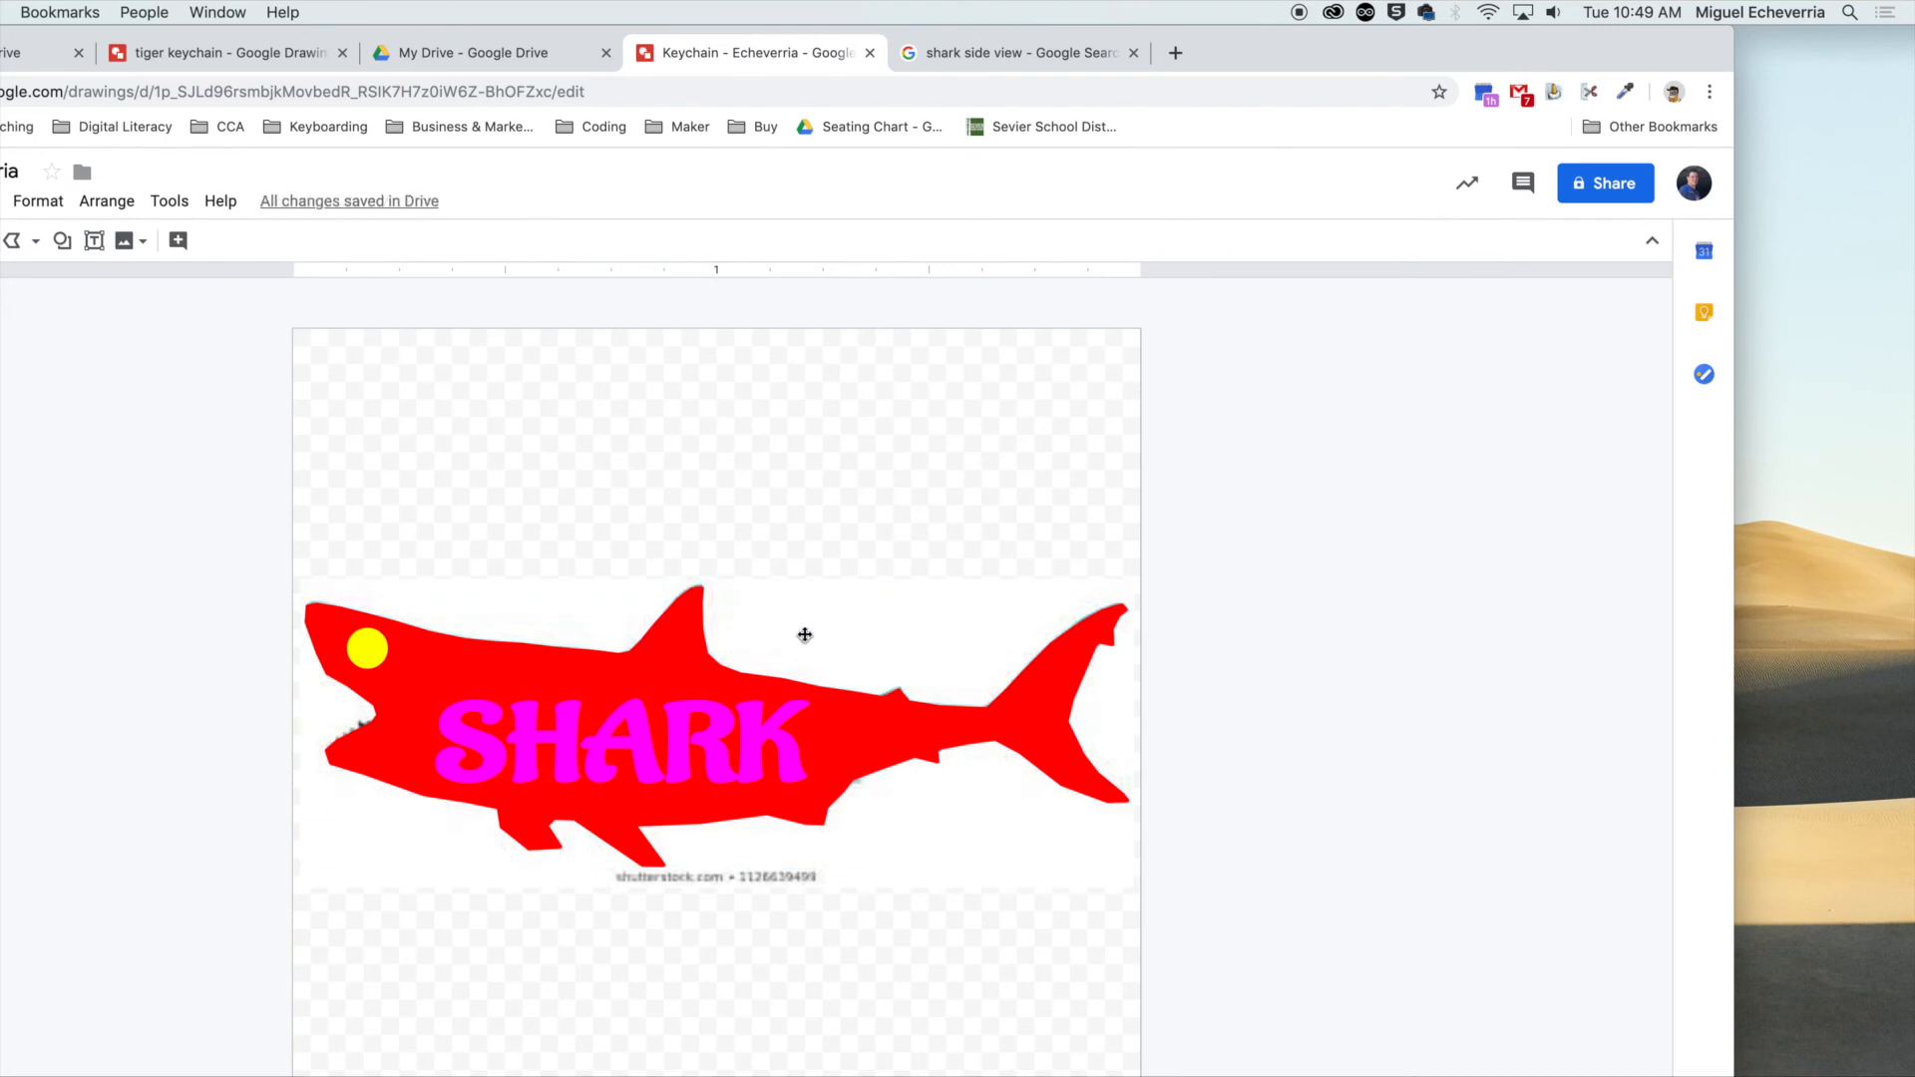
Move the shark picture out from behind the red silhouette, off the canvas beyond the tail.
{"action": "left_click_drag", "start_coordinate": [750, 628], "coordinate": [1697, 625]}
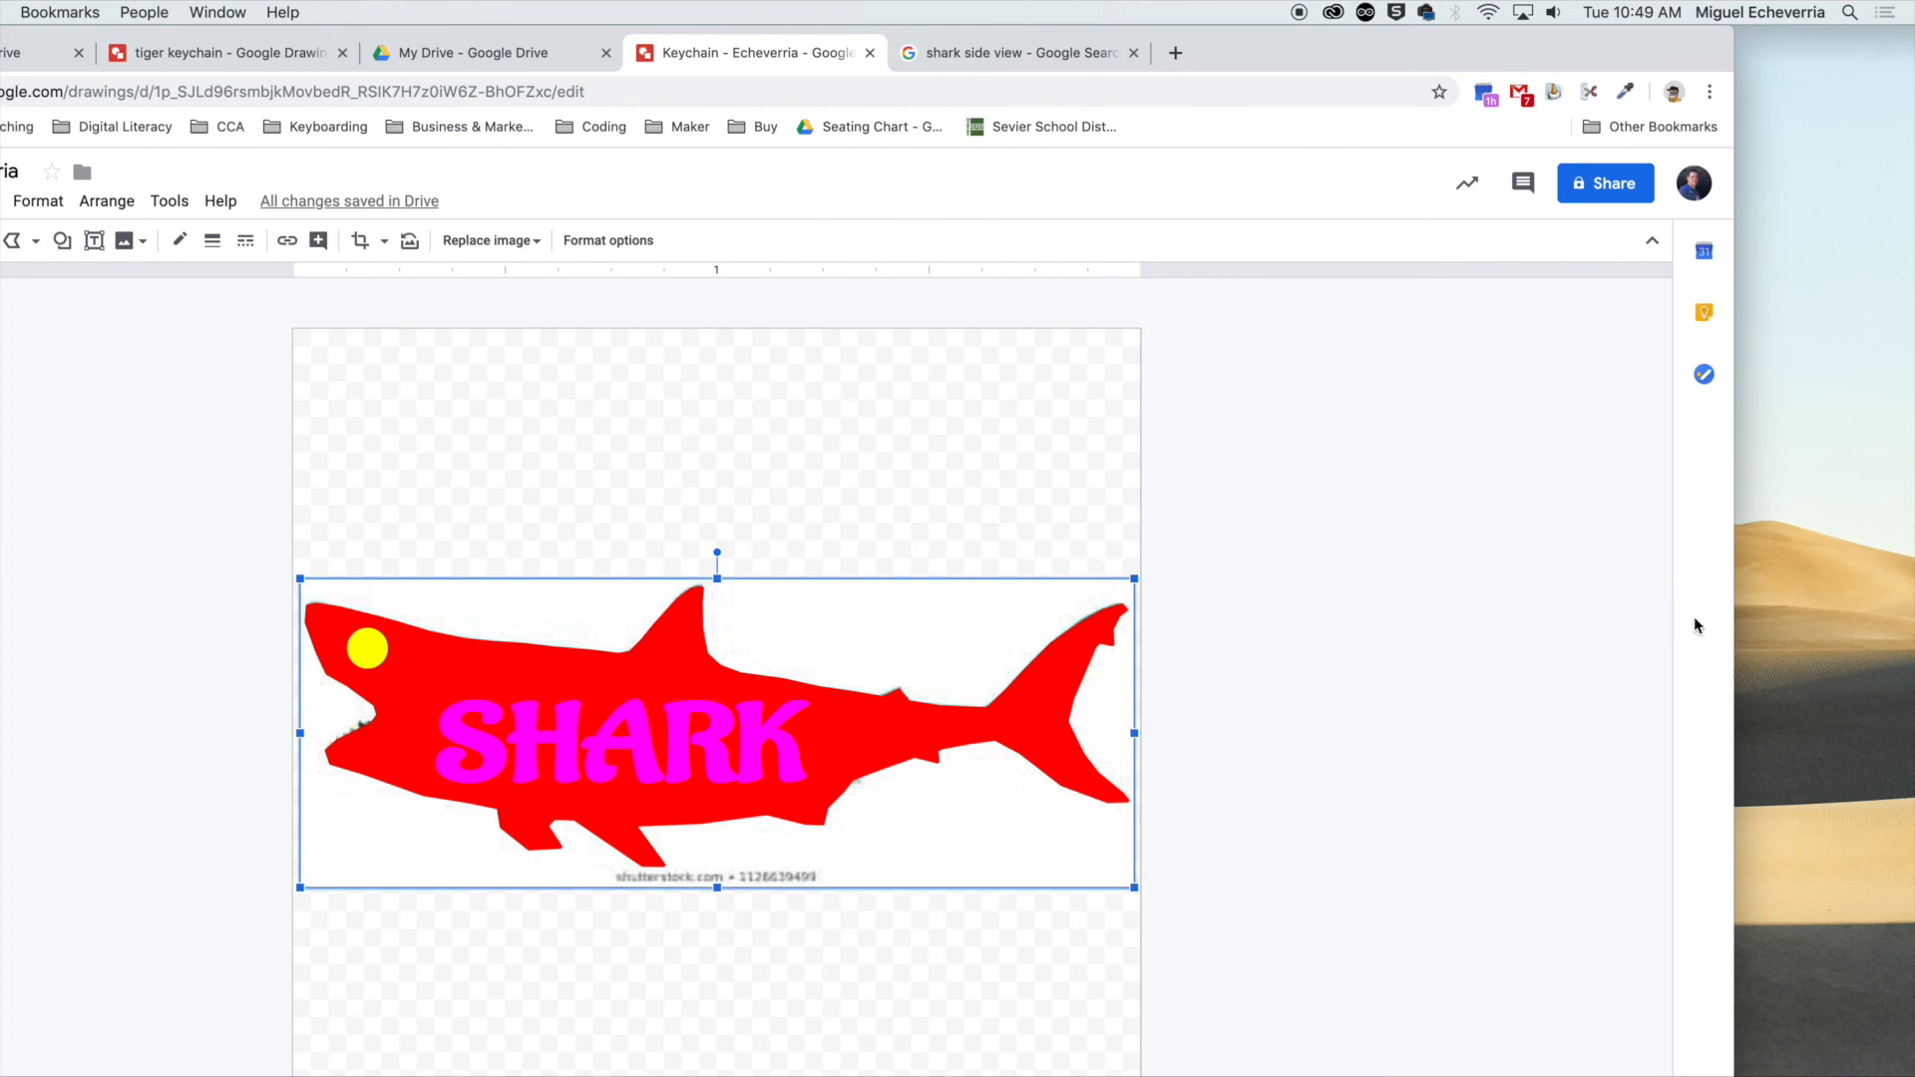
{"action": "left_click_drag", "start_coordinate": [902, 615], "coordinate": [1674, 608]}
{"action": "left_click_drag", "start_coordinate": [761, 625], "coordinate": [1303, 632]}
{"action": "left_click_drag", "start_coordinate": [1149, 640], "coordinate": [1362, 653]}
{"action": "left_click_drag", "start_coordinate": [1225, 659], "coordinate": [1364, 662]}
Undo the shark picture moves and the red fill on the silhouette.
{"action": "key", "text": "super+z"}
{"action": "key", "text": "super+z"}
{"action": "key", "text": "super+z"}
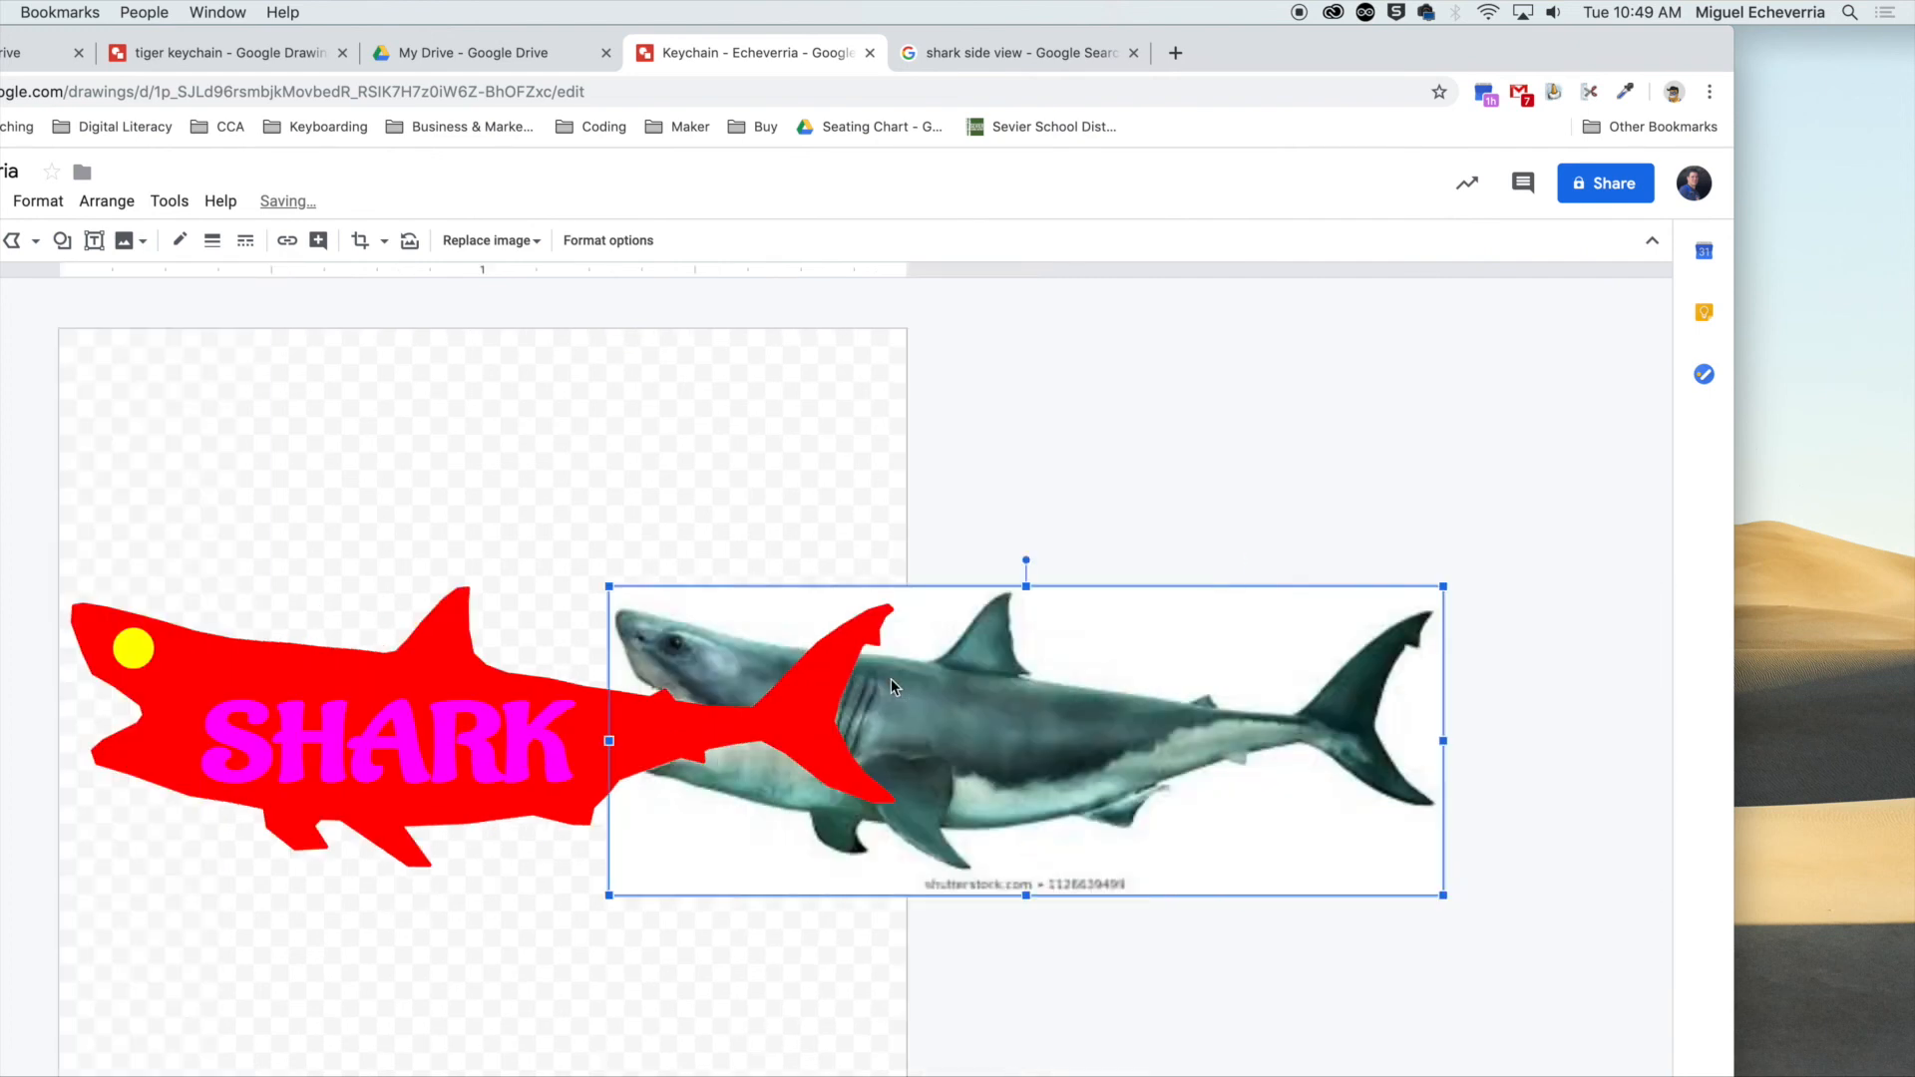
{"action": "key", "text": "super+z"}
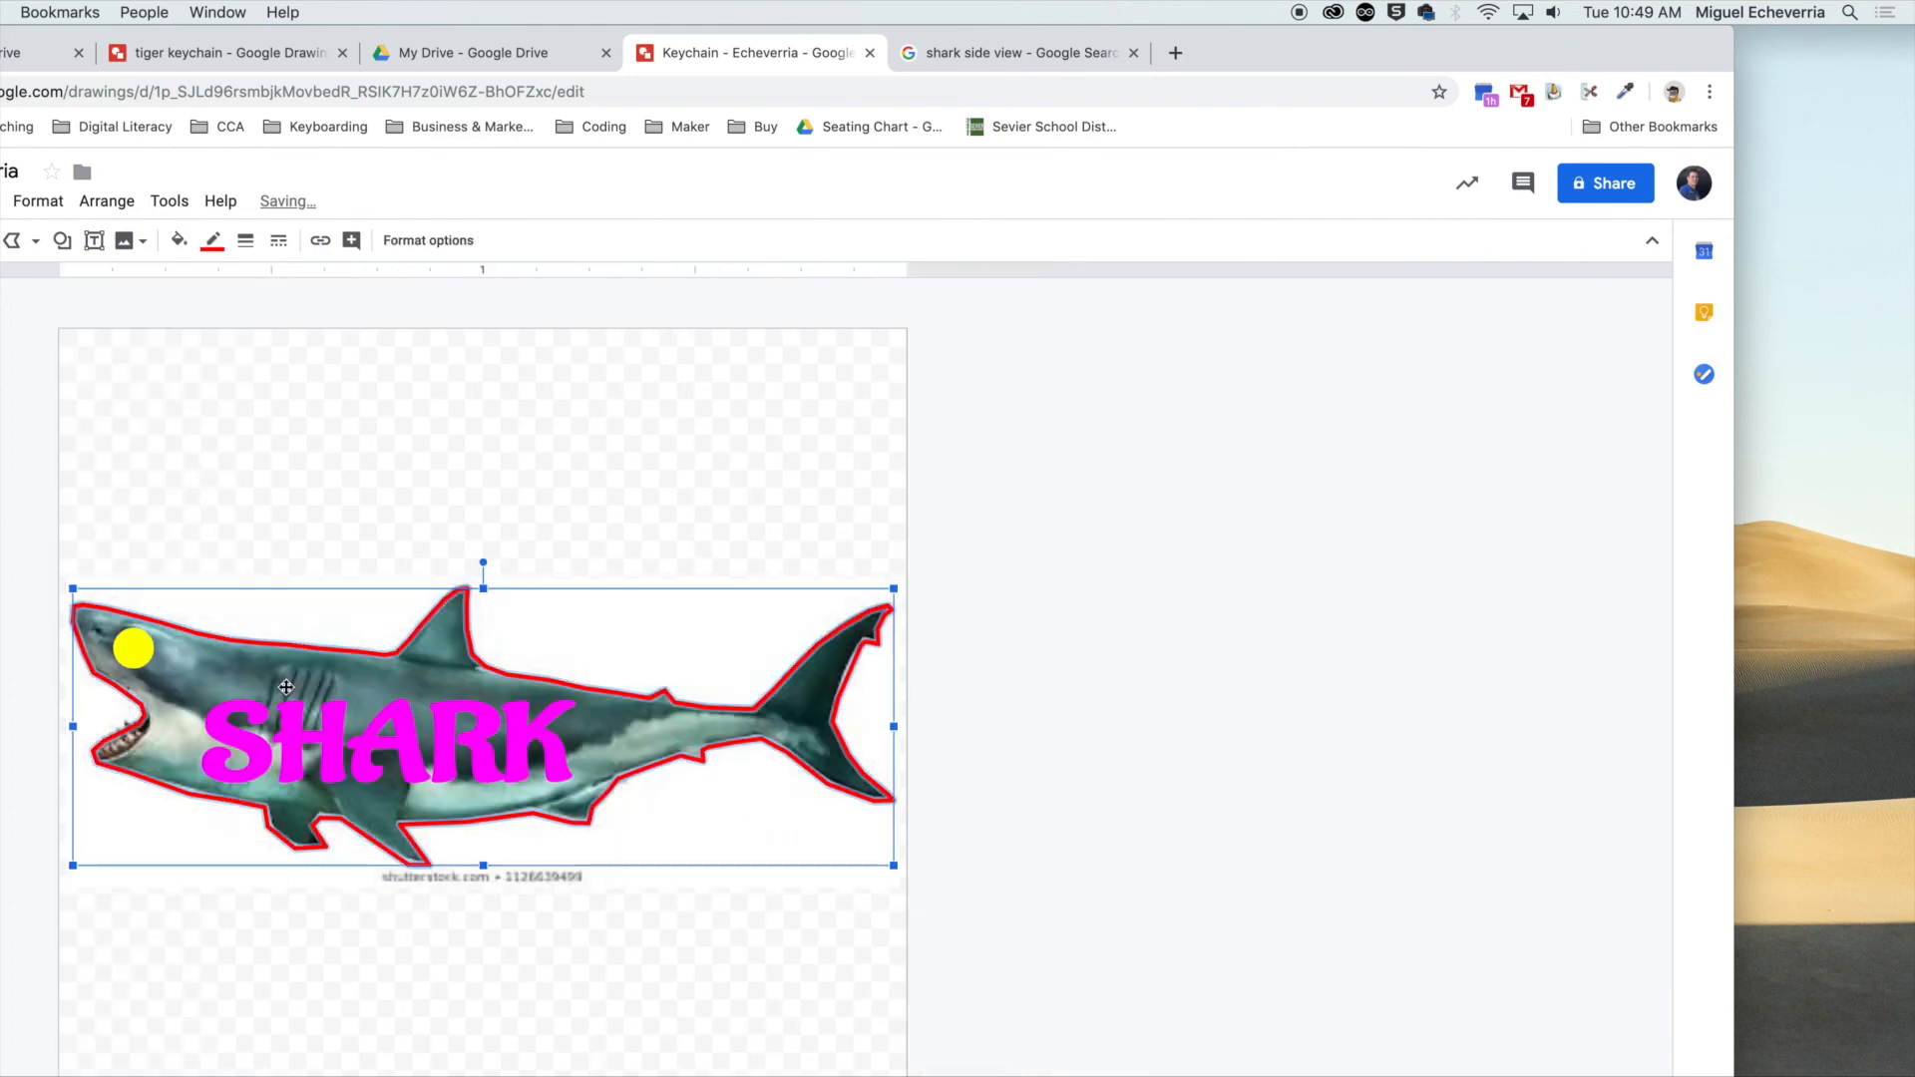
{"action": "left_click", "coordinate": [2, 821]}
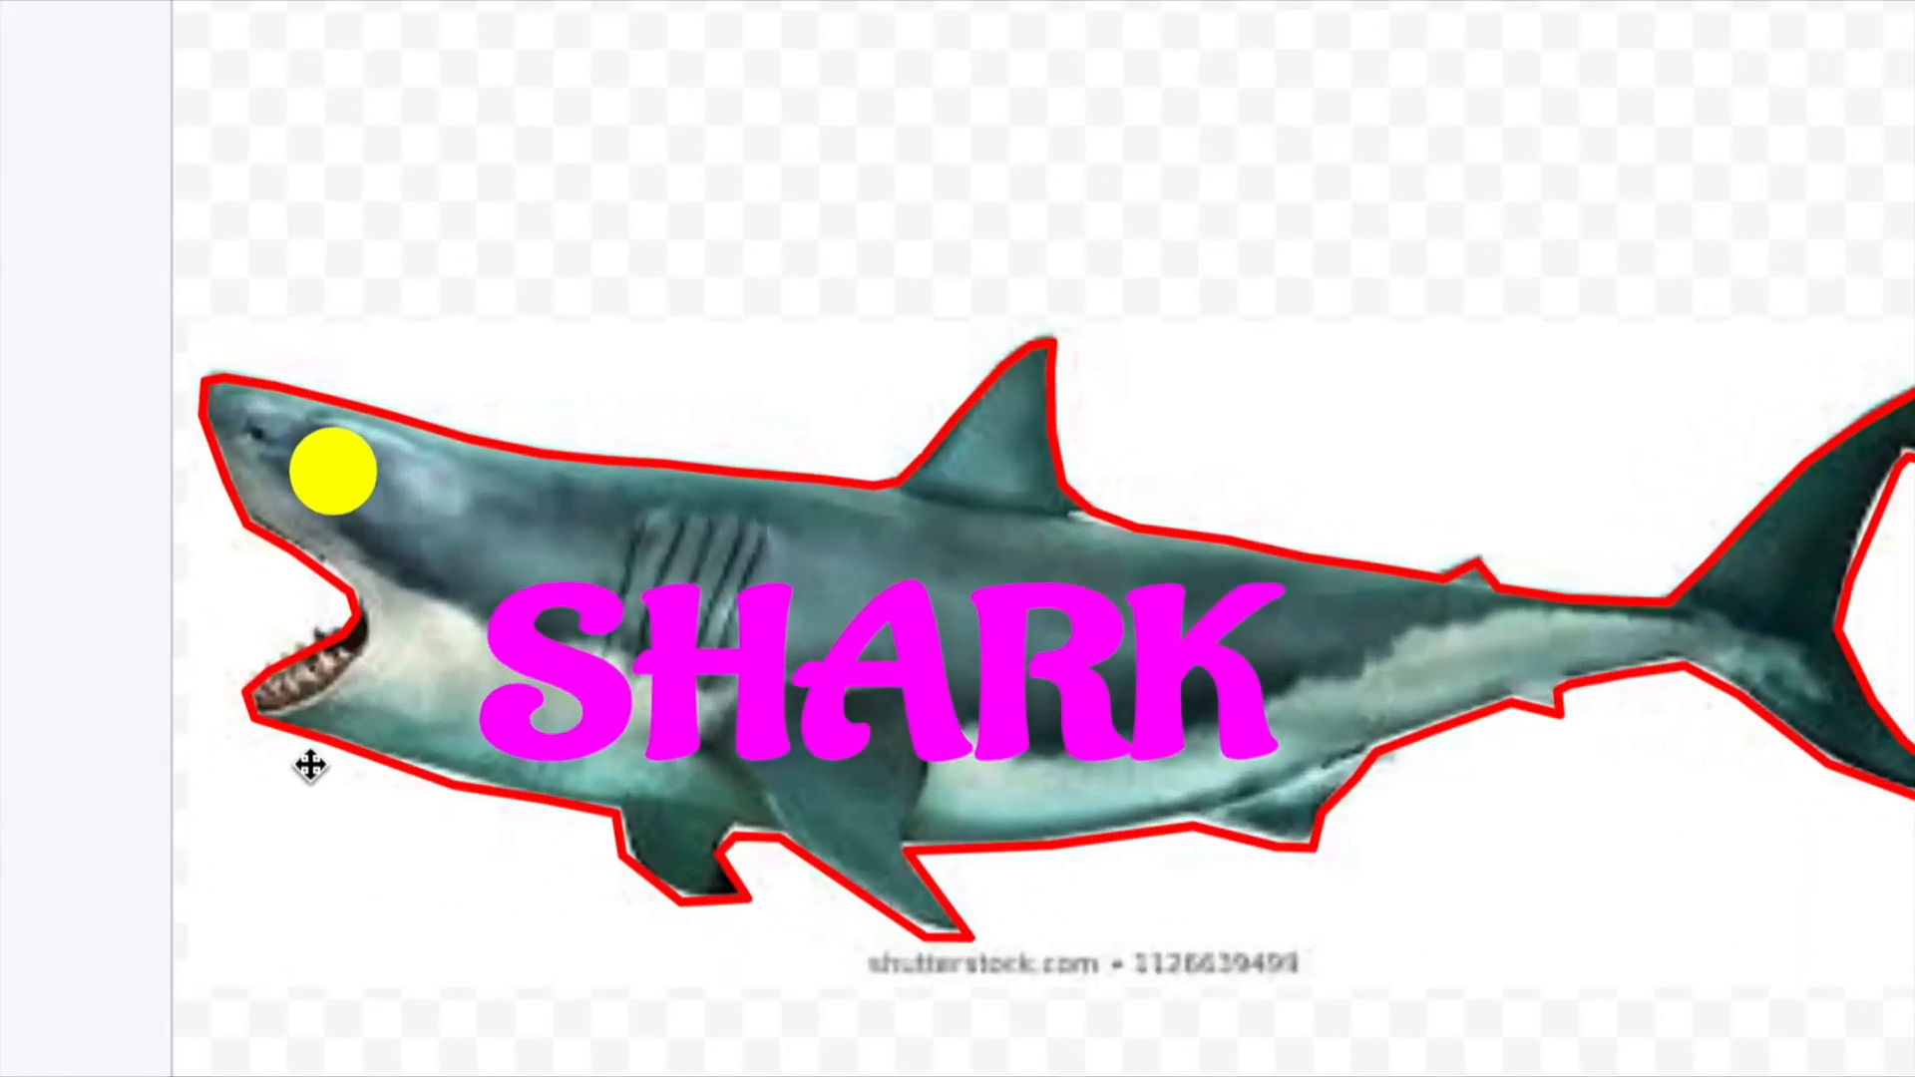
Examine the yellow eye, the red outline and the SHARK word art by selecting each in turn.
{"action": "left_click", "coordinate": [340, 466]}
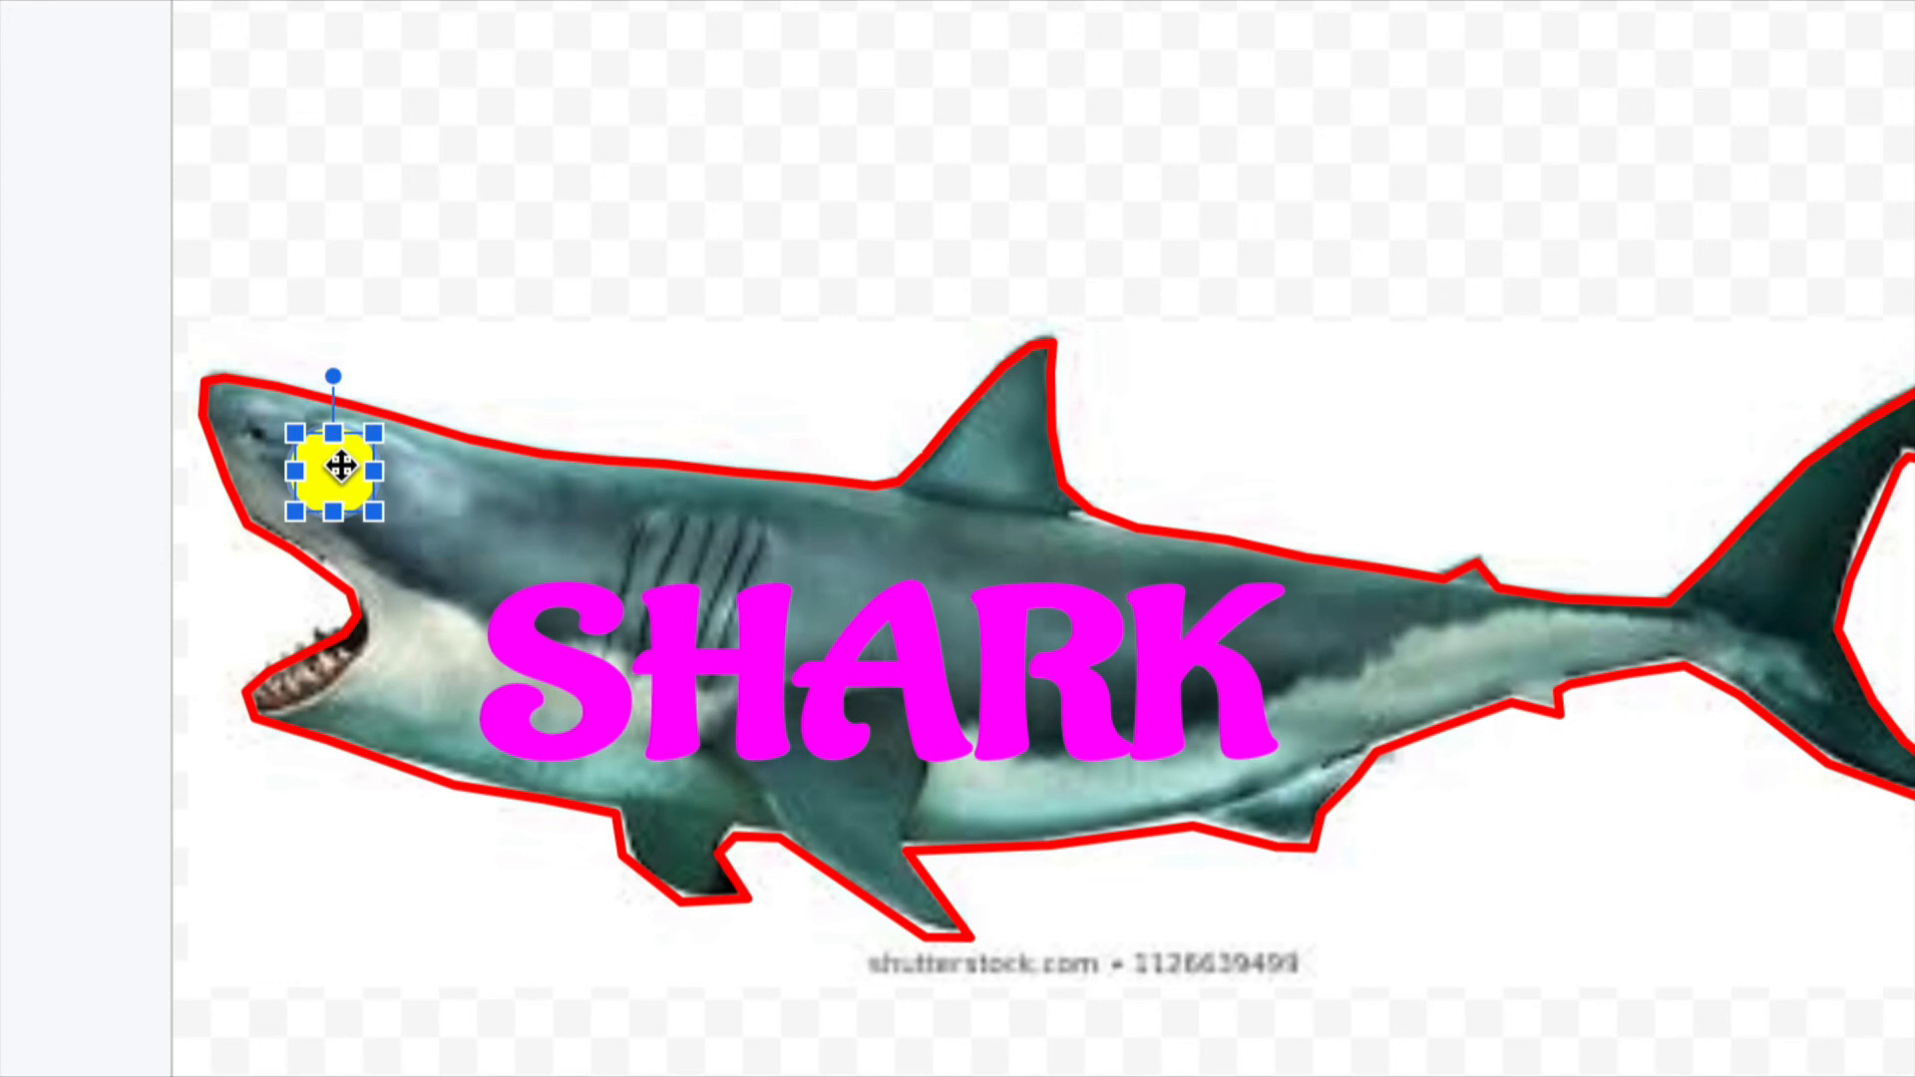
{"action": "left_click", "coordinate": [481, 442]}
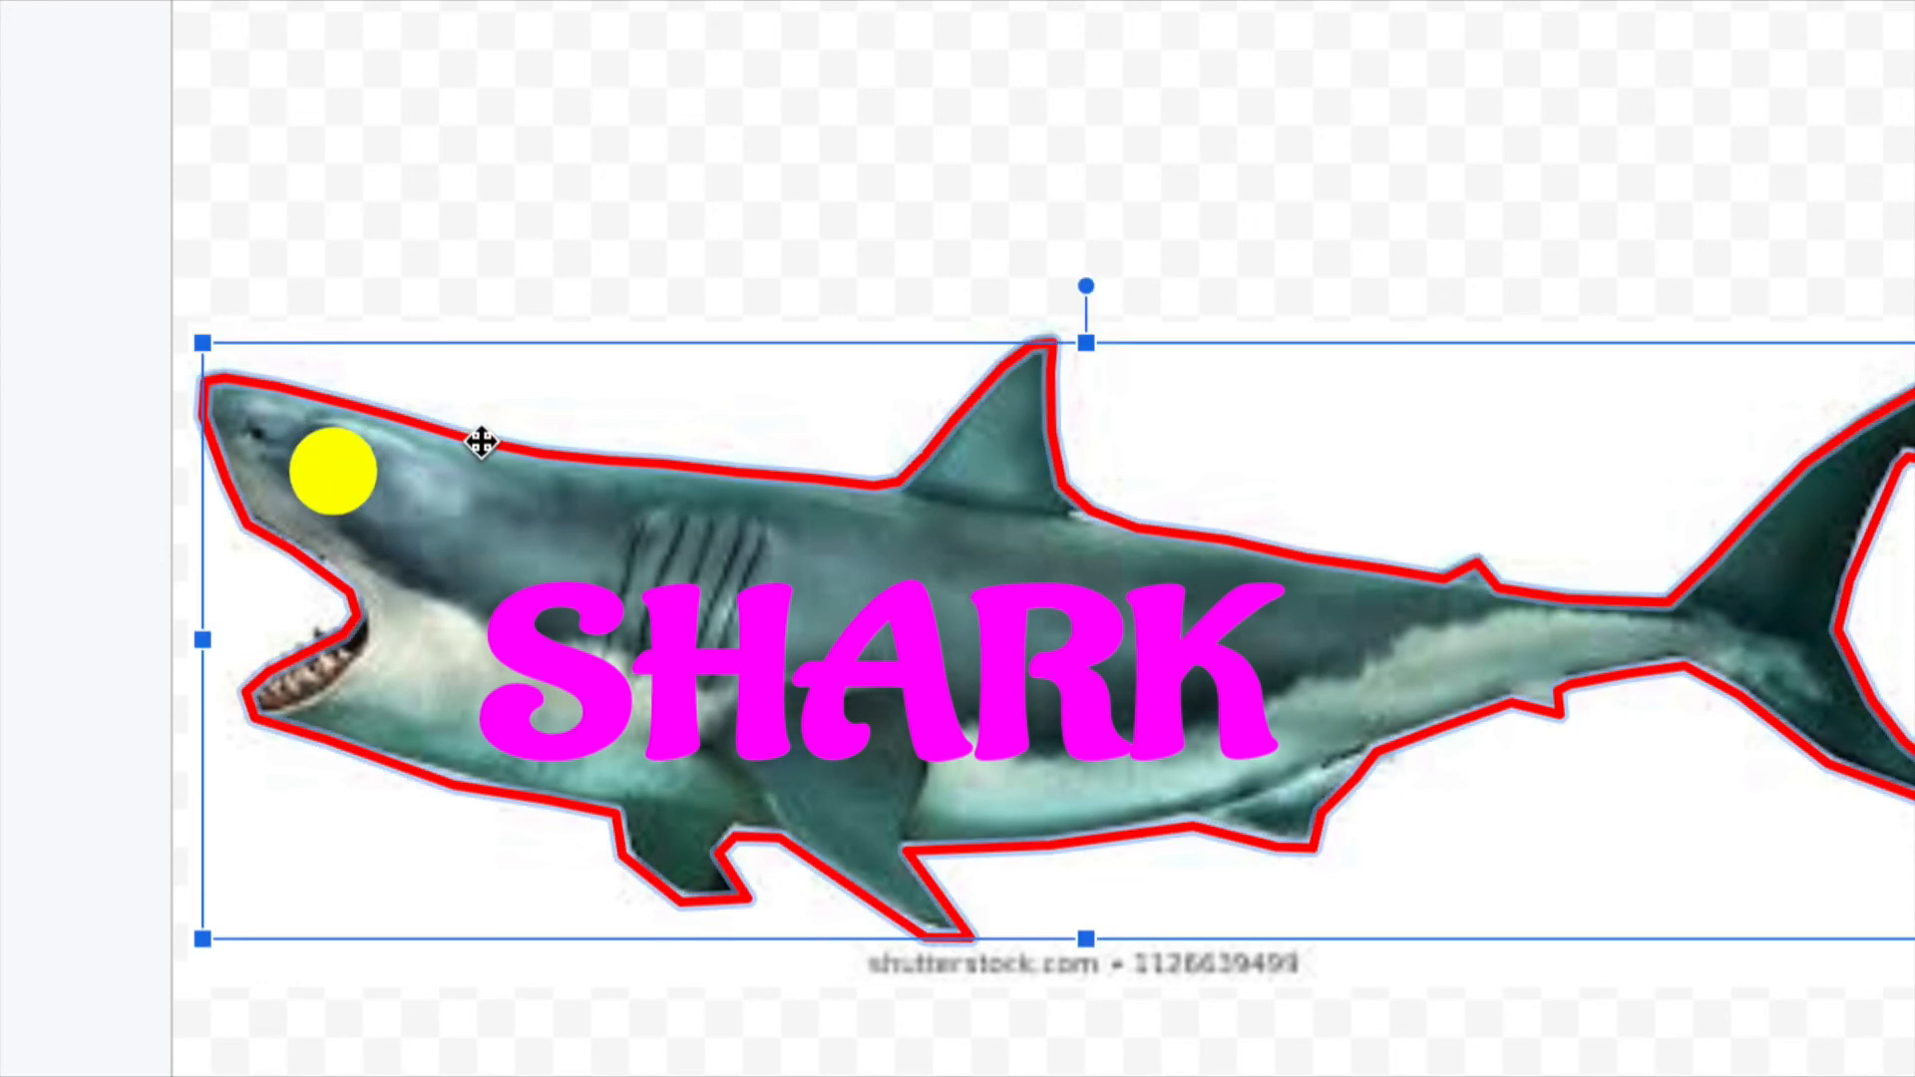
{"action": "left_click", "coordinate": [535, 632]}
{"action": "left_click", "coordinate": [187, 552]}
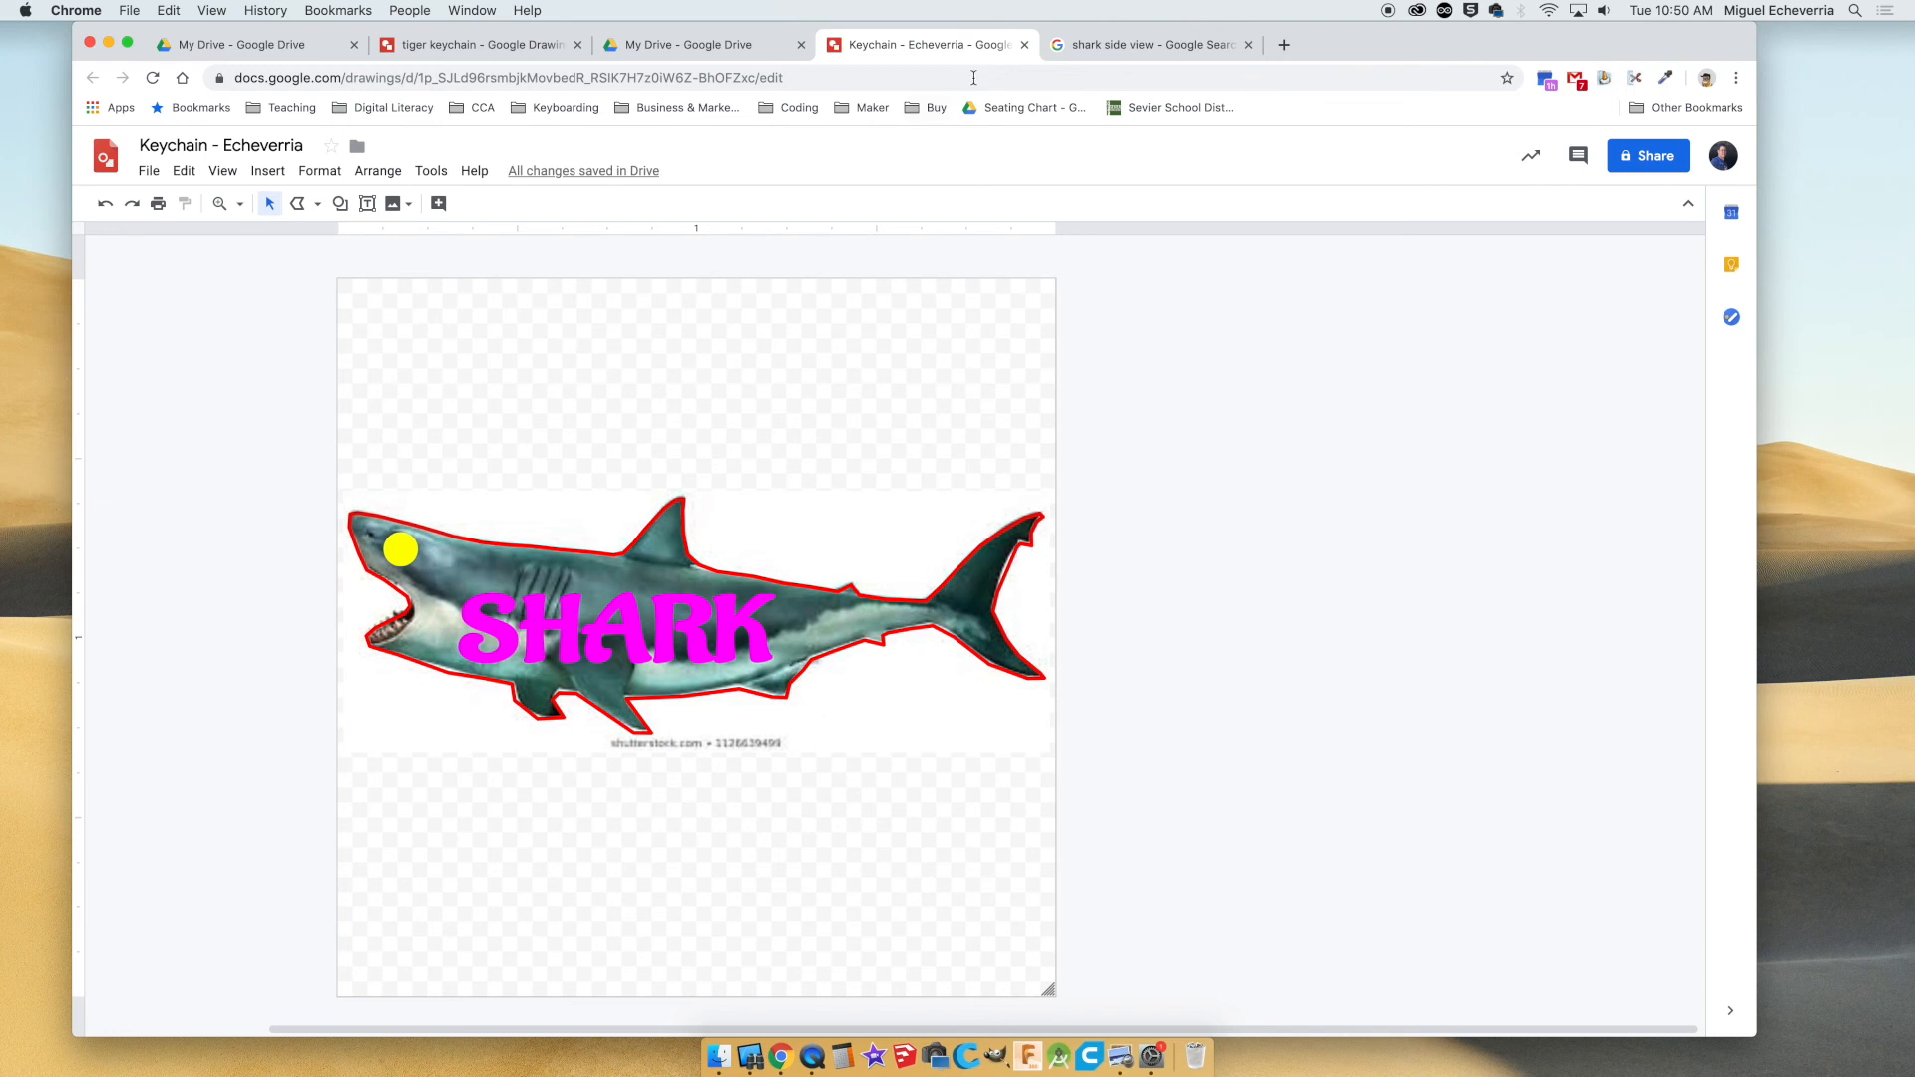
{"action": "left_click", "coordinate": [1388, 12]}
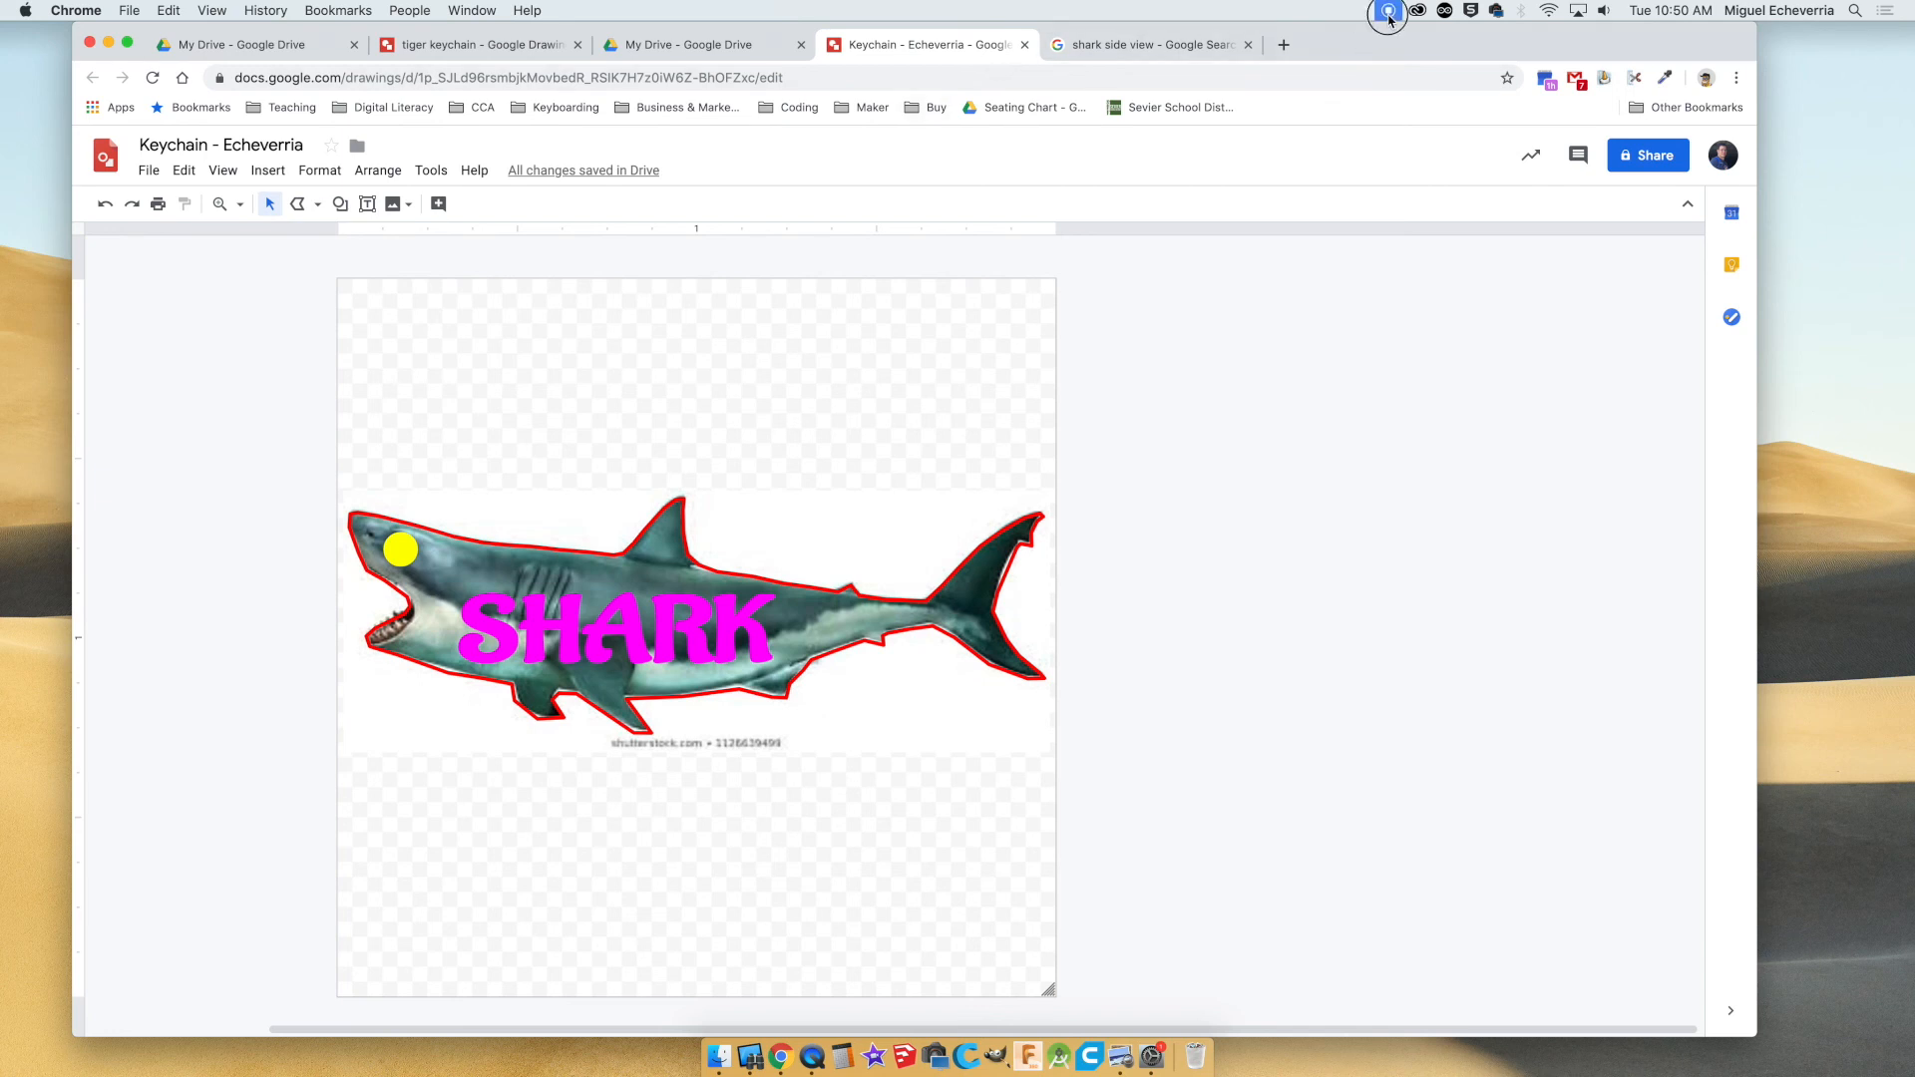